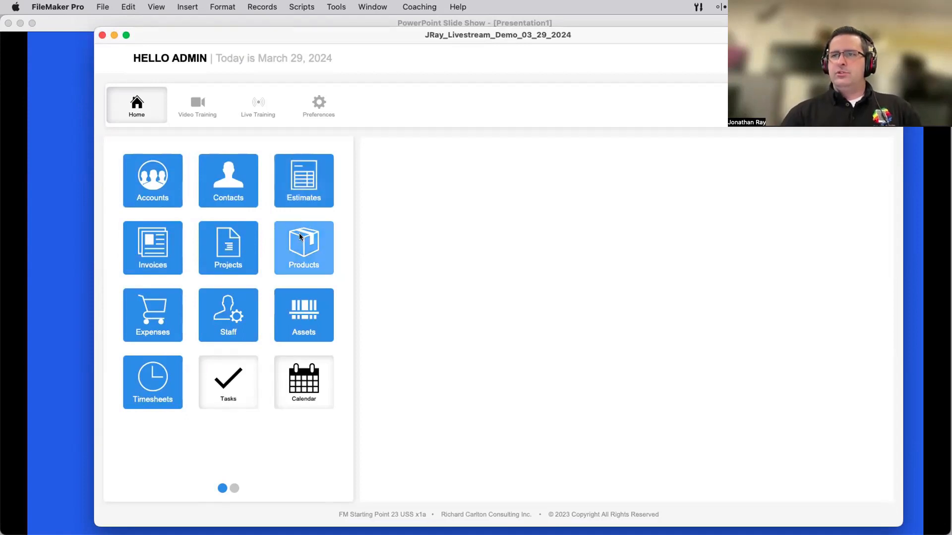
Look at the Products module and open the Invoices module from the home screen
click(331, 247)
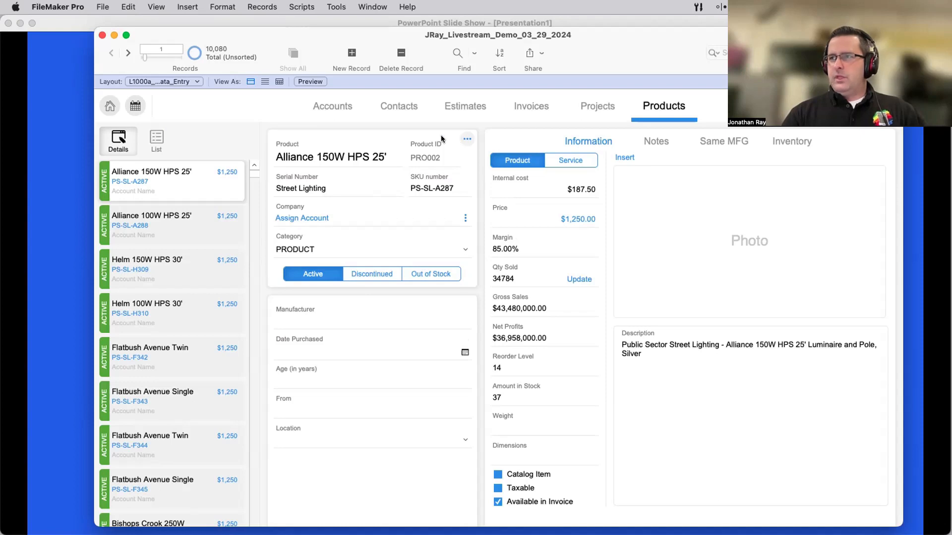
click(108, 109)
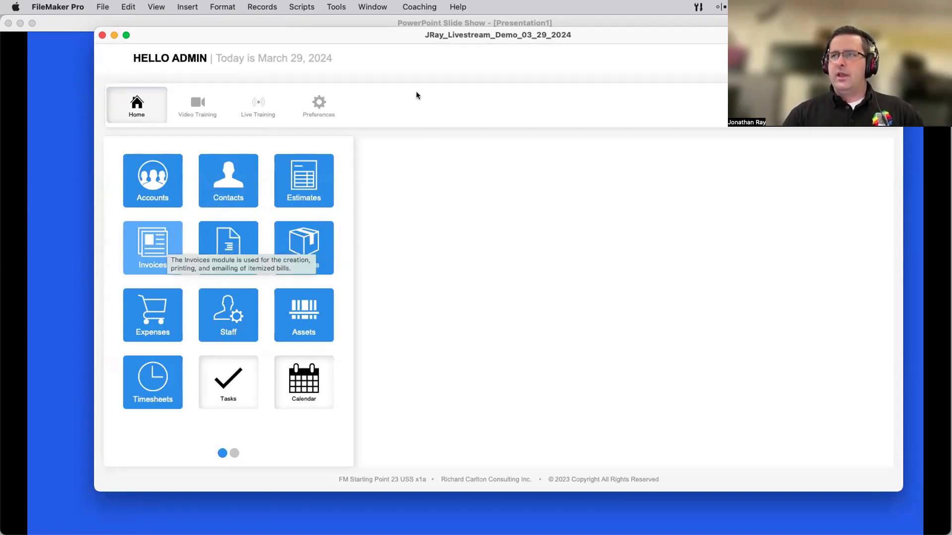
drag(383, 29, 382, 37)
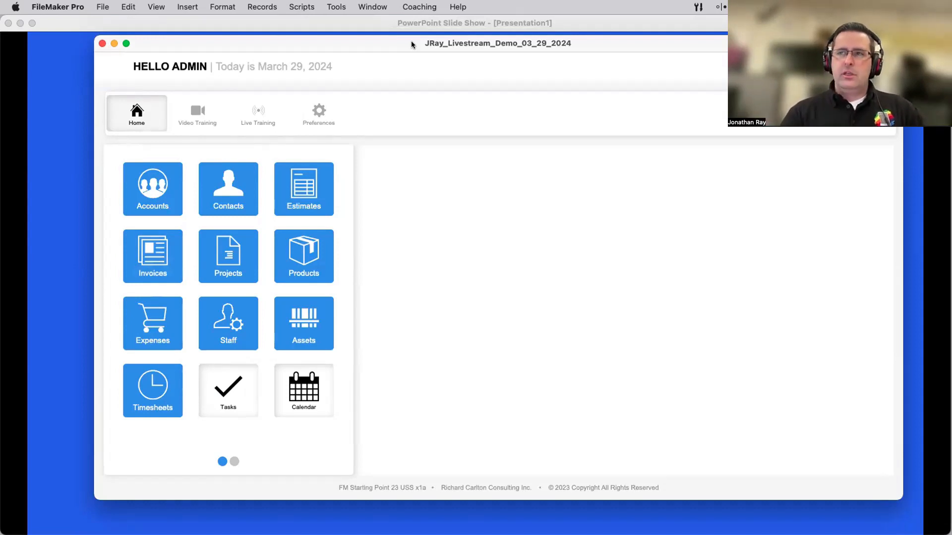
click(149, 251)
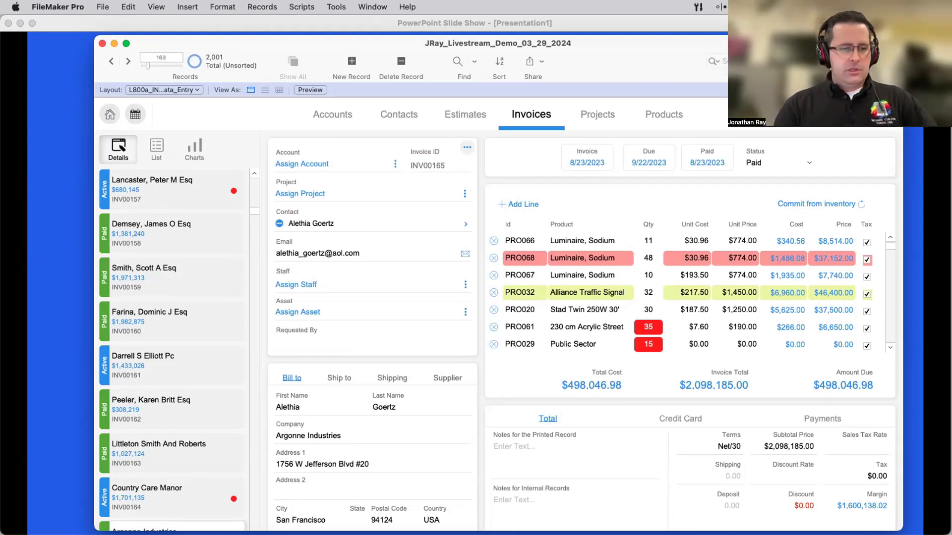
Bring up the second, server-hosted invoice window and page forward to record 28, examining how quickly each invoice loads
drag(0, 134, 307, 24)
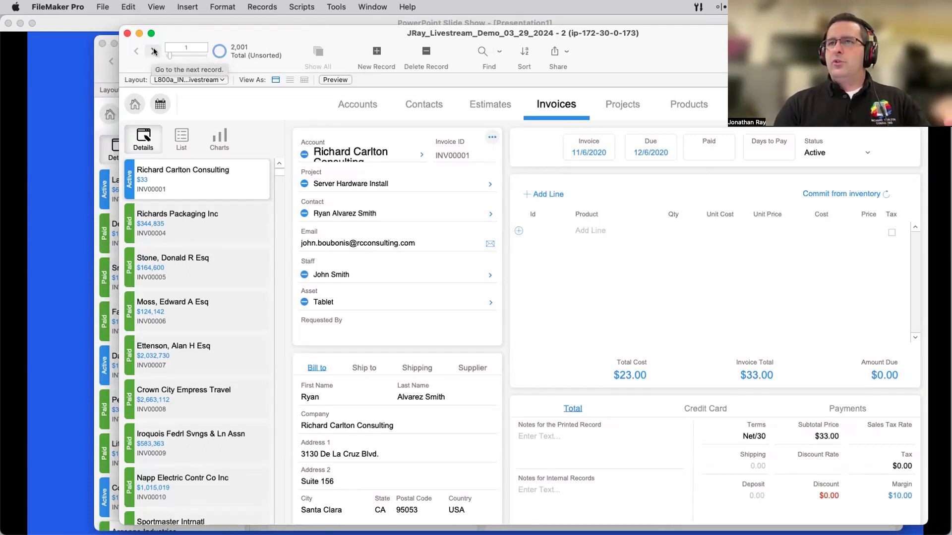
click(152, 51)
click(153, 51)
click(152, 51)
click(152, 52)
click(152, 51)
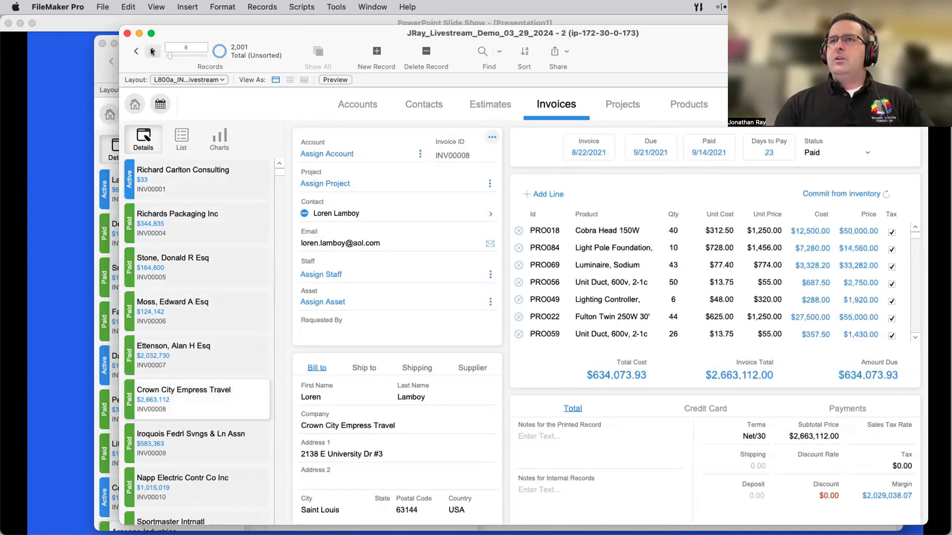
click(152, 51)
click(152, 51)
click(152, 51)
click(152, 51)
click(152, 51)
click(152, 51)
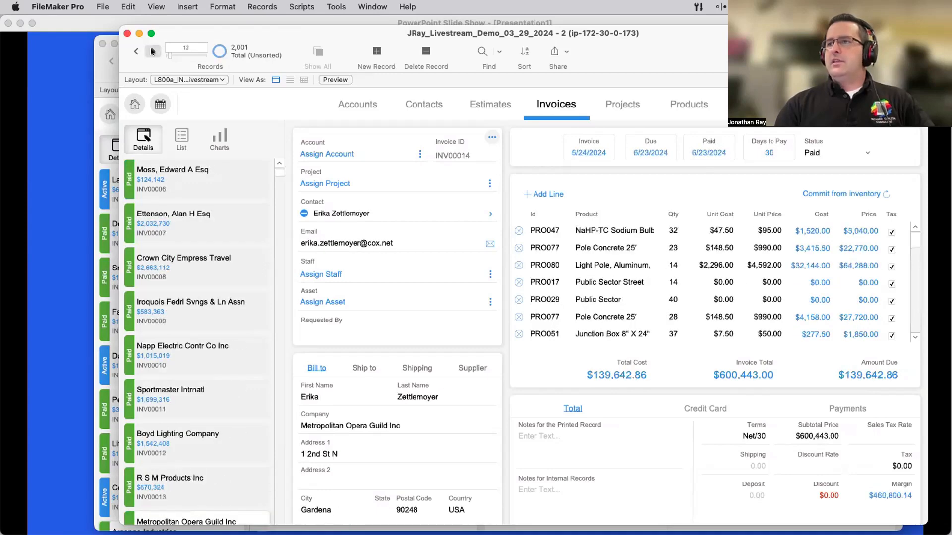
click(152, 51)
click(152, 51)
click(152, 51)
click(153, 51)
click(152, 51)
click(152, 51)
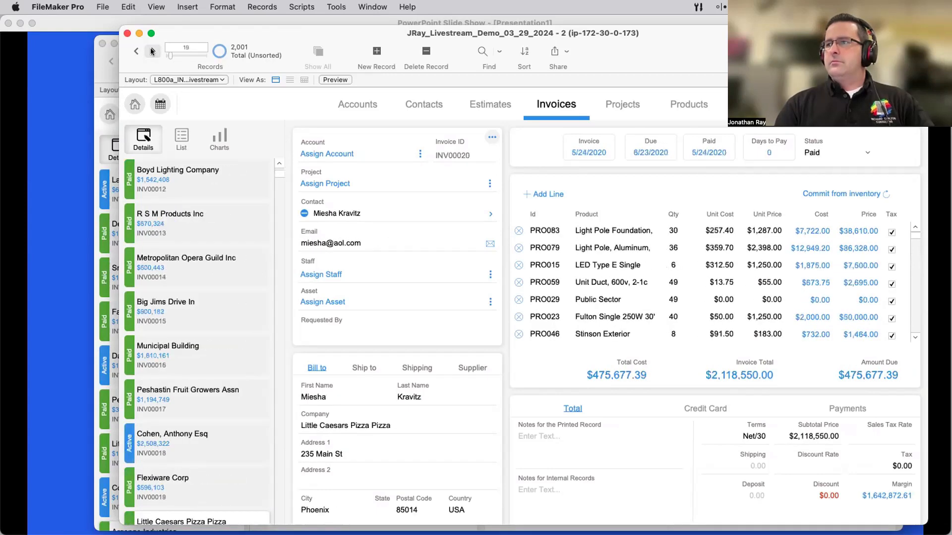
click(152, 51)
click(152, 51)
click(152, 51)
click(153, 51)
click(152, 51)
click(152, 51)
click(152, 51)
right_click(152, 52)
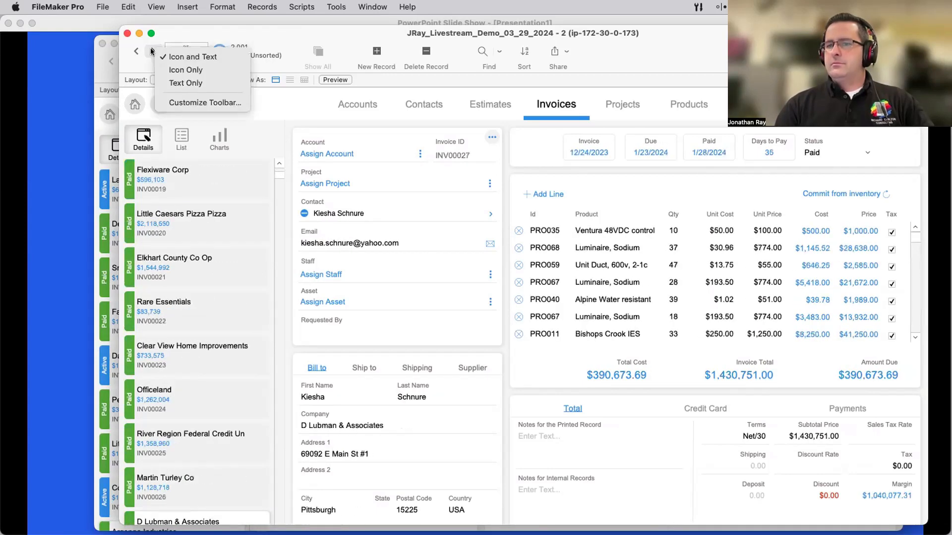
click(152, 51)
click(152, 51)
click(152, 51)
click(153, 51)
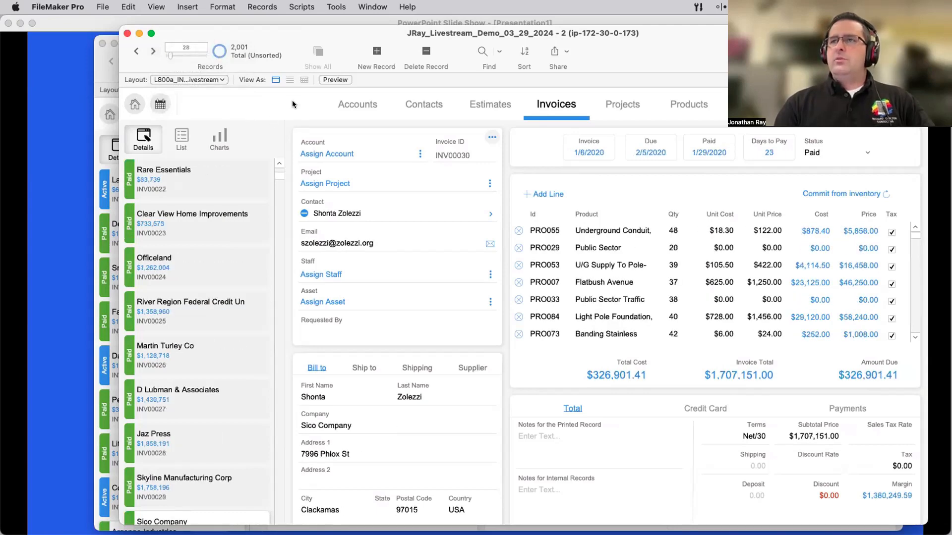
Page back through the invoices to record 14 and forward again by a few, examining how the records load
click(135, 51)
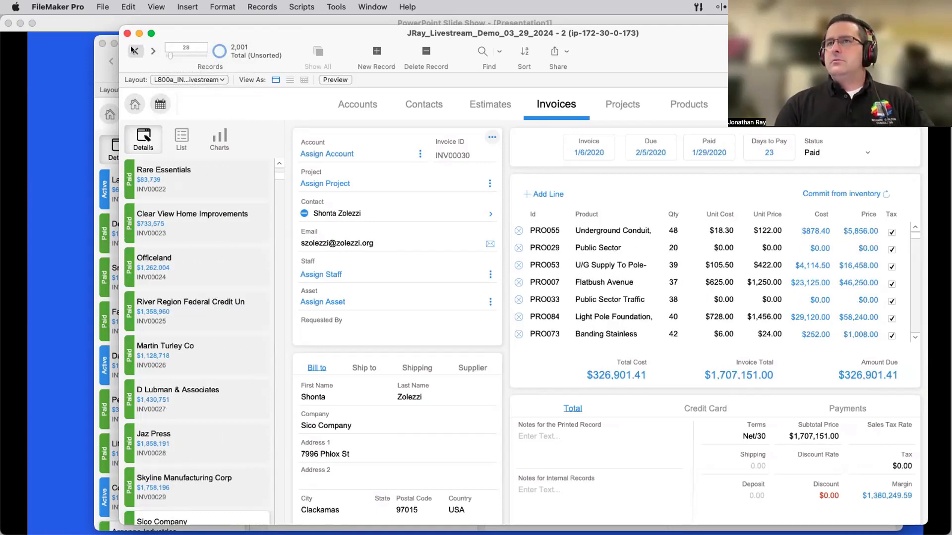
click(134, 51)
click(135, 51)
click(134, 51)
click(134, 51)
click(135, 51)
click(135, 51)
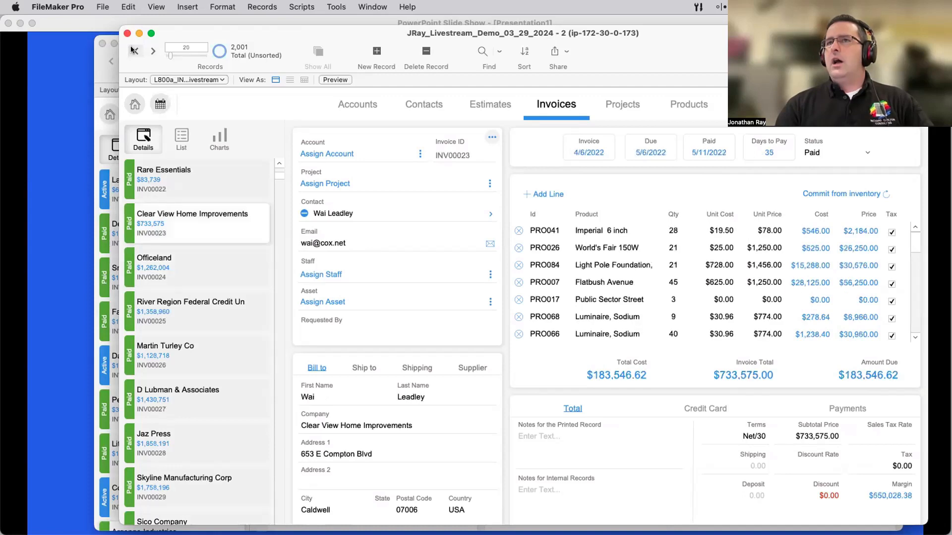
click(134, 51)
click(134, 51)
click(134, 51)
click(134, 51)
click(134, 51)
click(134, 51)
click(134, 51)
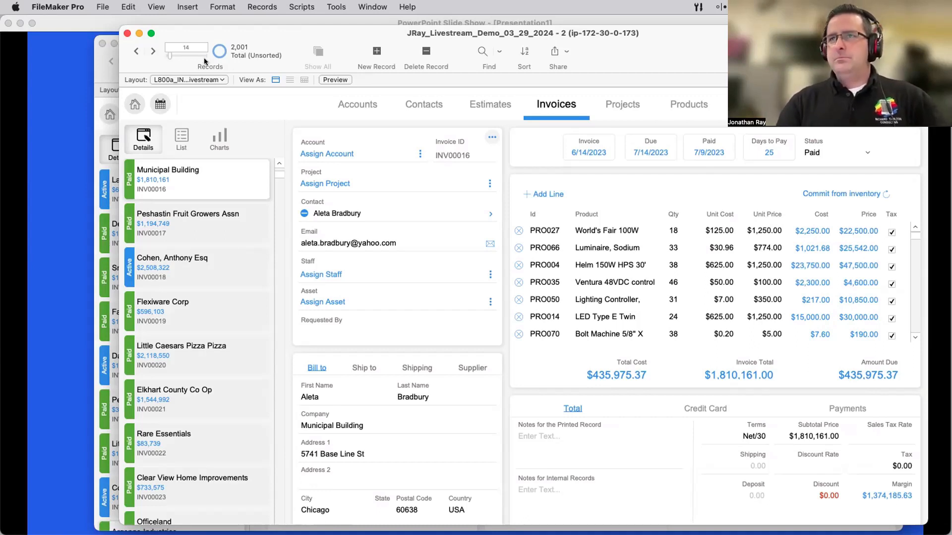
click(153, 50)
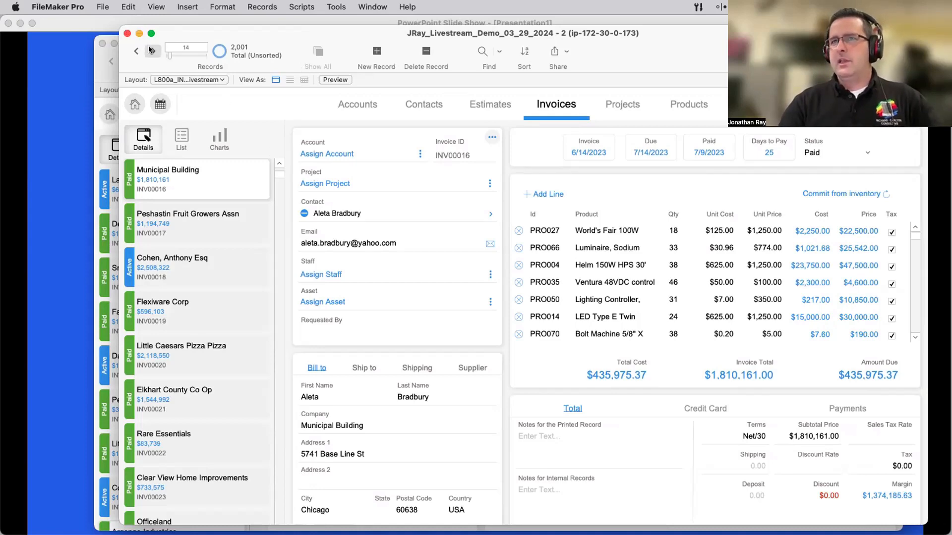
click(152, 51)
click(152, 51)
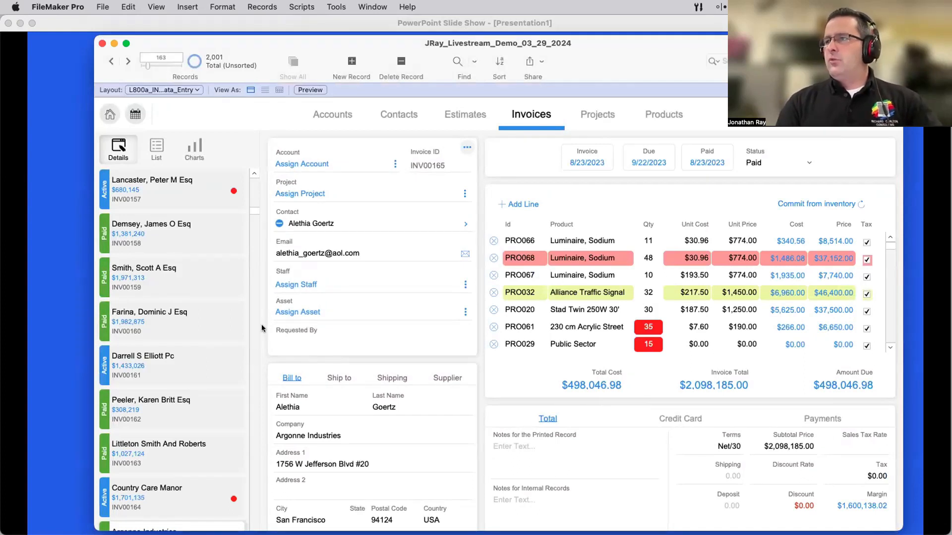
Page forward through the invoices in the original Data_Entry layout window to record 170, examining load speed and the highlighted line items
click(234, 190)
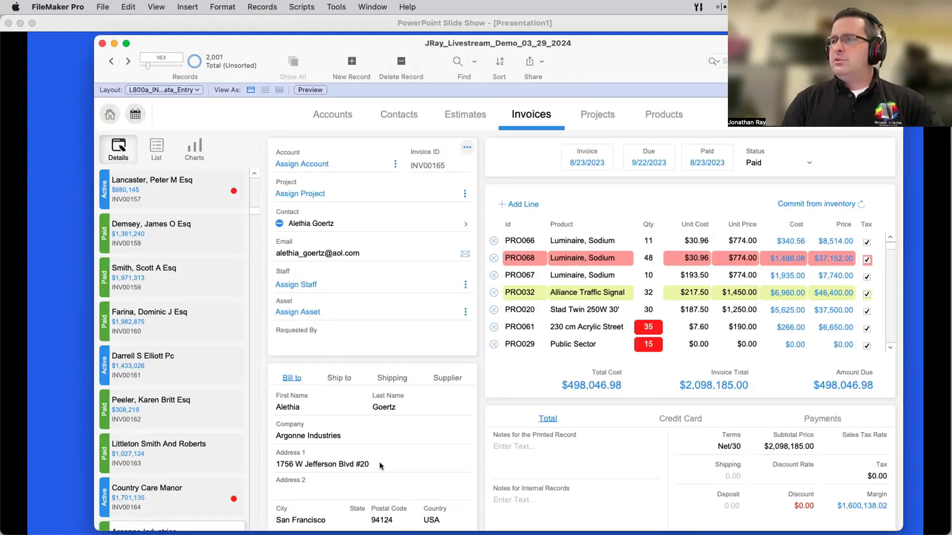
click(127, 61)
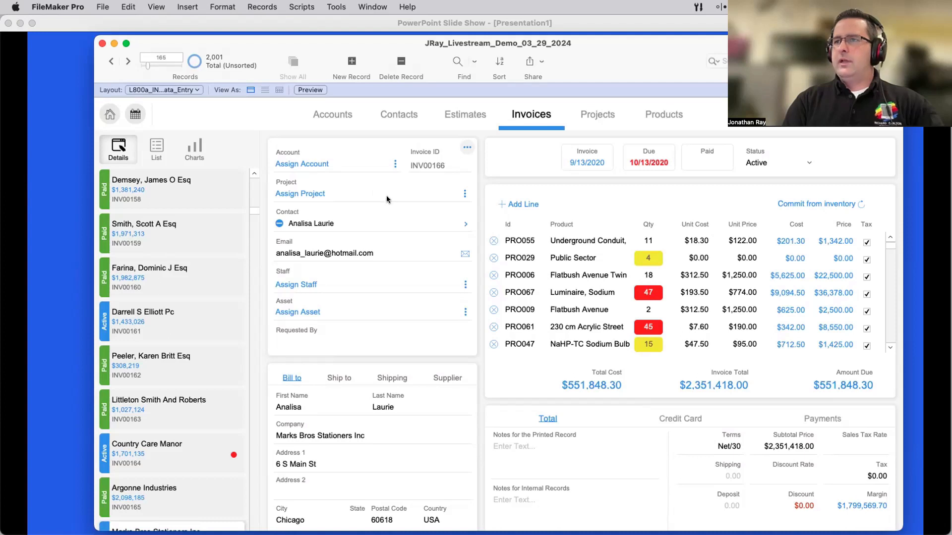
click(128, 61)
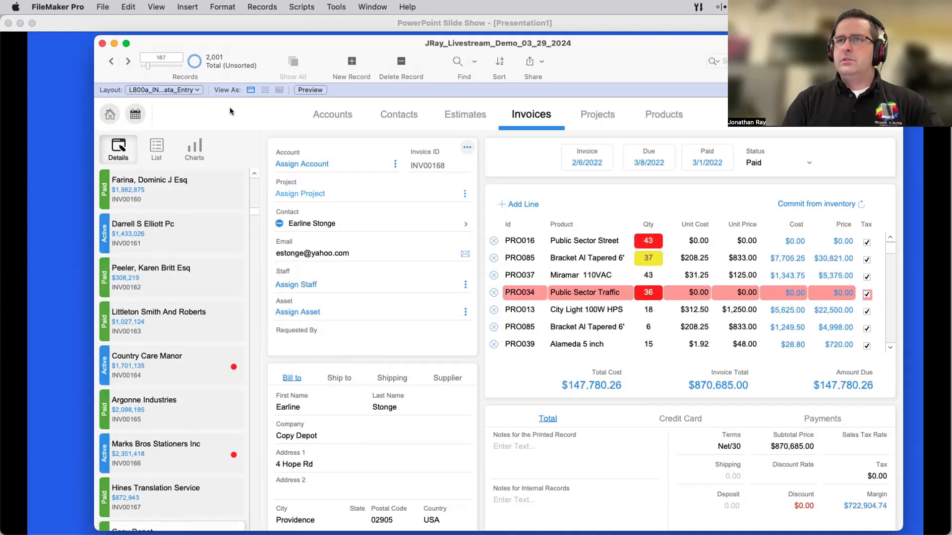
key(ctrl+Down)
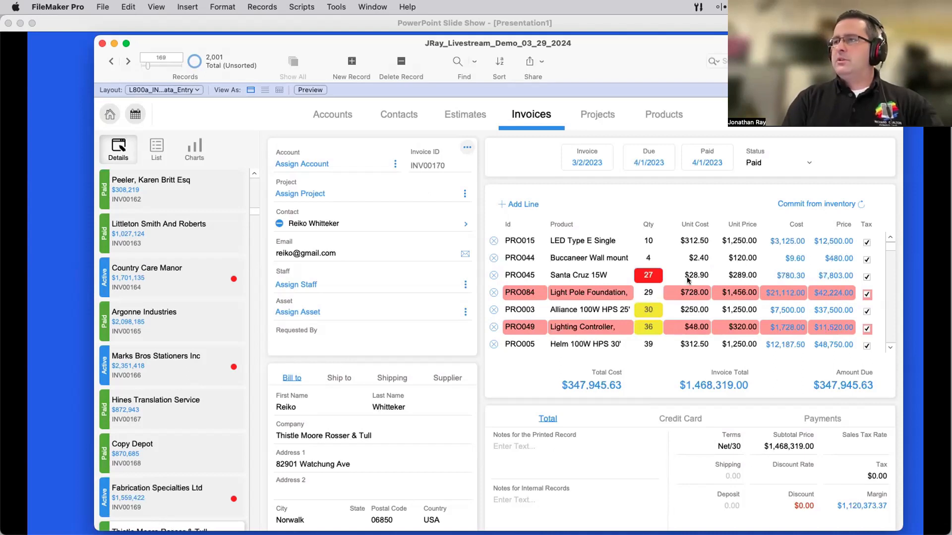
key(ctrl+Down)
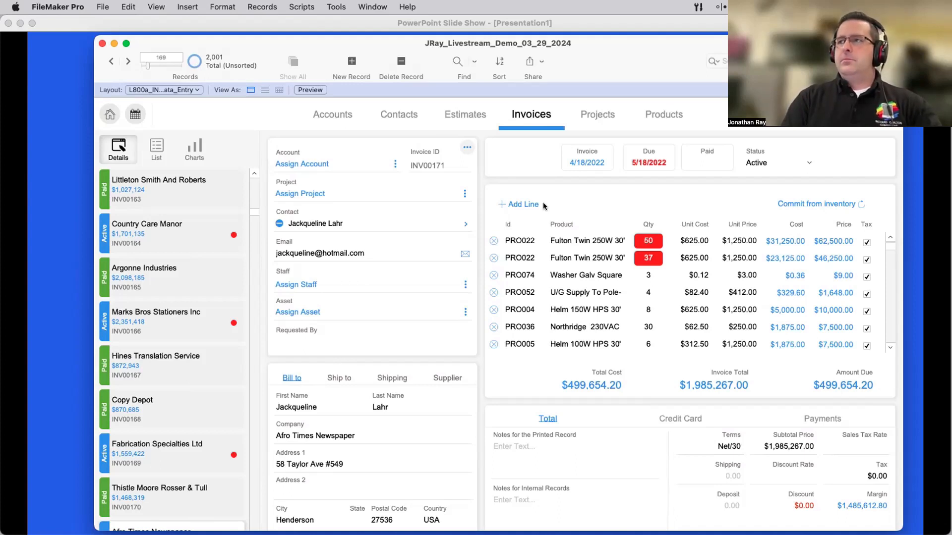
click(127, 60)
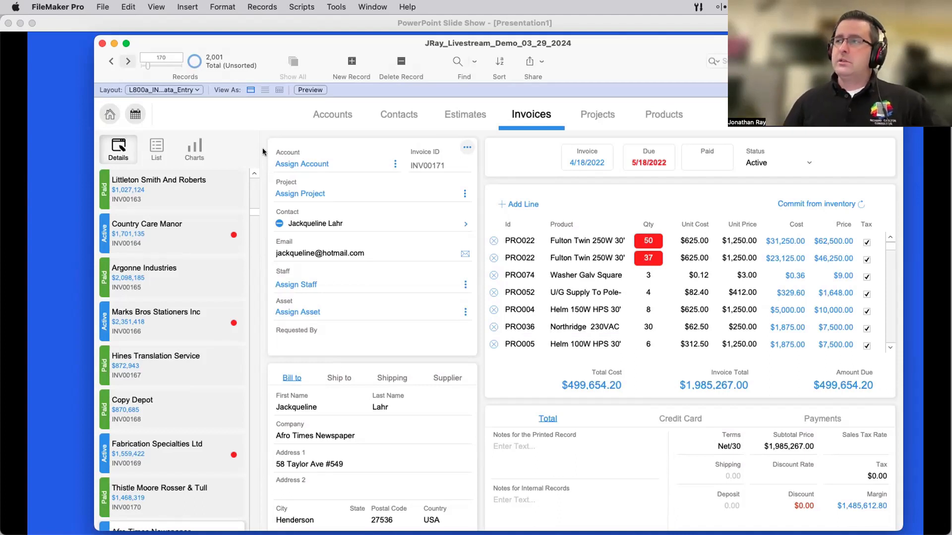
scroll(263, 152, down, 1)
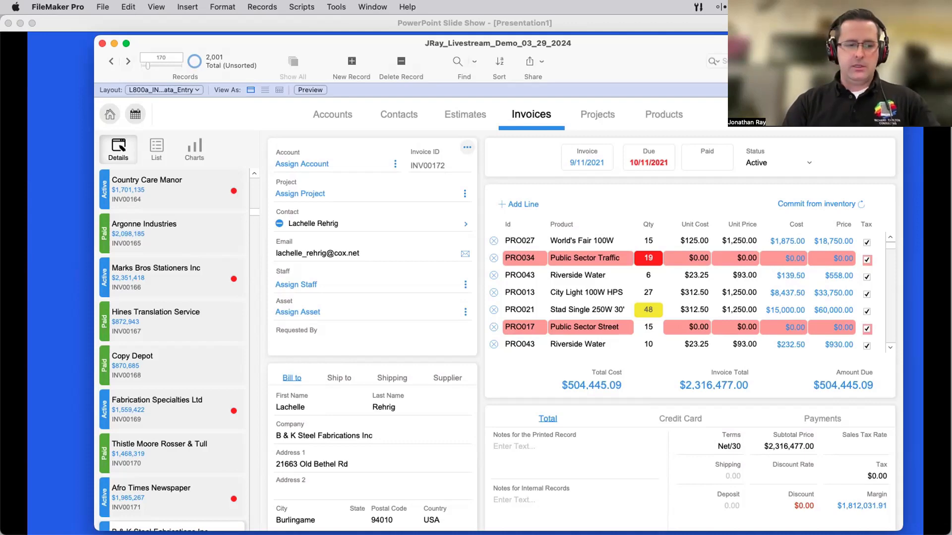
Return to the second invoice window with the livestream layout and page forward to record 32 to compare loading speed
click(6, 274)
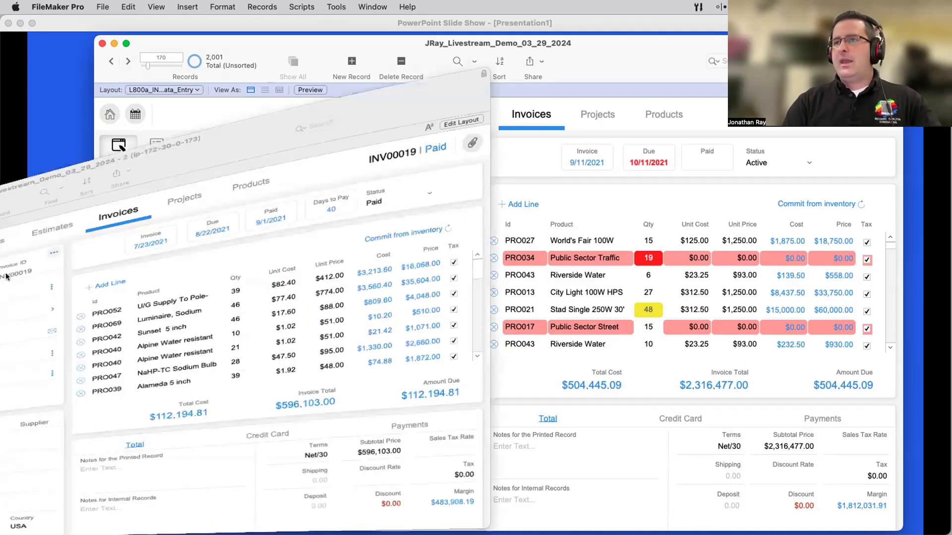
click(152, 51)
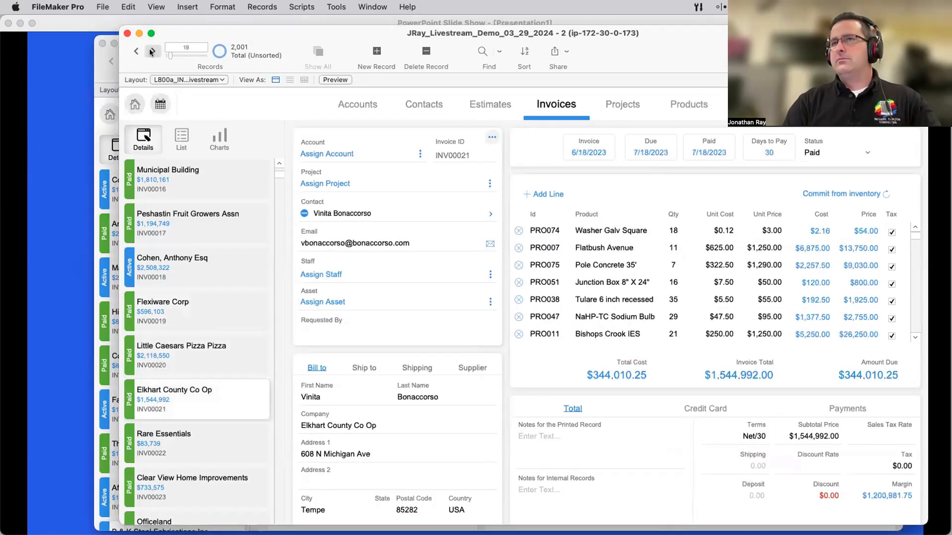
click(151, 51)
click(151, 51)
click(151, 51)
click(151, 51)
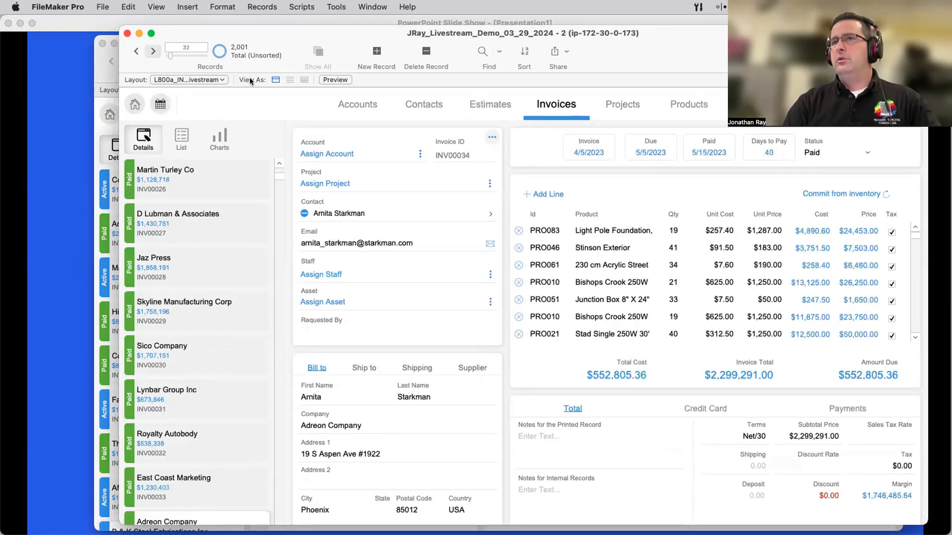
Minimize the second invoice window and switch to the PowerPoint slide show, advancing to the "Consolidate where possible" point
click(138, 33)
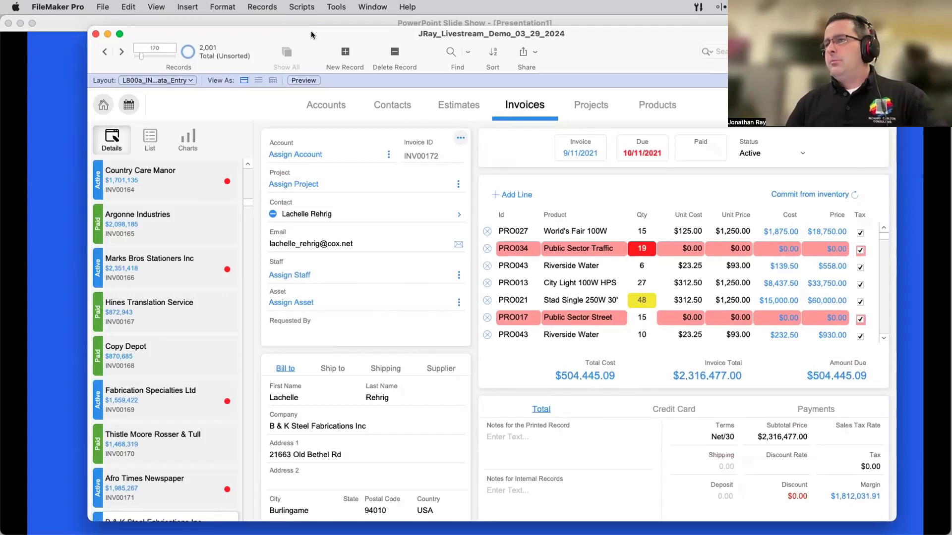
click(297, 23)
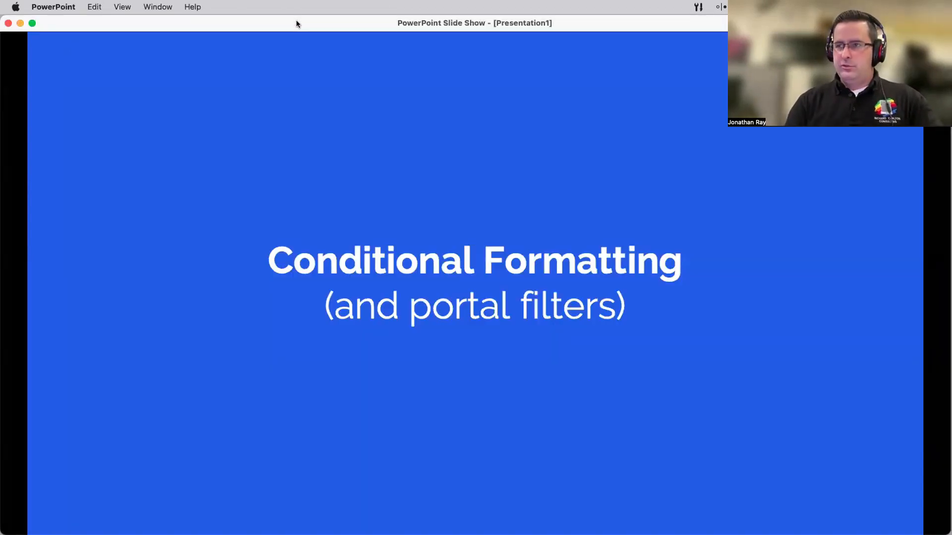
key(Right)
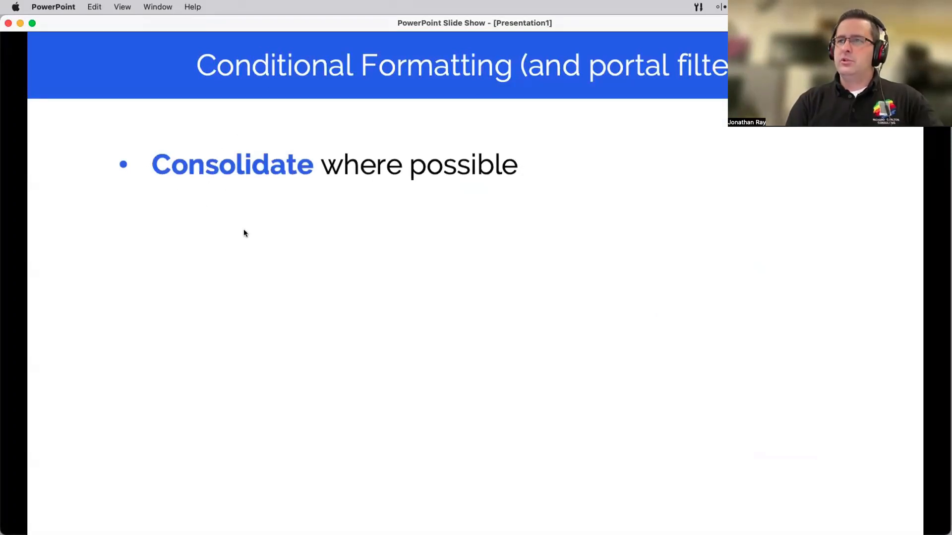
Switch to FileMaker Pro and, in Layout mode, draw a button about 101 by 33 pt in the invoice layout's top navigation area
key(super+Tab)
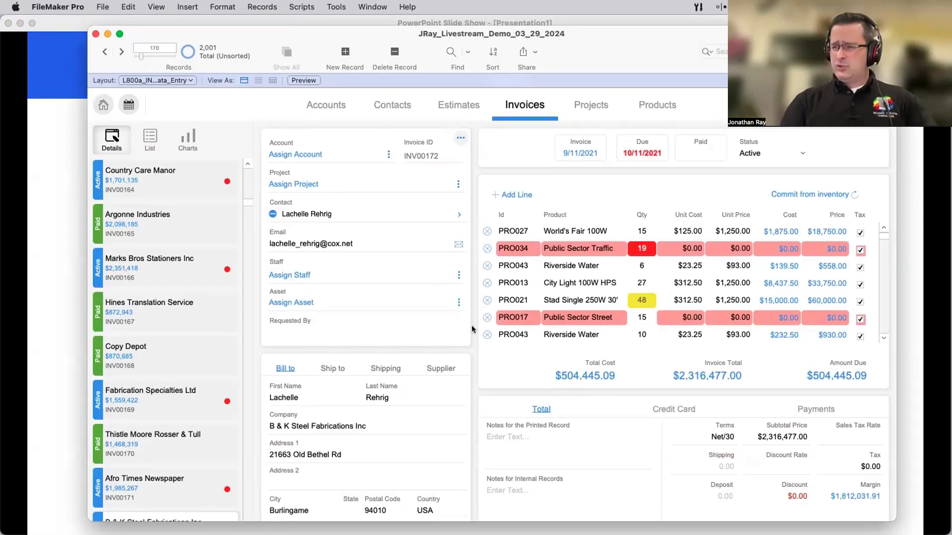
key(super+l)
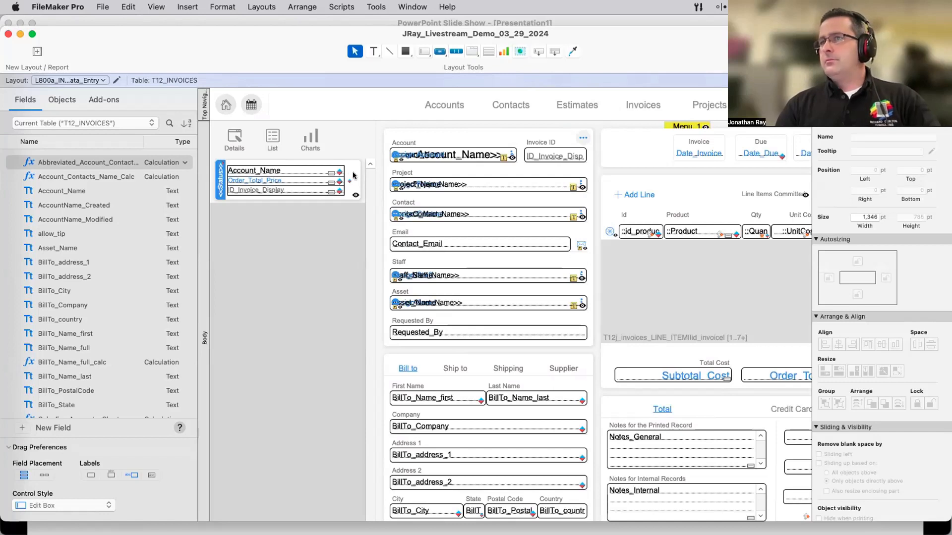
click(439, 51)
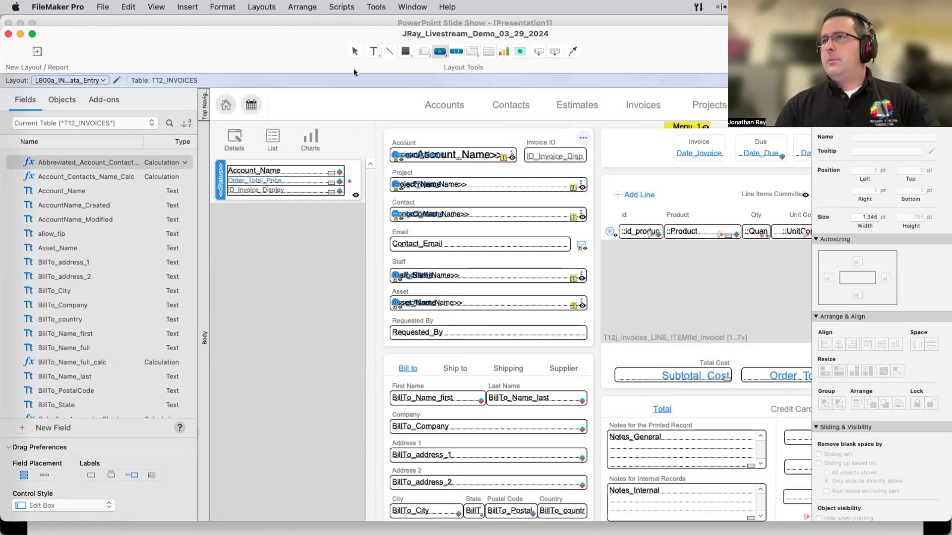
drag(316, 91, 376, 111)
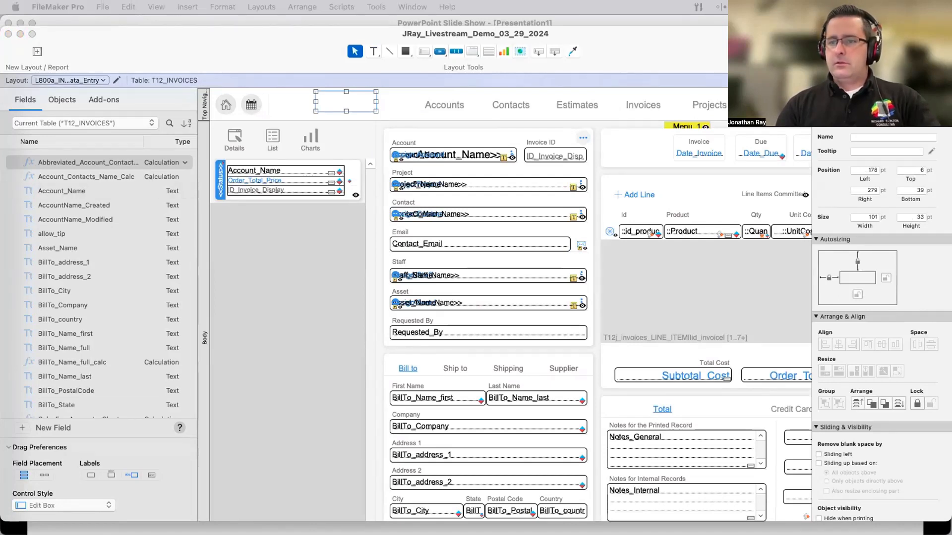
drag(186, 114, 340, 133)
Set the new button to show only an icon and choose the solid paper-plane icon
click(347, 187)
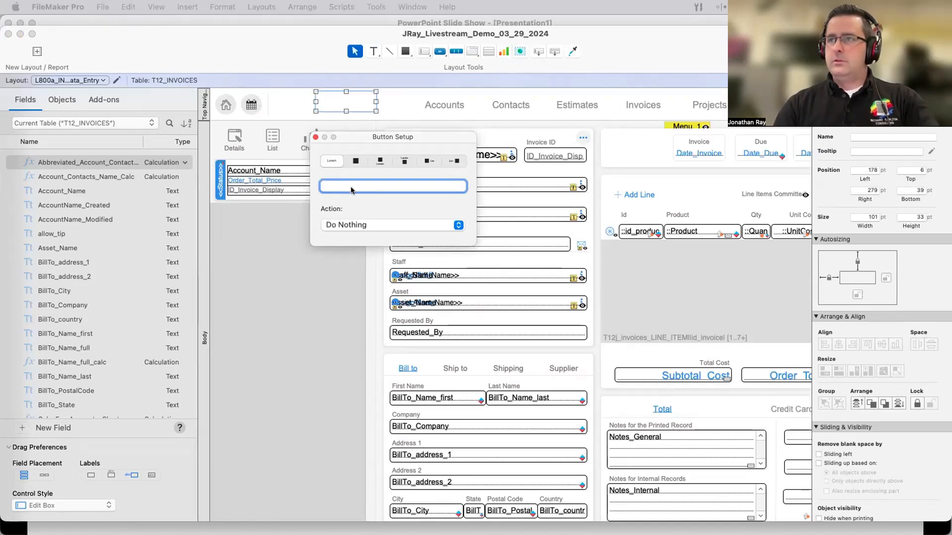
click(356, 160)
click(330, 160)
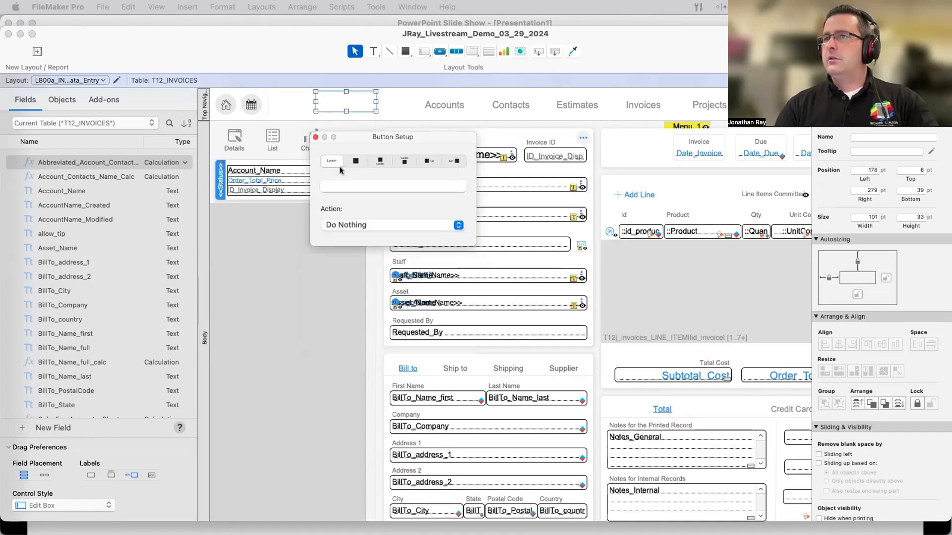
click(350, 187)
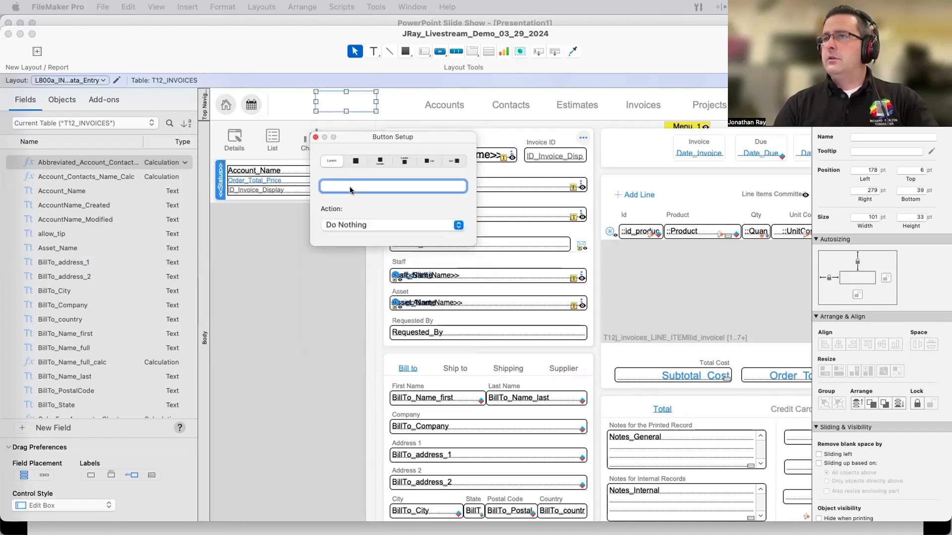
click(356, 161)
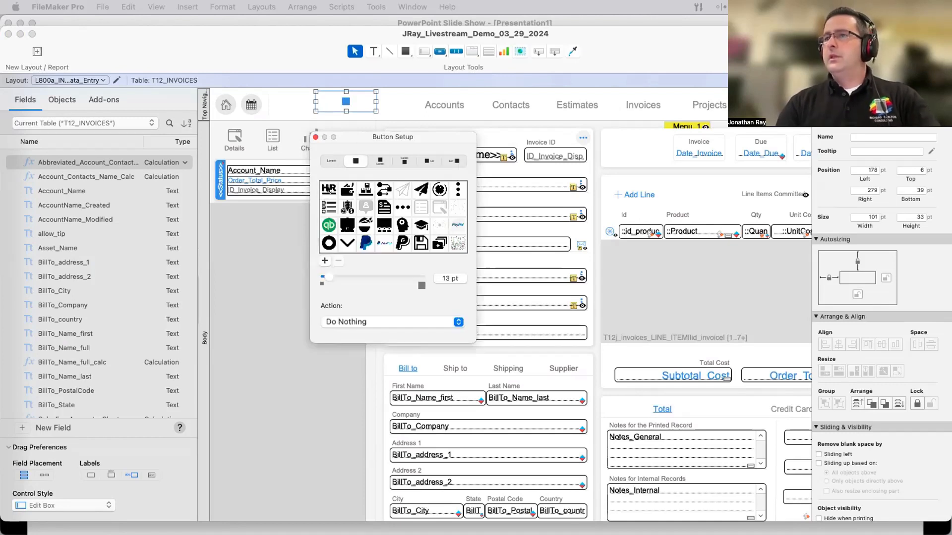
click(421, 189)
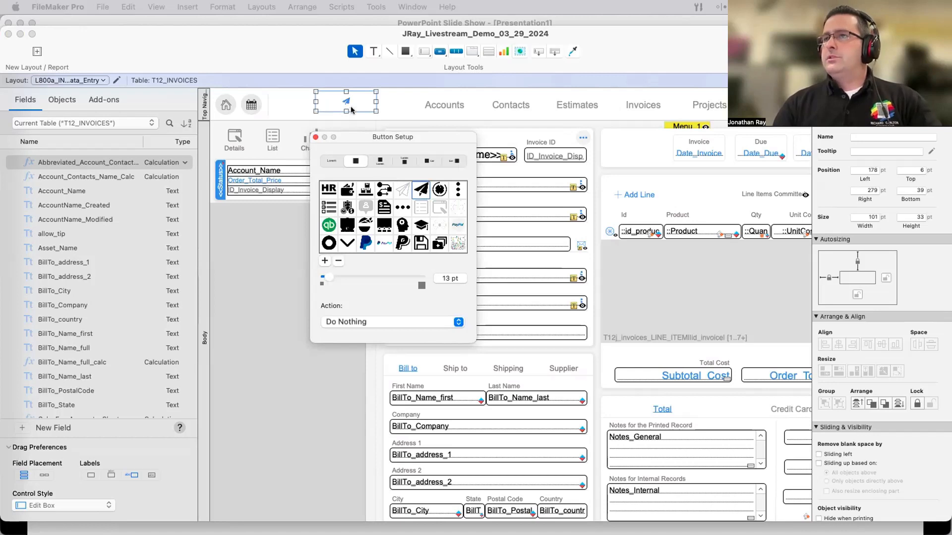
Narrow the paper-plane button to 52 pt wide and close its button setup
drag(376, 101, 342, 101)
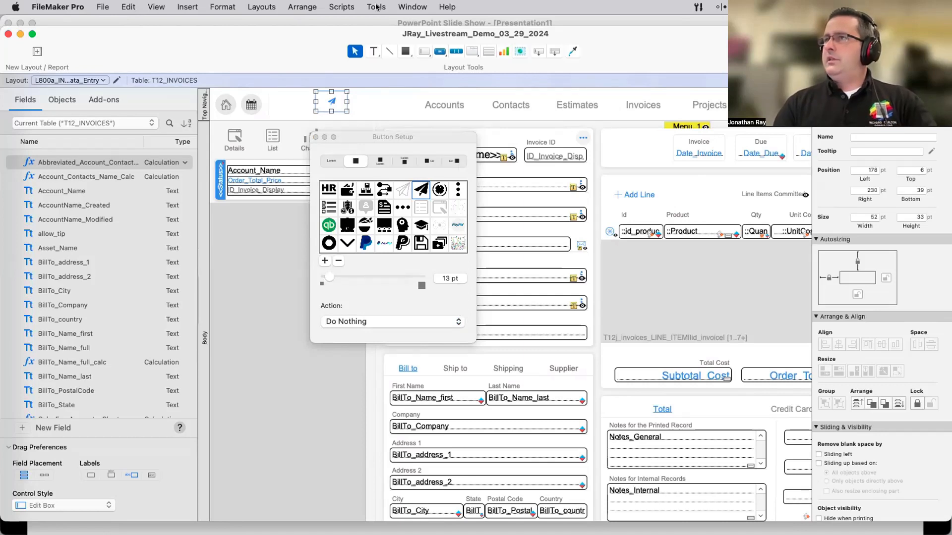
drag(411, 143, 494, 146)
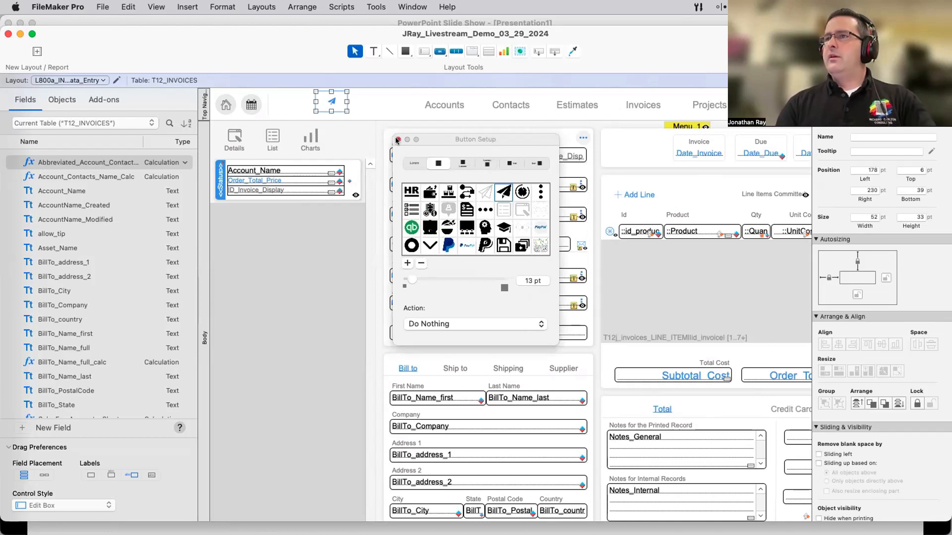
click(397, 141)
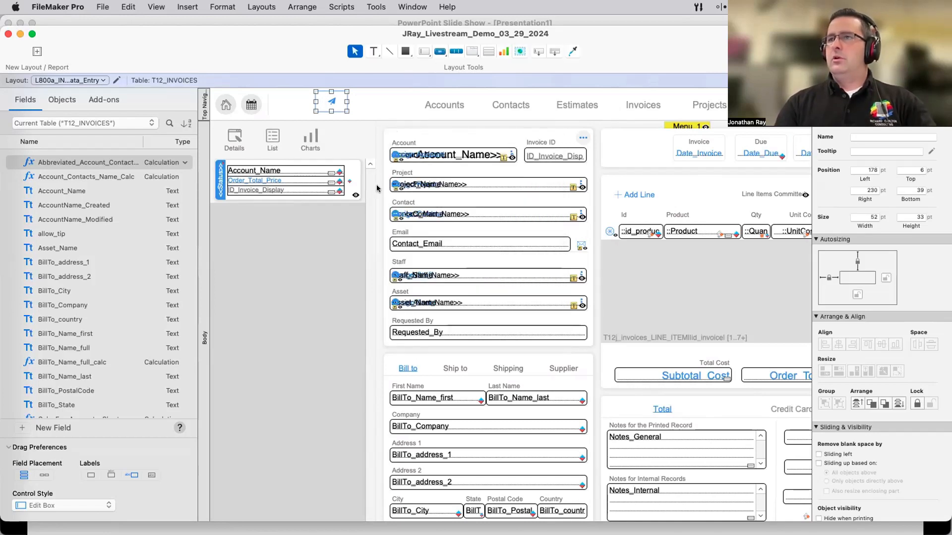
Open the conditional formatting settings for the paper-plane button and arrange the dialog so the button stays in view
right_click(336, 103)
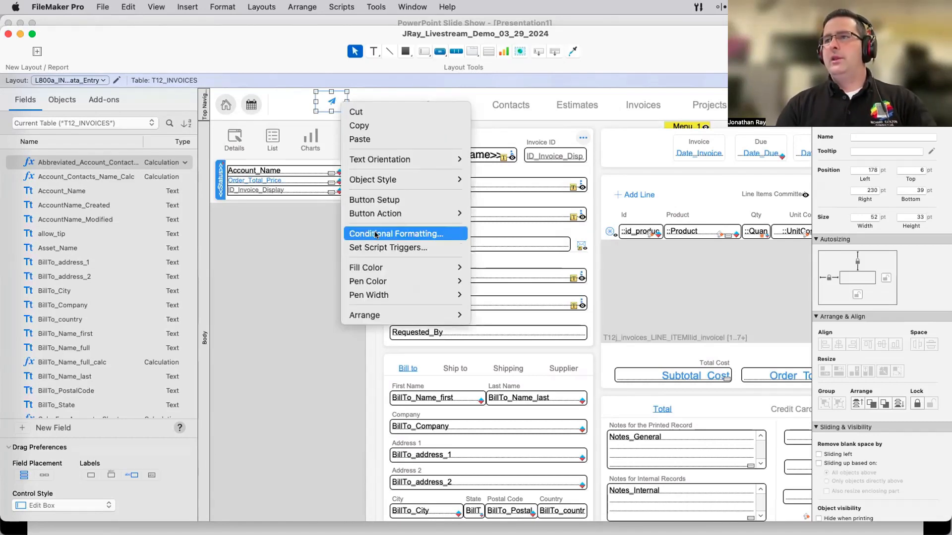
click(214, 5)
click(231, 6)
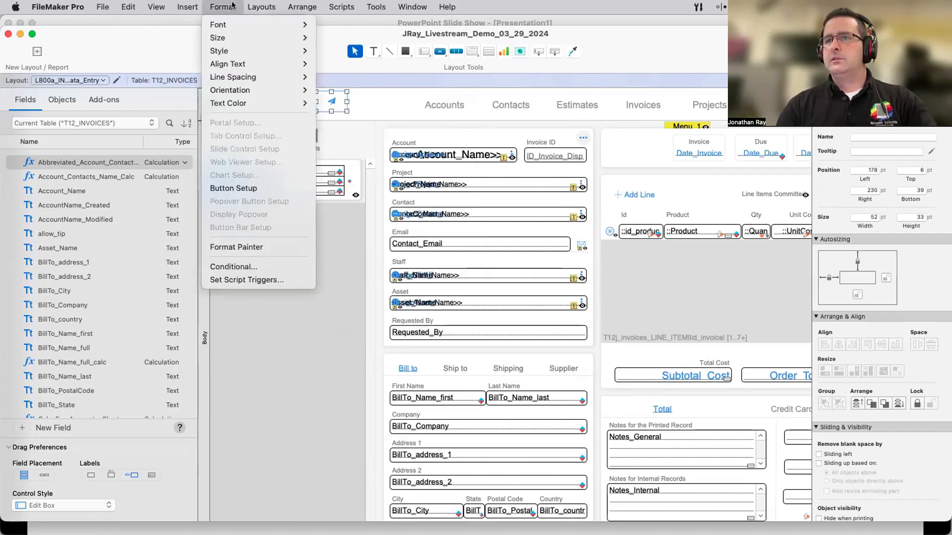
click(367, 120)
right_click(338, 106)
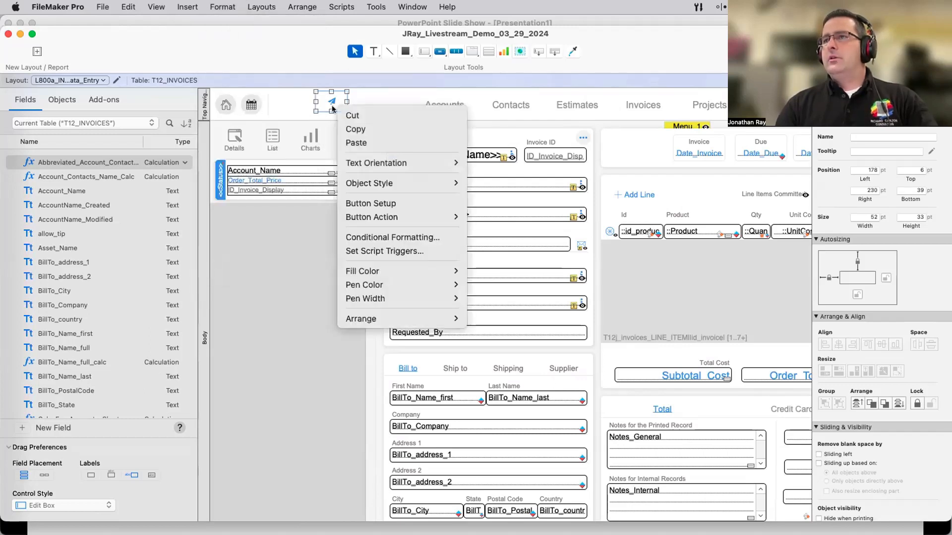
click(372, 237)
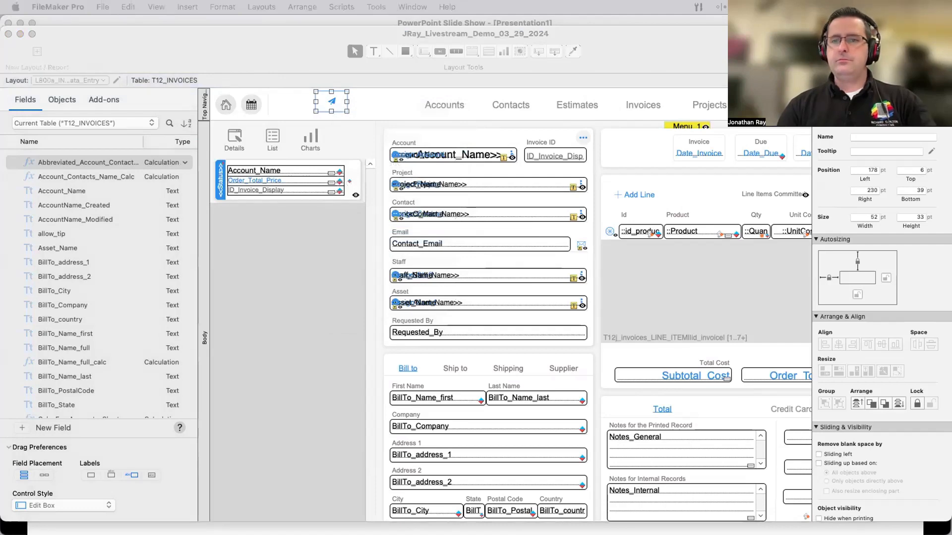
drag(109, 78, 373, 145)
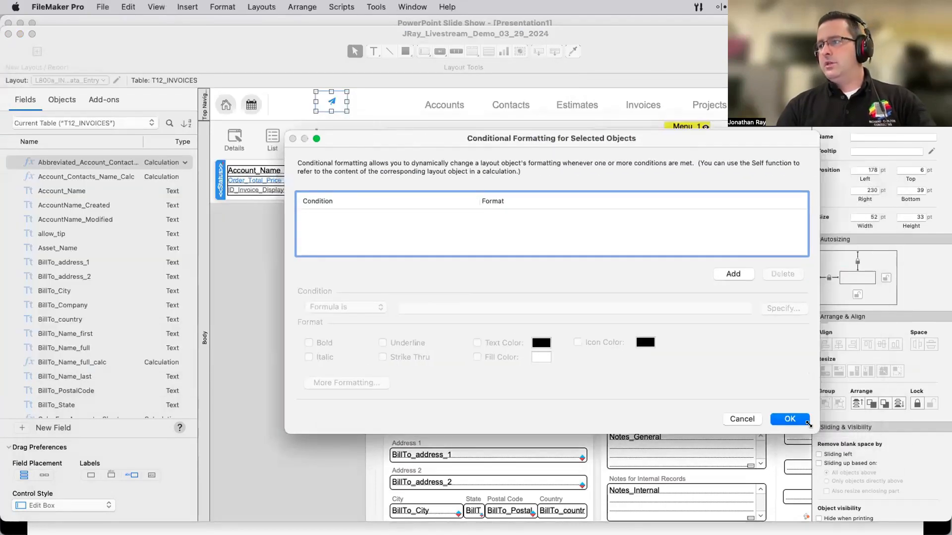
drag(808, 424, 675, 469)
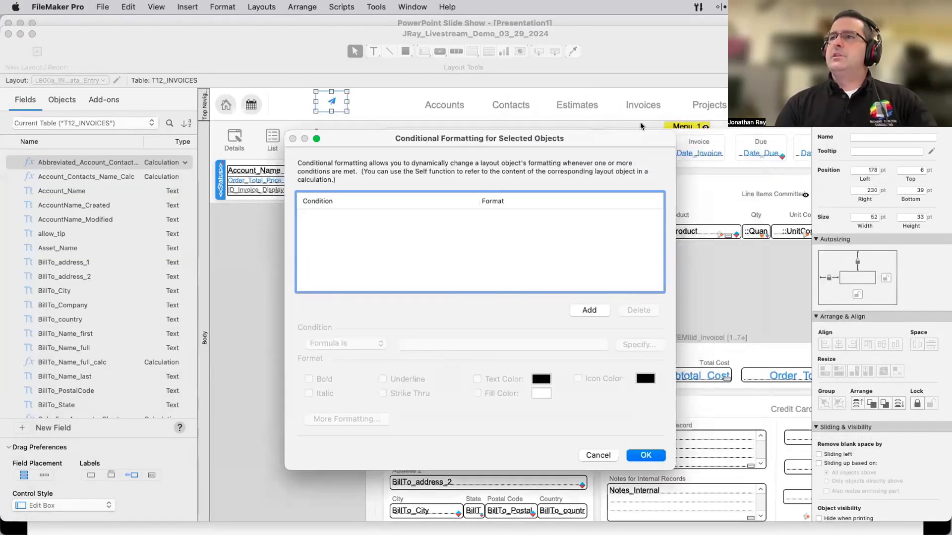
drag(569, 137, 671, 109)
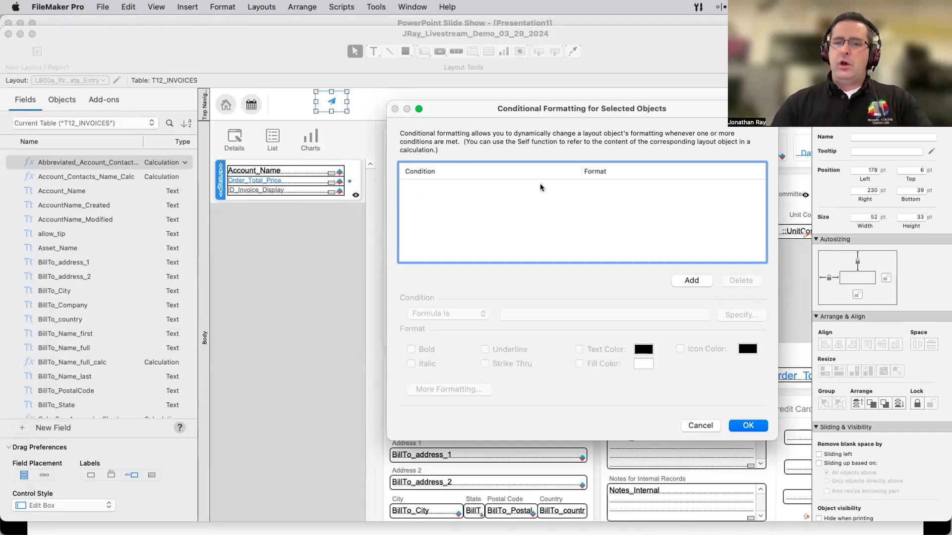
Add a formula-based condition to the button with a red fill color as its format
click(691, 279)
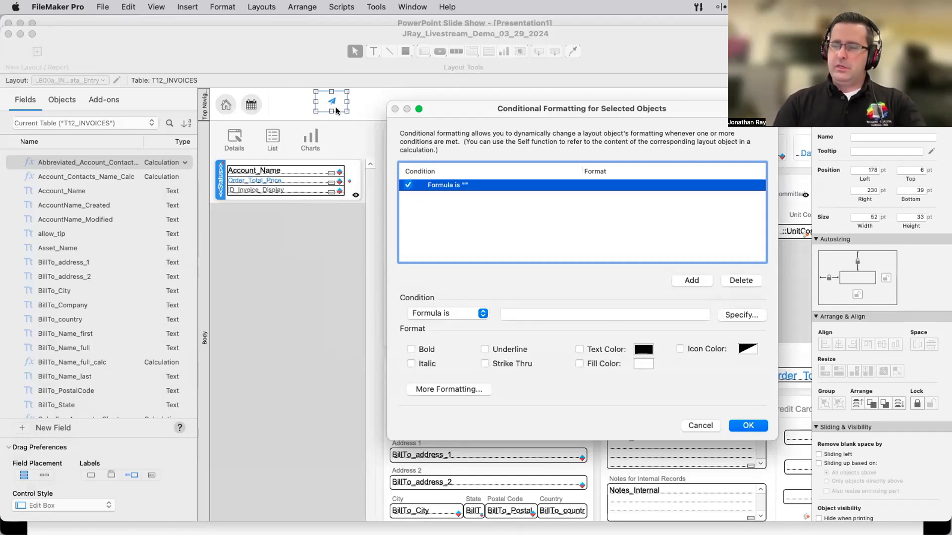
click(450, 313)
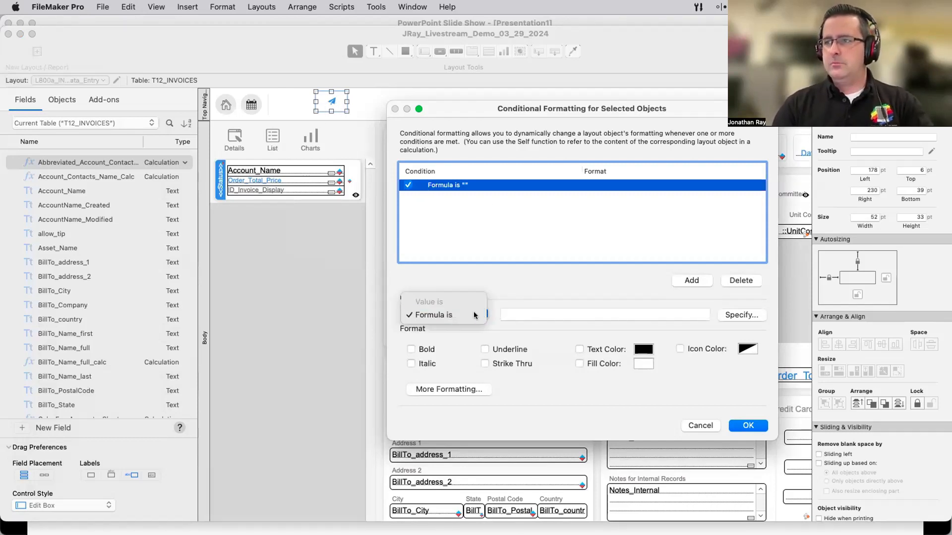
click(512, 317)
click(564, 312)
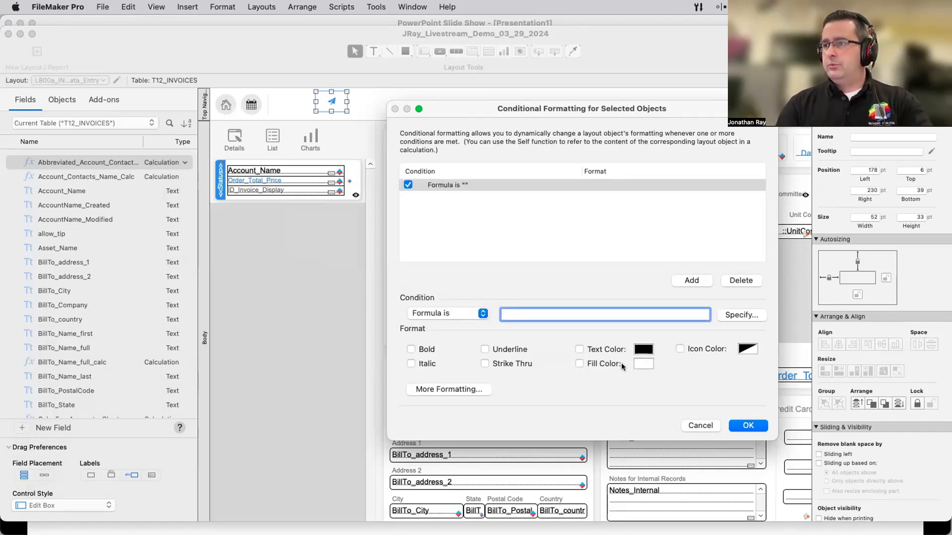
click(640, 364)
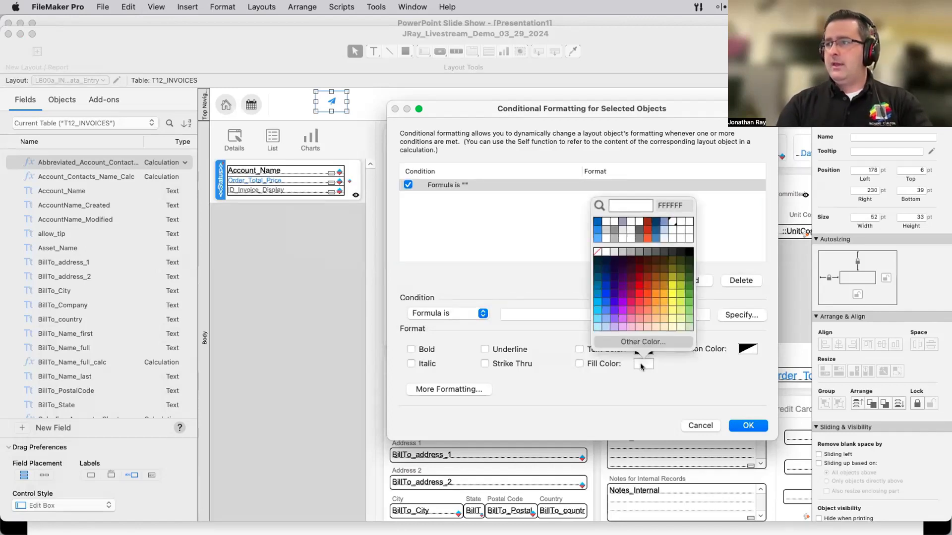
click(637, 296)
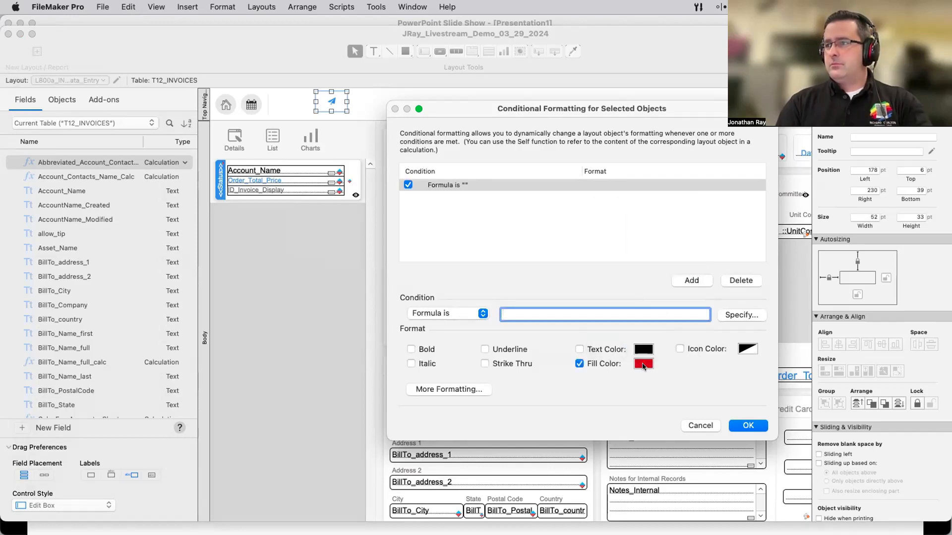
click(643, 364)
click(637, 293)
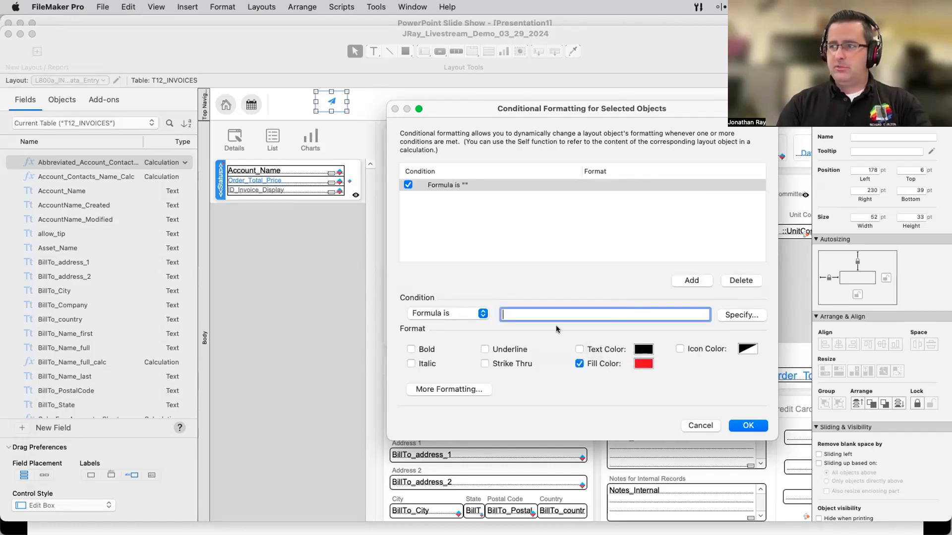
Specify the condition's formula as T12_INVOICES::Status = "Active" and apply the conditional formatting to the button
click(737, 315)
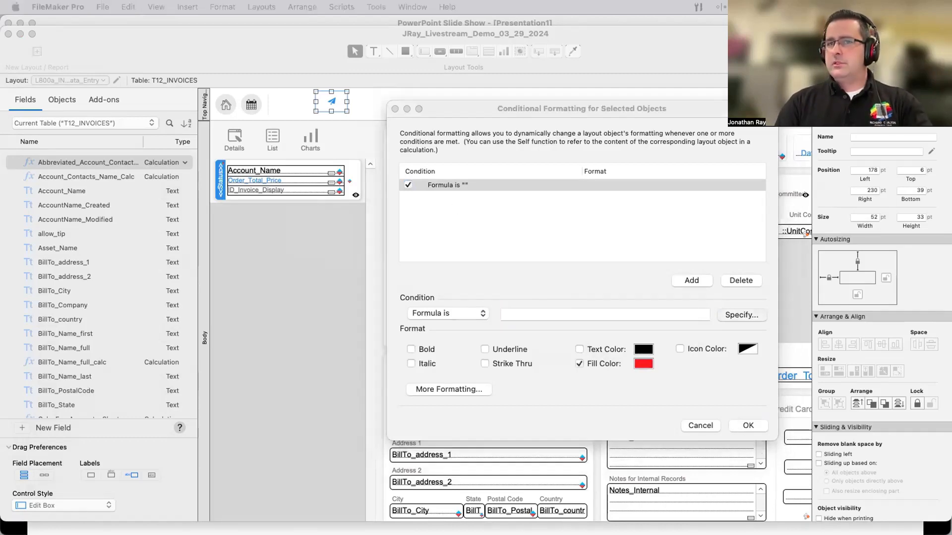
drag(0, 100, 162, 22)
click(161, 75)
text(status)
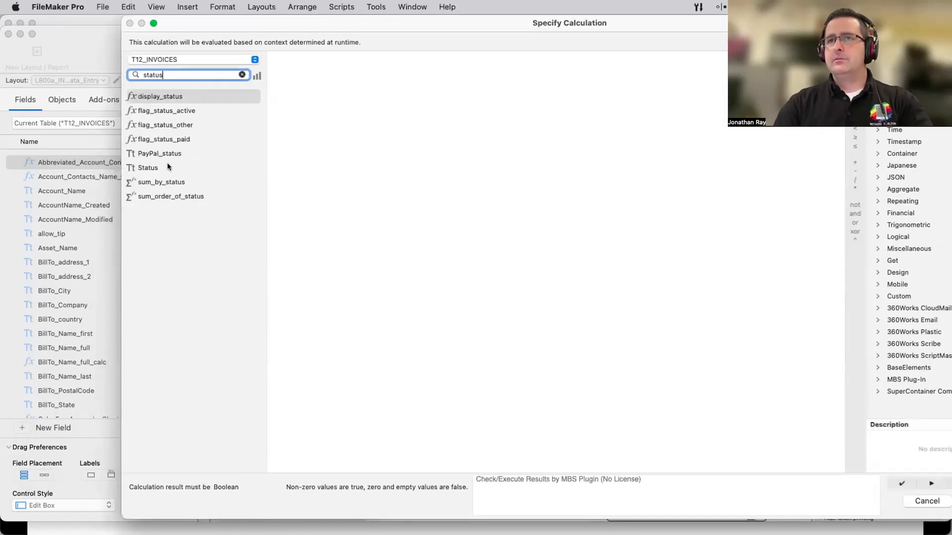
double_click(150, 169)
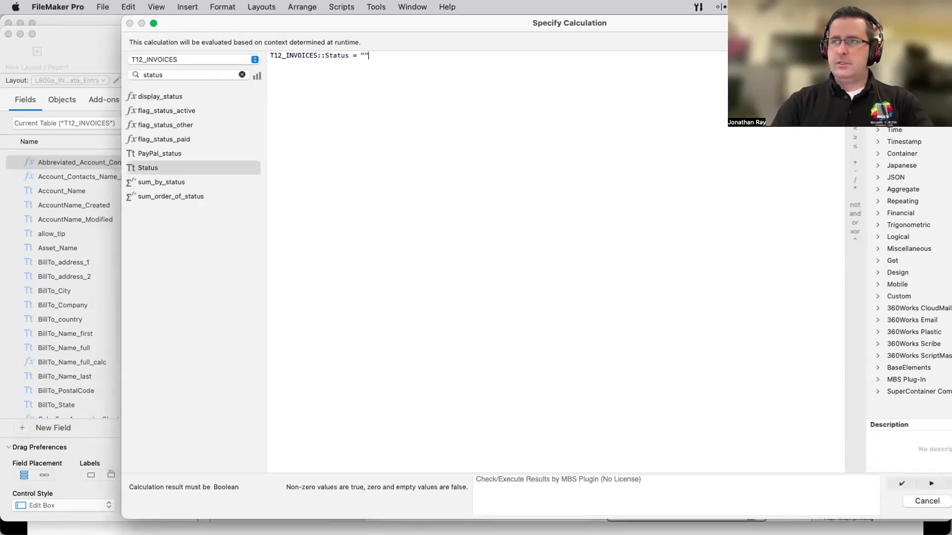
text(= "Active)
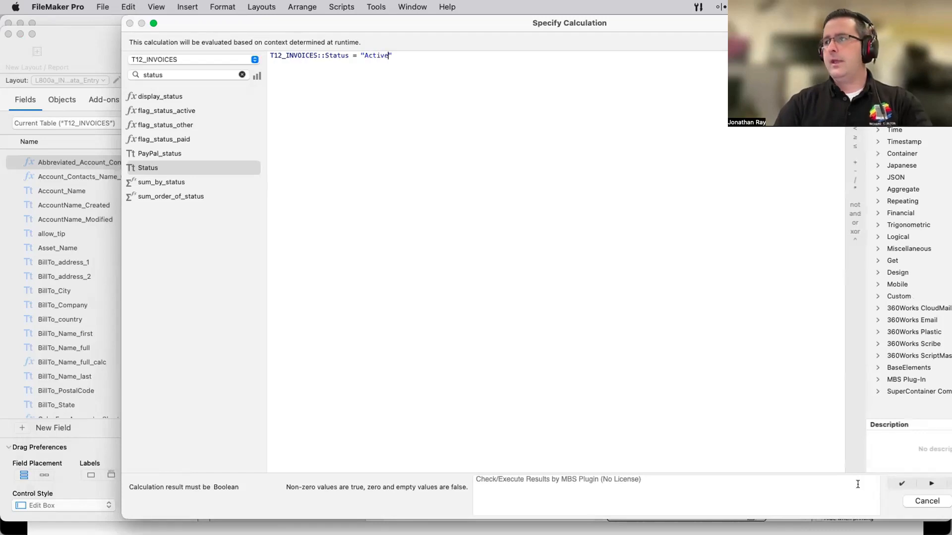
drag(664, 18, 520, 17)
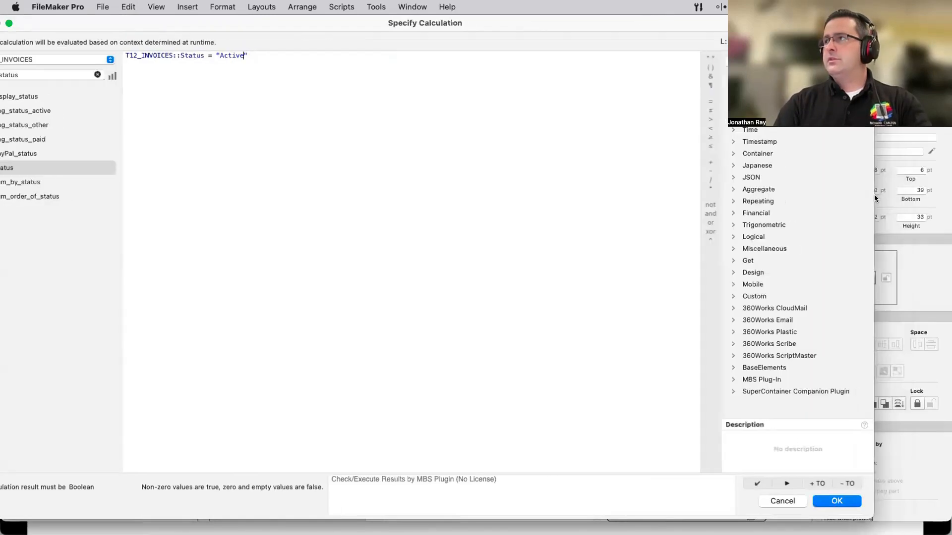
drag(871, 199, 621, 200)
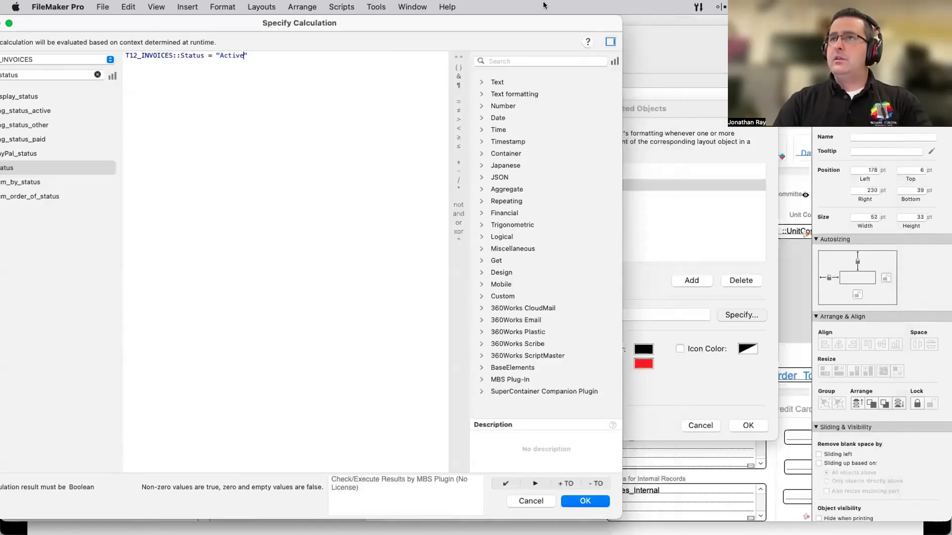
drag(401, 23, 627, 22)
click(808, 501)
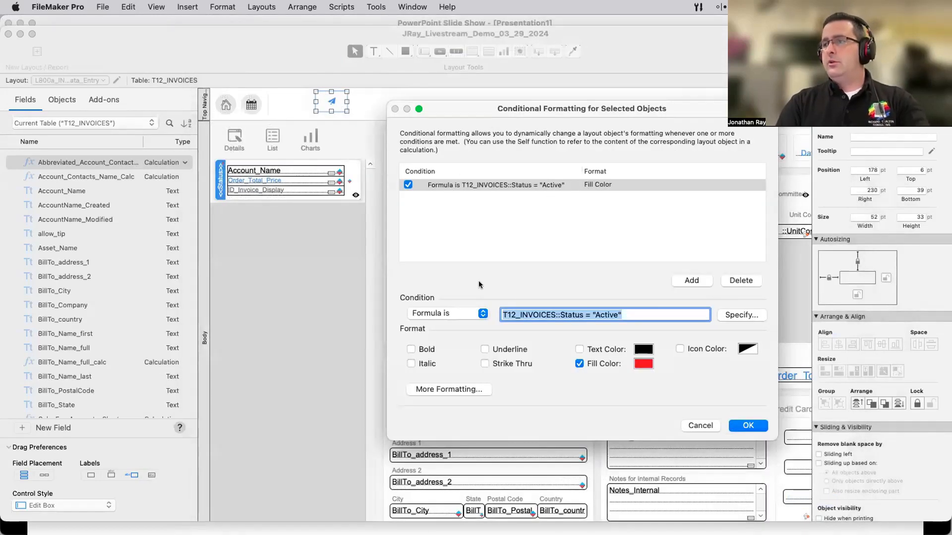
click(751, 427)
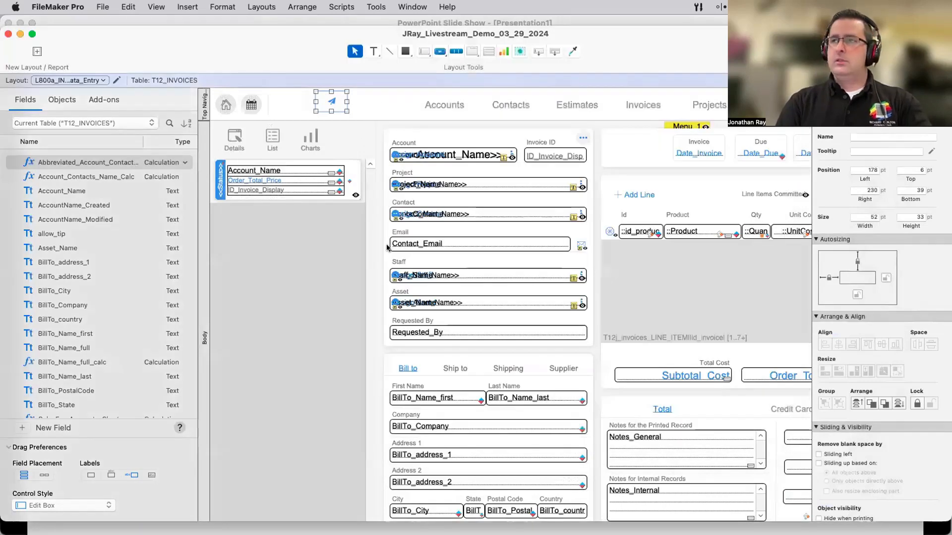
Switch to Browse mode and compare the button's fill on the Active invoice with the Paid Hines Translation Service invoice
key(super+b)
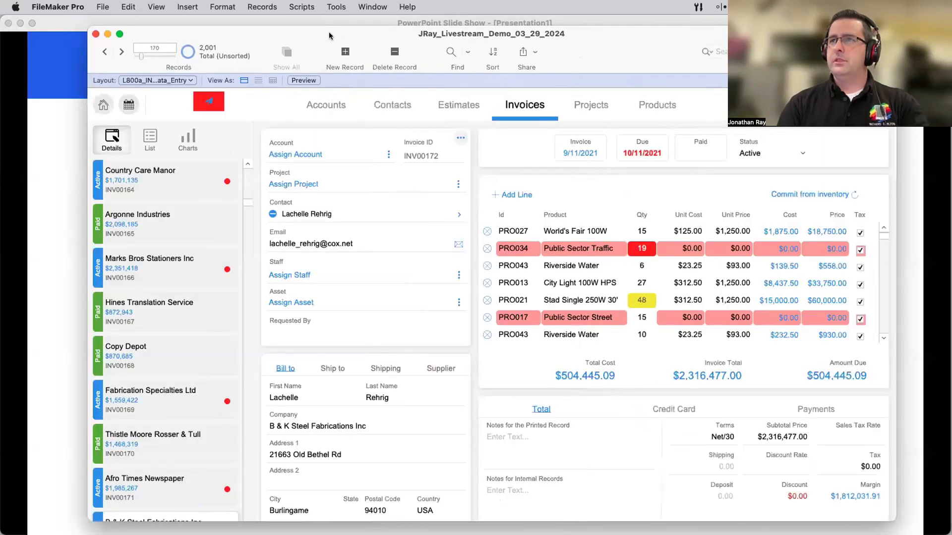
drag(328, 32, 298, 30)
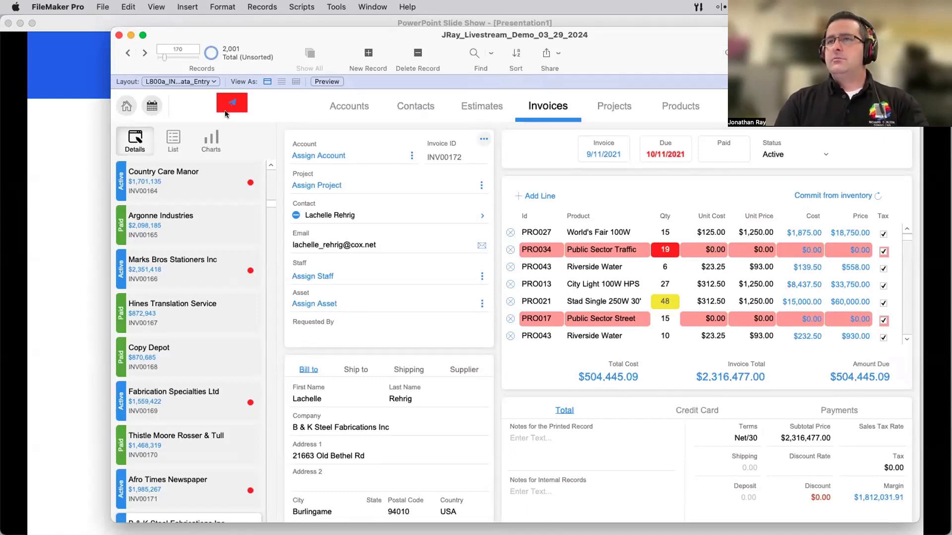
click(188, 316)
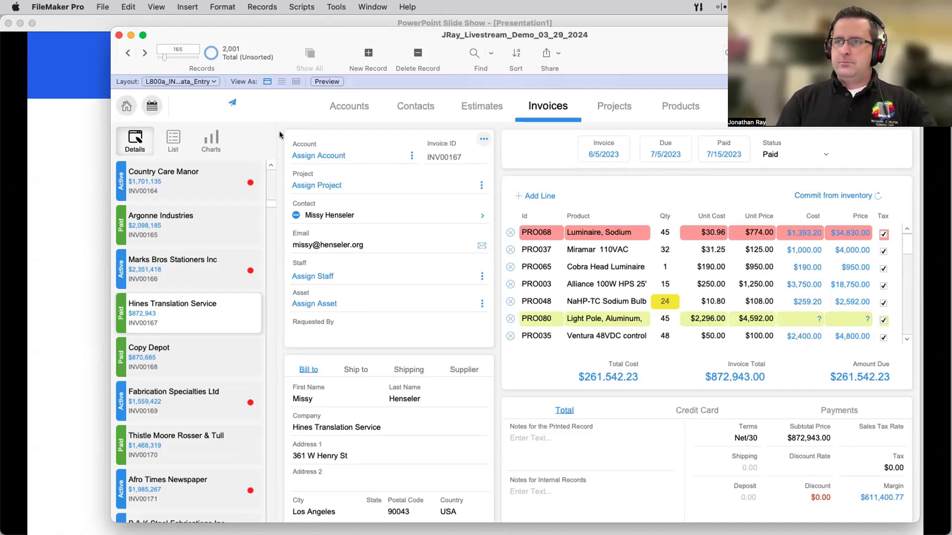
Return to Layout mode, select the paper-plane button and examine its conditional formatting badge up close
key(super+l)
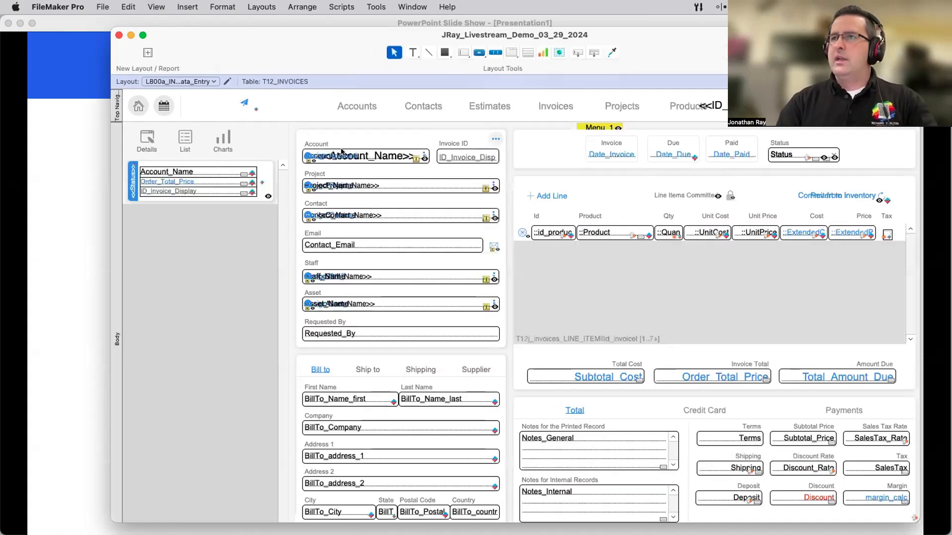
click(329, 103)
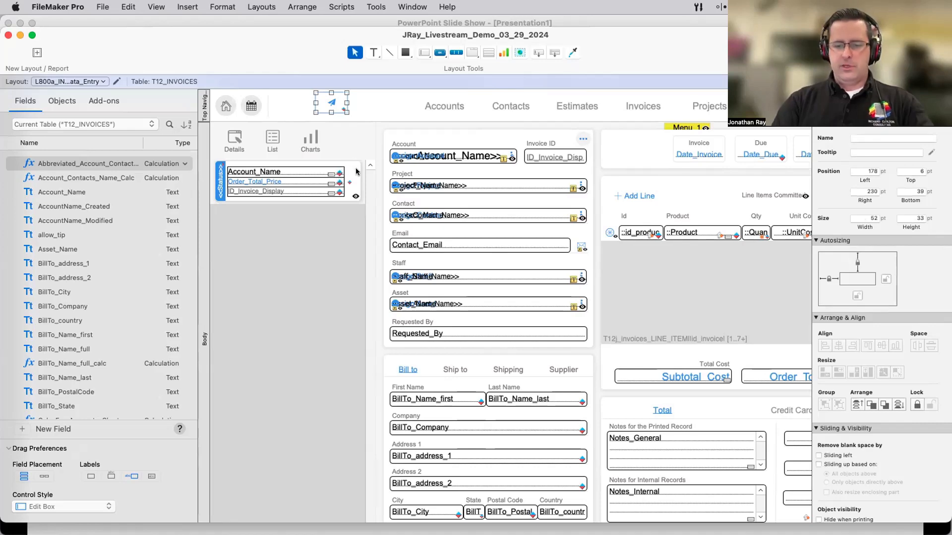
key(super+plus)
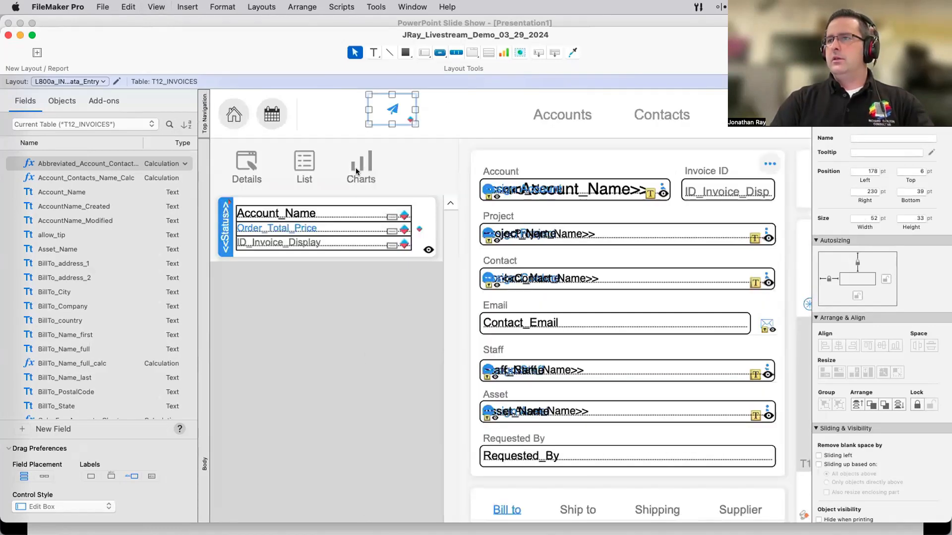
Hide the conditional formatting badges on the layout objects
key(super+plus)
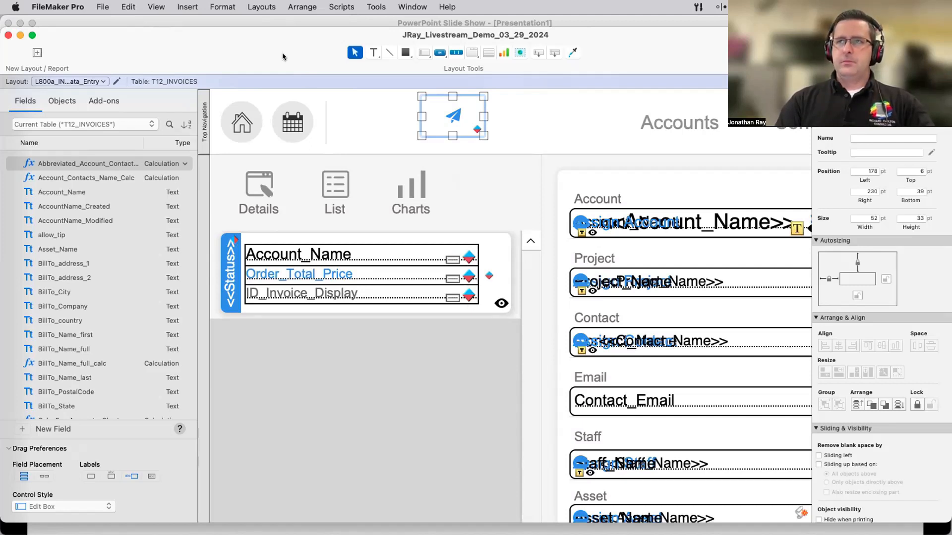
click(148, 6)
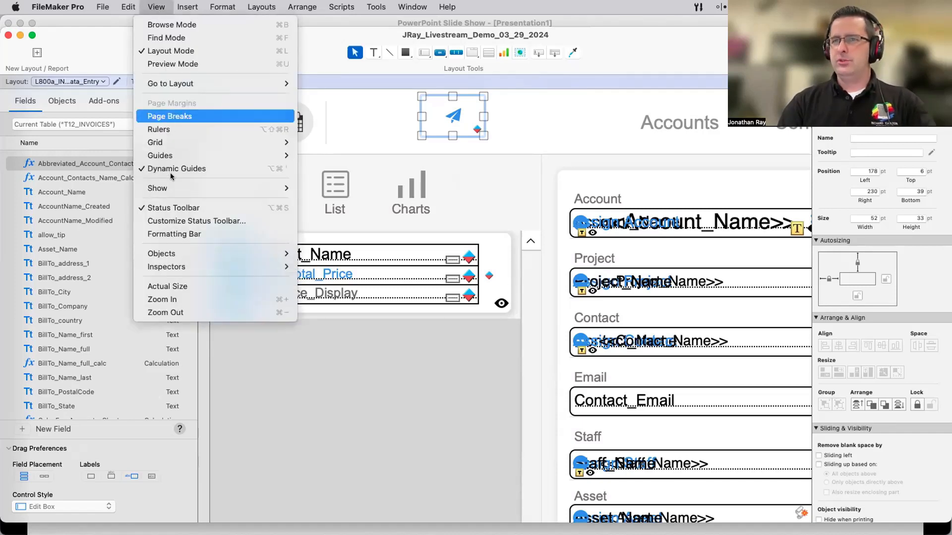
mouse_move(173, 187)
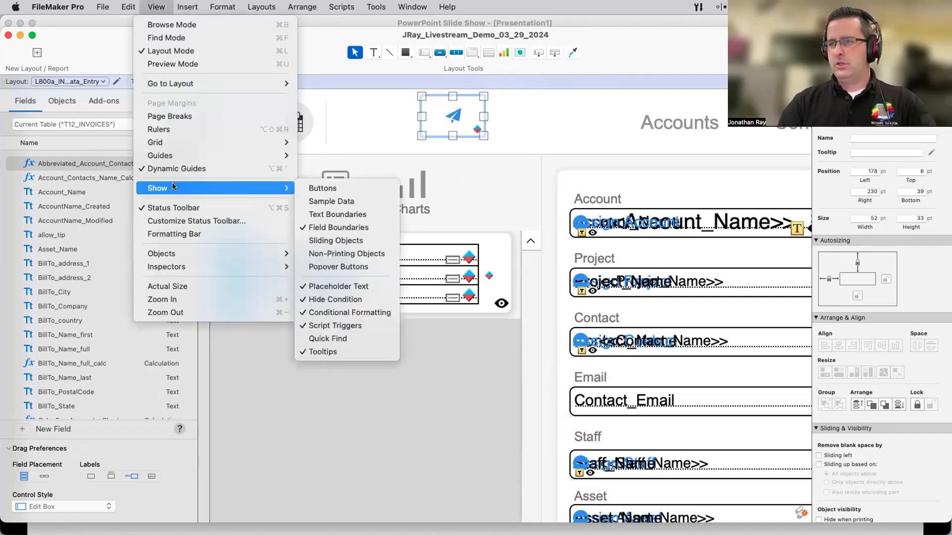
click(339, 313)
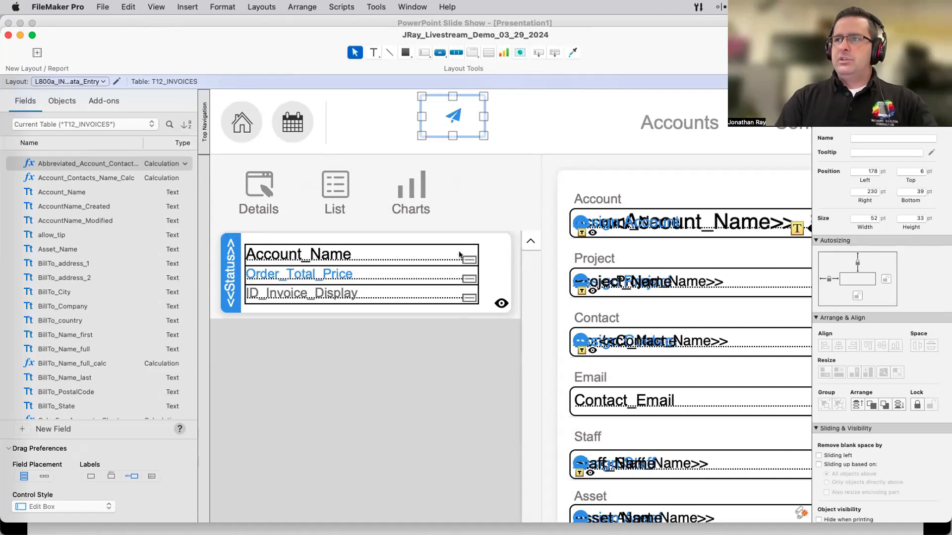
Turn the display of conditional formatting badges back on
click(153, 6)
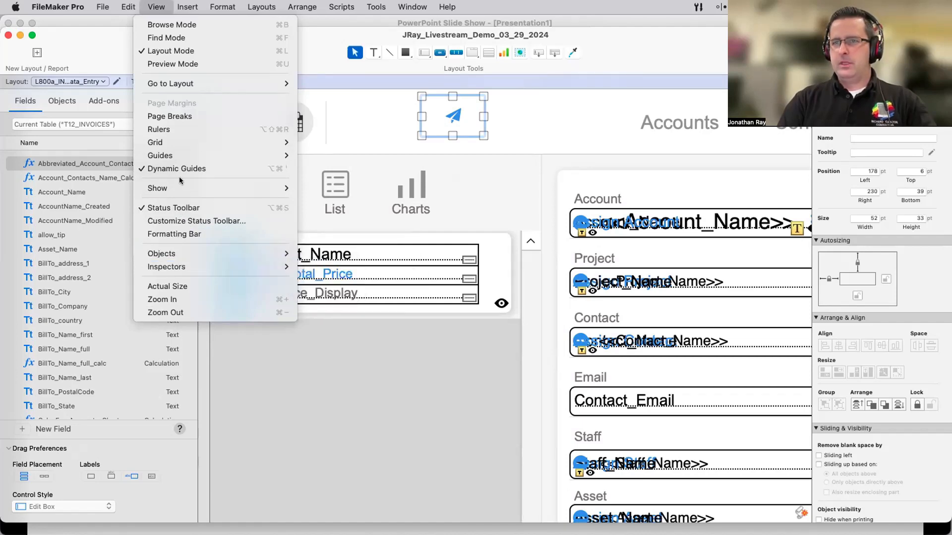
mouse_move(181, 188)
click(326, 310)
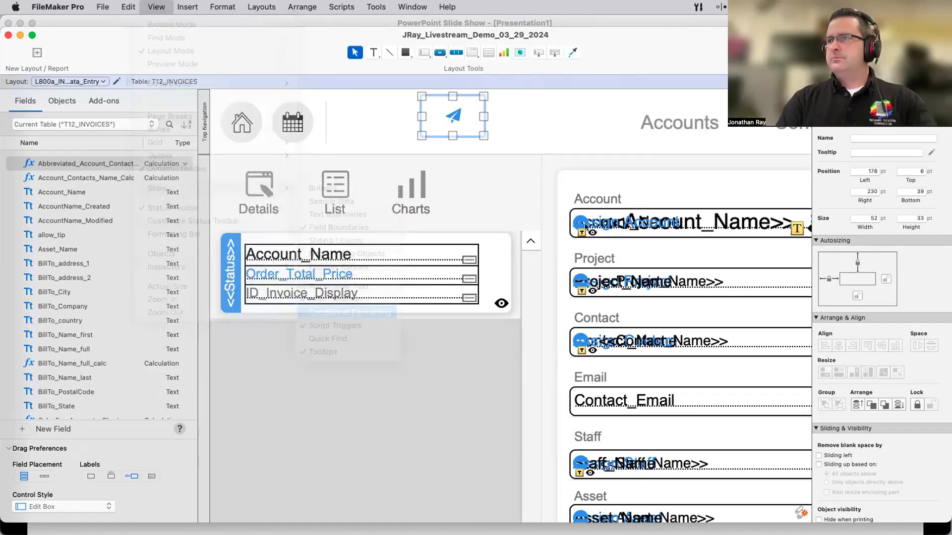
Delete the paper-plane button from the top navigation of the invoice layout
key(super+minus)
key(super+minus)
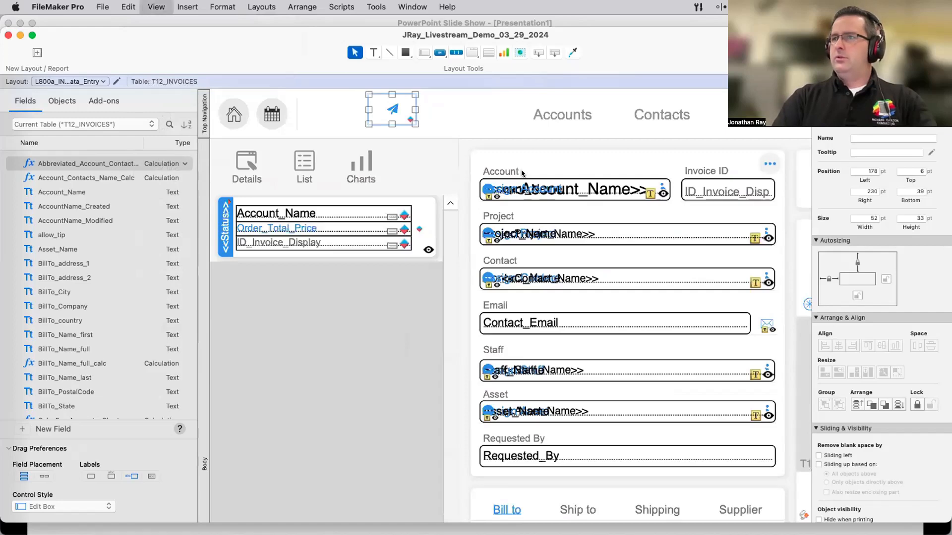
click(377, 133)
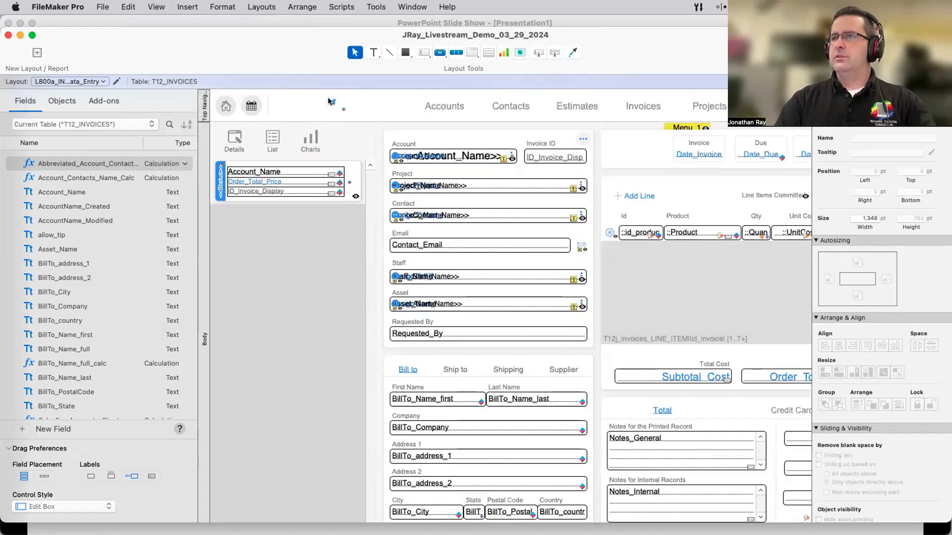
click(328, 104)
key(Delete)
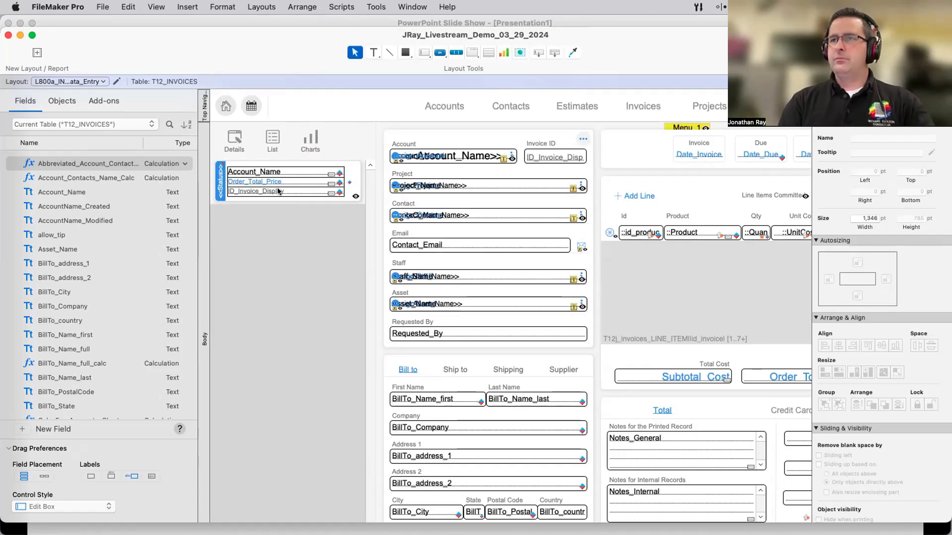
Examine the conditional formatting badges on the invoice list, Bill to fields and line-item portal, and compare them with the Browse mode view
click(350, 183)
scroll(376, 275, down, 5)
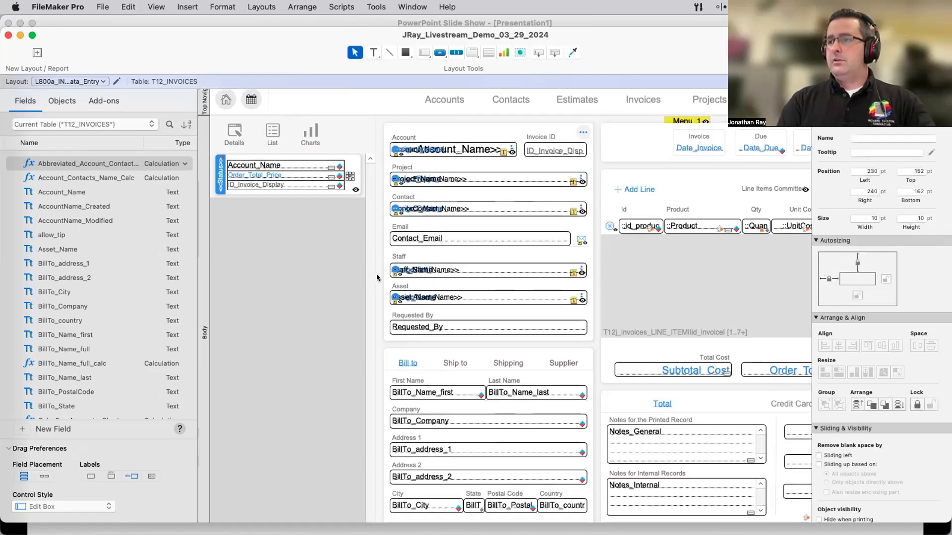
click(427, 269)
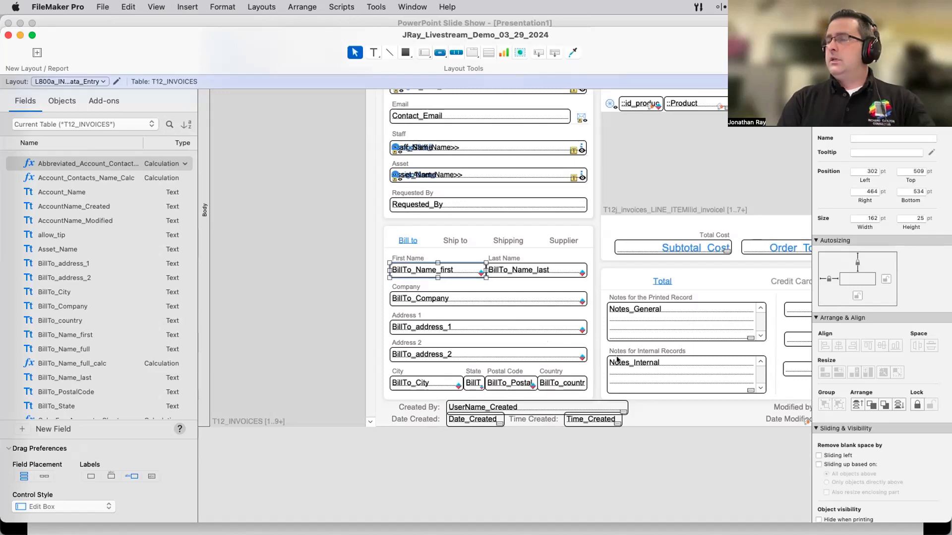
scroll(616, 360, right, 5)
scroll(617, 361, up, 4)
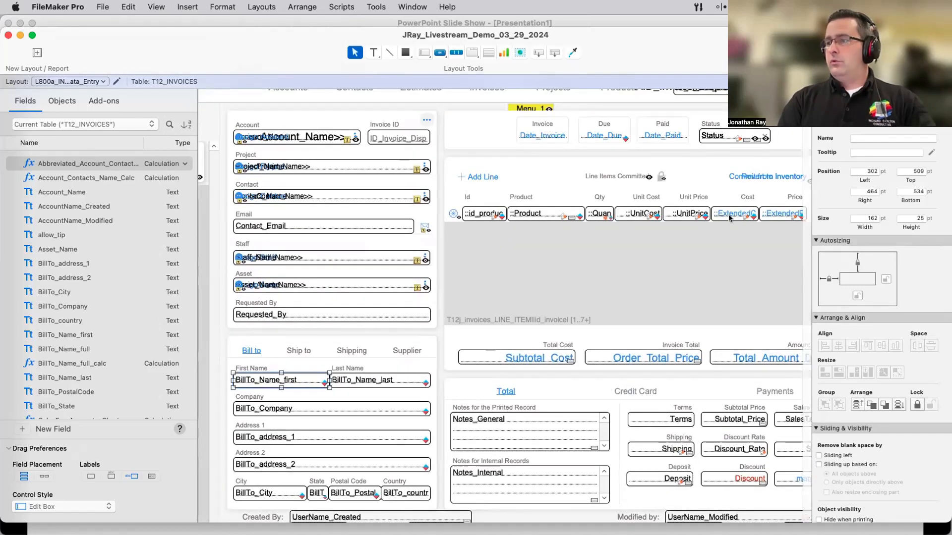
key(super+b)
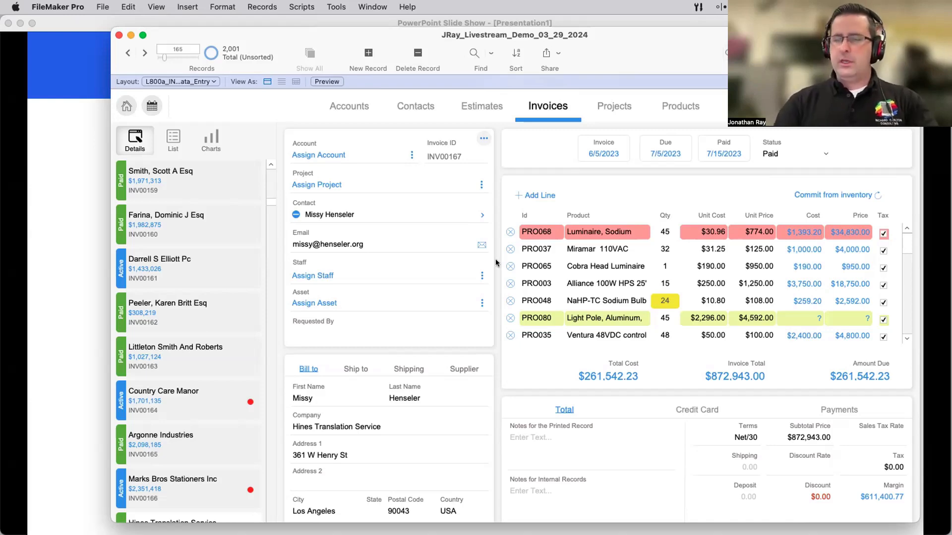
Return to Layout mode and duplicate the invoice data entry layout
key(super+l)
click(262, 7)
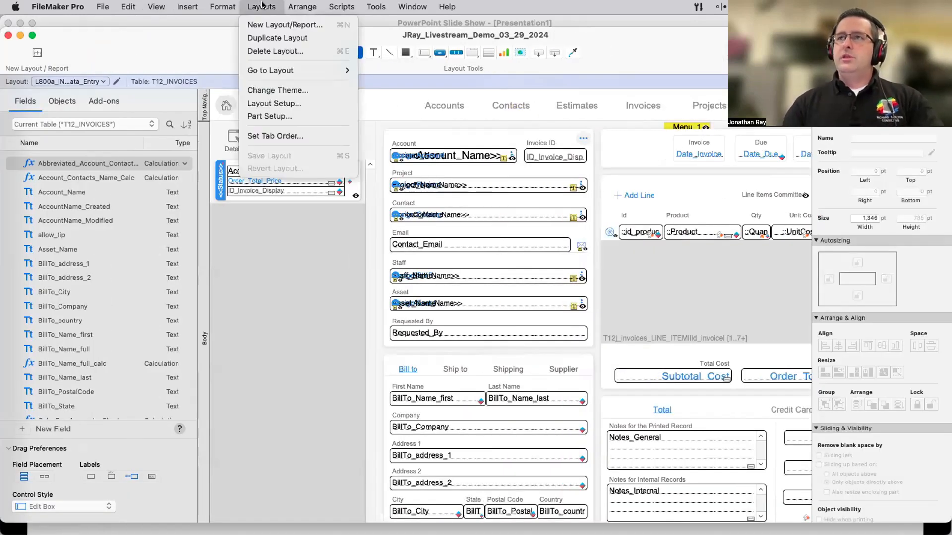
click(268, 38)
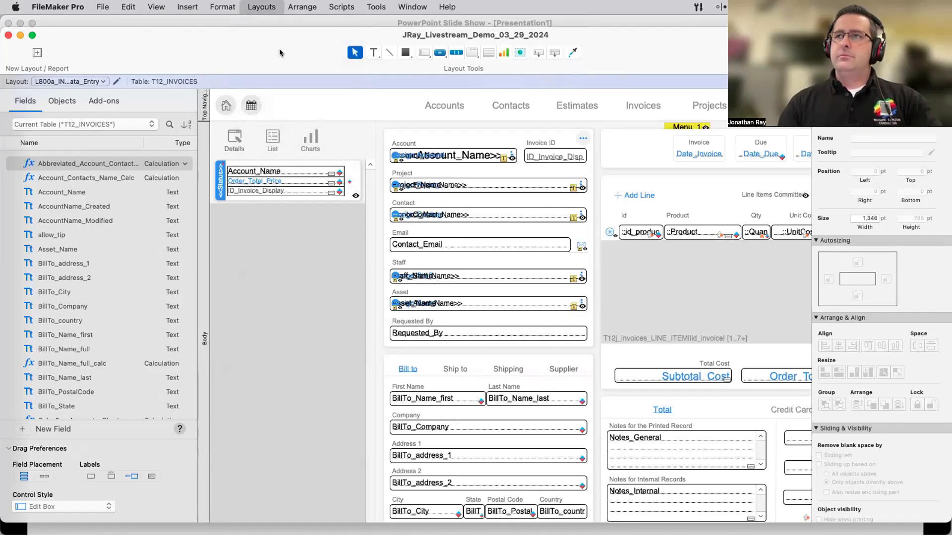
Try to clear the conditional formatting of all line-item portal fields, from id_product through the Tax checkbox, in one go
scroll(627, 258, right, 10)
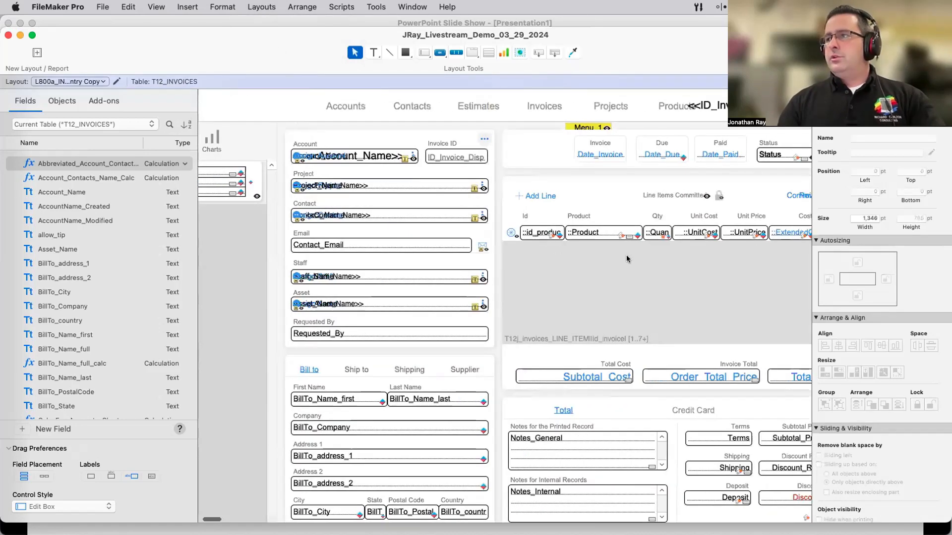
click(363, 236)
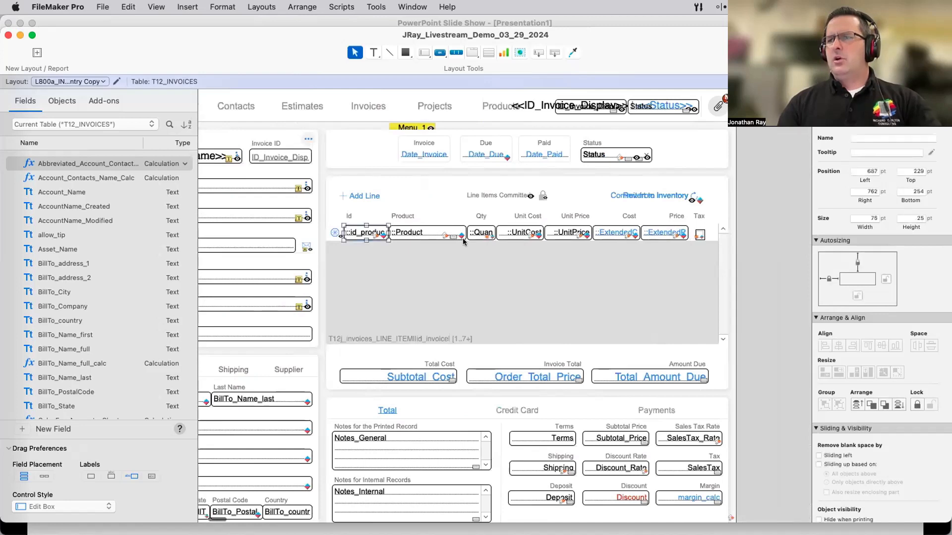
shift+click(421, 233)
shift+click(480, 233)
shift+click(521, 233)
shift+click(573, 237)
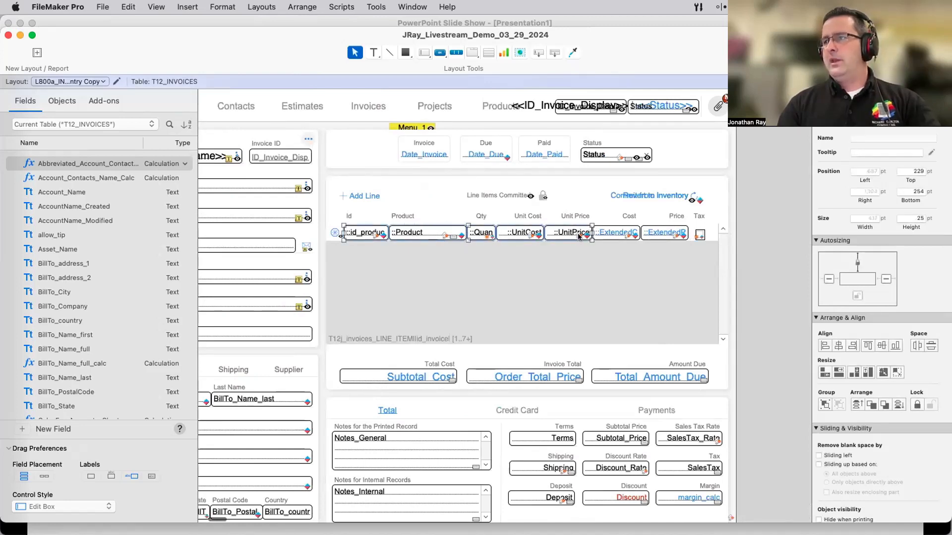
shift+click(668, 235)
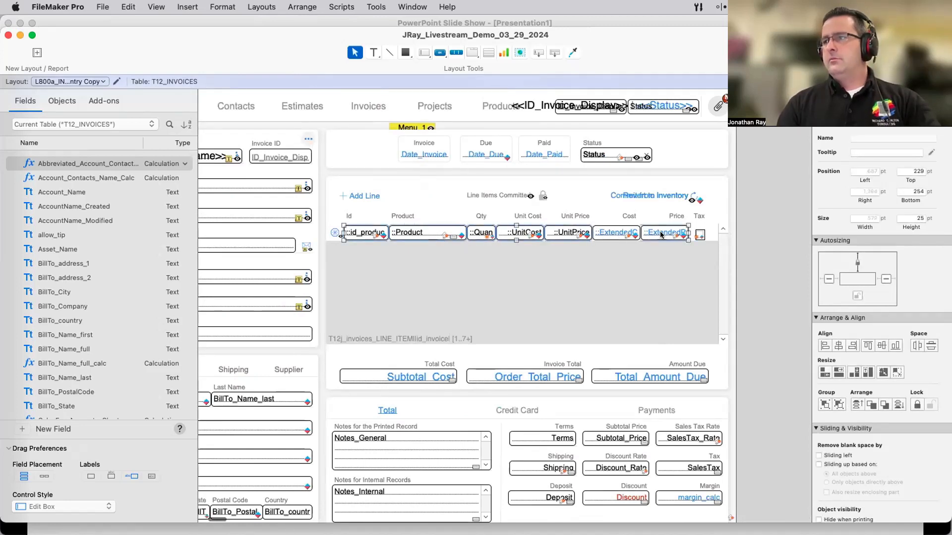
shift+click(699, 235)
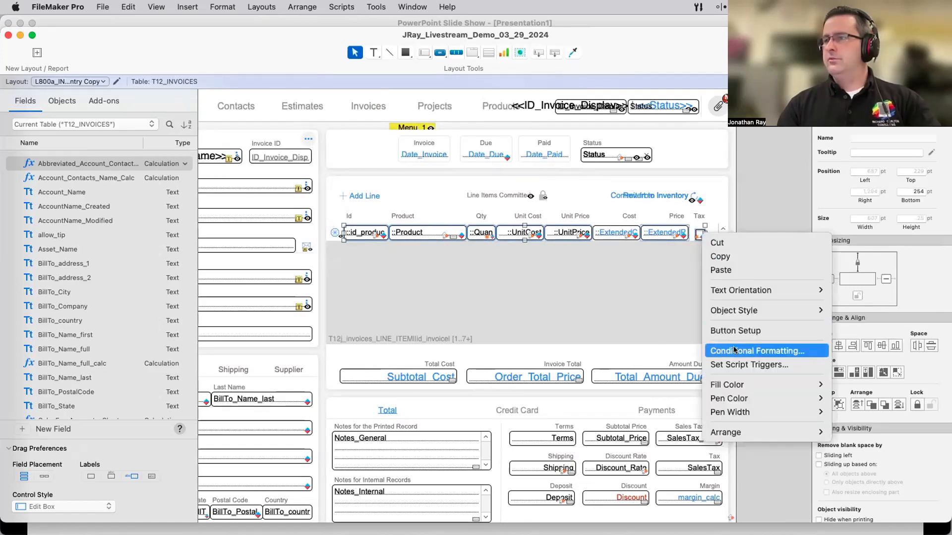
click(734, 350)
drag(0, 114, 461, 103)
shift+click(340, 203)
key(Delete)
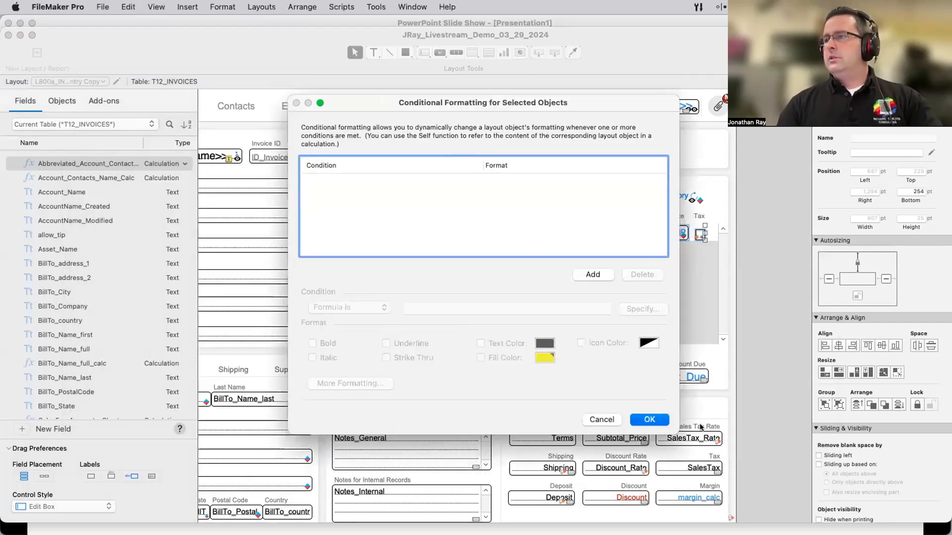
click(649, 419)
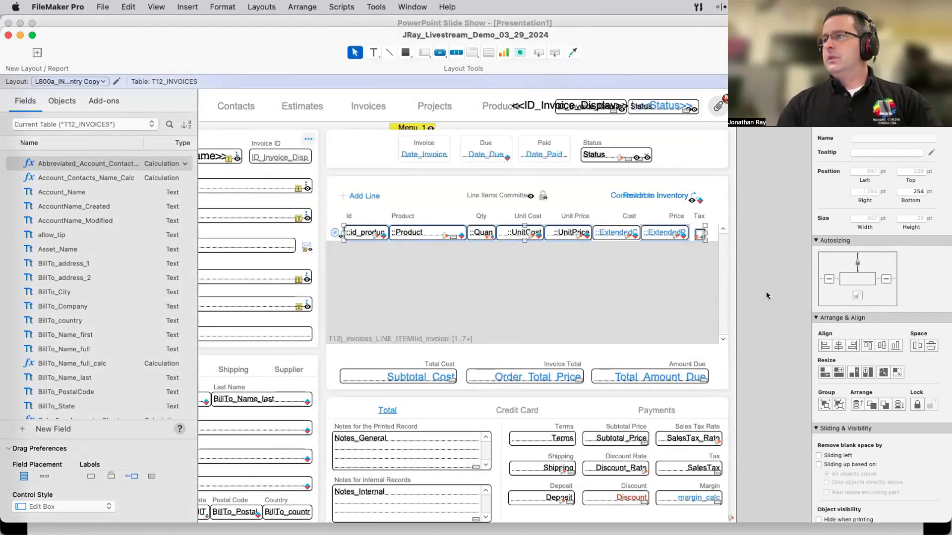
Open the conditional formatting of the Cost field in the line-item portal and close it without changes
click(618, 234)
right_click(618, 238)
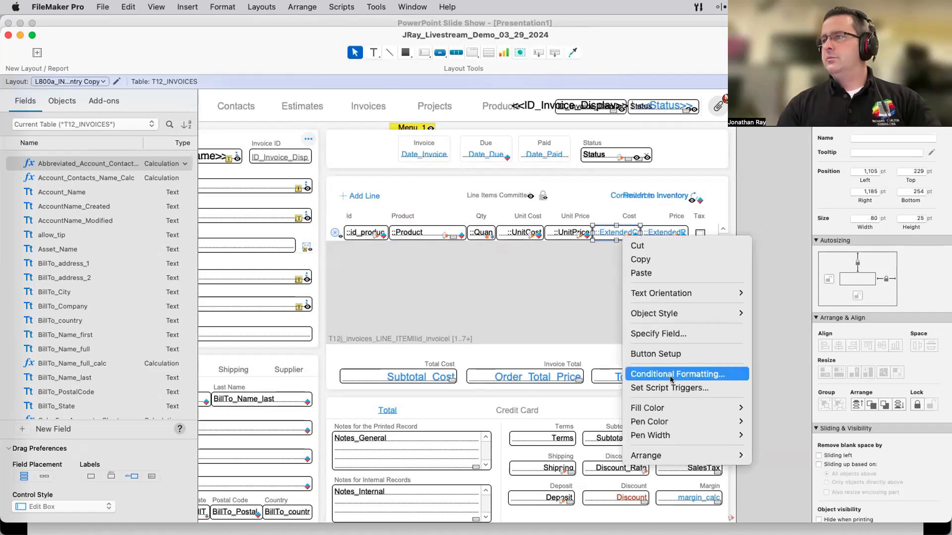
click(667, 374)
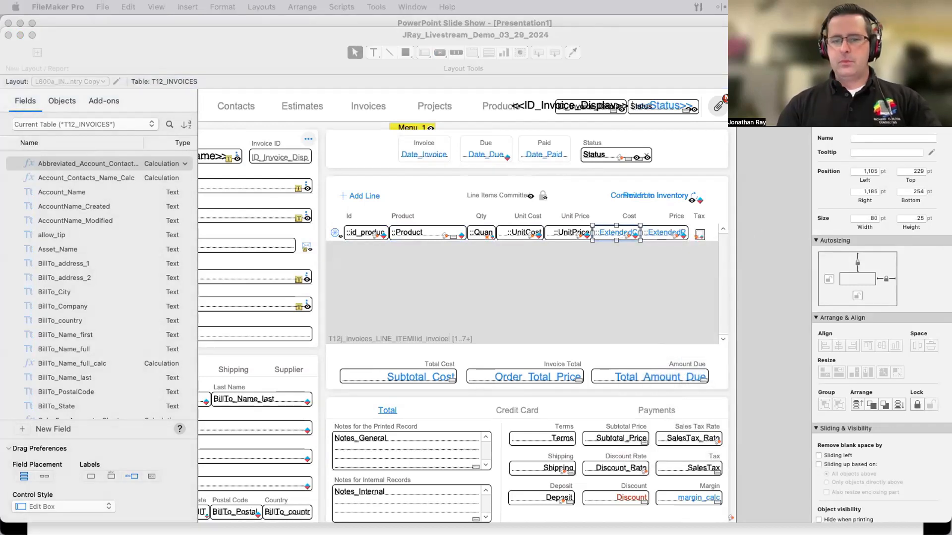
key(Escape)
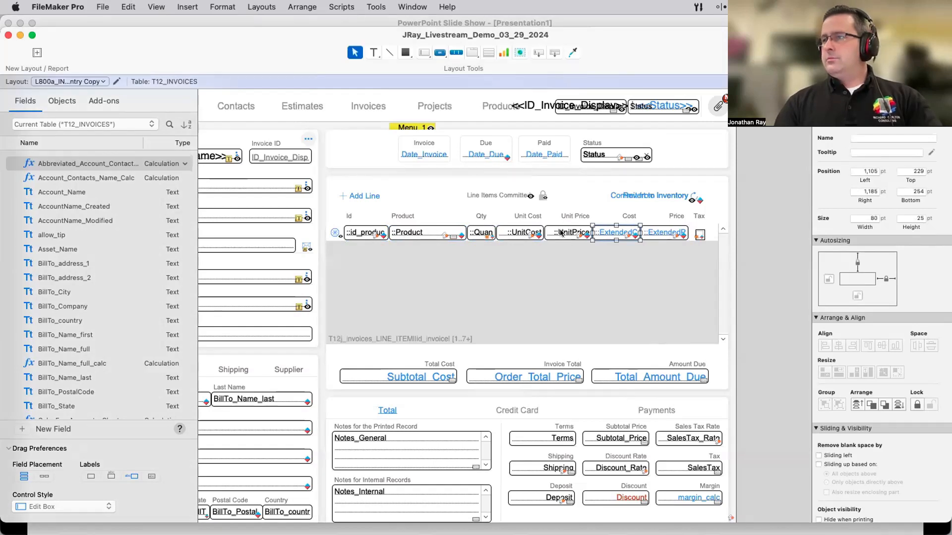
Delete all line-item portal fields from id_product through Price, along with the Tax checkbox, on the copied layout
click(360, 234)
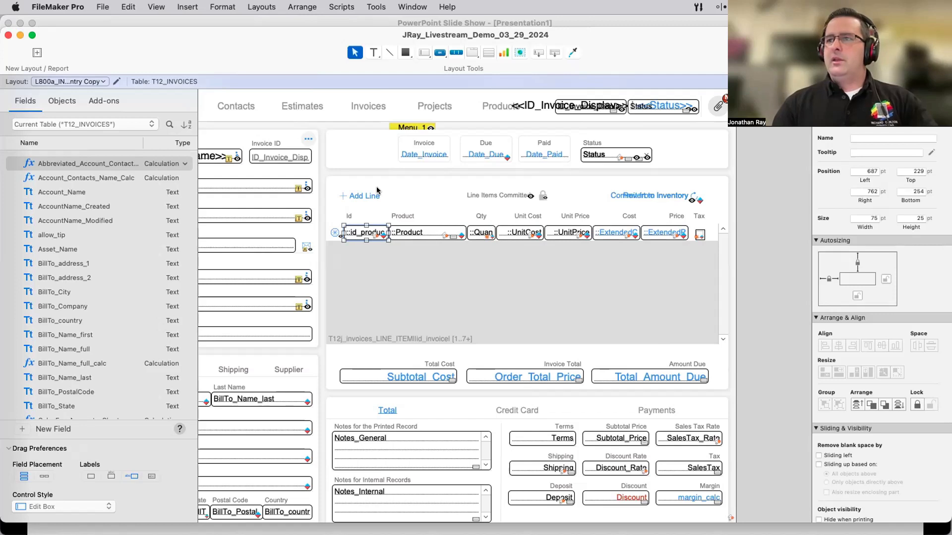
shift+click(443, 233)
shift+click(490, 235)
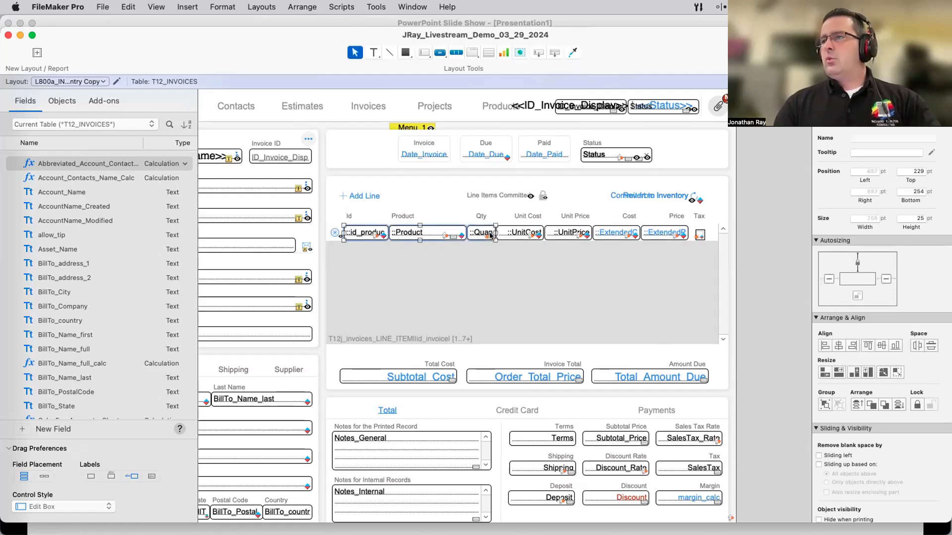
shift+click(520, 233)
shift+click(570, 233)
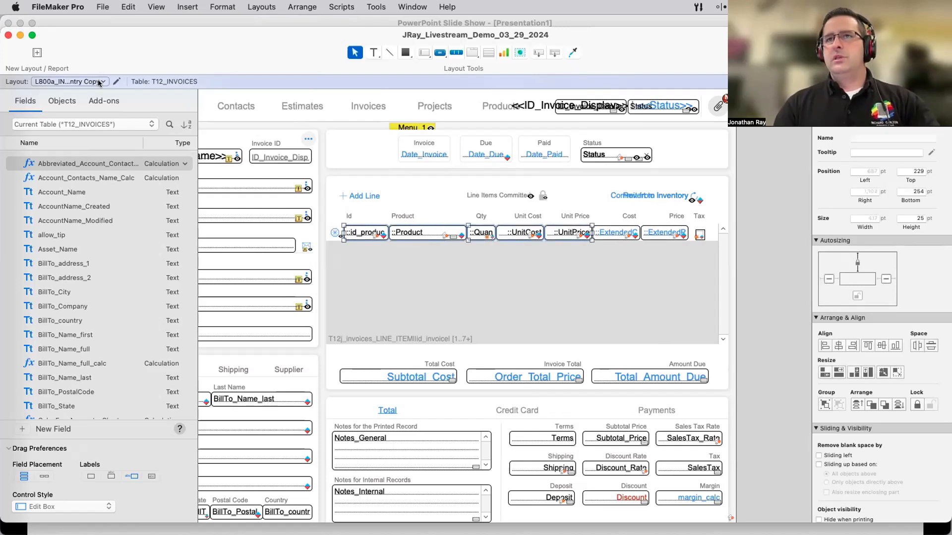
shift+click(625, 233)
shift+click(656, 233)
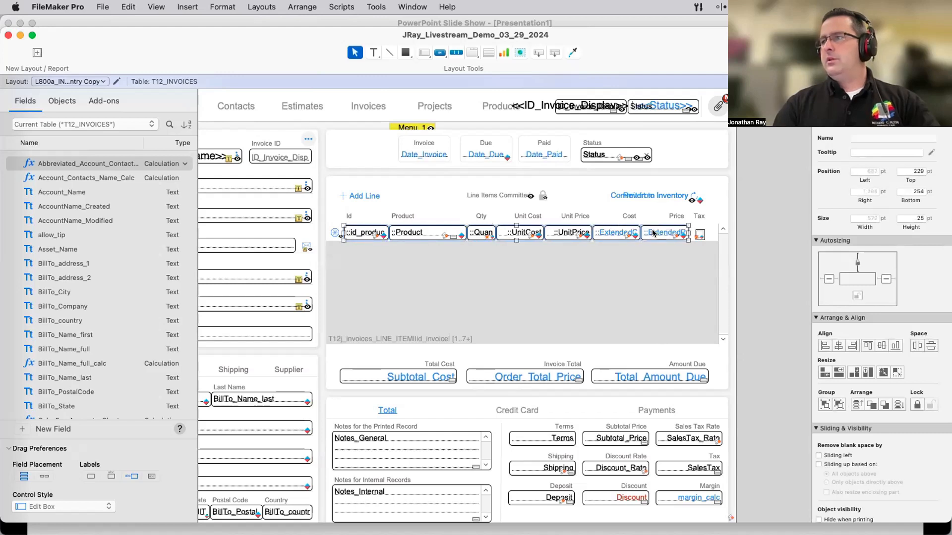
key(Delete)
click(702, 236)
key(Delete)
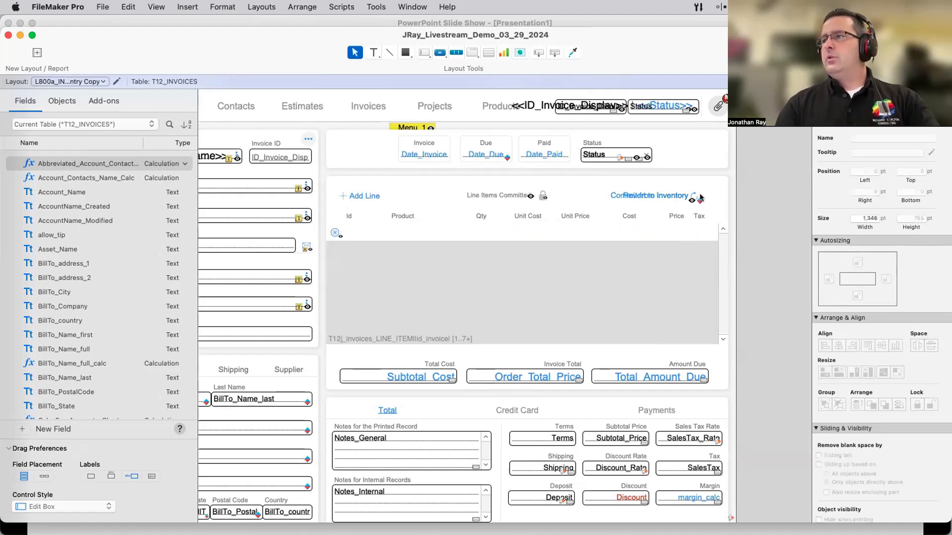
Delete the two overlapping inventory buttons, revert and commit, above the line-item portal
click(696, 198)
key(Delete)
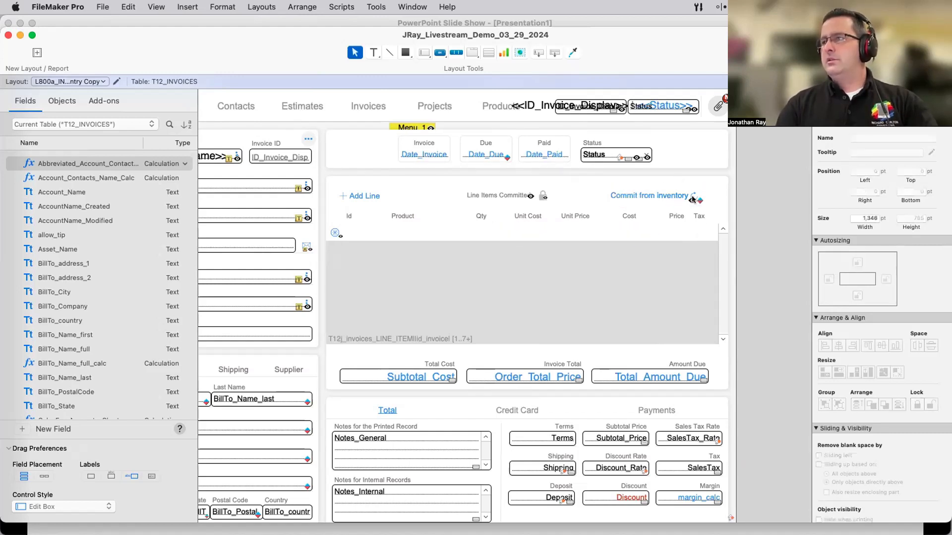
click(690, 200)
key(Delete)
text(=)
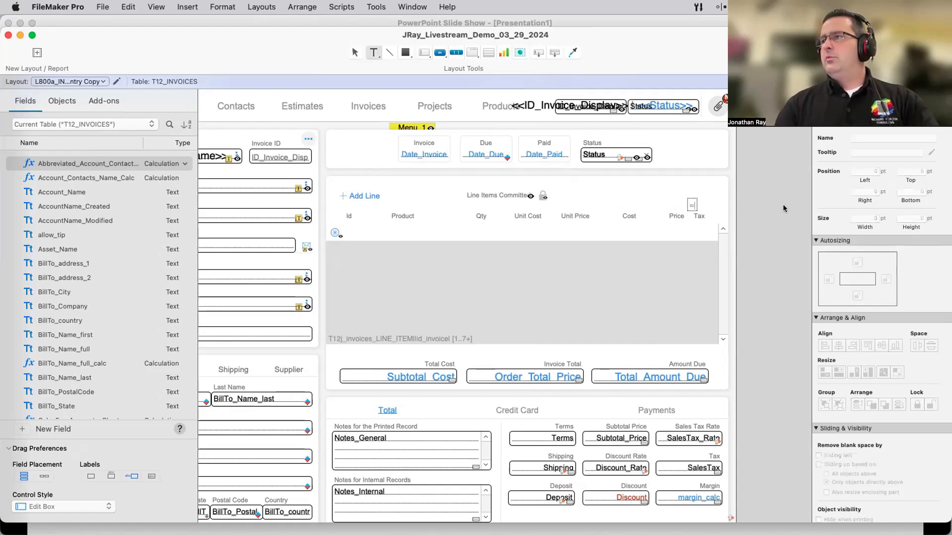
click(784, 208)
text(=)
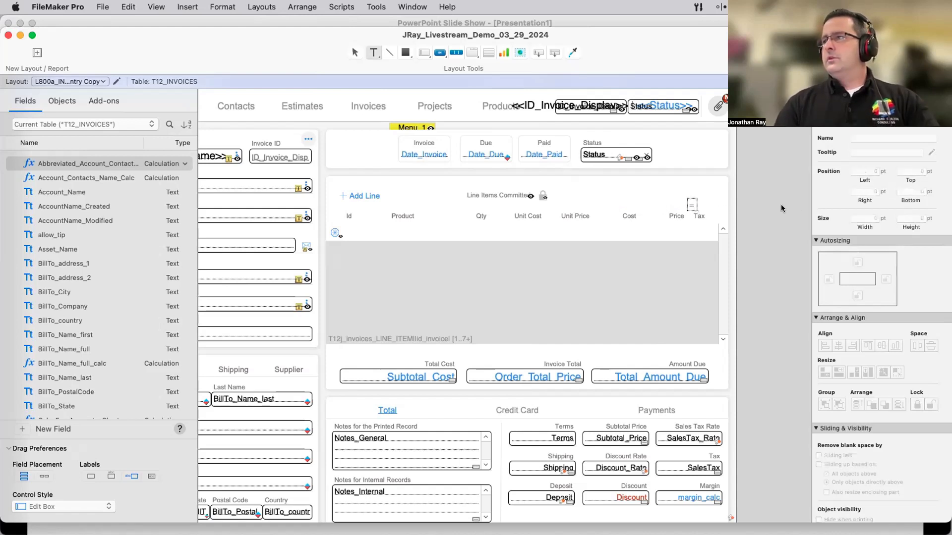
click(782, 209)
click(754, 211)
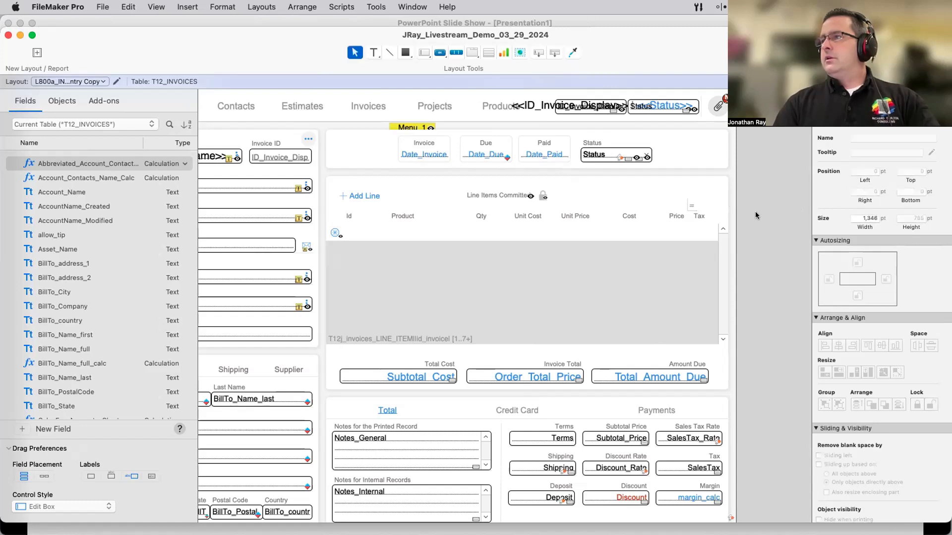
drag(755, 224, 654, 183)
click(655, 183)
click(778, 190)
drag(761, 183, 664, 213)
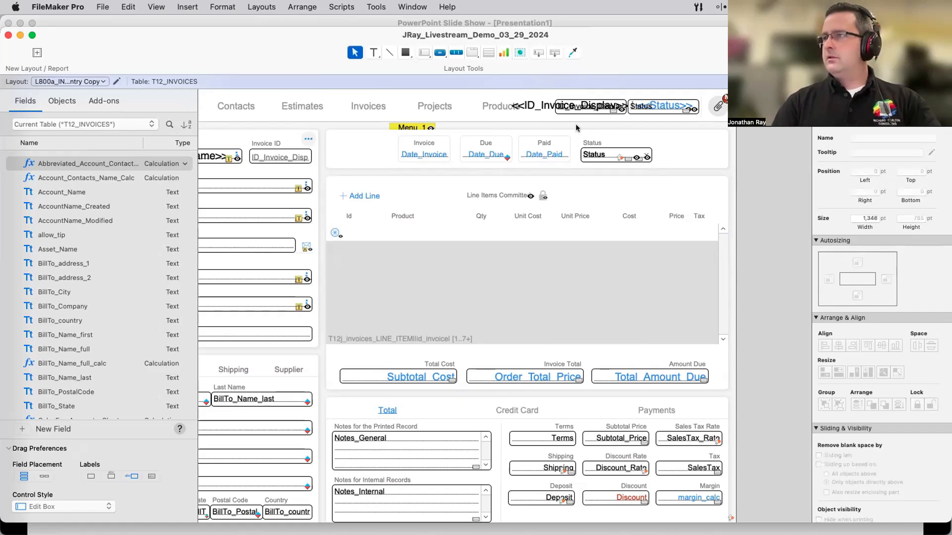
Remove the conditional formatting rule from the Date_Due field in the invoice header
right_click(488, 156)
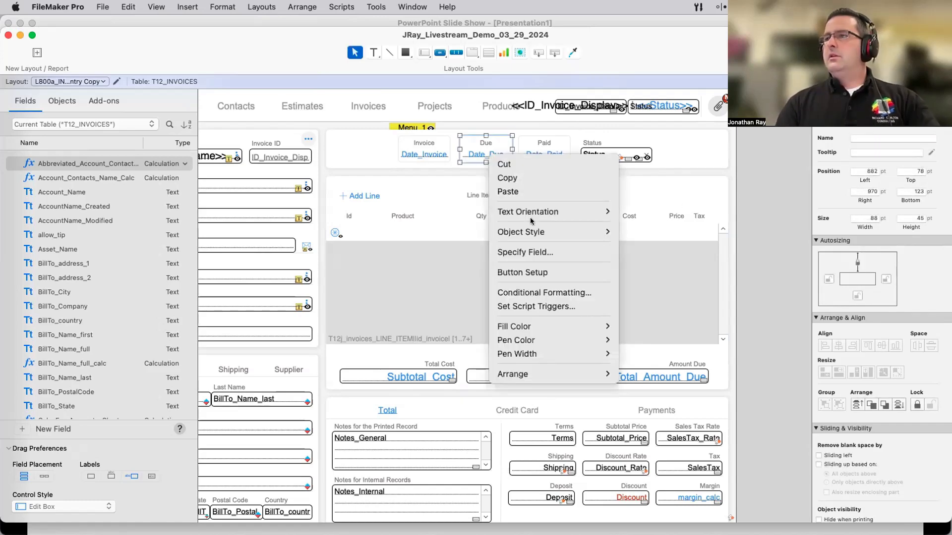
click(540, 293)
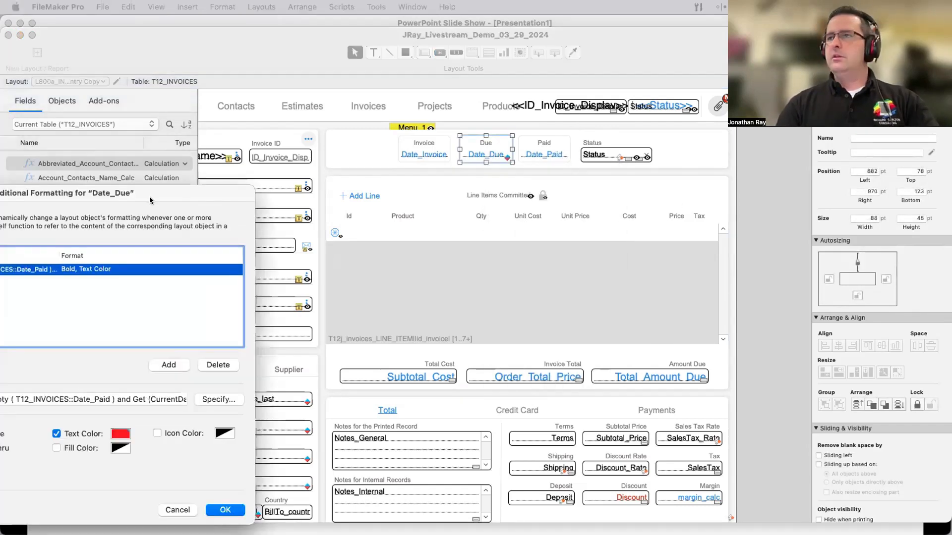
drag(149, 199, 585, 115)
key(Delete)
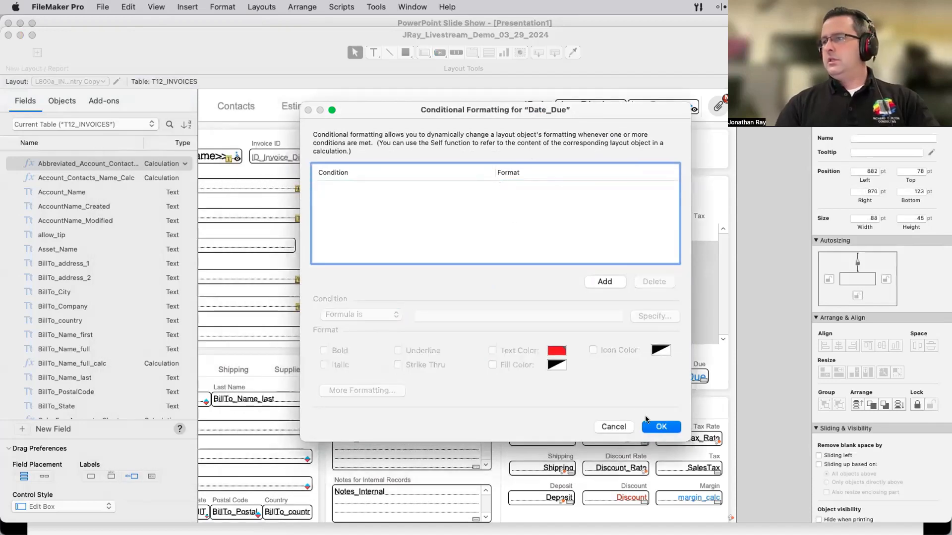
click(659, 426)
Delete the Bill to fields for first name, last name, company, both addresses, city, state and postal code, leaving the country field
scroll(518, 383, down, 4)
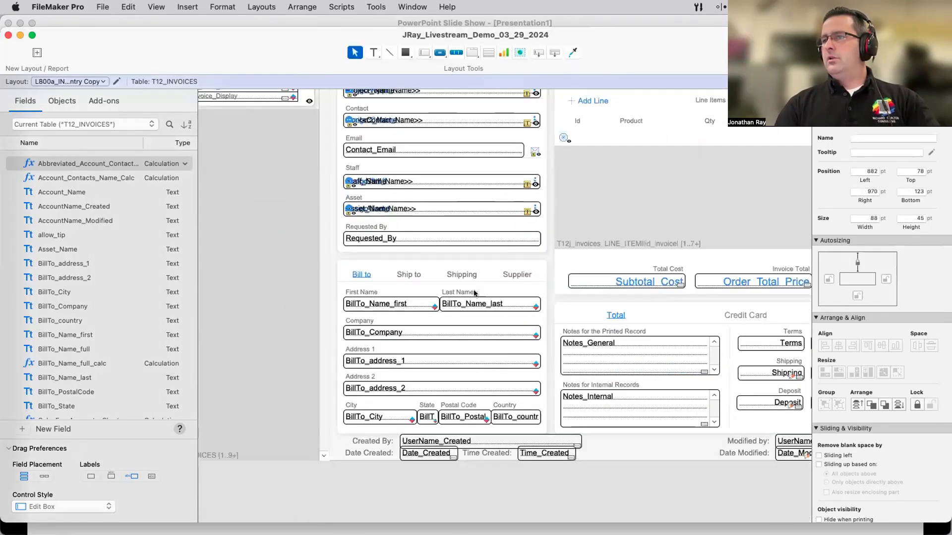
click(466, 302)
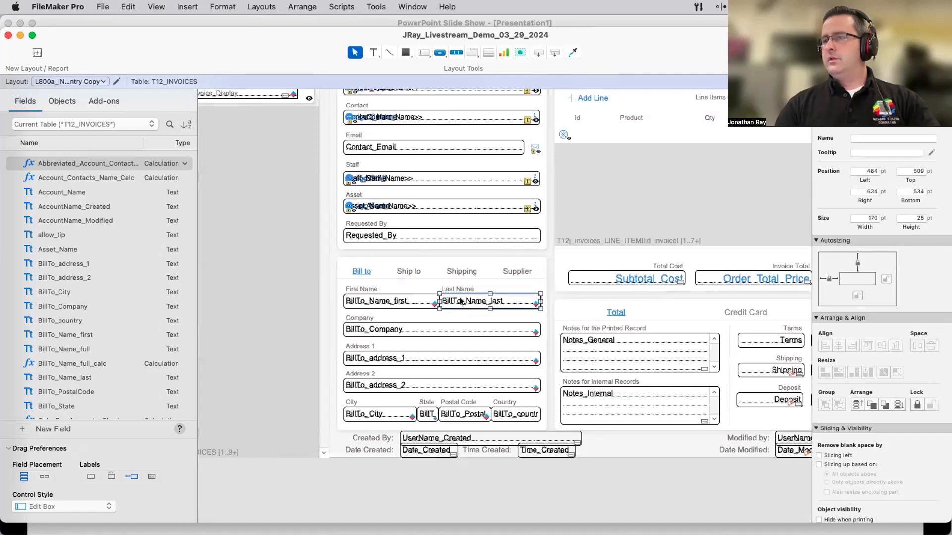
shift+click(406, 301)
shift+click(405, 329)
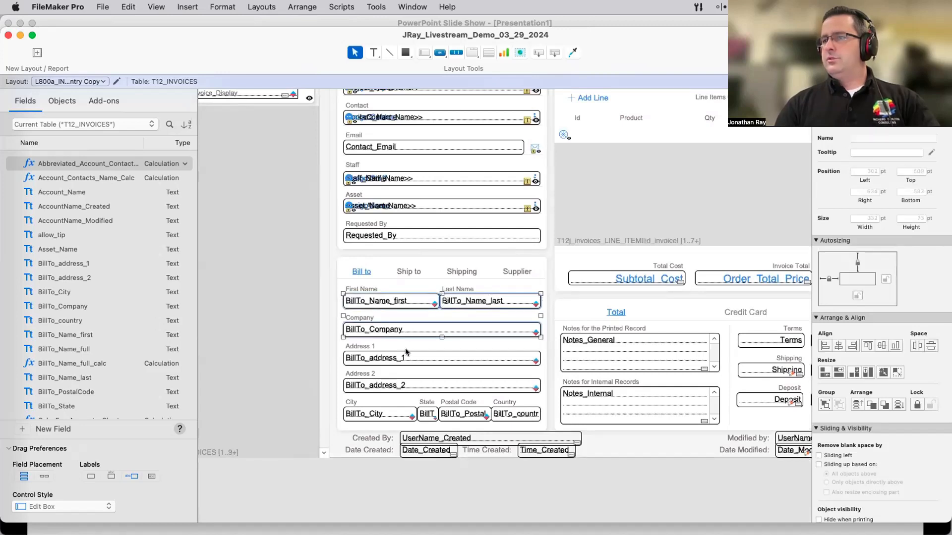
shift+click(406, 357)
shift+click(405, 385)
shift+click(399, 412)
shift+click(461, 414)
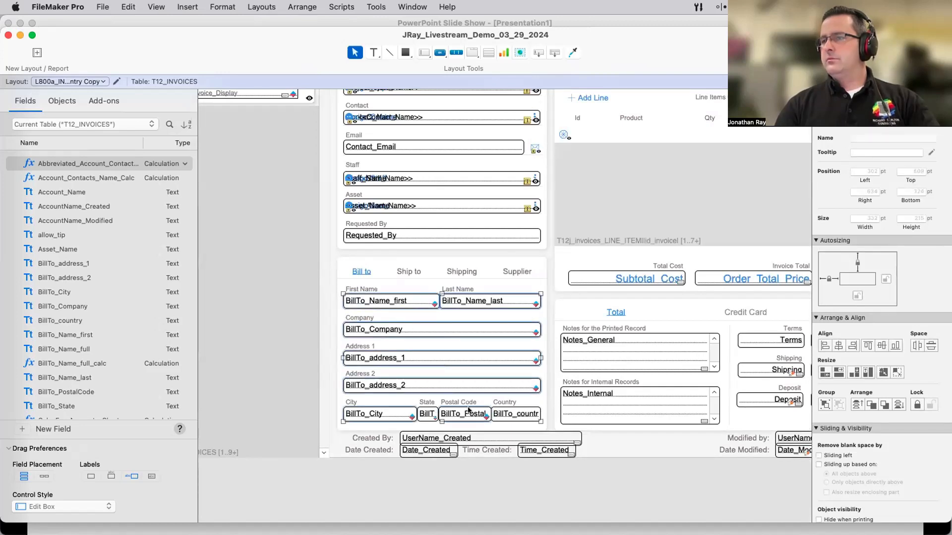
shift+click(424, 415)
key(Delete)
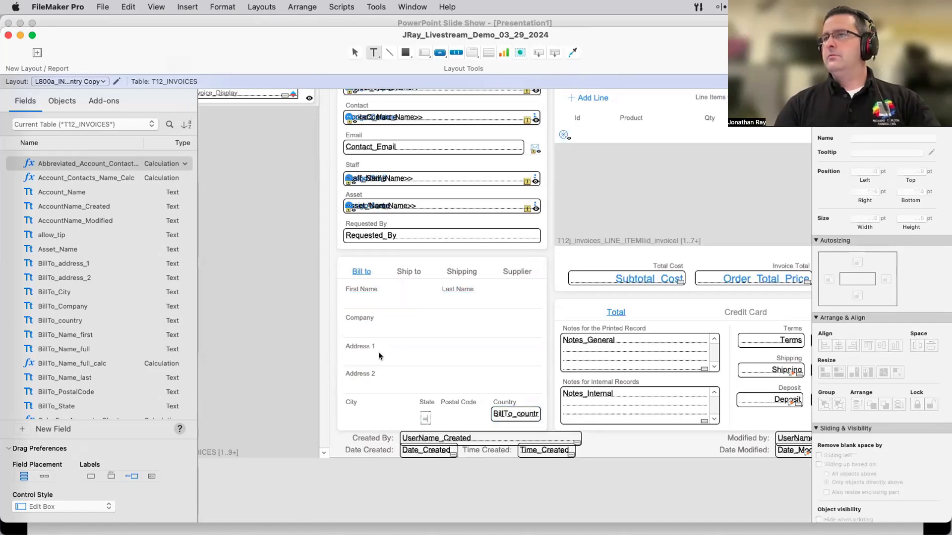
scroll(405, 435, up, 2)
scroll(406, 435, down, 2)
key(Escape)
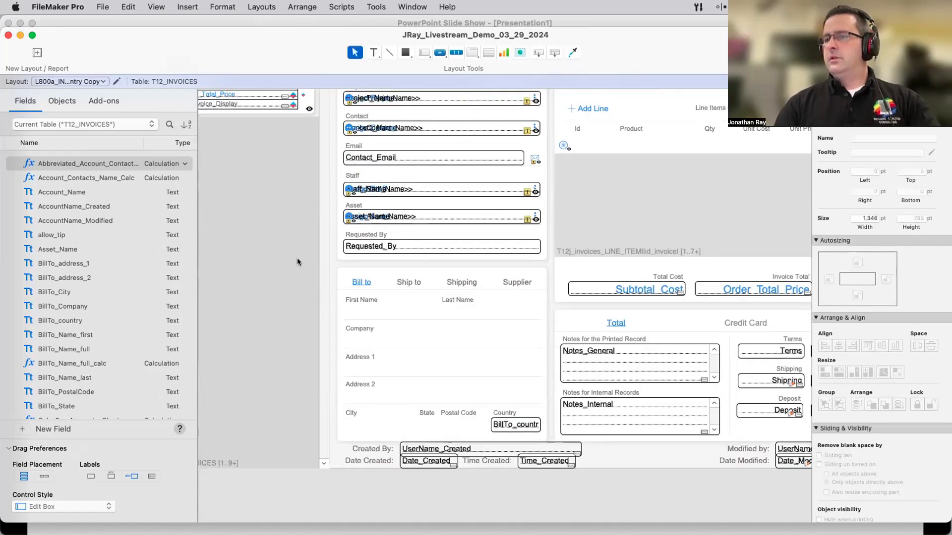
Examine the invoice list portal, the header fields and the totals area of the copied layout for remaining conditionally formatted objects
scroll(322, 198, up, 4)
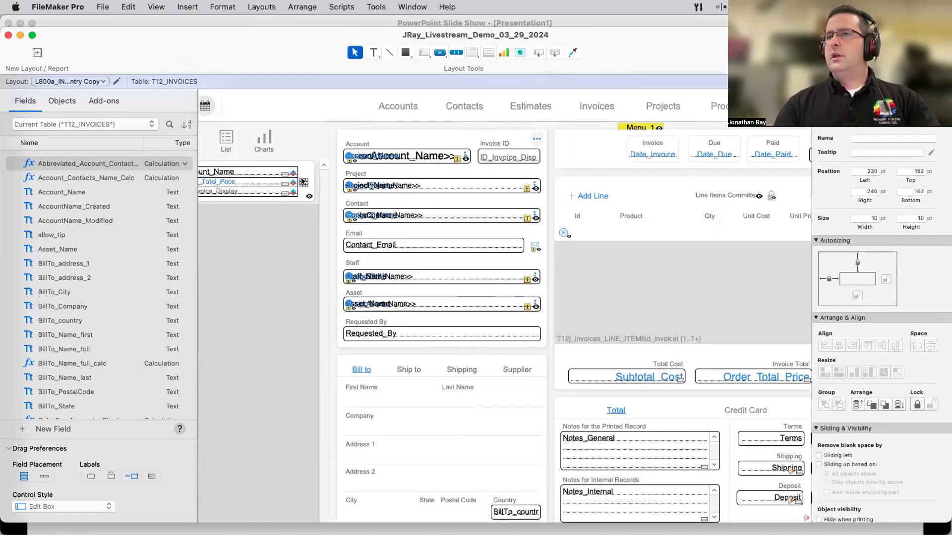
scroll(331, 204, left, 3)
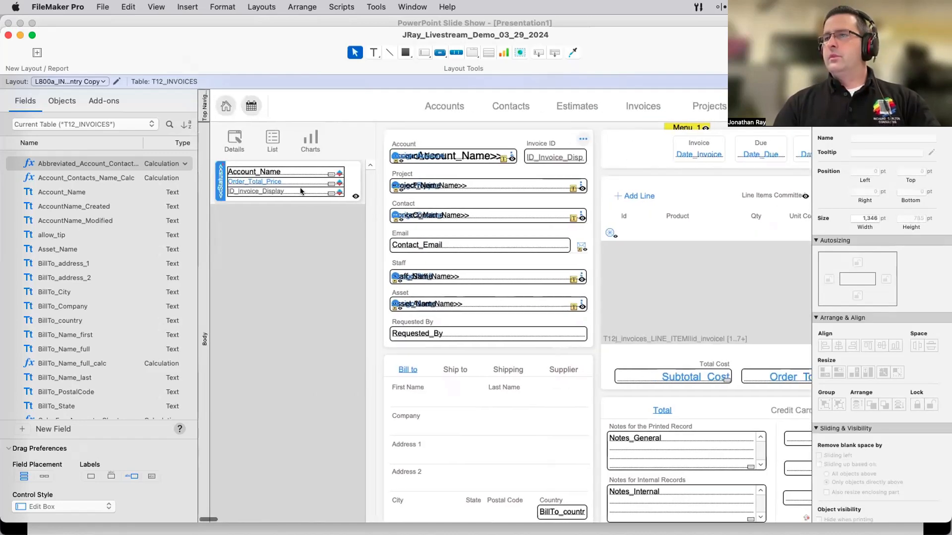
click(298, 191)
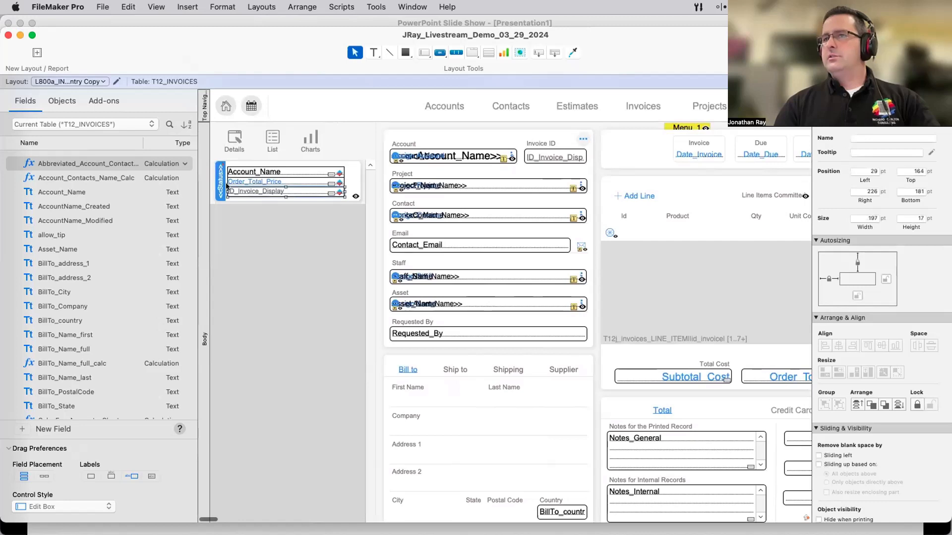
click(584, 261)
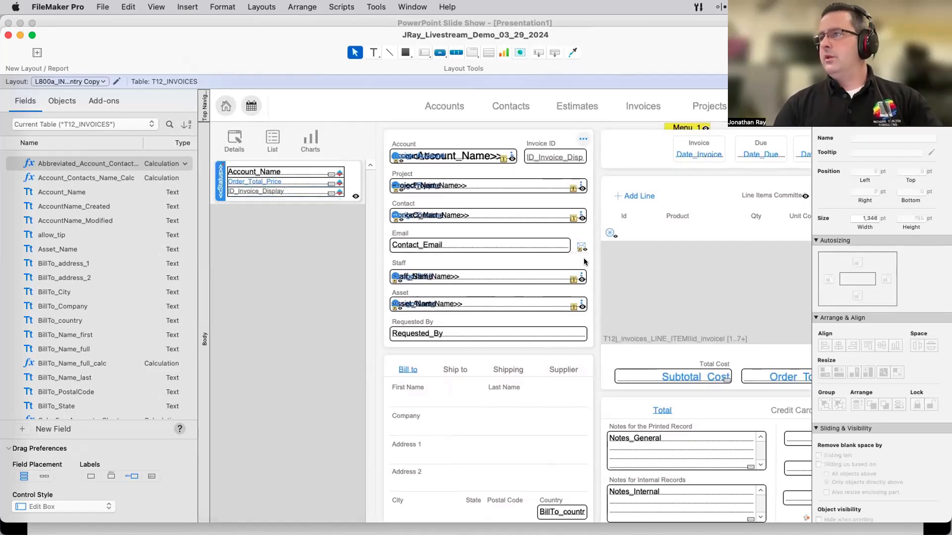
scroll(584, 262, down, 1)
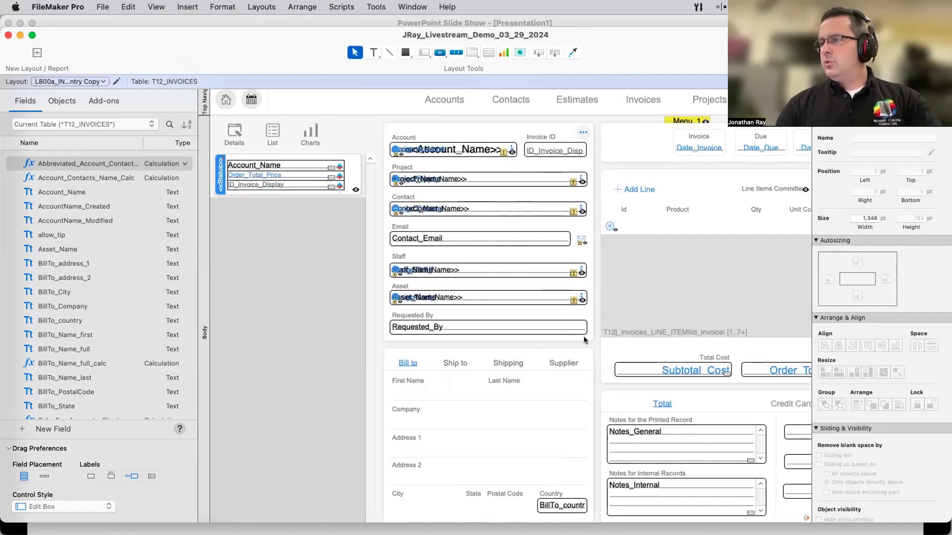
scroll(596, 417, down, 5)
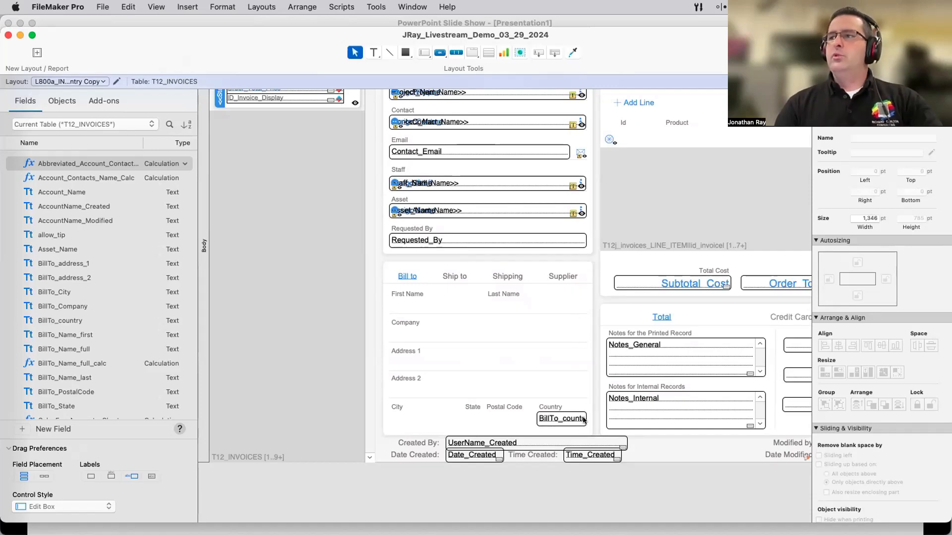
scroll(470, 388, right, 2)
scroll(469, 388, right, 10)
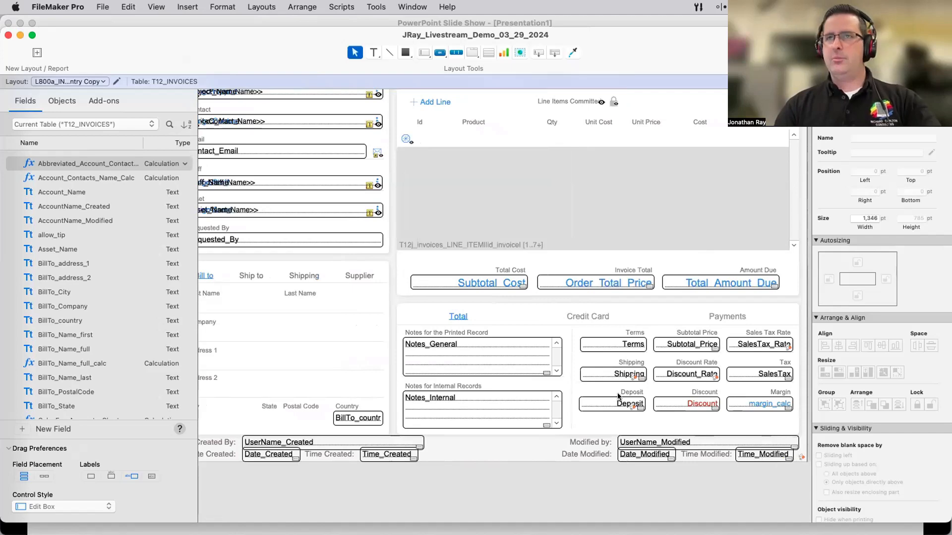
Return to Browse mode and move forward through the invoices from record 165 to record 174 on the copied layout
key(super+b)
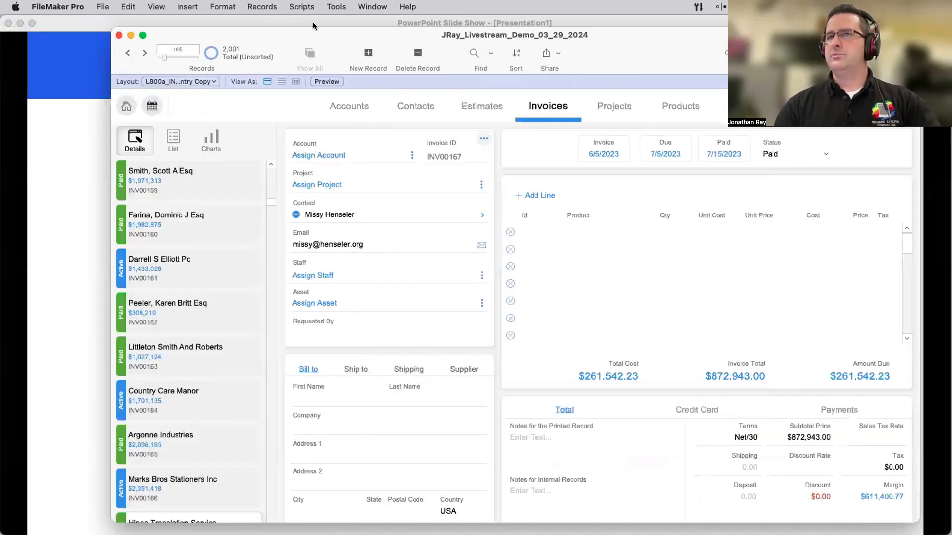
drag(155, 50, 186, 47)
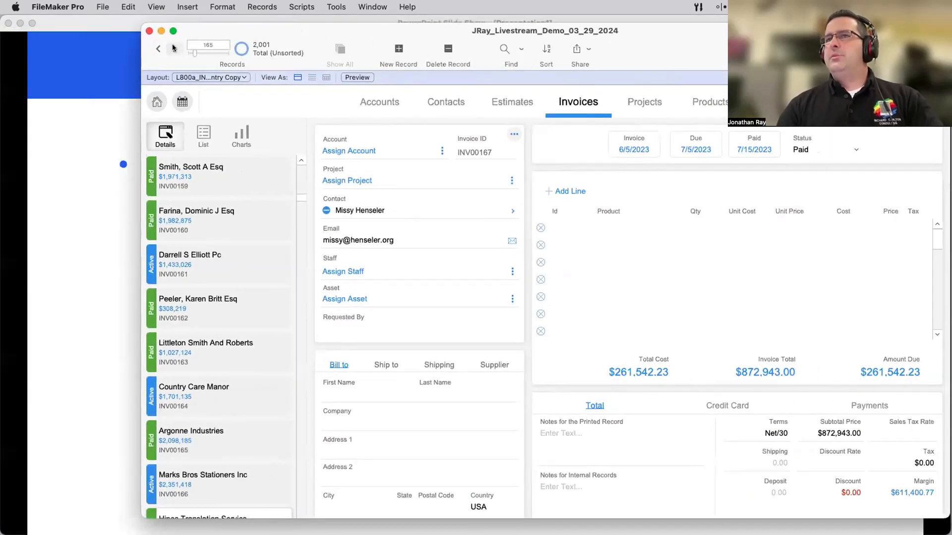
click(173, 48)
click(173, 47)
click(173, 47)
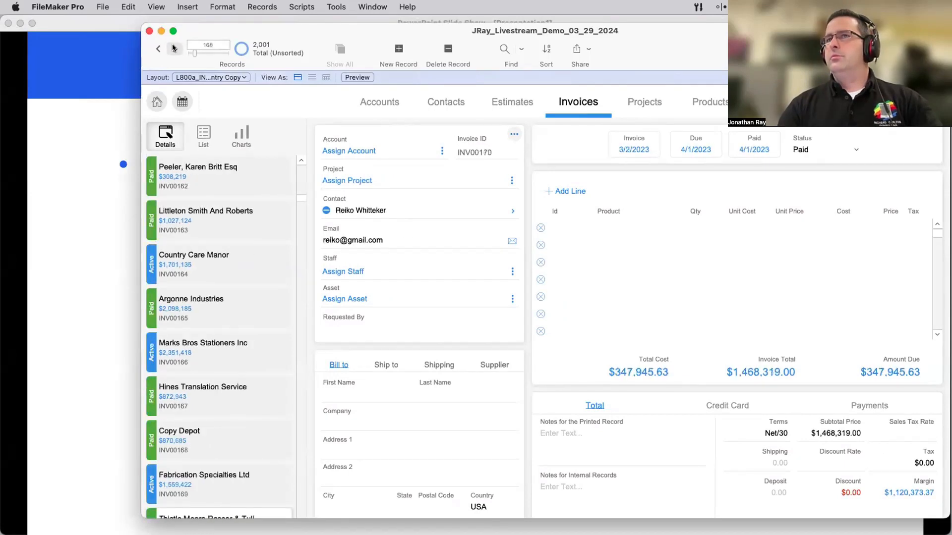
click(173, 47)
click(173, 47)
click(173, 47)
click(172, 48)
click(173, 48)
click(173, 48)
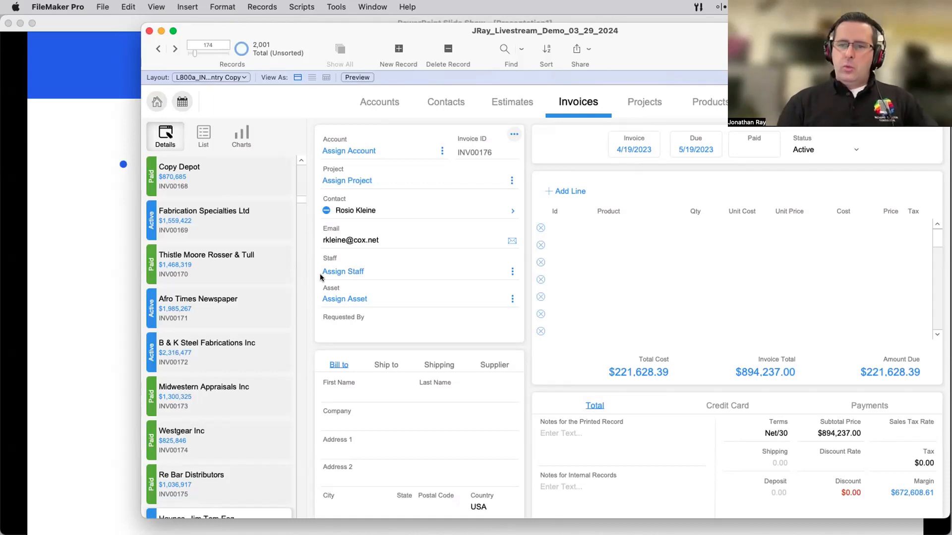
In Layout mode, write the filter calculation T12j_invoices_LINE_ITEM||id_invoice|::Quantity > 0 for the line-item portal
key(super+l)
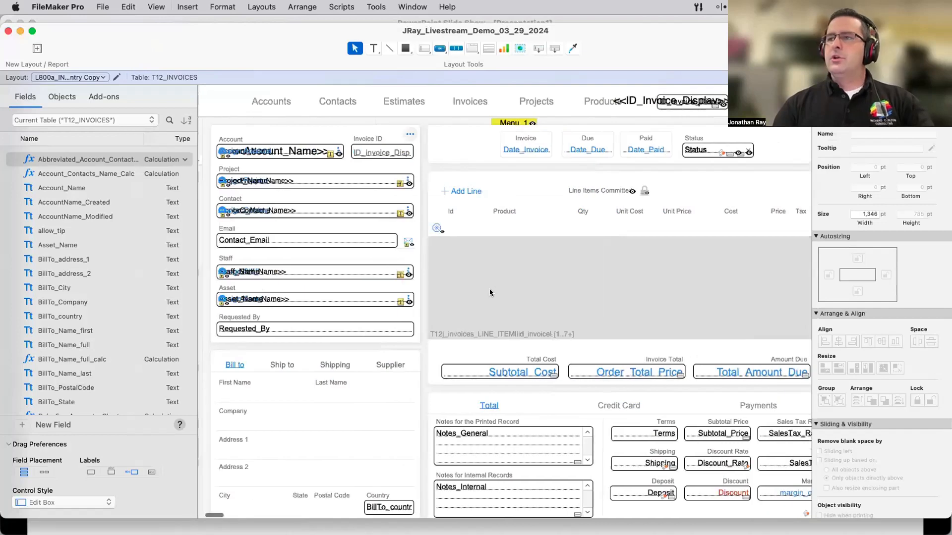
click(495, 282)
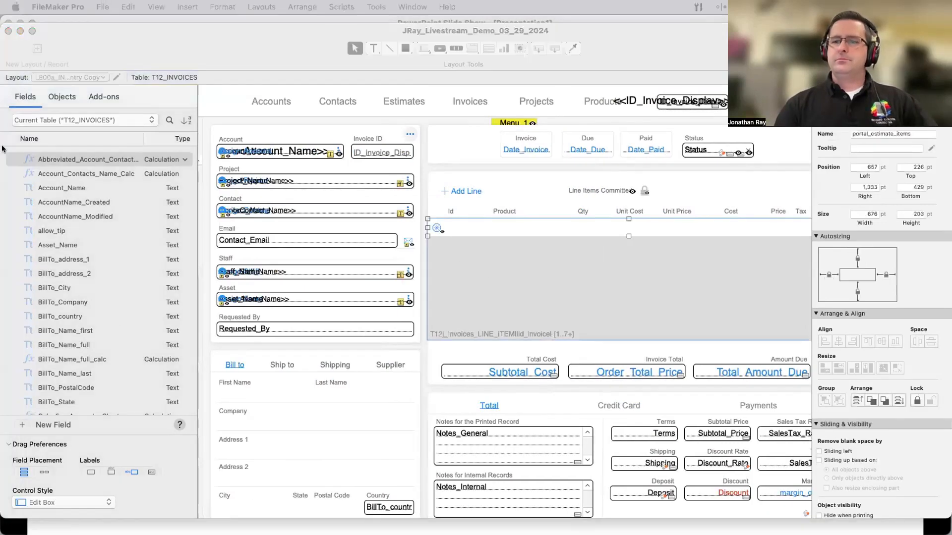
double_click(495, 285)
drag(606, 149, 606, 152)
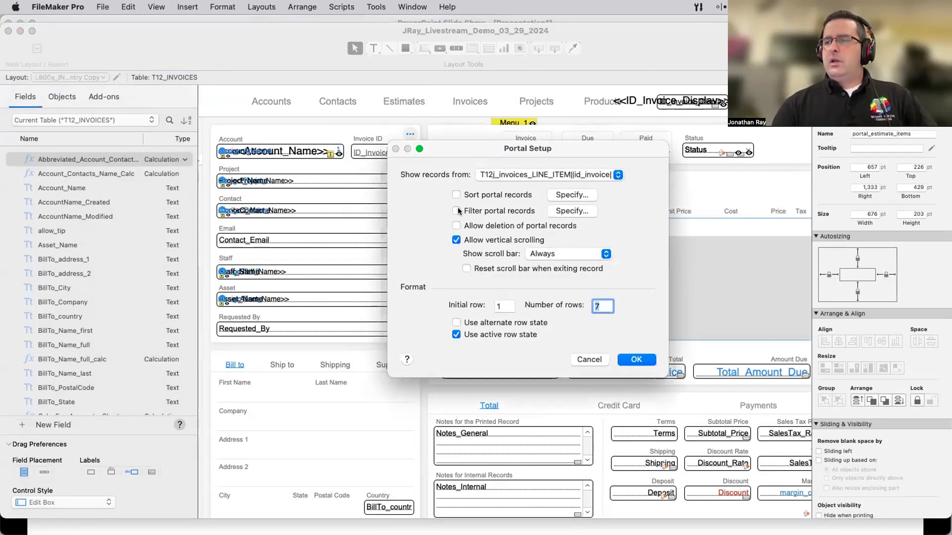
click(568, 212)
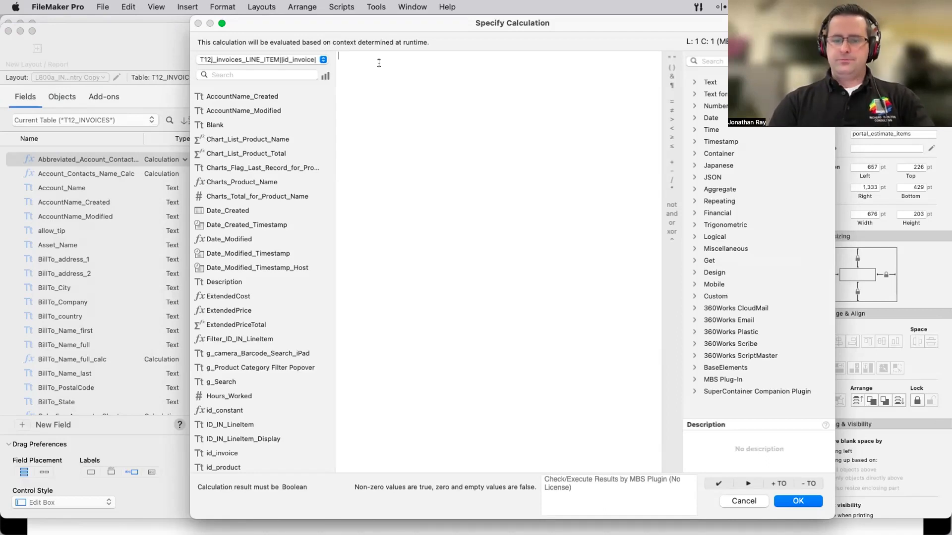
click(248, 75)
text(qu)
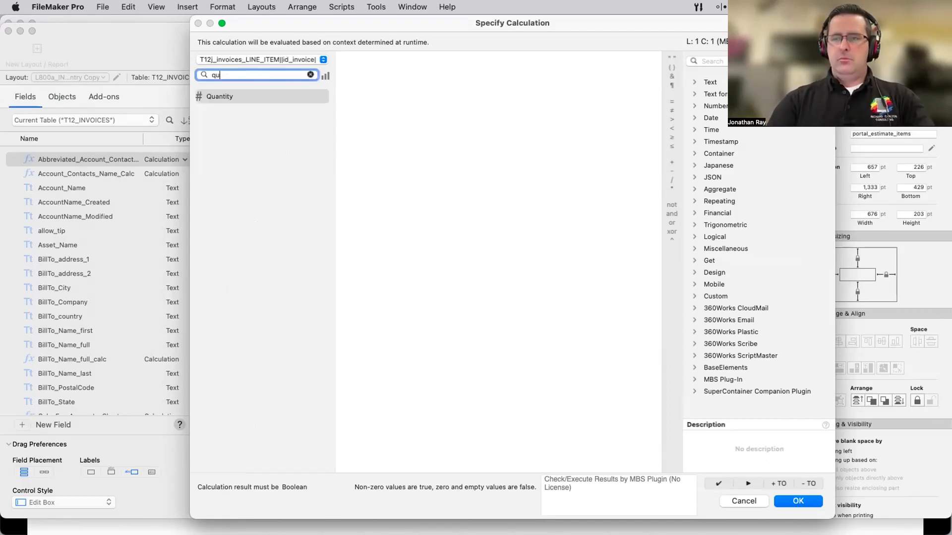
text(an)
double_click(236, 96)
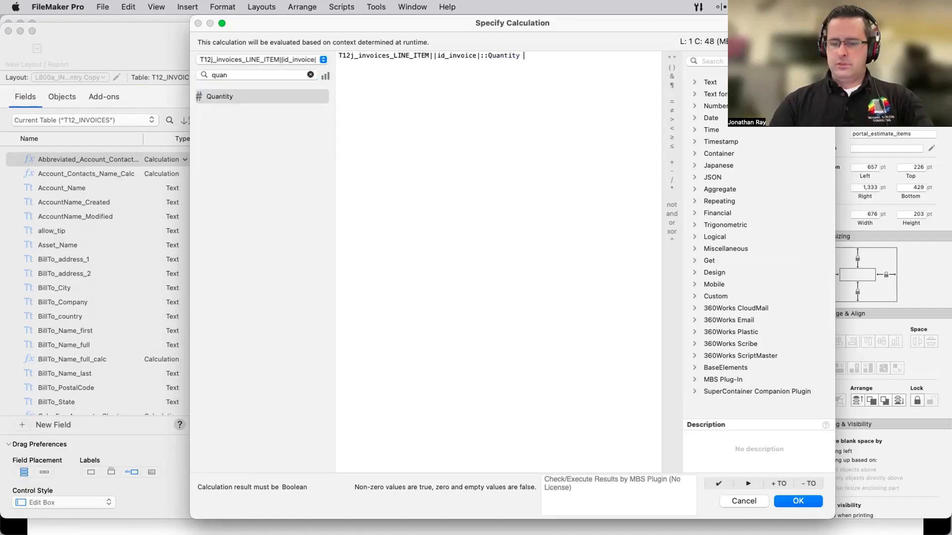
text(> 0)
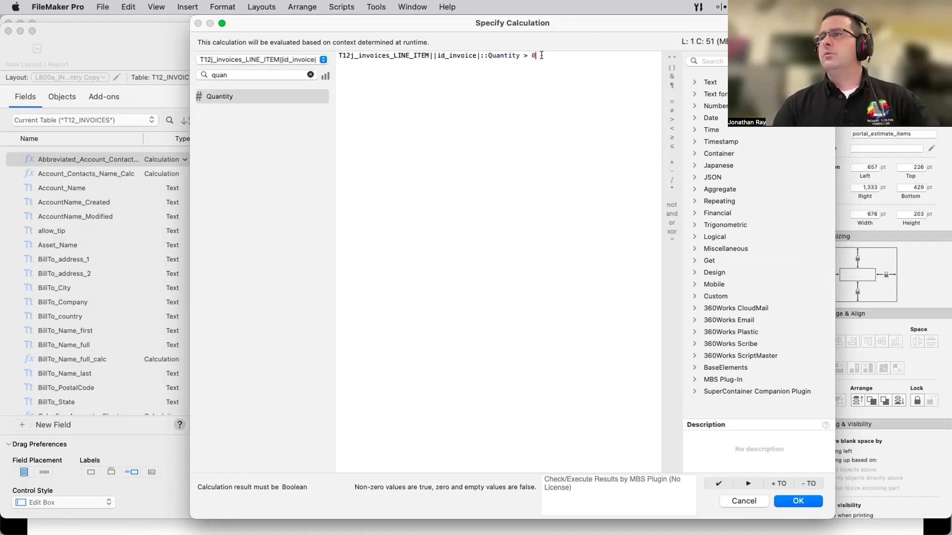
Close the filter calculation and the portal setup with portal filtering left off, and return to Browse mode
drag(541, 56, 335, 51)
drag(377, 24, 410, 420)
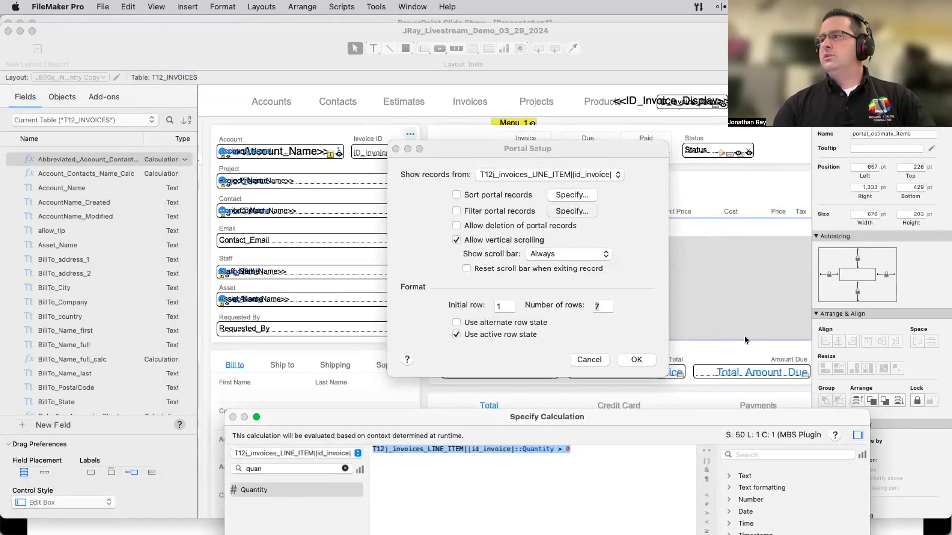
drag(621, 414, 599, 29)
click(805, 510)
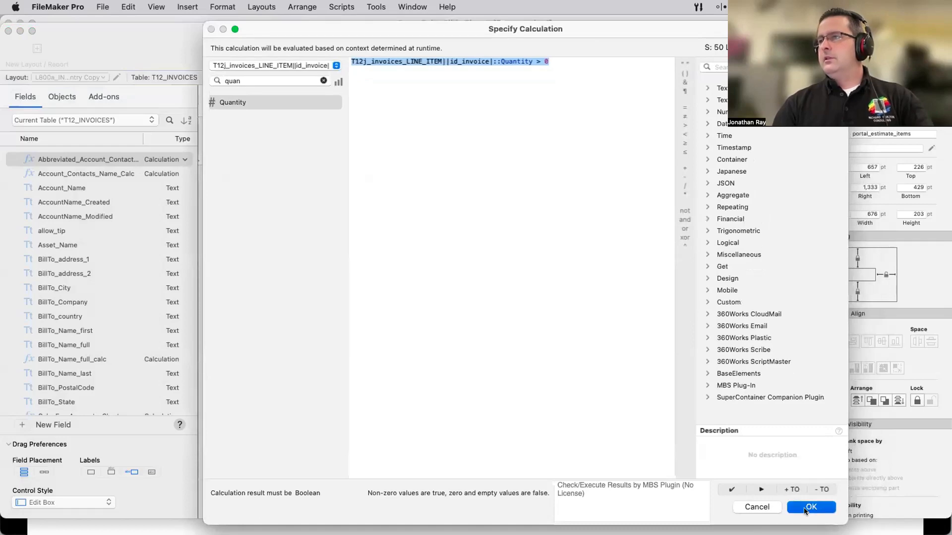
drag(477, 149, 290, 163)
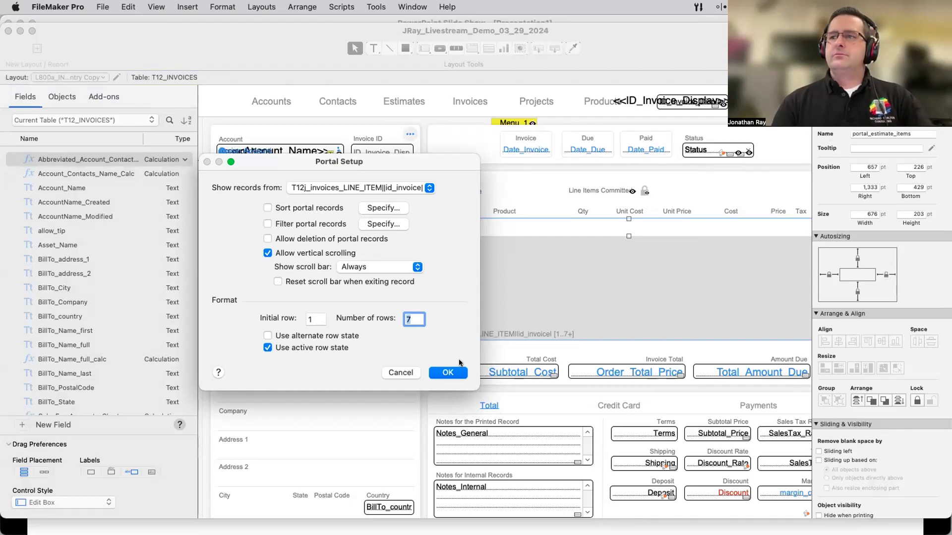
click(437, 373)
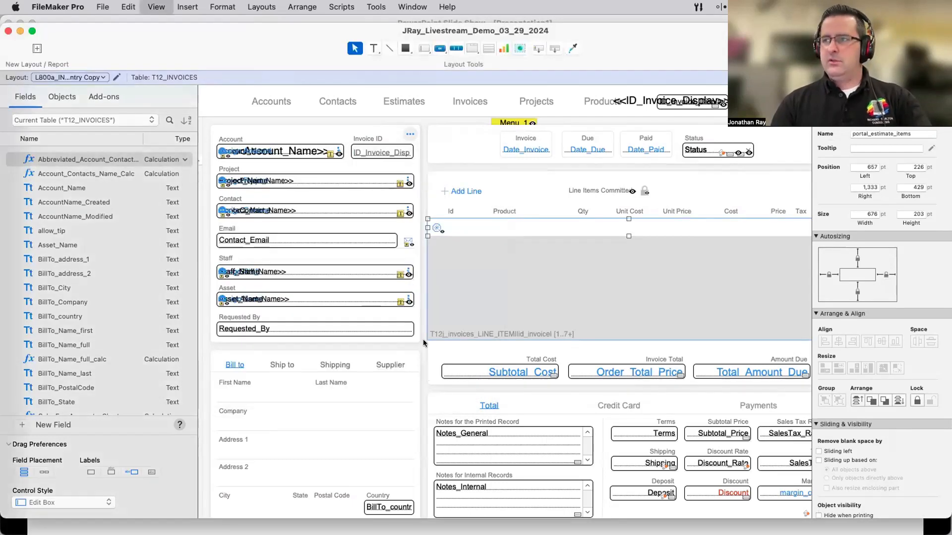
key(super+b)
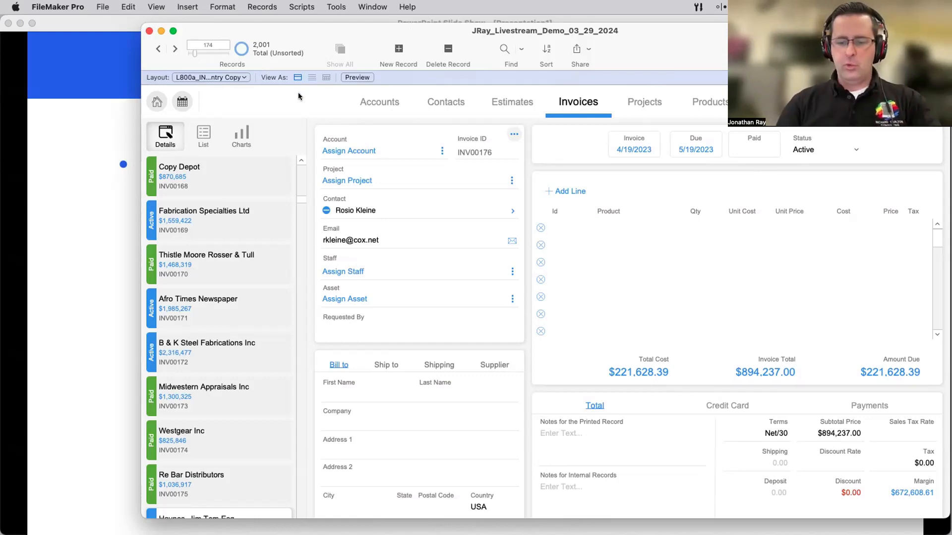
Delete the copied invoice data entry layout in Layout mode and return to Browse mode
key(super+l)
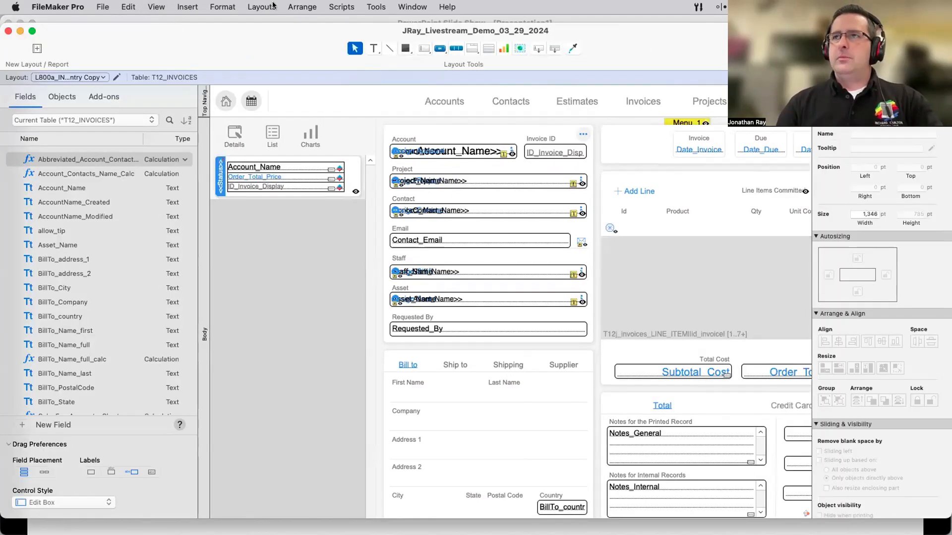
click(262, 6)
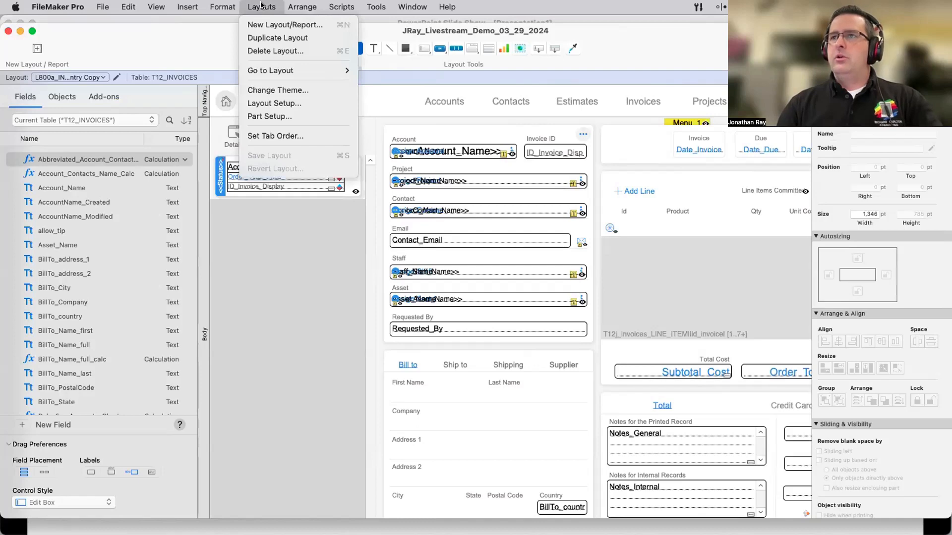
click(275, 54)
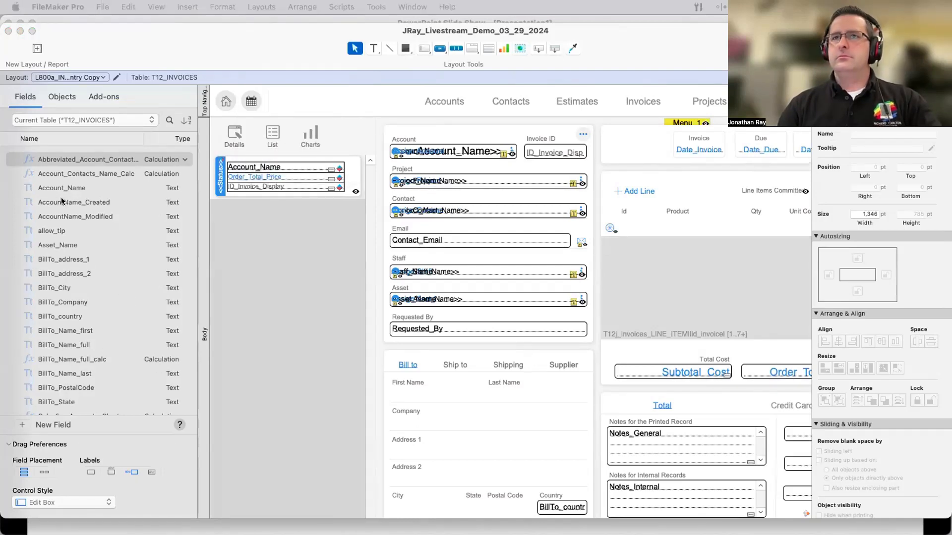
click(69, 266)
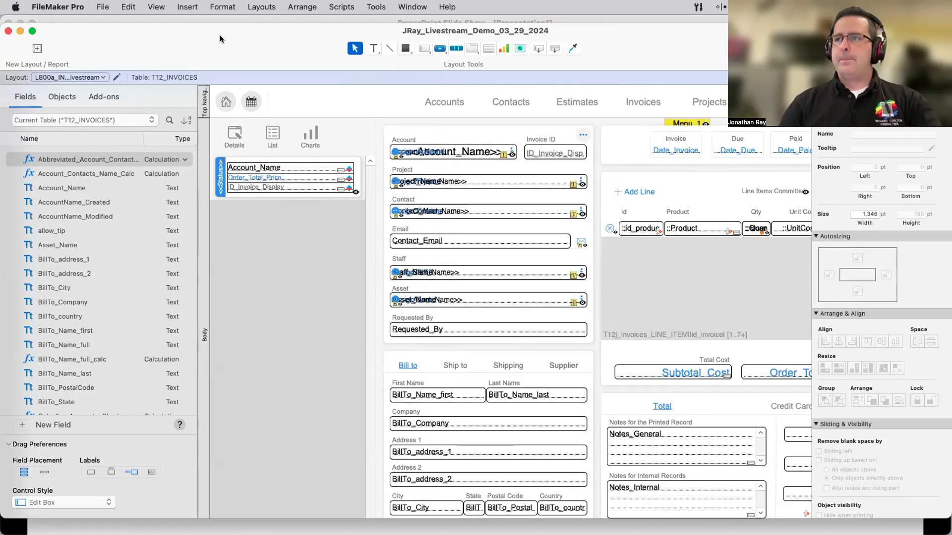
key(super+b)
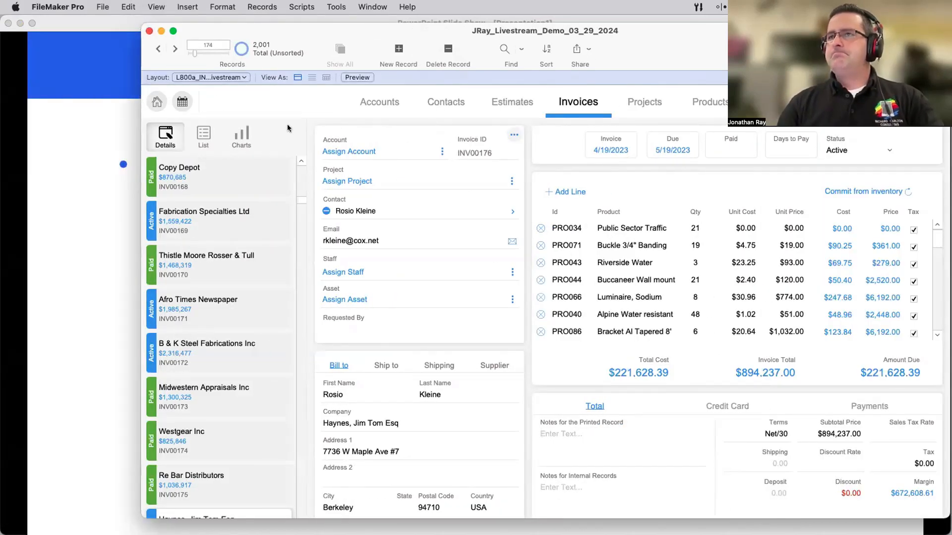
Switch to the JRay_Livestream_Demo_03_29_2024 - 2 window and reopen Invoices from the home screen
drag(304, 23, 167, 17)
click(372, 6)
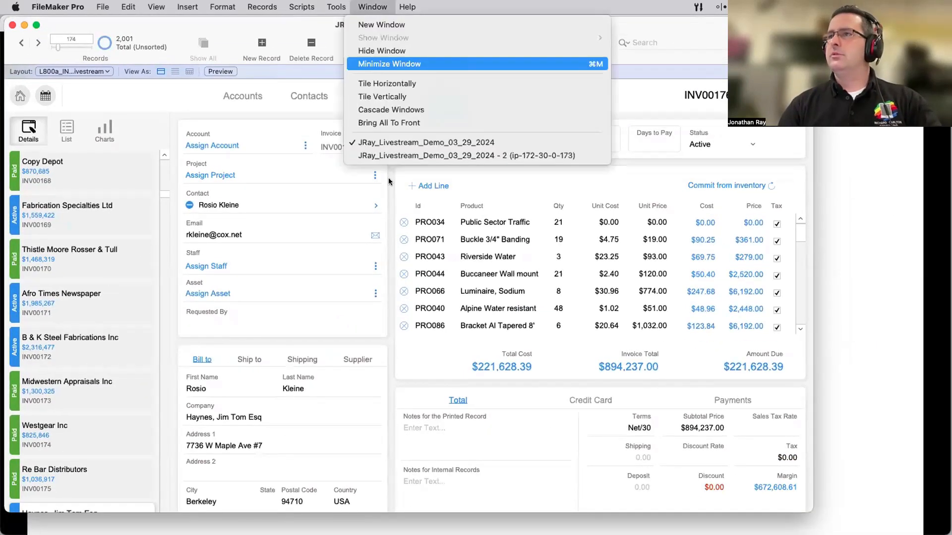
click(388, 158)
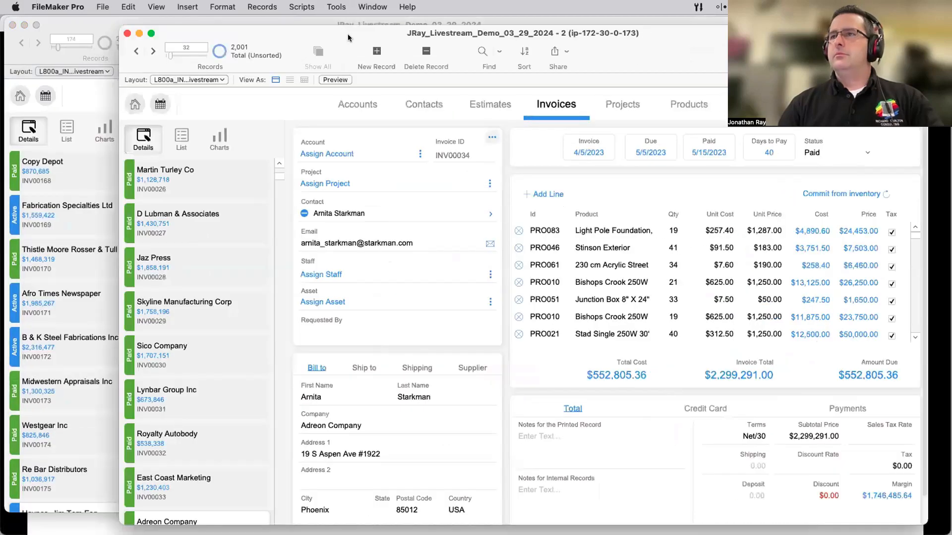
drag(346, 41, 327, 31)
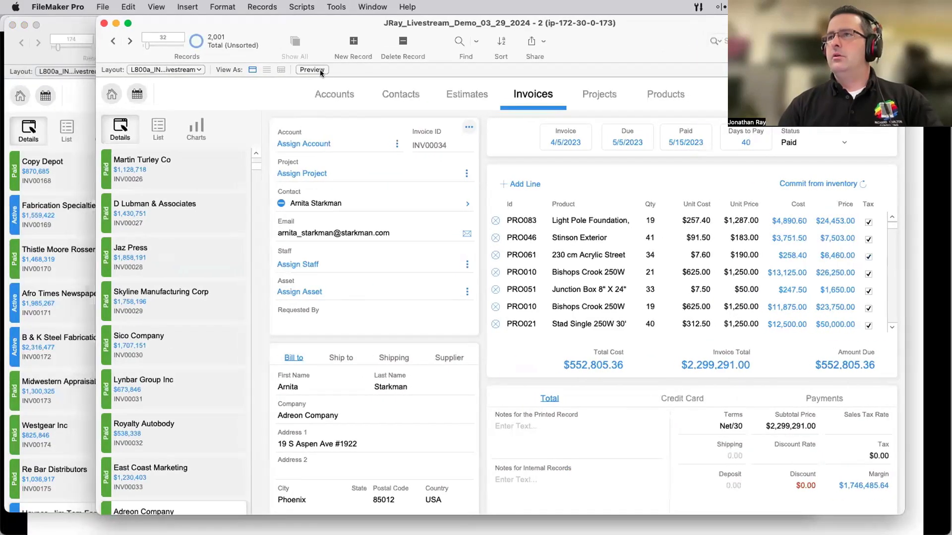
click(112, 94)
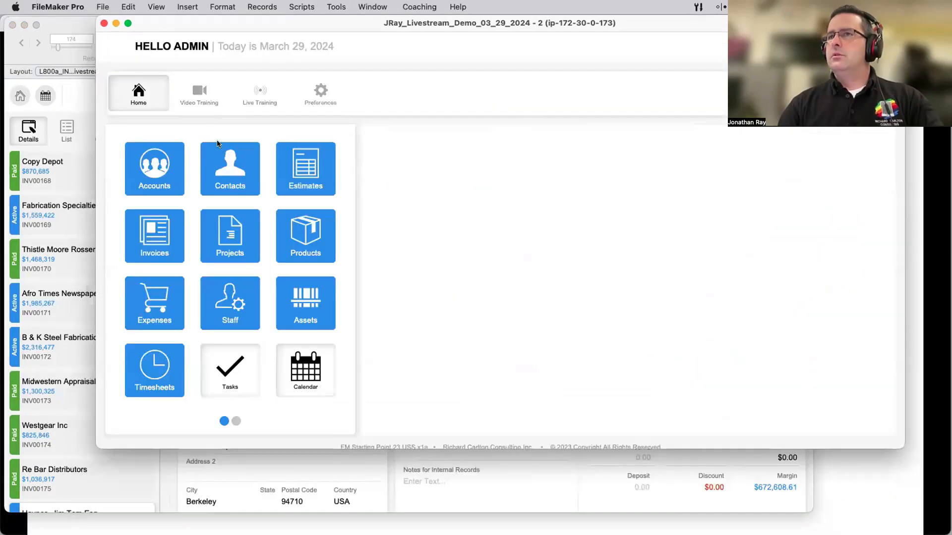
click(156, 232)
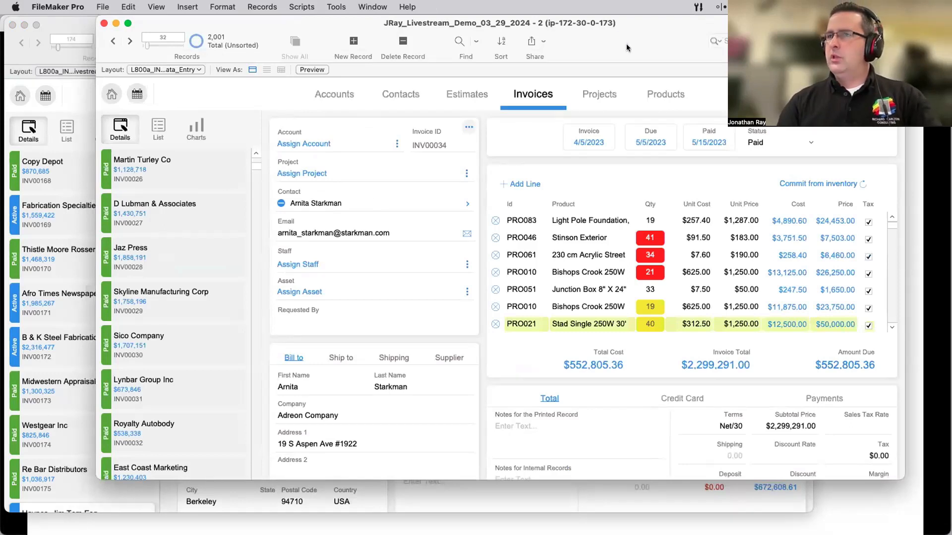
drag(626, 44, 620, 42)
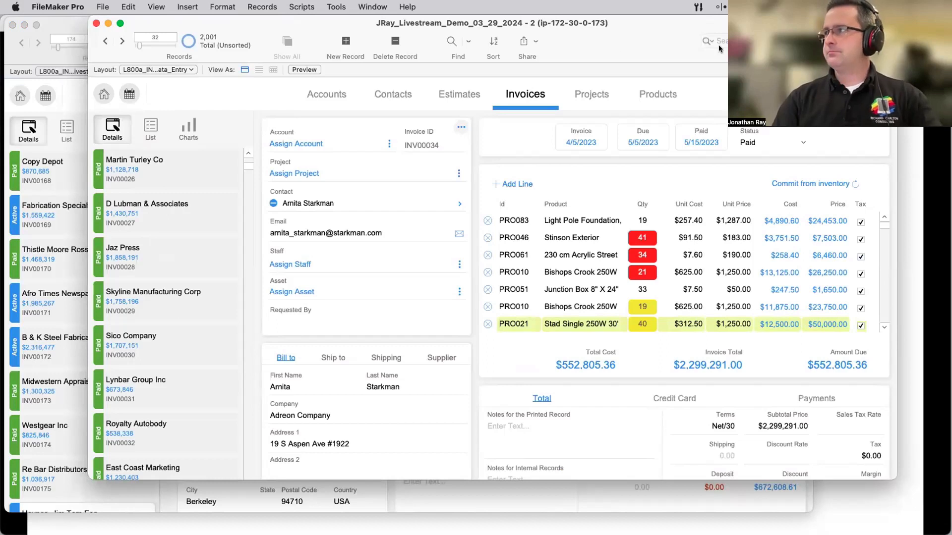
Show the "Consolidate where possible" slide in PowerPoint and return to the invoice window in FileMaker Pro
click(915, 64)
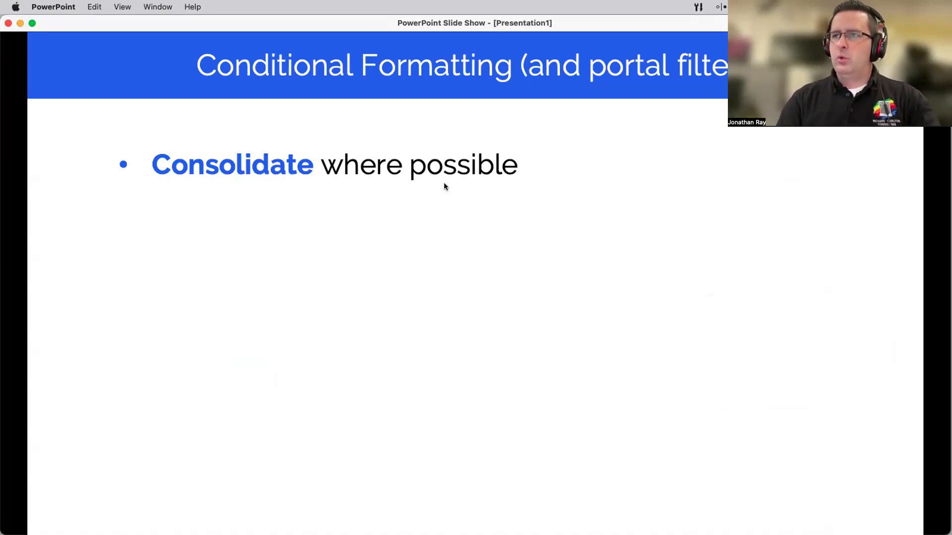
key(super+Tab)
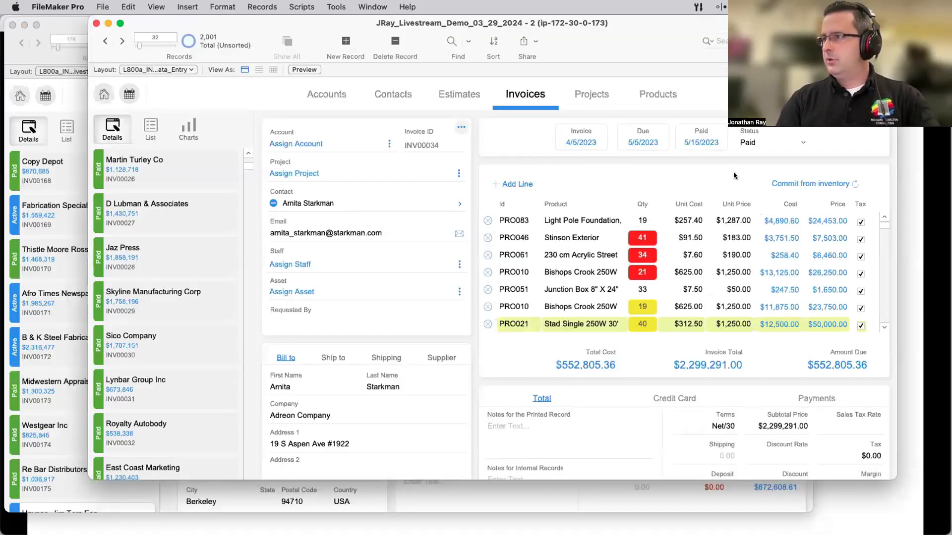
In Layout mode, inspect each field of the line-item portal row, from Id to Tax, for its conditional formatting
key(super+l)
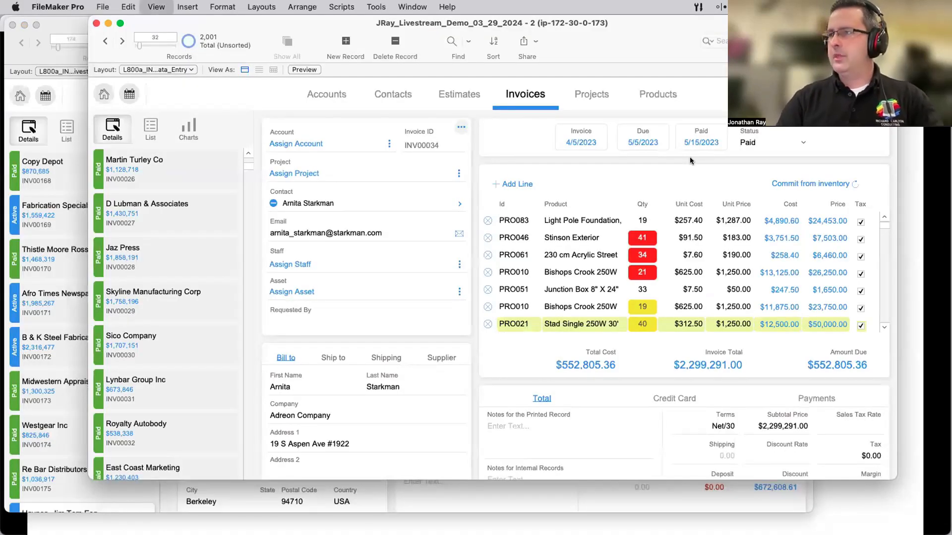
scroll(623, 291, right, 3)
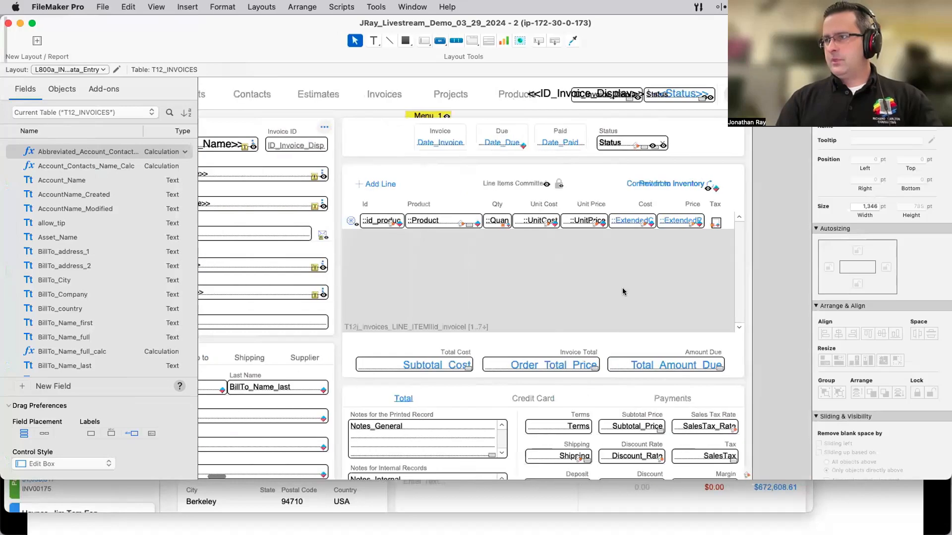
click(368, 221)
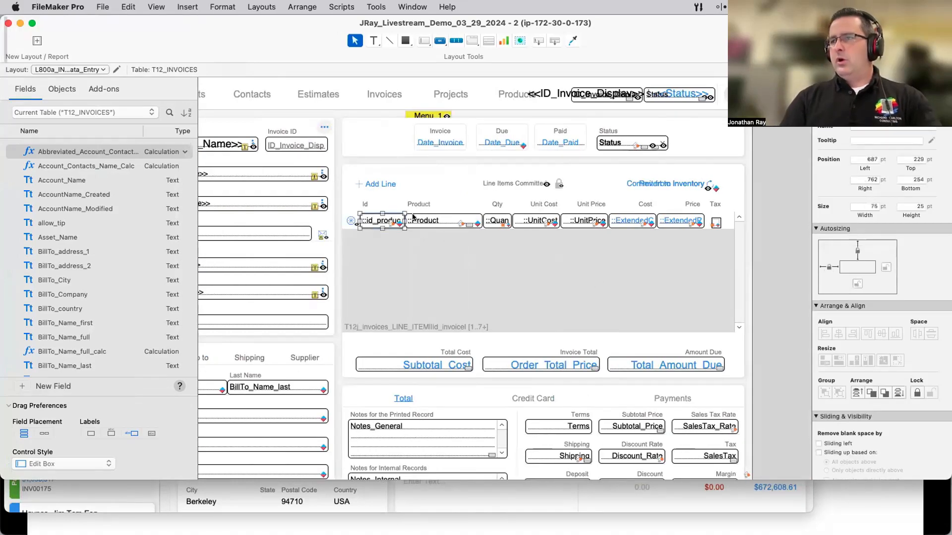
click(432, 221)
click(501, 221)
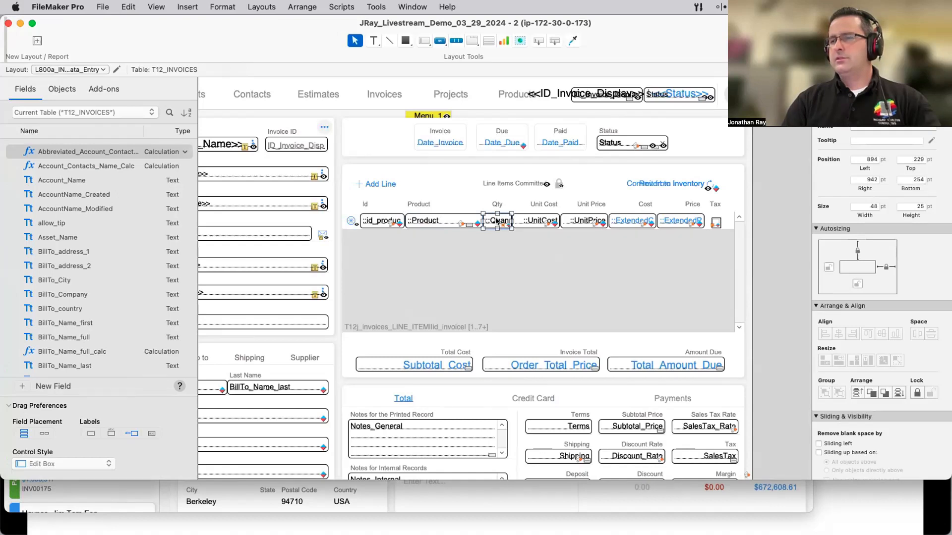
click(389, 220)
click(439, 222)
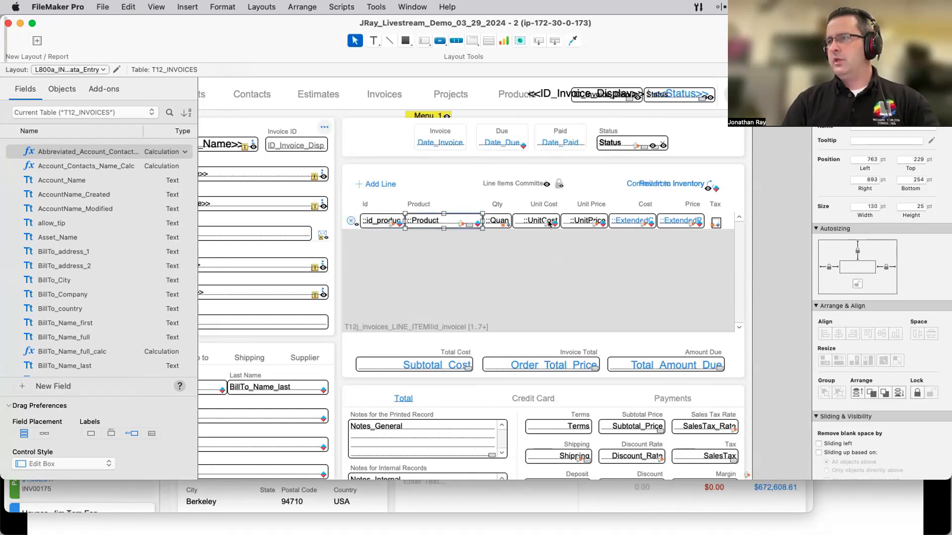
click(548, 222)
click(582, 221)
click(629, 222)
click(675, 224)
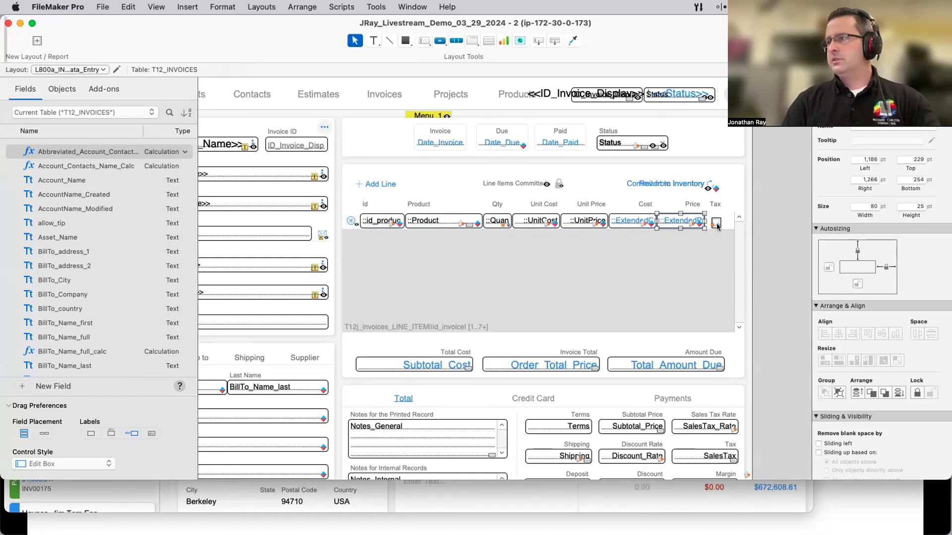
click(716, 223)
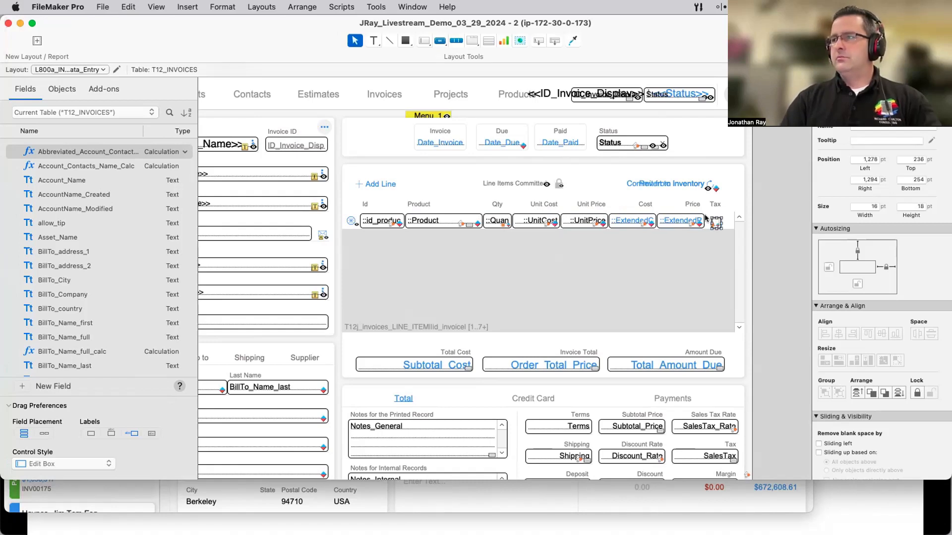
Review the conditional formatting rules of the Id field in the line-item portal and cancel without changes
right_click(383, 221)
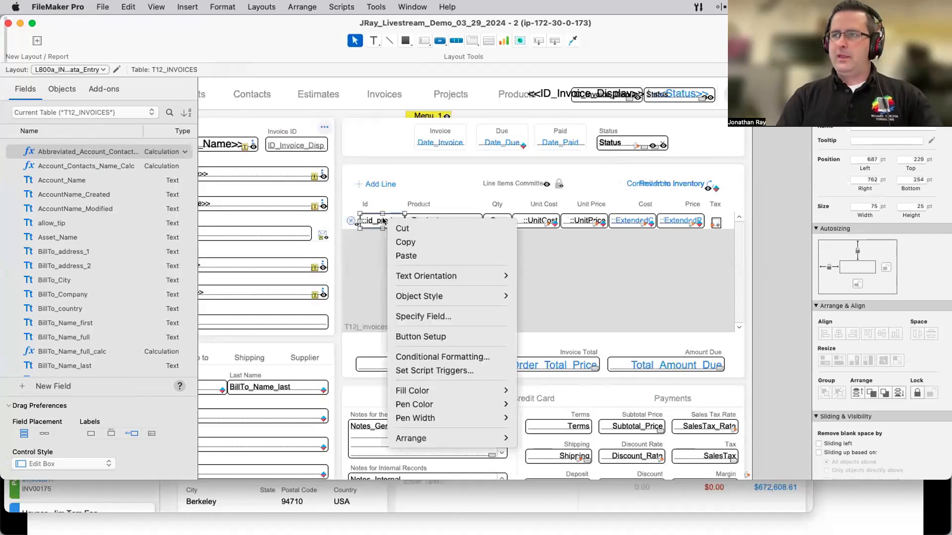
click(444, 356)
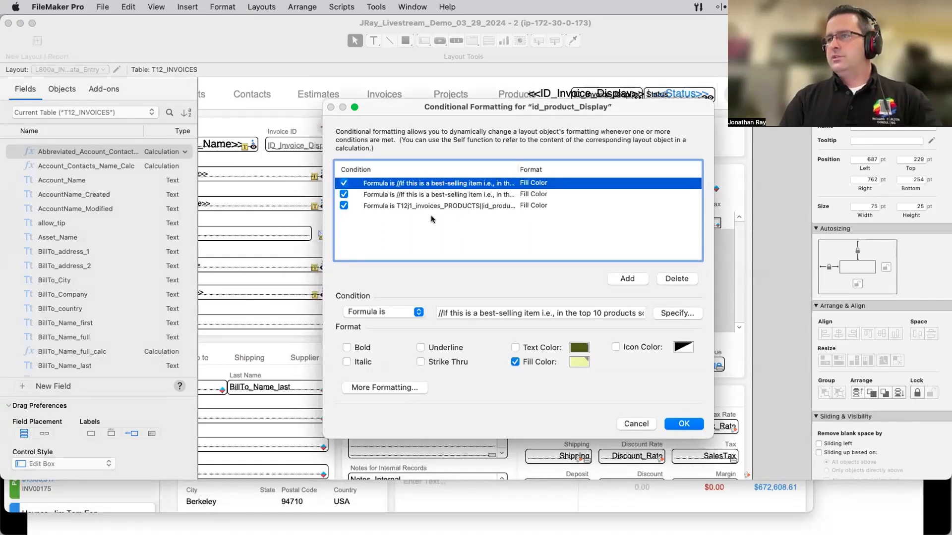
click(636, 424)
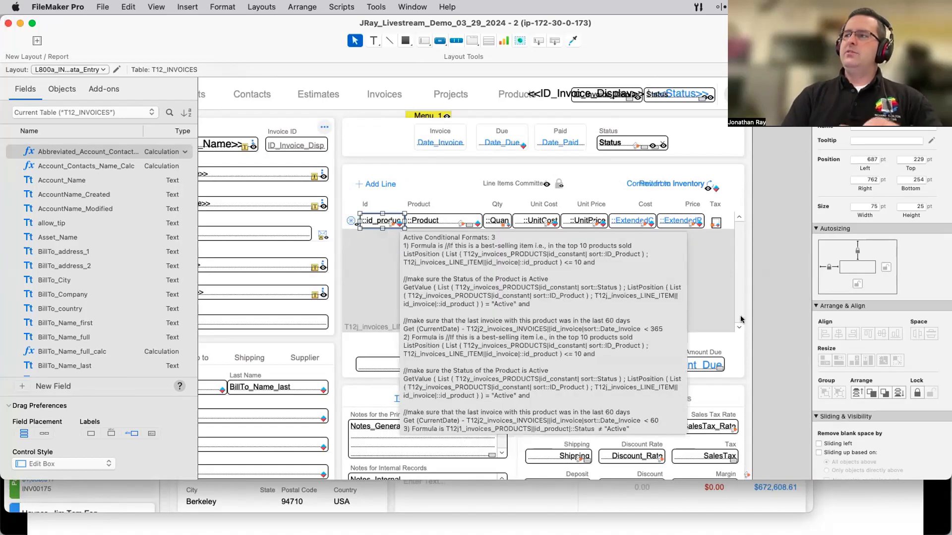
click(756, 287)
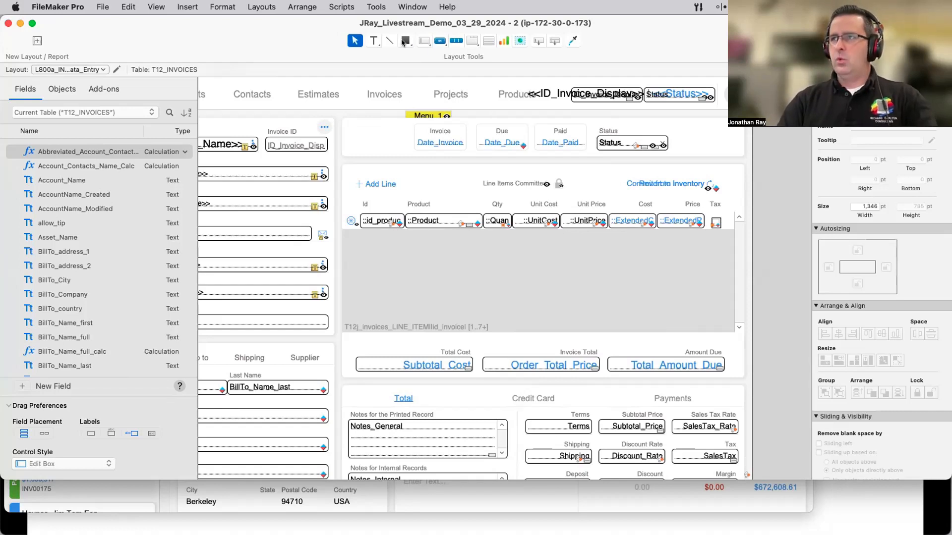
Draw a button without an action across the line-item portal row and resize it to 659 by 25 pt
click(440, 41)
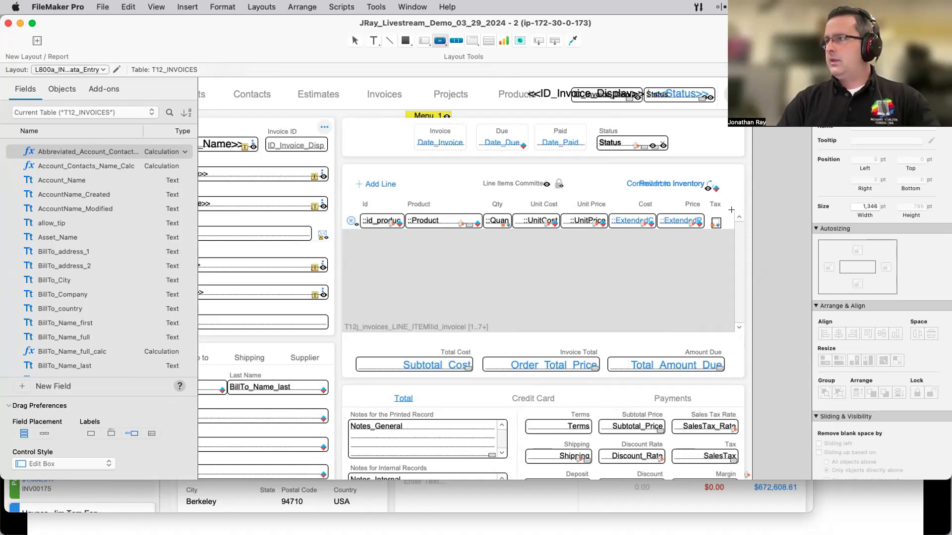
drag(734, 213, 338, 228)
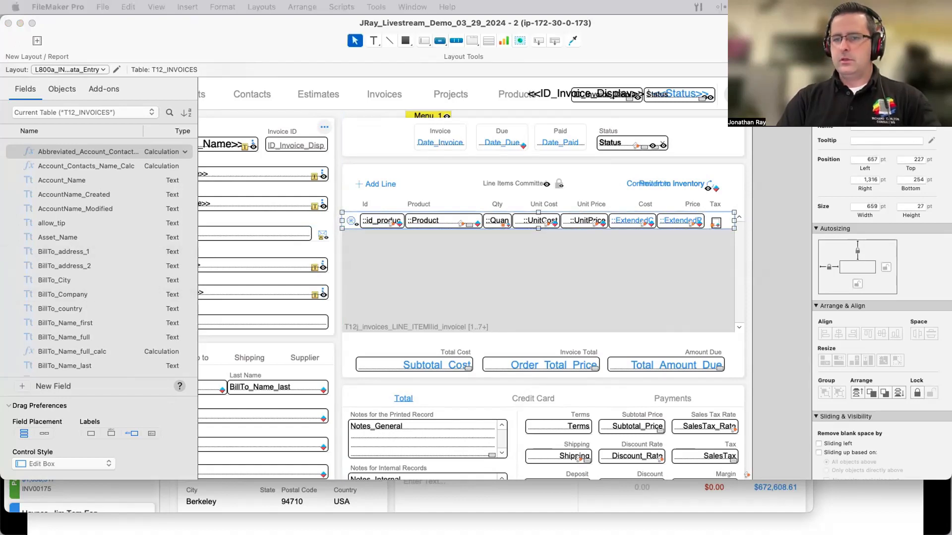
click(557, 320)
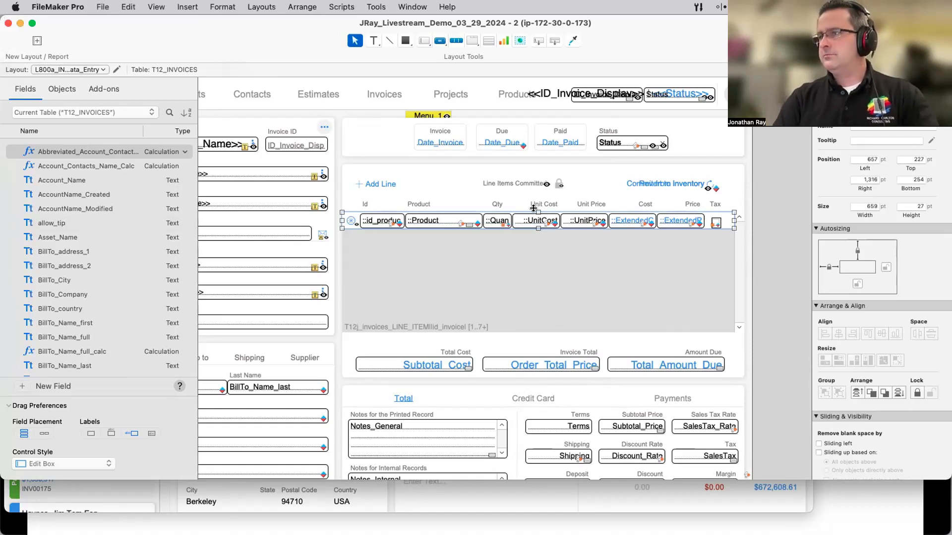
drag(537, 212, 533, 207)
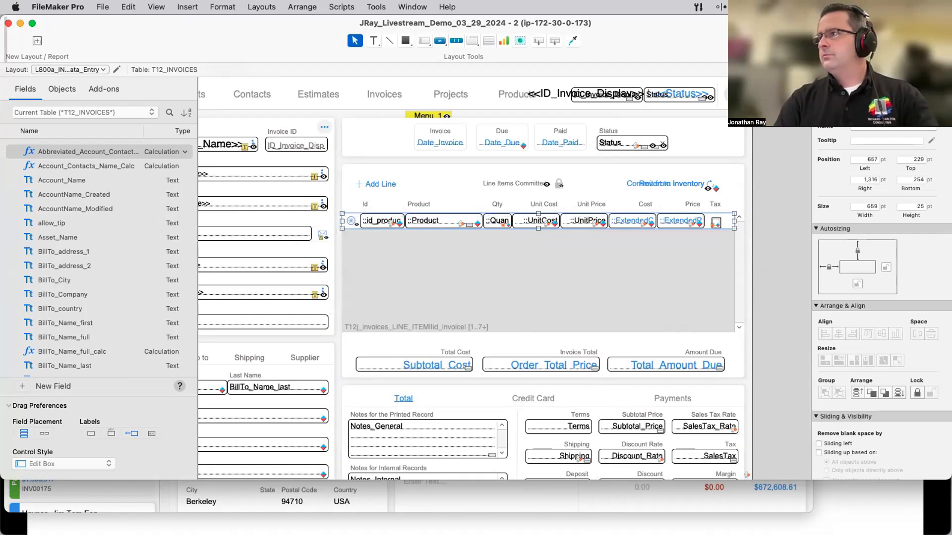
Give the portal-row button a light grey text colour and a light grey solid fill
click(897, 89)
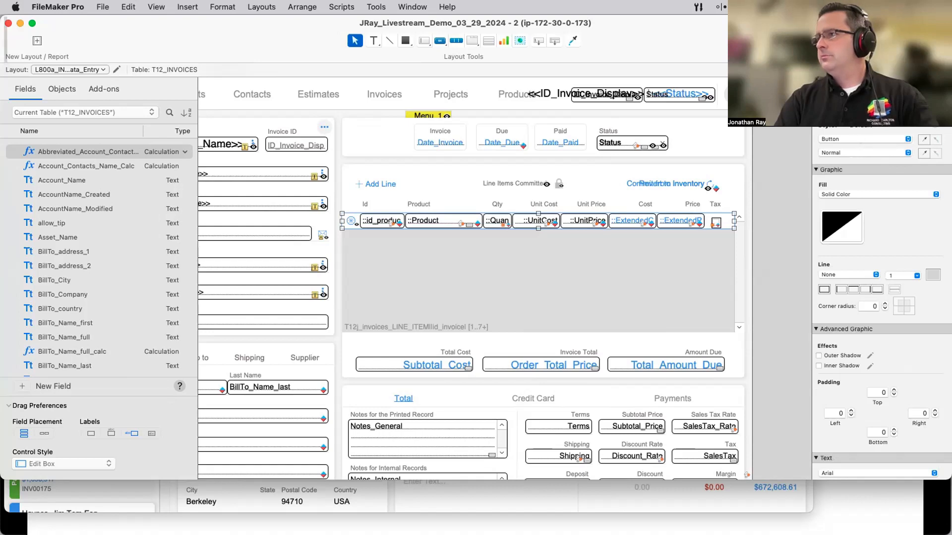
click(865, 70)
click(244, 83)
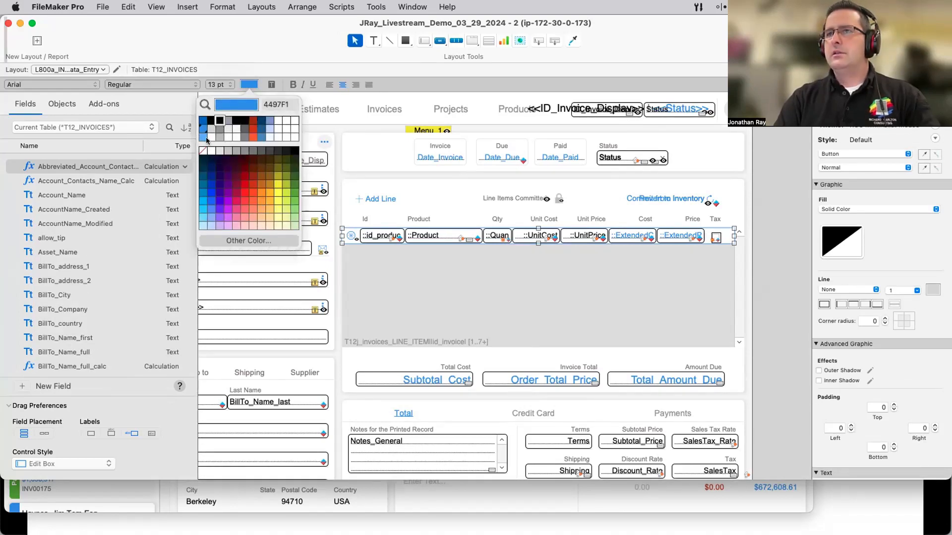
click(212, 148)
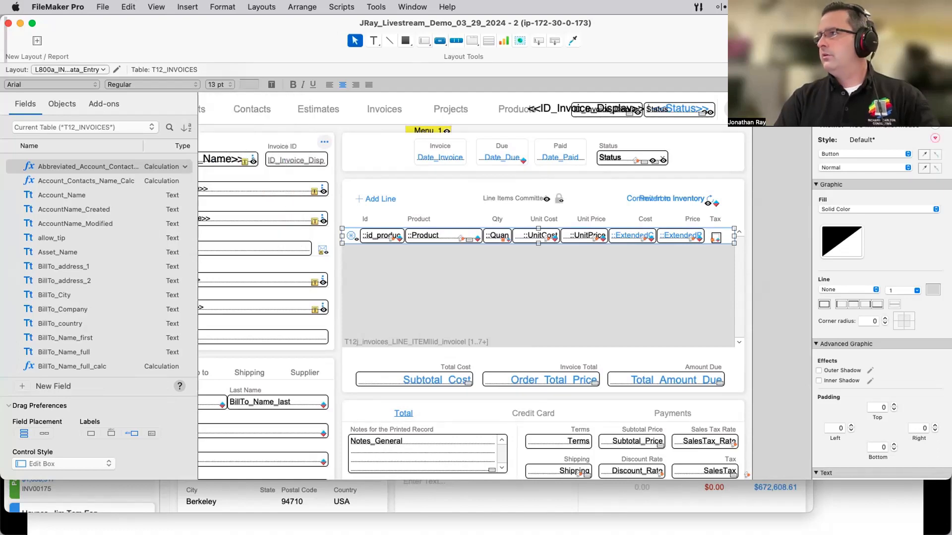
click(841, 241)
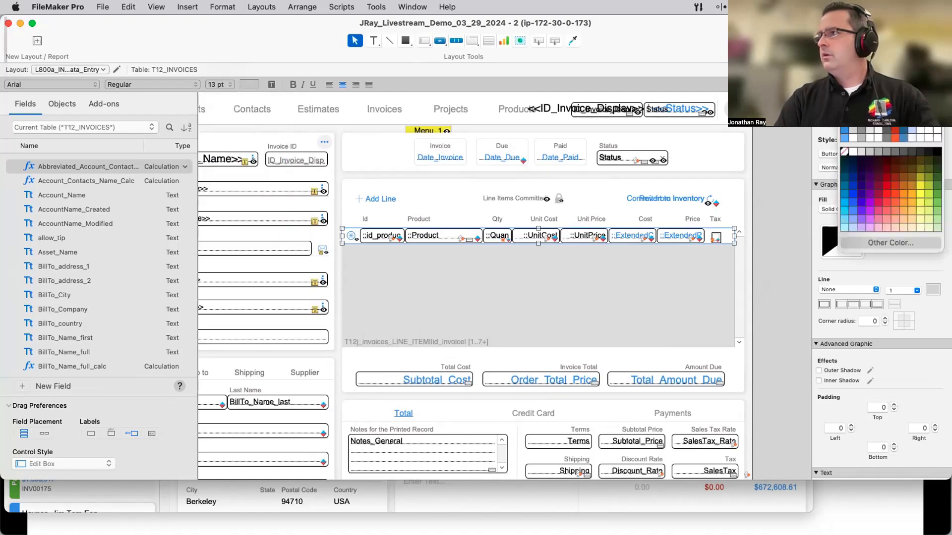
click(865, 150)
click(761, 244)
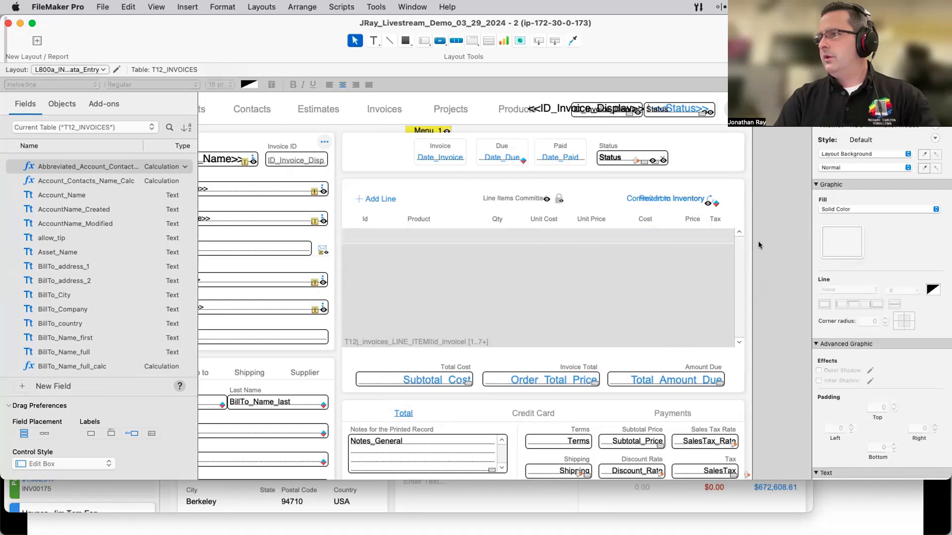
Bring all the line-item fields in the portal row, from Id to Tax, in front of the row-wide button
click(720, 238)
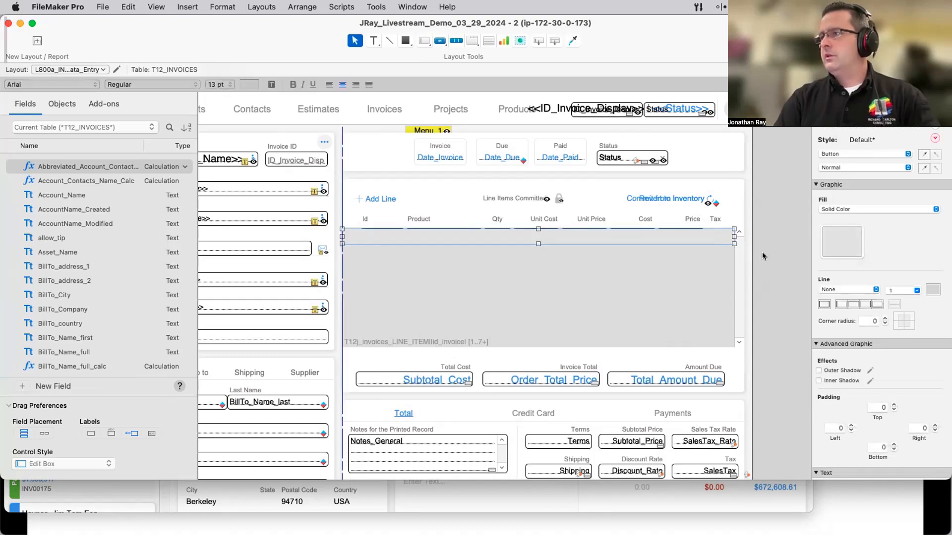
drag(766, 256, 340, 225)
click(302, 7)
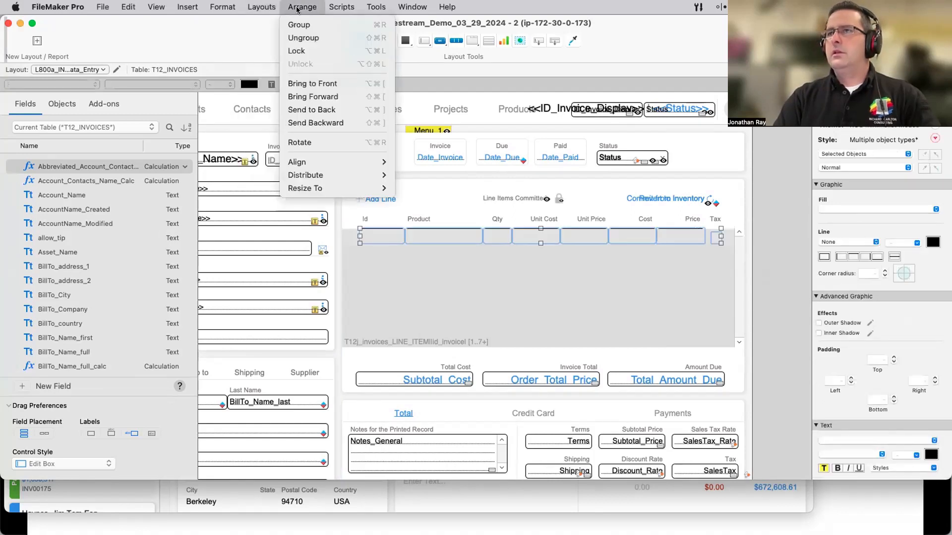
click(309, 83)
click(725, 237)
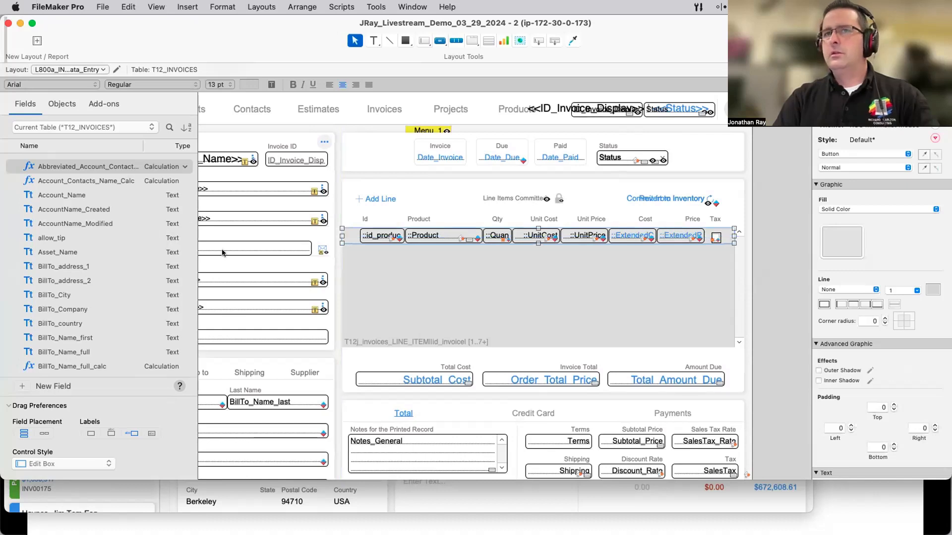
List the layout objects and bring the two small buttons before the Id field in front of the row-wide button
click(62, 104)
scroll(124, 289, down, 3)
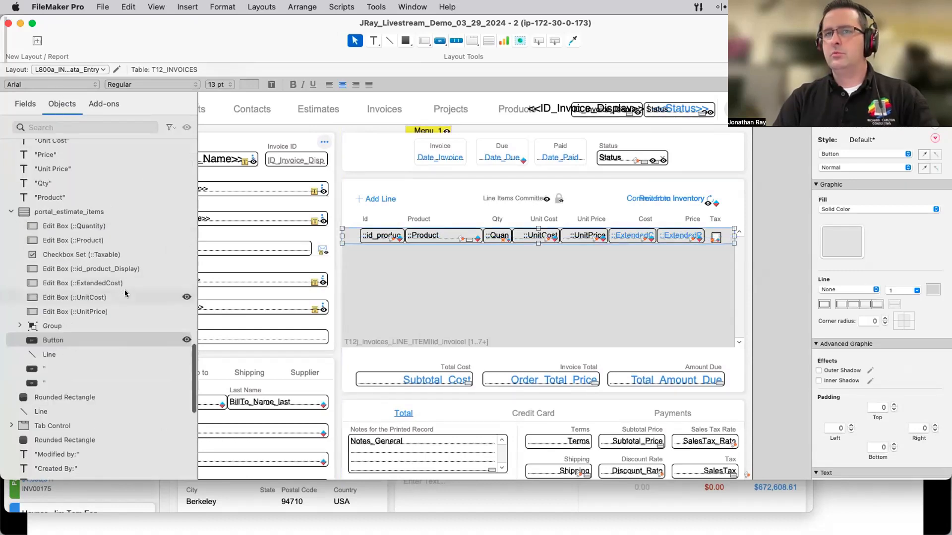
click(781, 263)
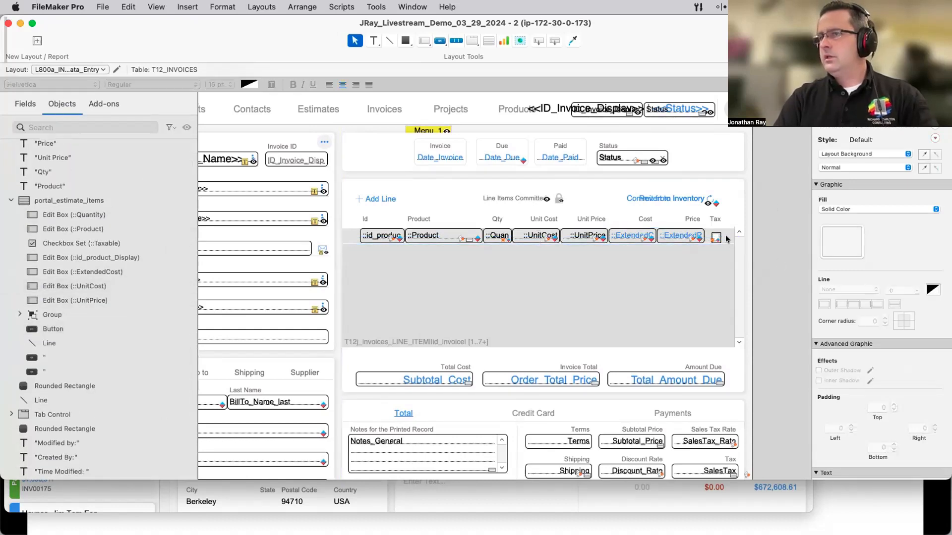
click(726, 239)
drag(337, 218, 367, 248)
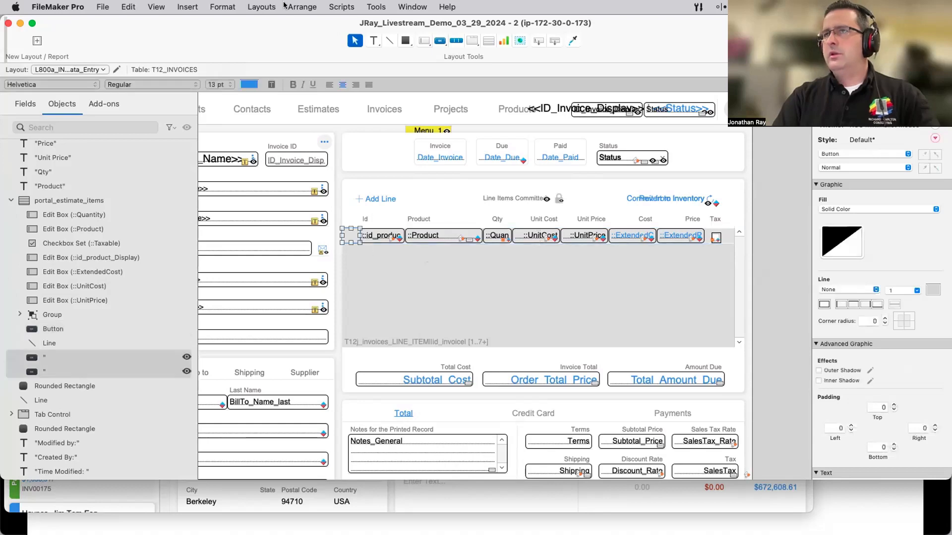
click(302, 7)
click(319, 83)
click(726, 229)
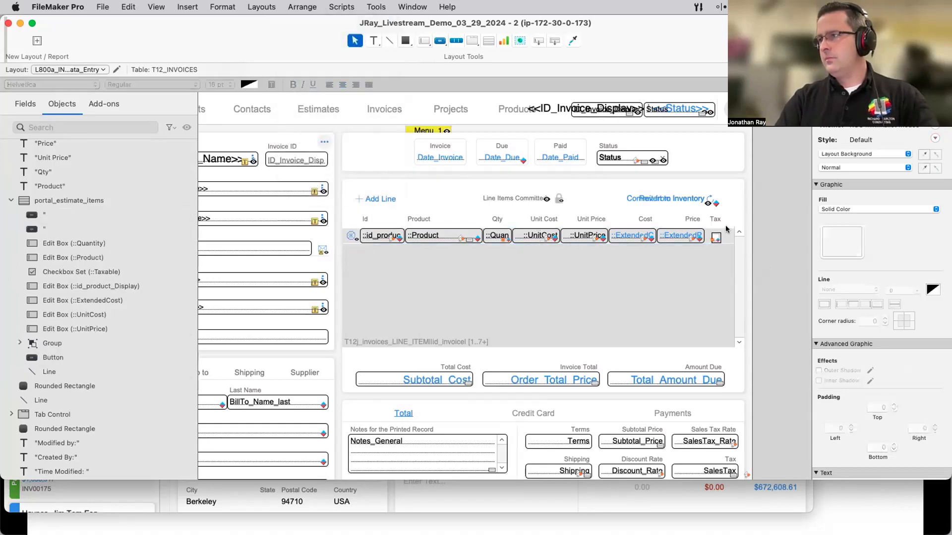
Check the stacking by selecting the Product, Unit Price, Cost and Tax fields and the row-wide button individually
click(727, 236)
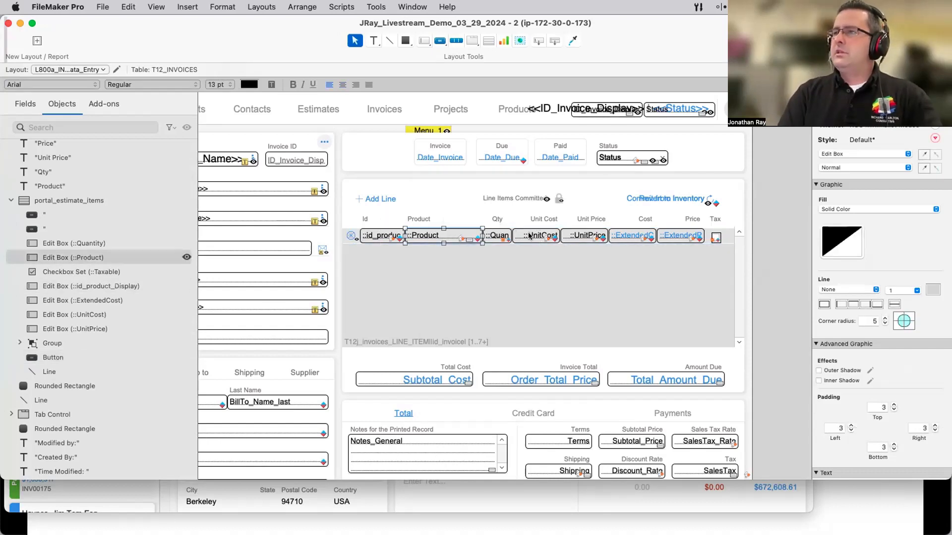
click(586, 236)
click(644, 234)
click(678, 235)
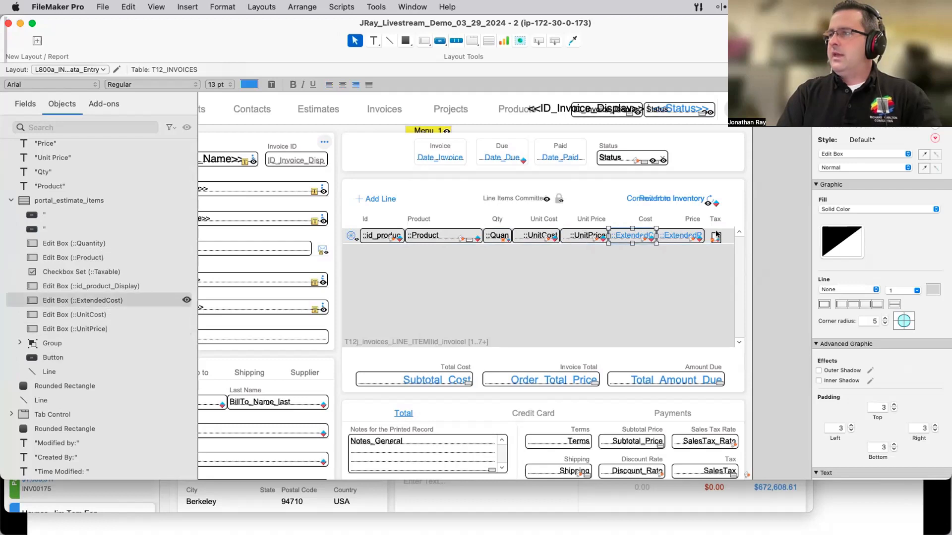
click(717, 237)
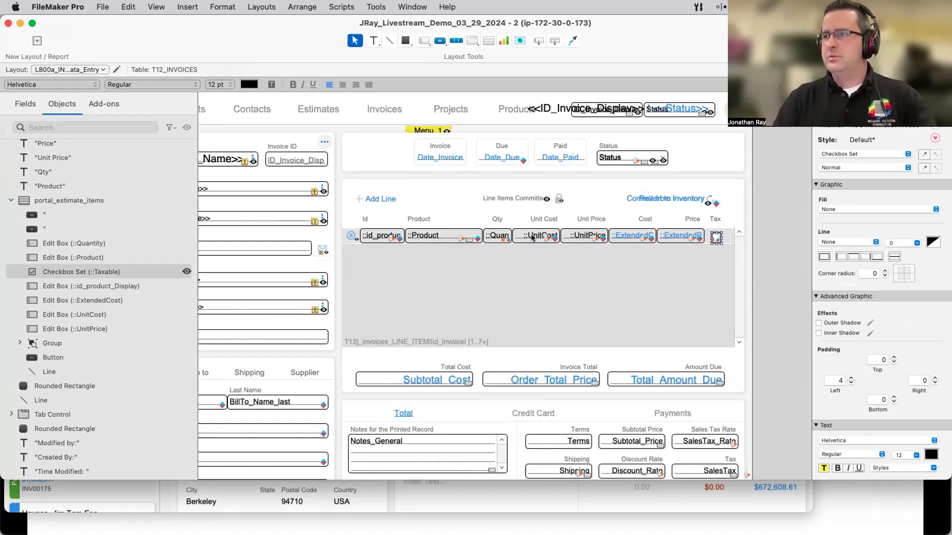
click(727, 235)
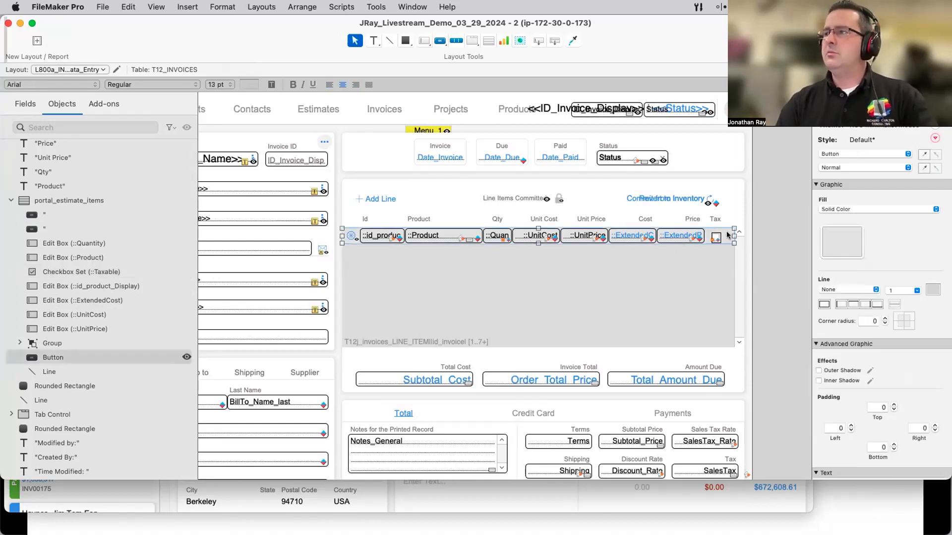
Copy the best-selling item formula from the Id field's conditional formatting into a new rule on the row-wide button, with a pale yellow fill
click(393, 237)
right_click(393, 237)
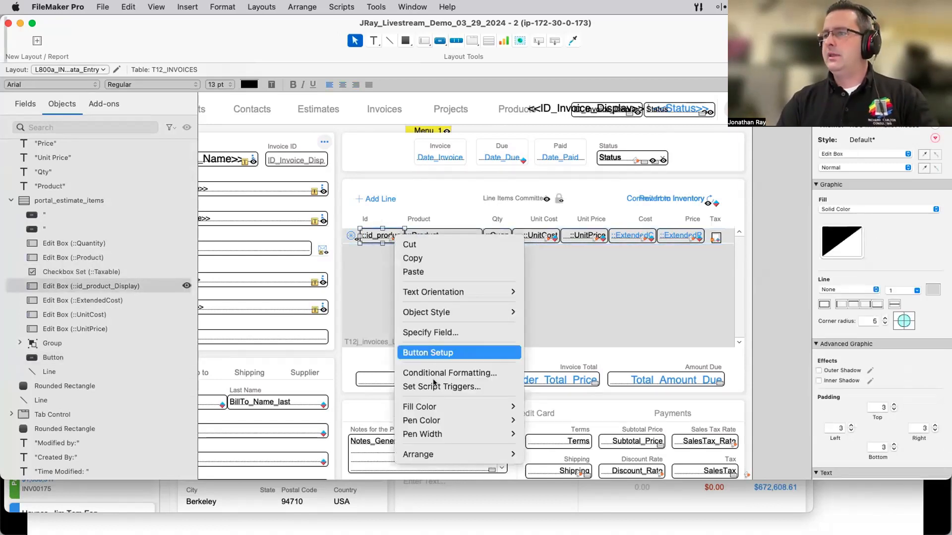
click(448, 375)
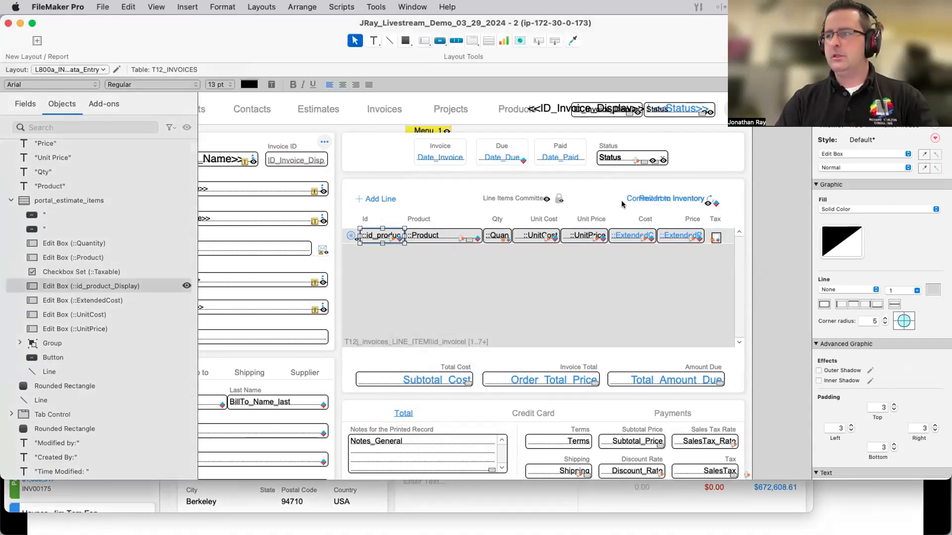
click(722, 238)
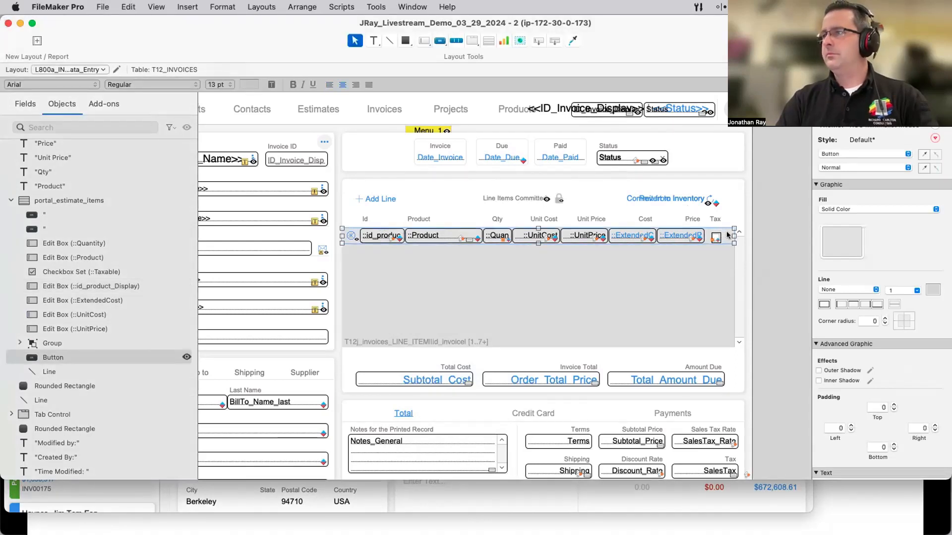
right_click(726, 236)
click(763, 365)
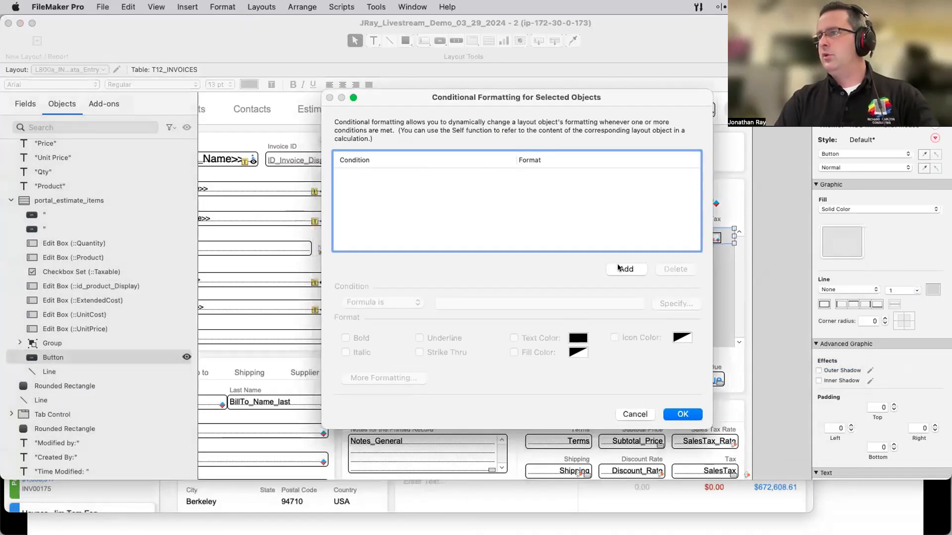
click(624, 269)
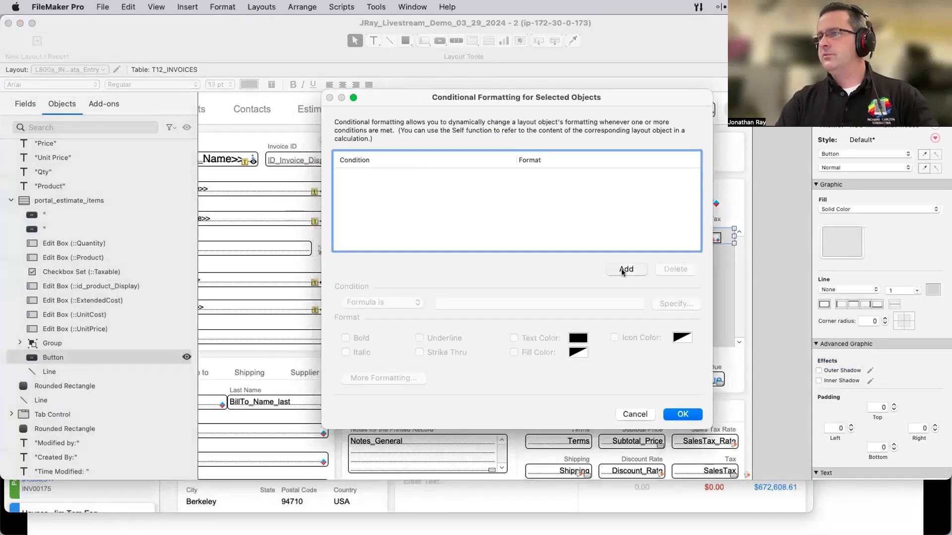
click(444, 301)
key(super+v)
click(578, 352)
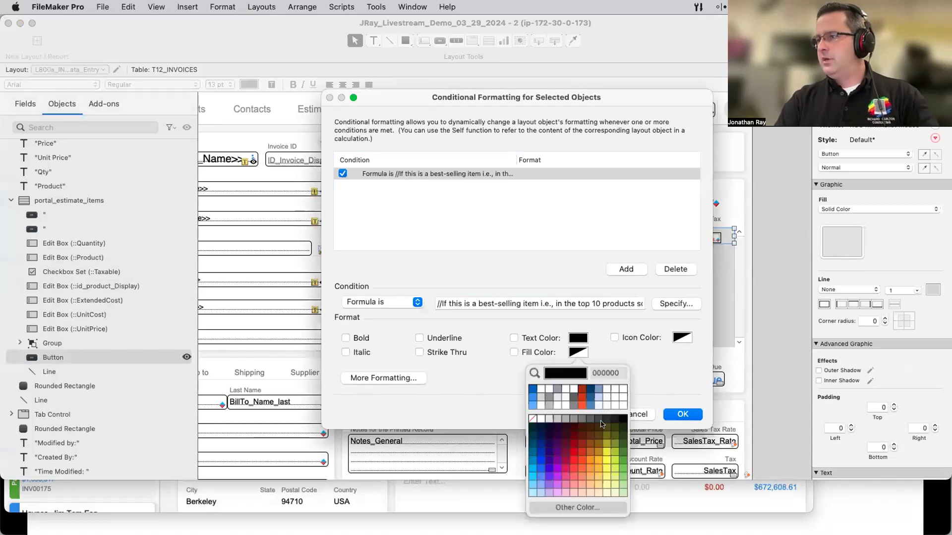
click(611, 490)
click(682, 413)
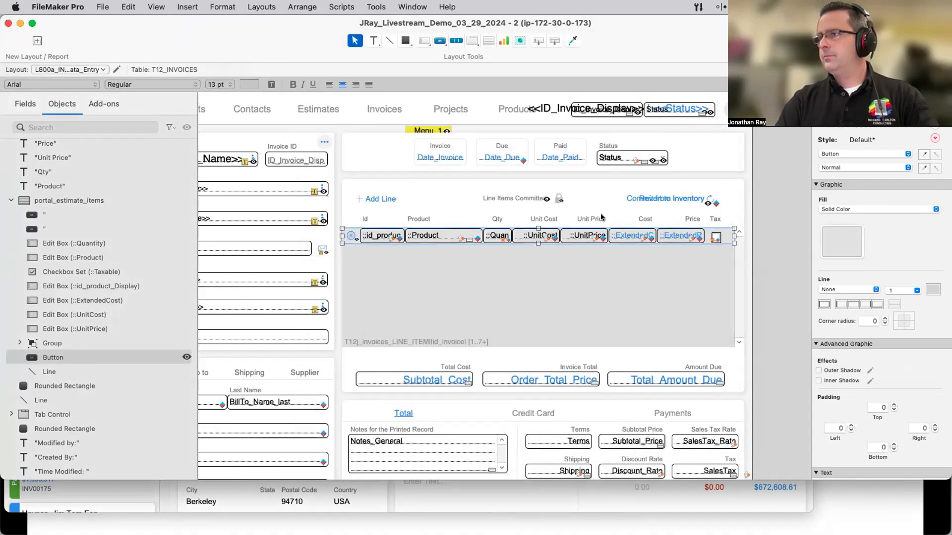
Copy the second conditional formatting rule from the Id field to the row-wide portal button
click(380, 236)
right_click(380, 236)
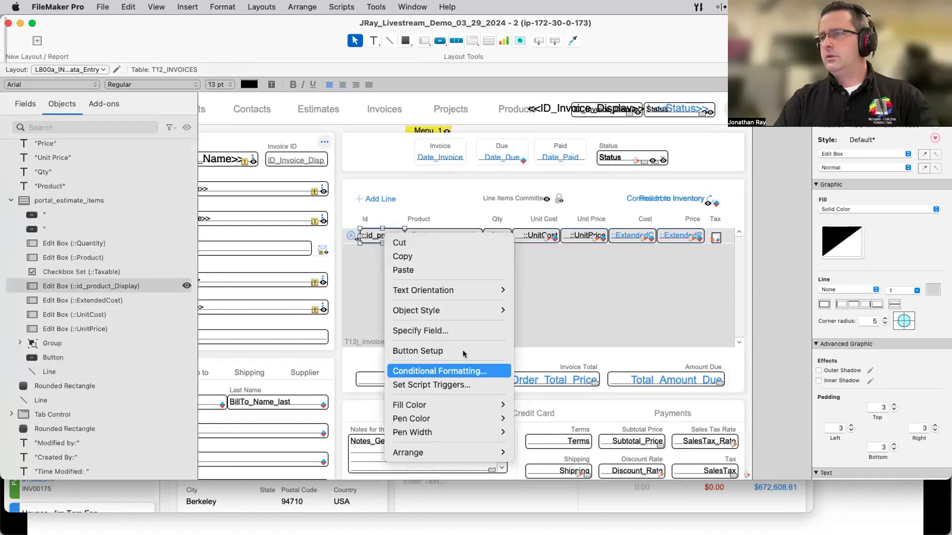
click(446, 371)
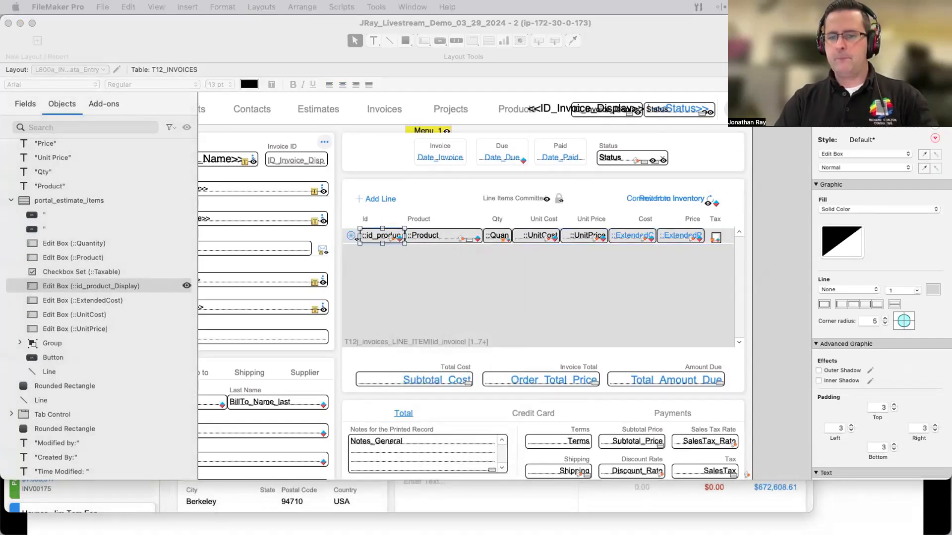
click(726, 237)
right_click(728, 237)
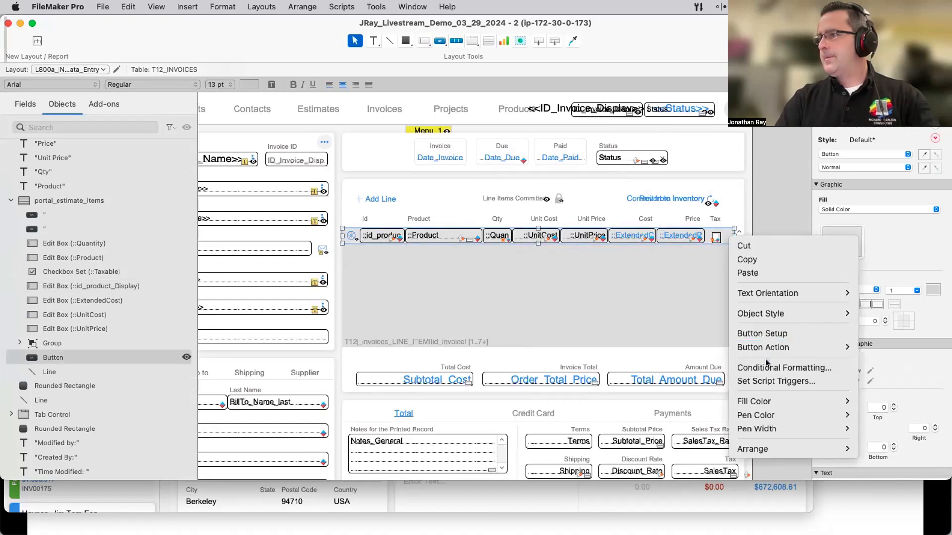
click(773, 367)
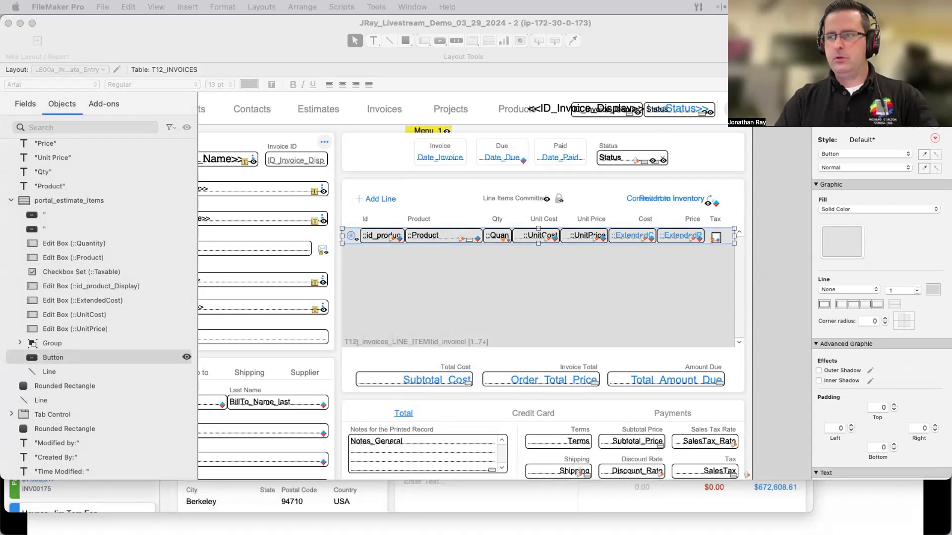
Copy the third conditional formatting rule from the Id field to the row-wide portal button
right_click(386, 239)
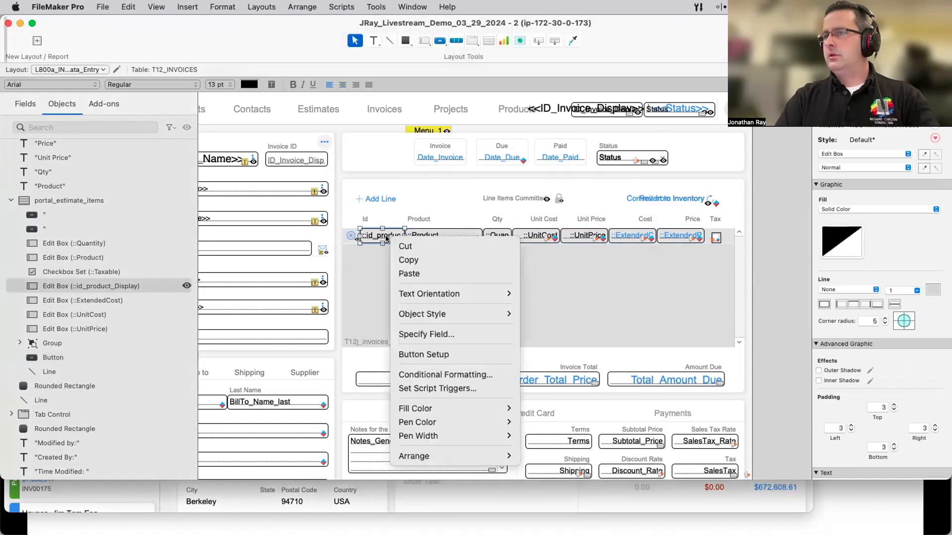
click(445, 375)
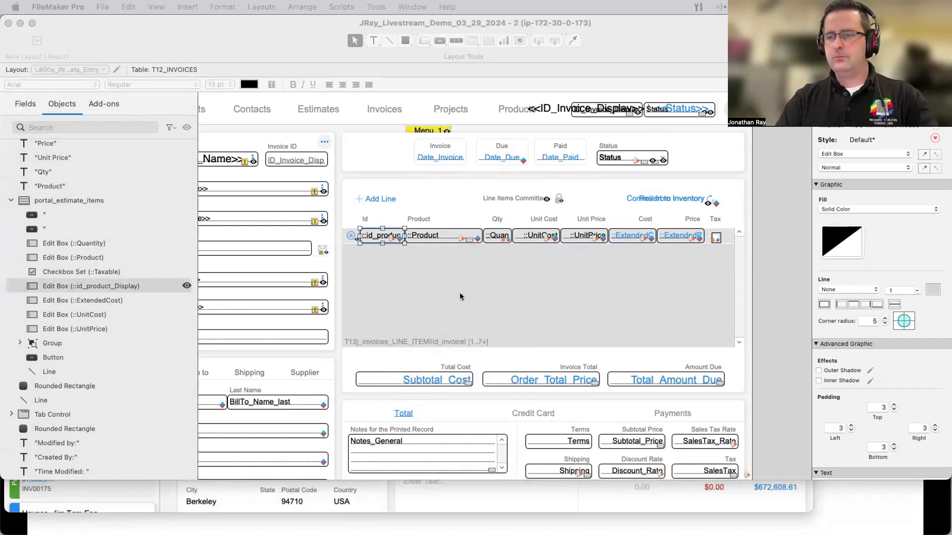
click(631, 307)
right_click(725, 234)
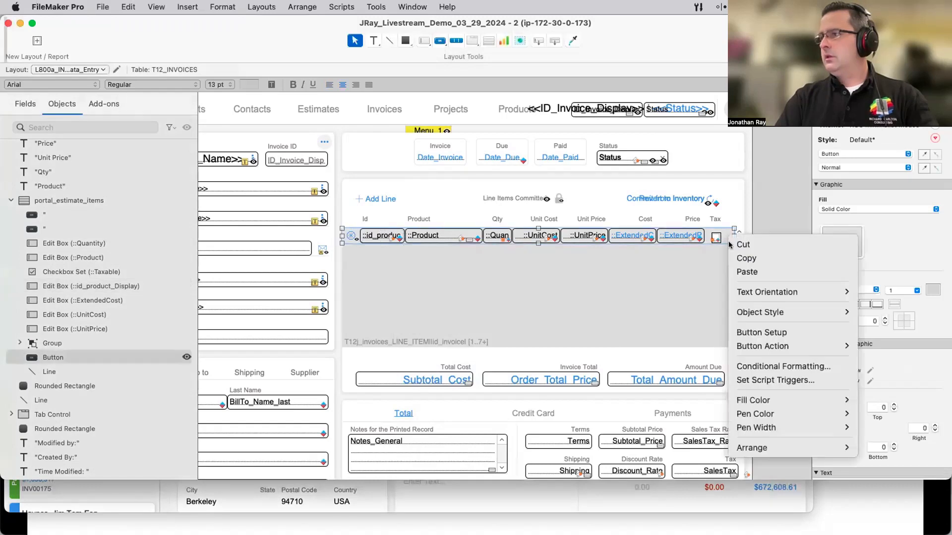
click(783, 367)
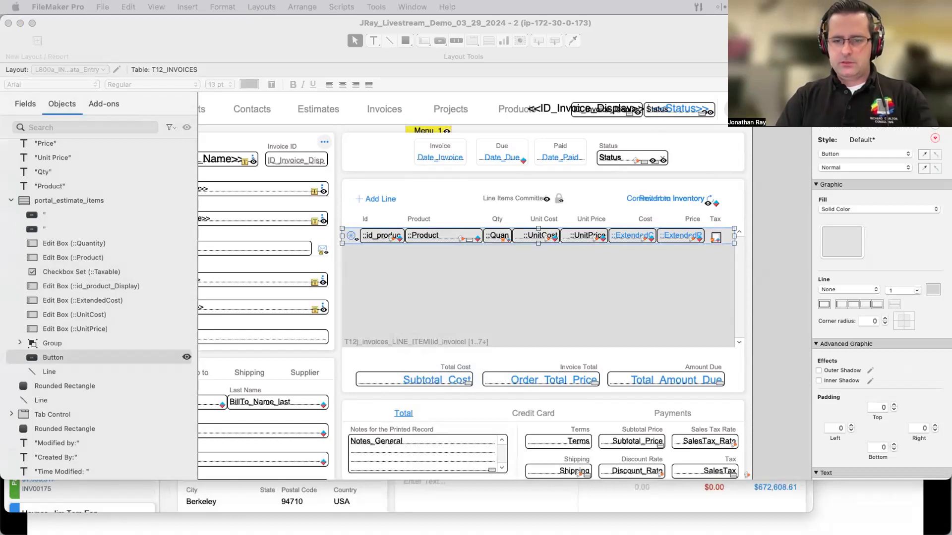
Copy the fourth conditional formatting rule from the Id field to the row-wide portal button
click(379, 237)
right_click(379, 237)
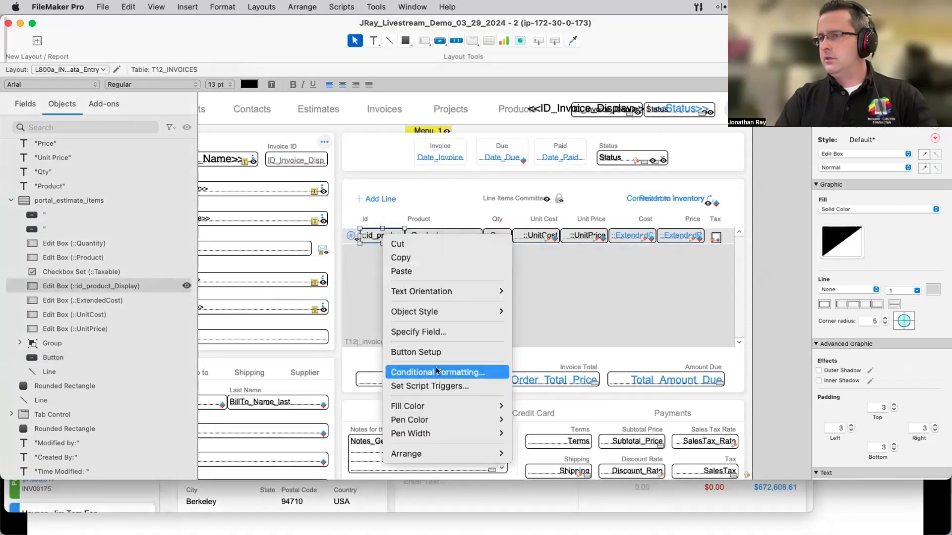
click(437, 372)
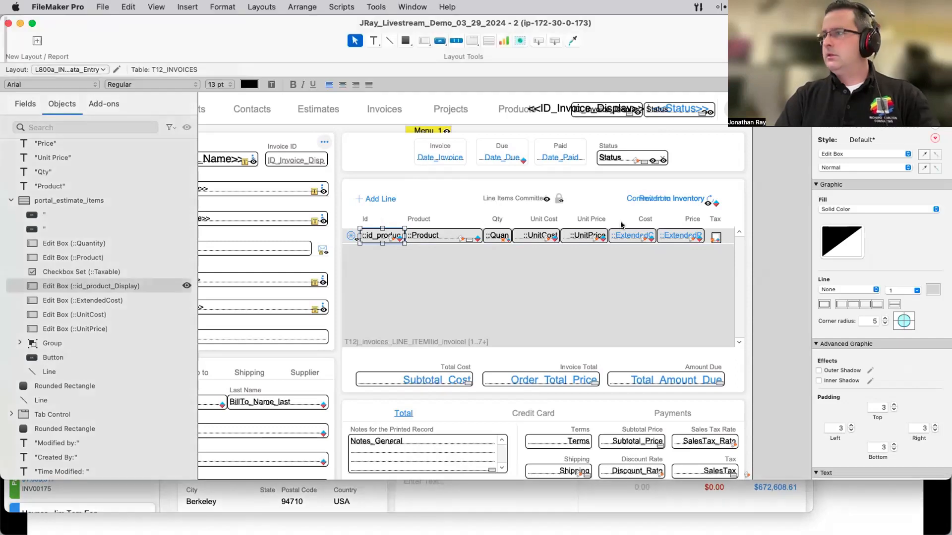
click(726, 236)
right_click(726, 236)
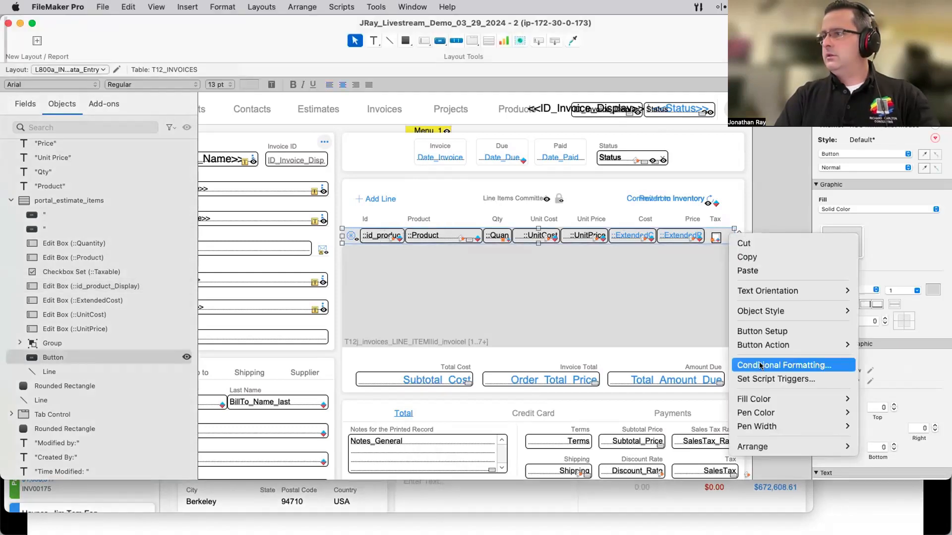
click(773, 366)
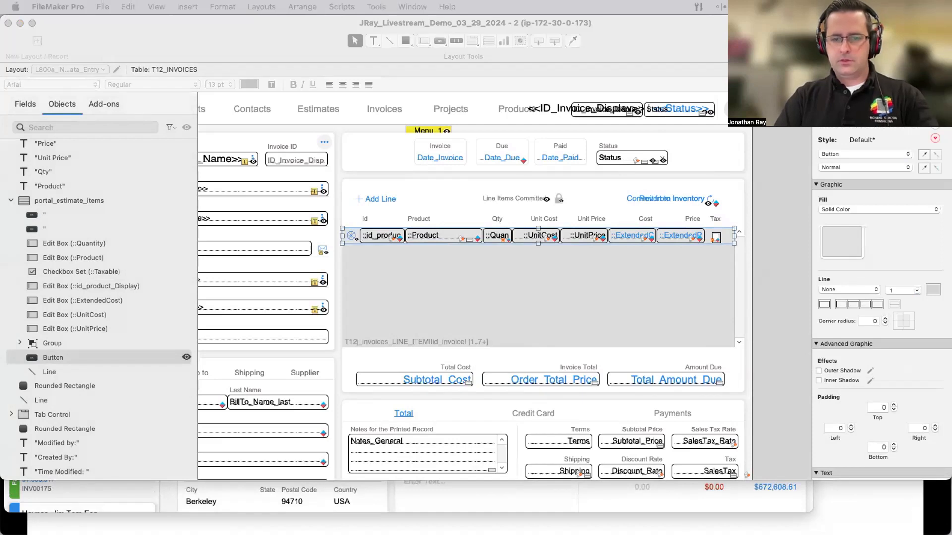
click(402, 394)
Set the row-wide portal button's height to 26 pt and nudge it up to a top position of 226 pt
click(786, 298)
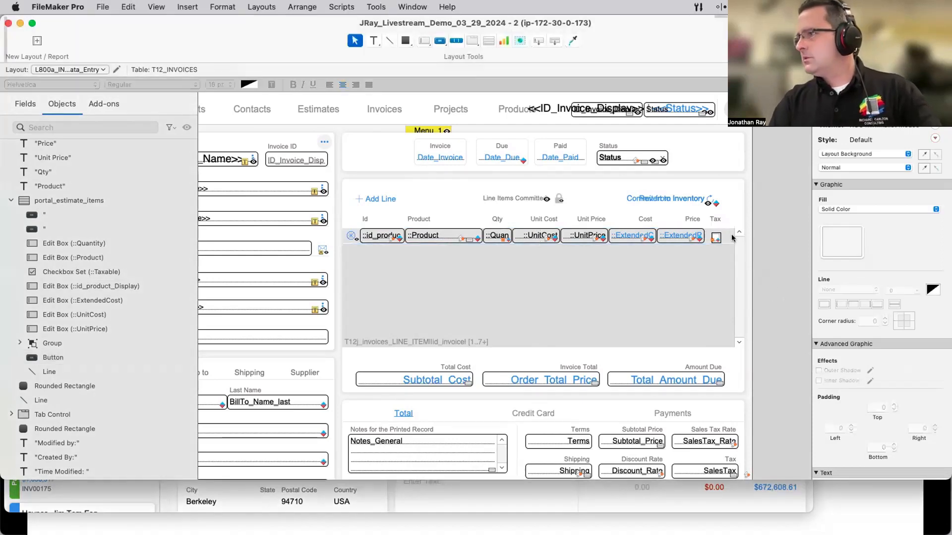
click(727, 231)
key(Up)
key(Up)
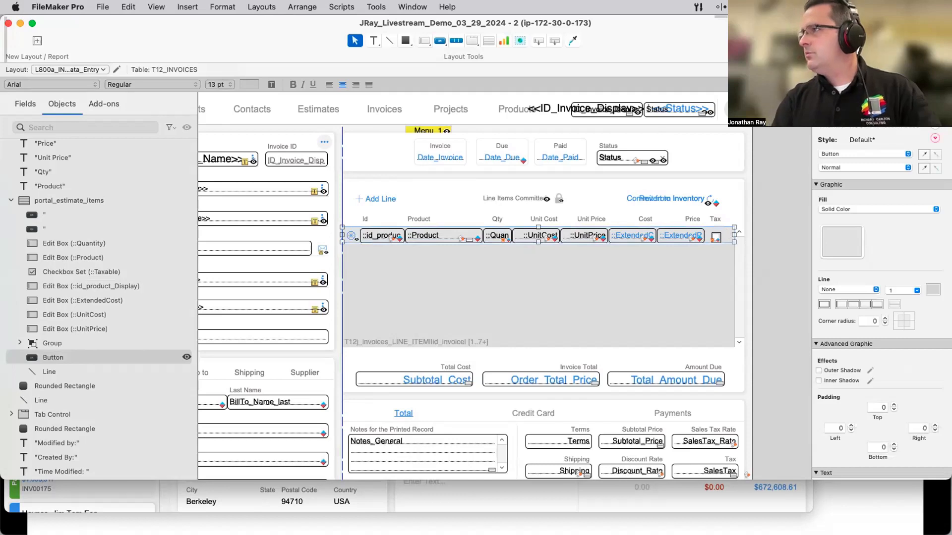
click(831, 104)
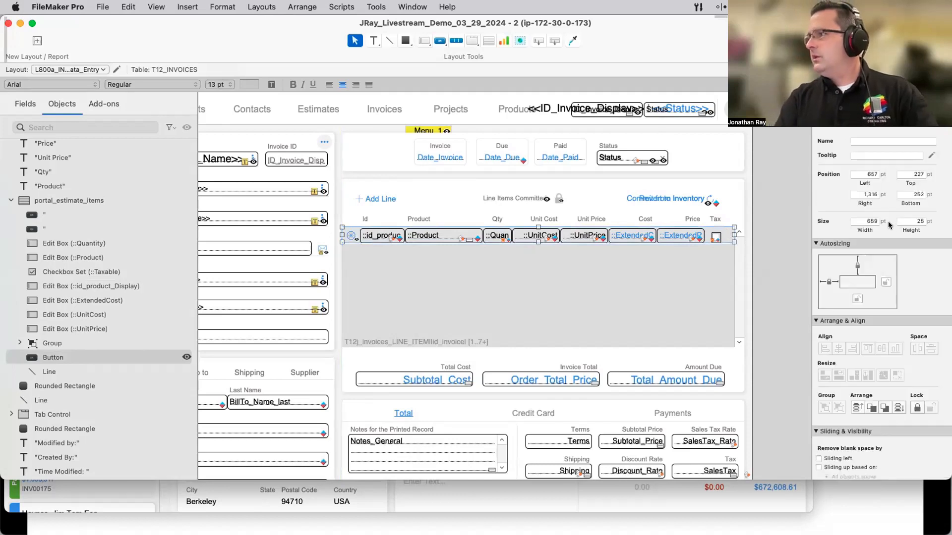
click(921, 222)
text(6)
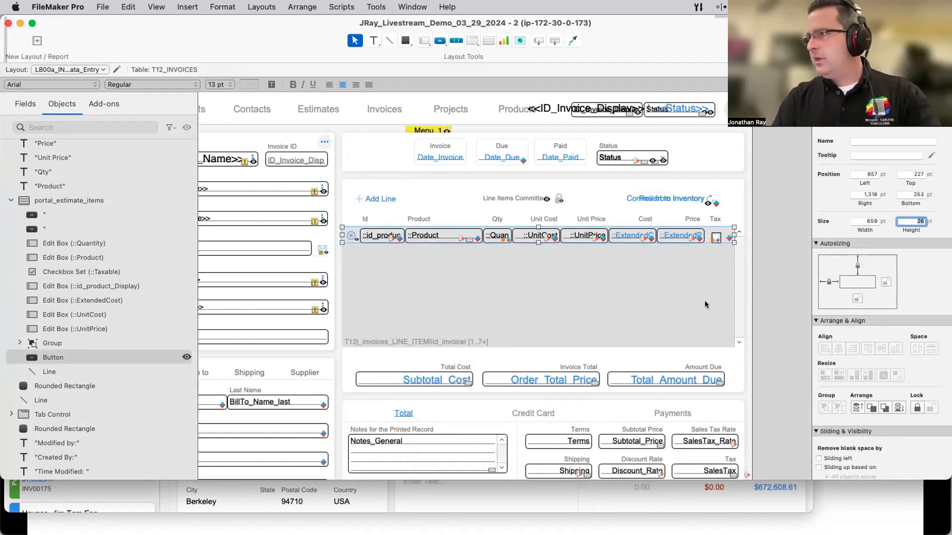
click(777, 292)
click(729, 235)
key(Up)
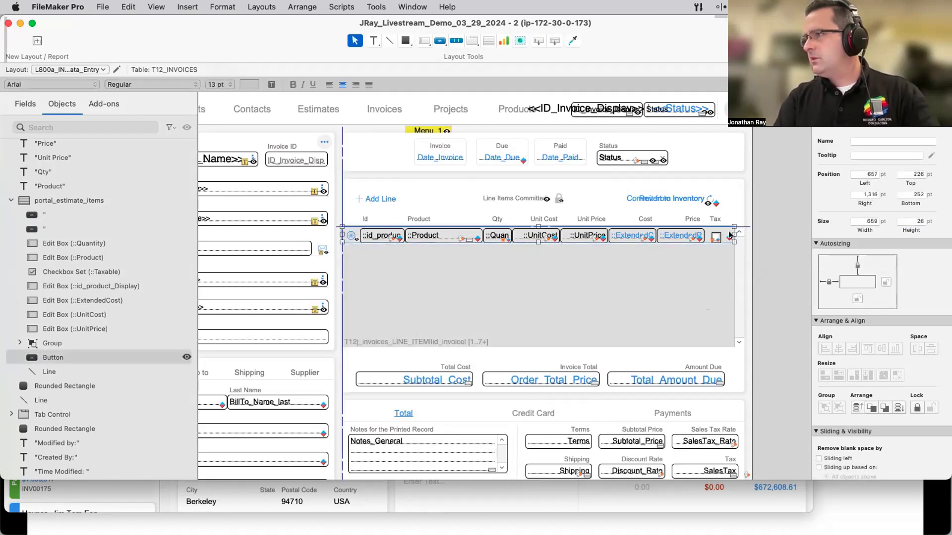
Set the row-wide portal button's height to 29 pt
drag(920, 221, 936, 221)
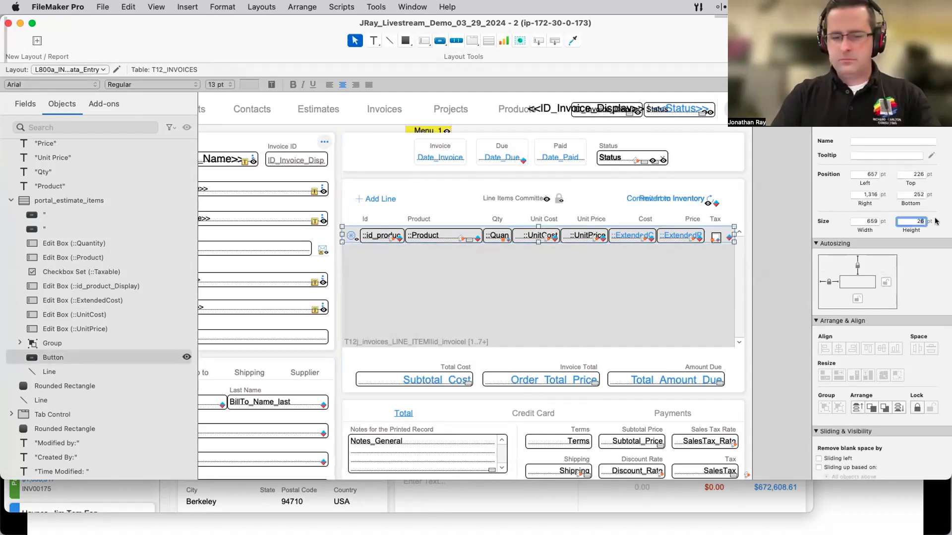
text(9)
key(Return)
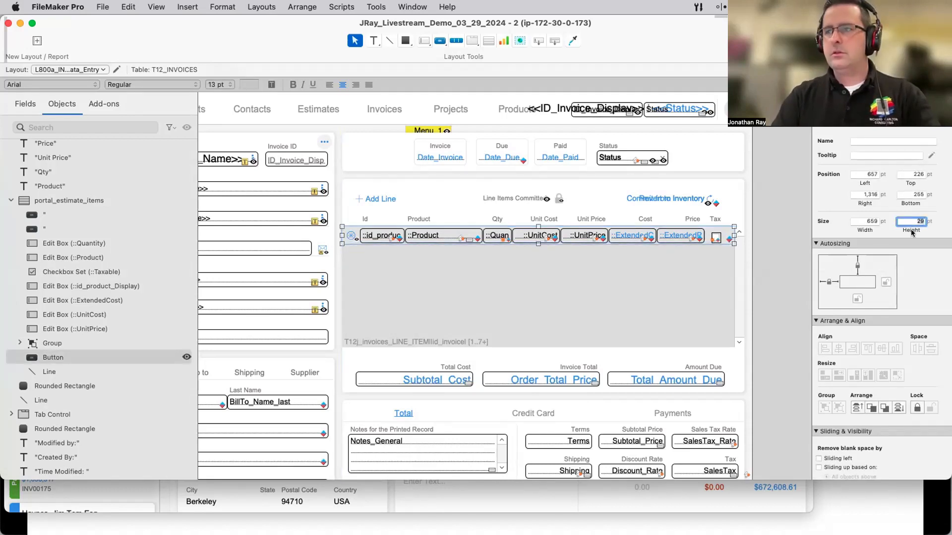
click(763, 284)
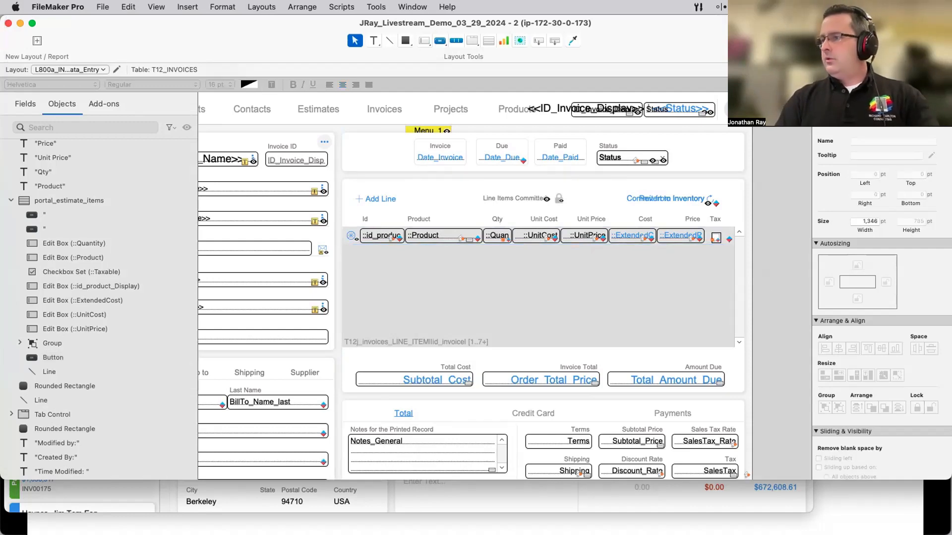
click(650, 485)
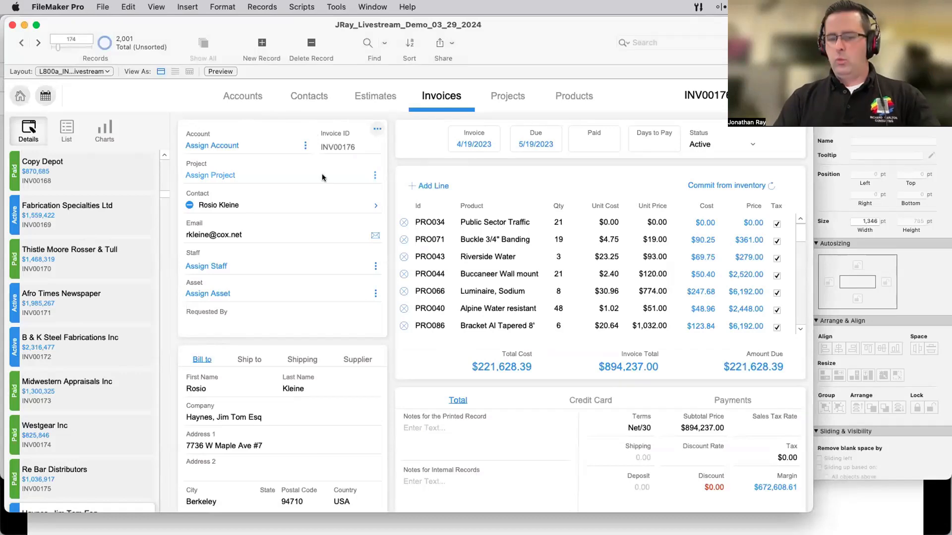
key(super+l)
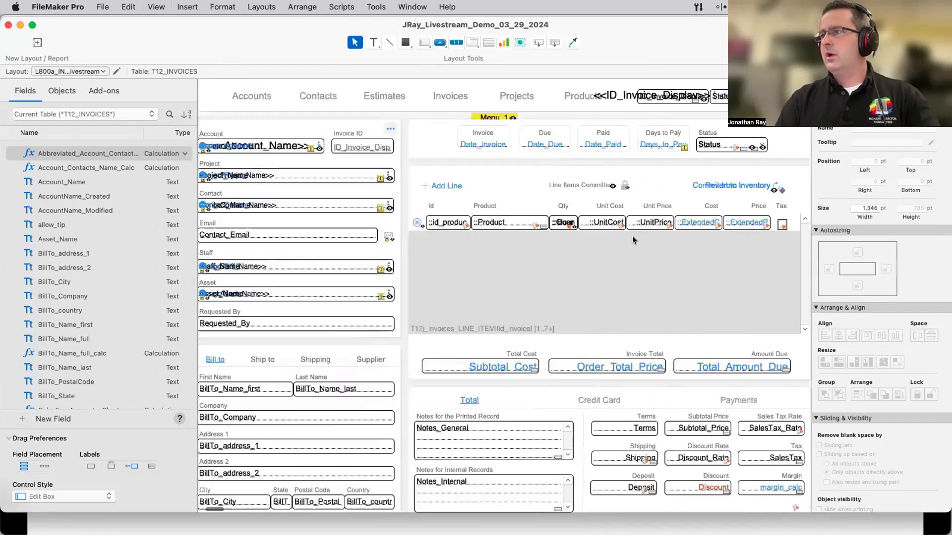
click(382, 221)
shift+click(451, 223)
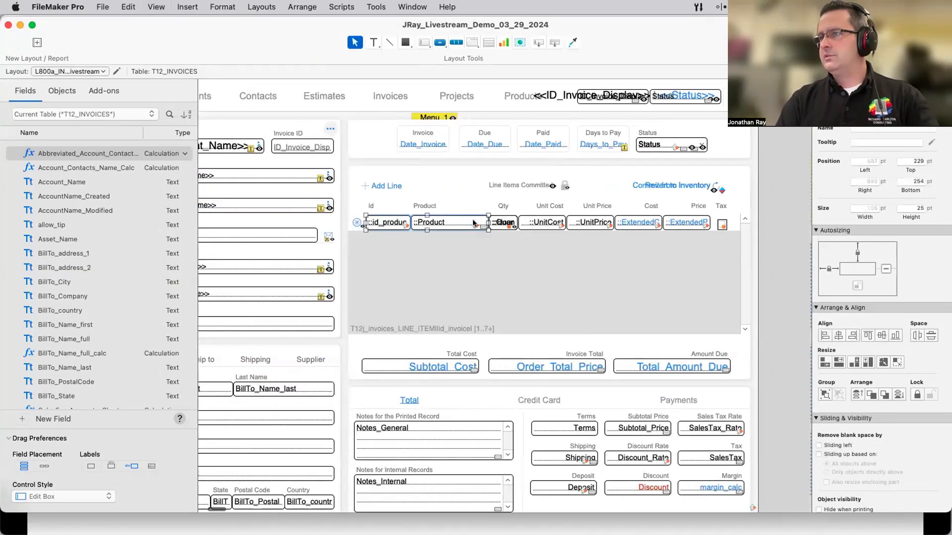
shift+click(549, 224)
shift+click(593, 223)
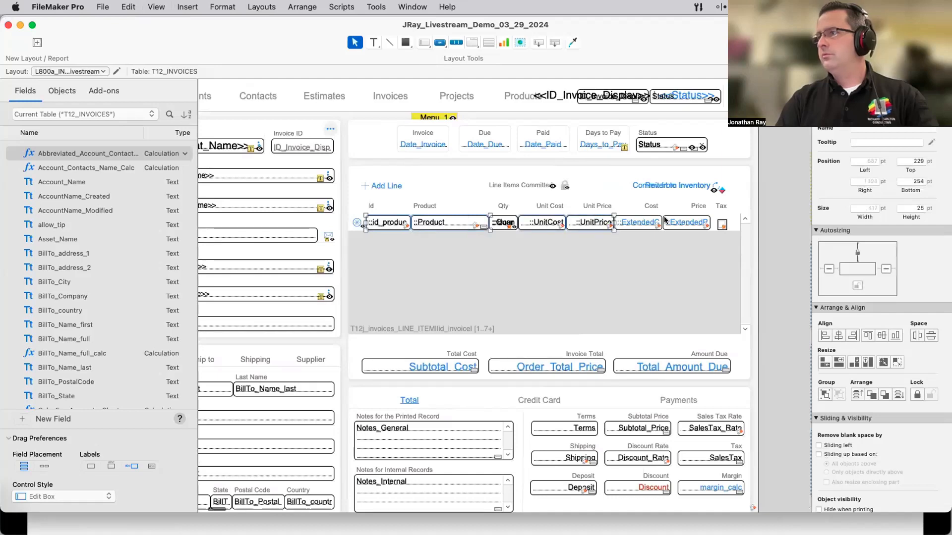
shift+click(641, 223)
shift+click(691, 223)
shift+click(718, 224)
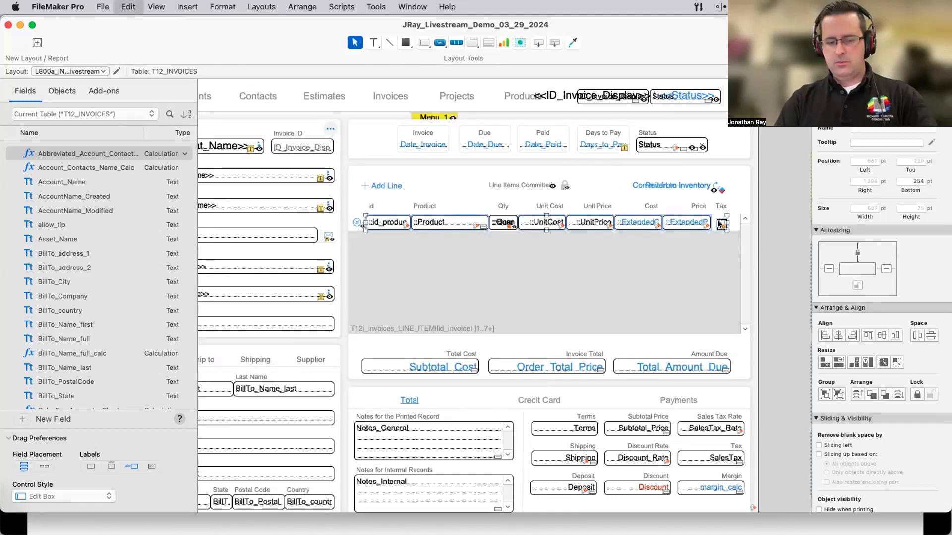
key(super+b)
key(super+Tab)
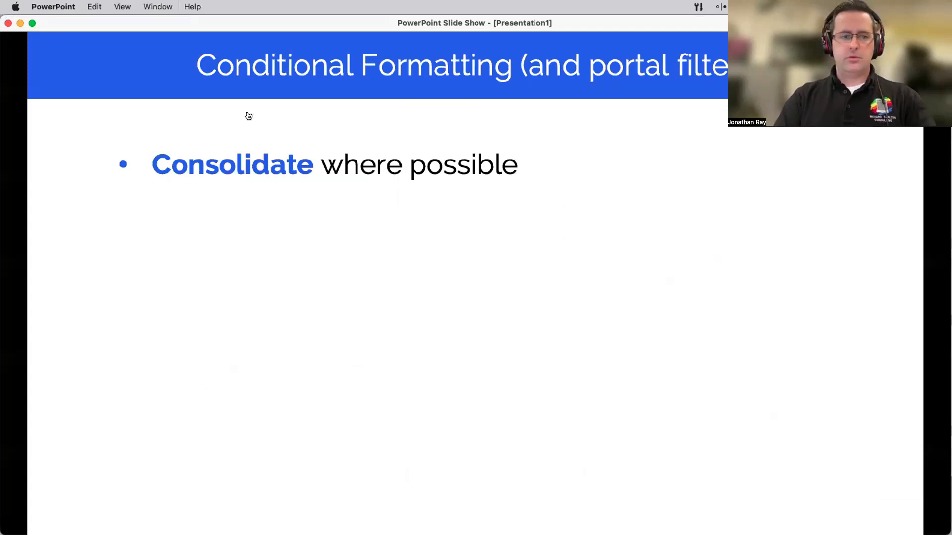
key(super+Tab)
key(super+l)
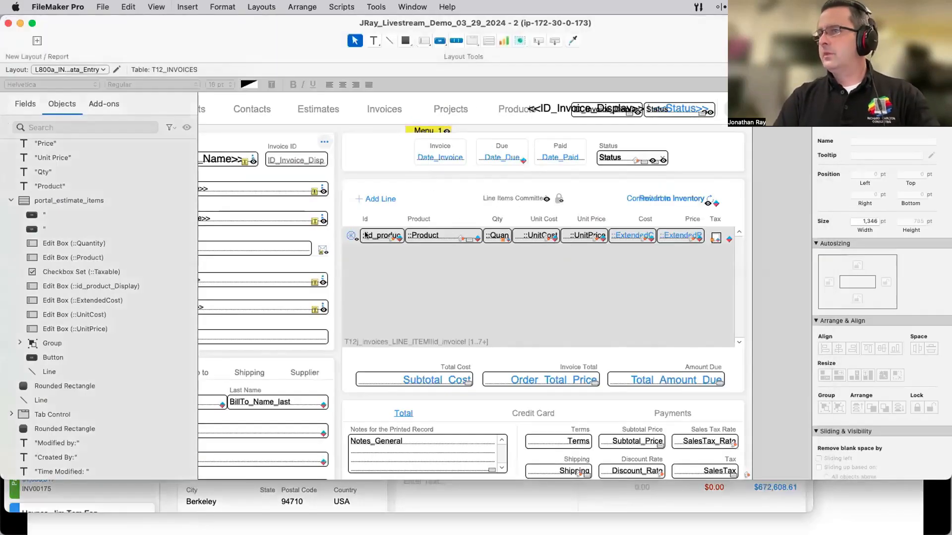
Select the Id, Product, Unit Cost, Unit Price, Cost, Price and Tax objects in the portal row and nudge them up to a bottom position of 250 pt
click(367, 236)
shift+click(461, 236)
shift+click(540, 236)
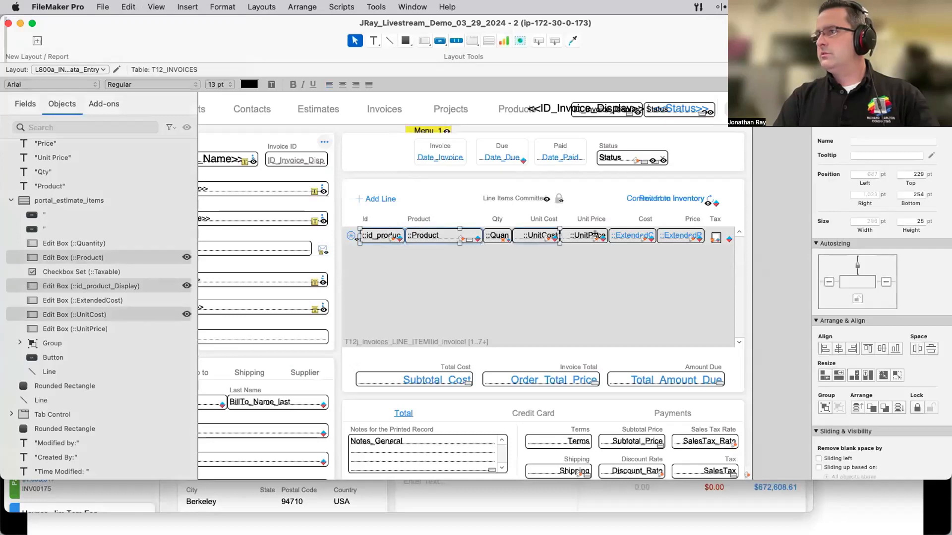
shift+click(588, 237)
shift+click(632, 237)
shift+click(699, 237)
scroll(724, 253, right, 5)
shift+click(603, 236)
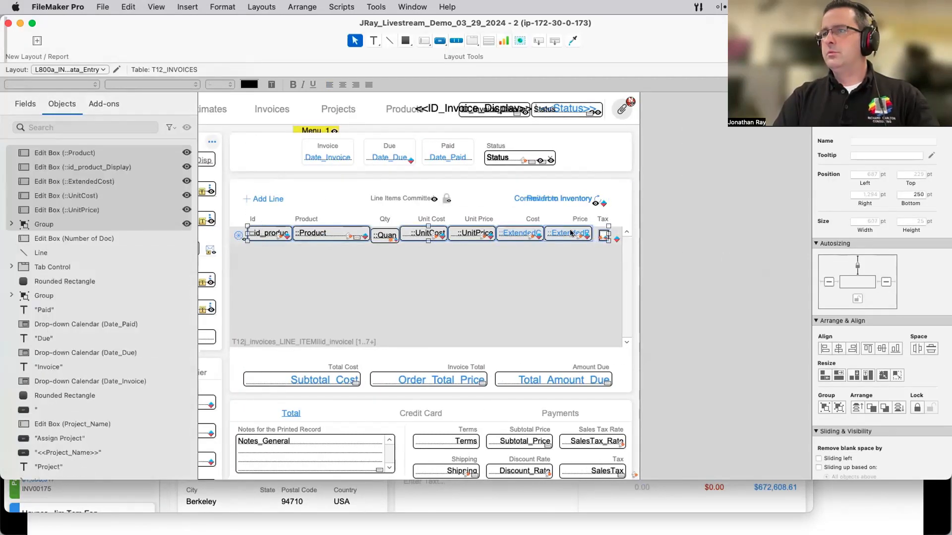
Move the existing line-item fields out of the portal onto the blank canvas, and paste a copied field set aligned under the portal's column headings
drag(260, 233, 739, 241)
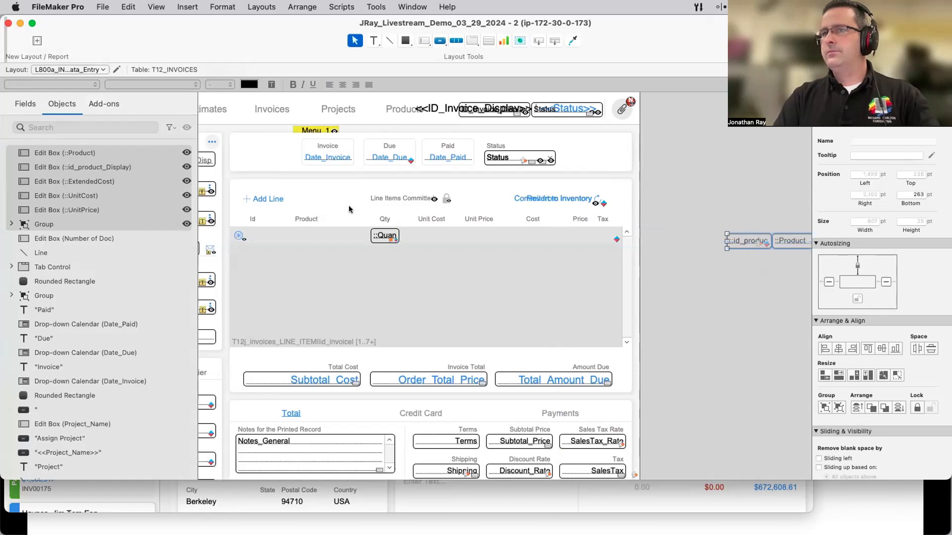
click(311, 237)
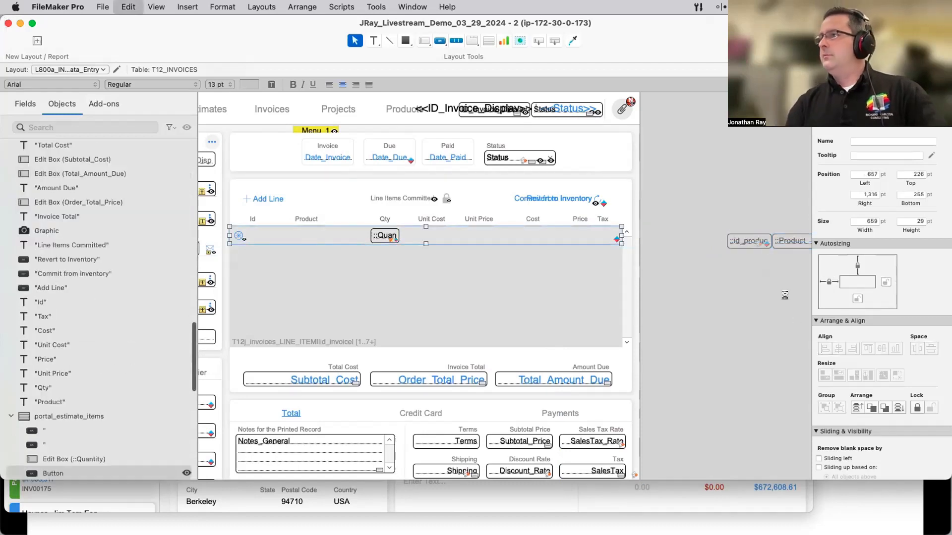
key(super+v)
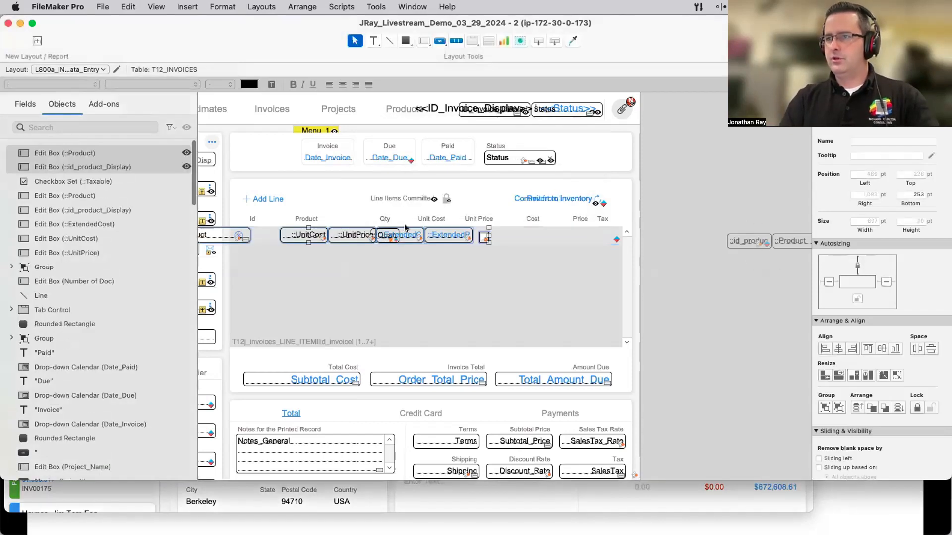
drag(223, 237, 340, 236)
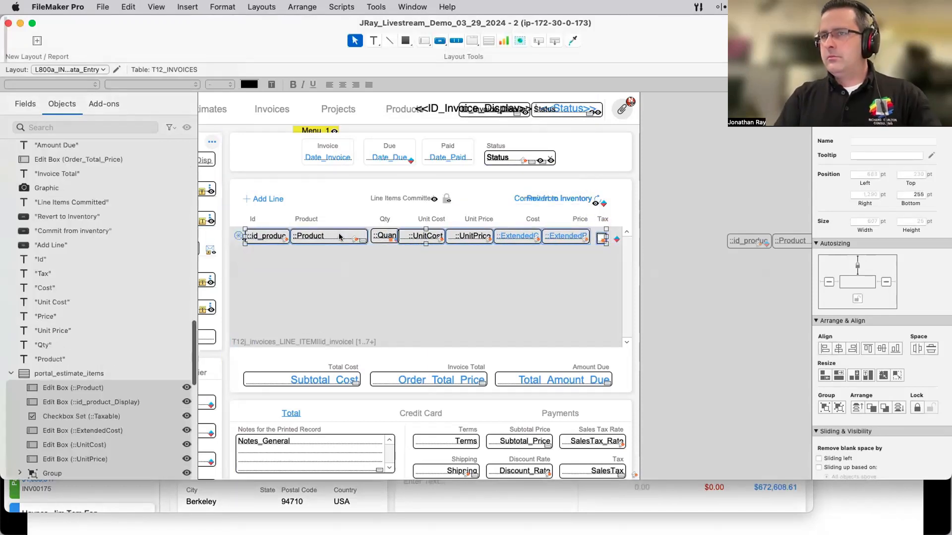
key(Right)
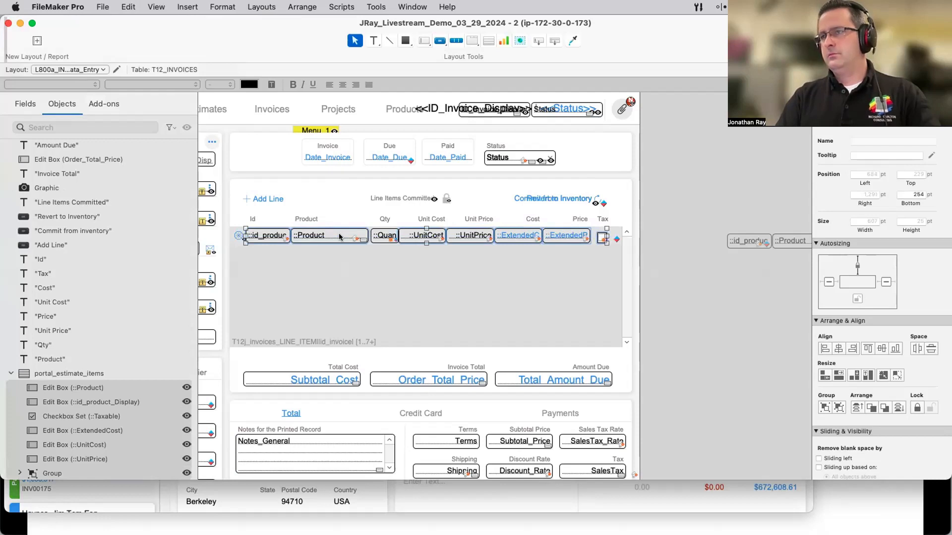
key(Right)
key(Right)
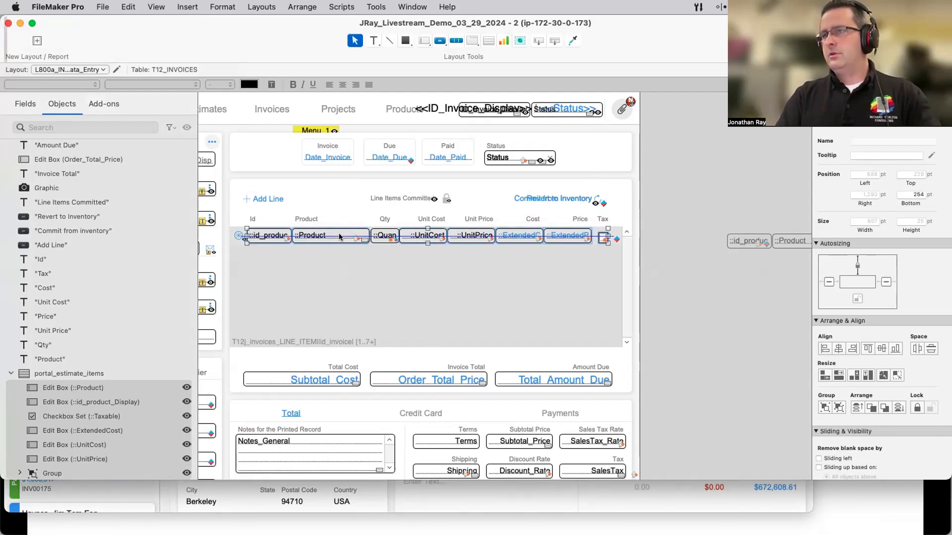
key(Right)
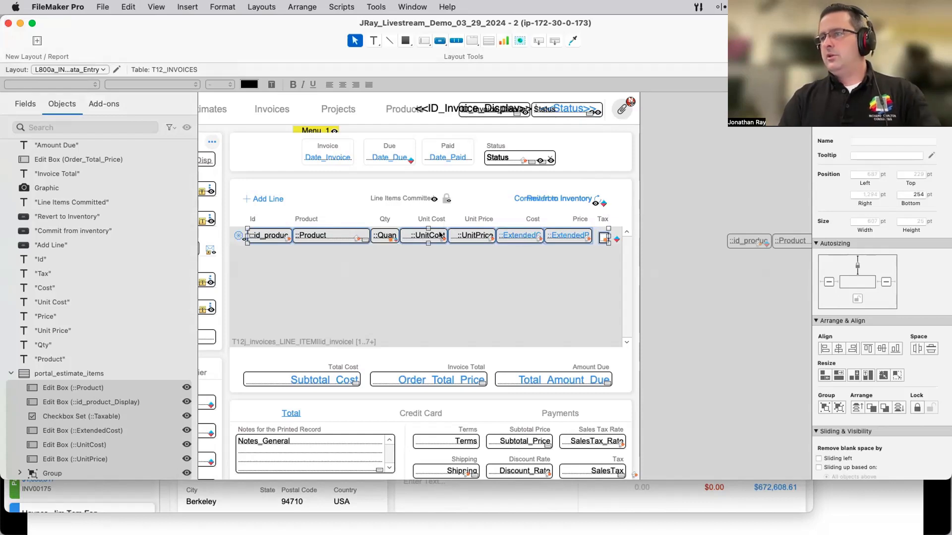
Select the portal's Quantity field and full-row button, and review the invoice's line-item rows in Browse mode
click(386, 236)
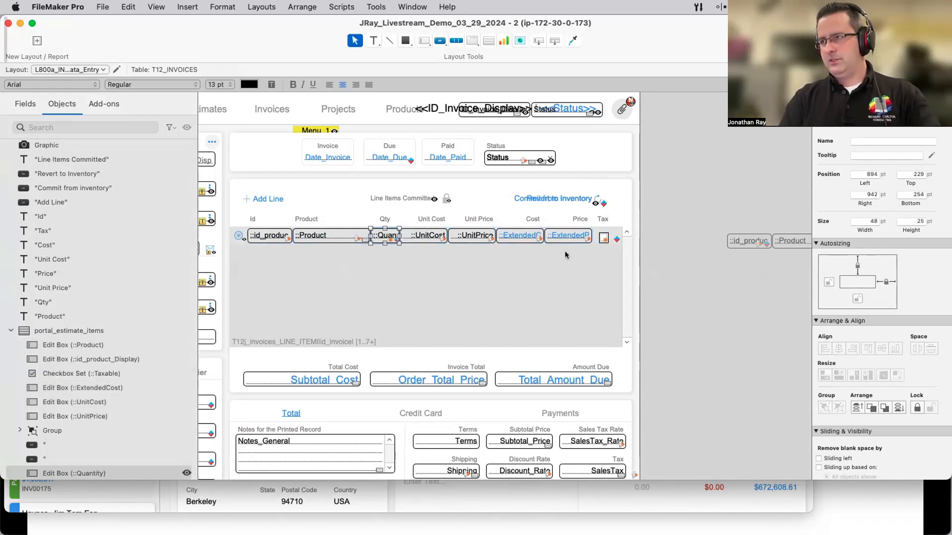
click(611, 230)
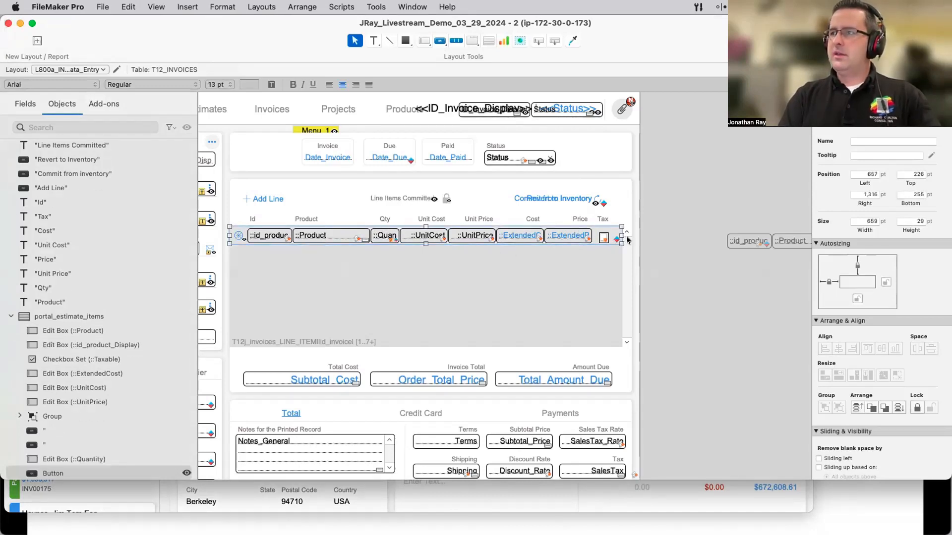
key(super+b)
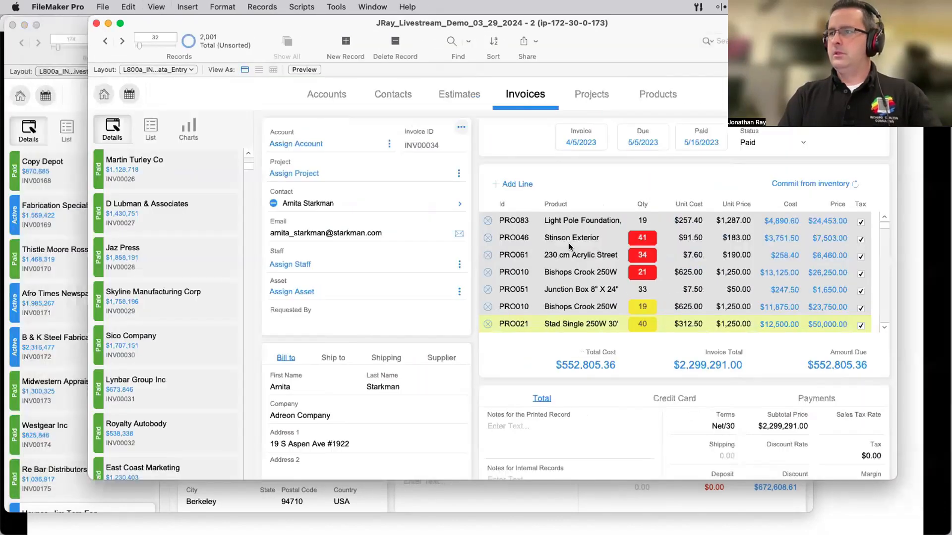
scroll(545, 213, down, 3)
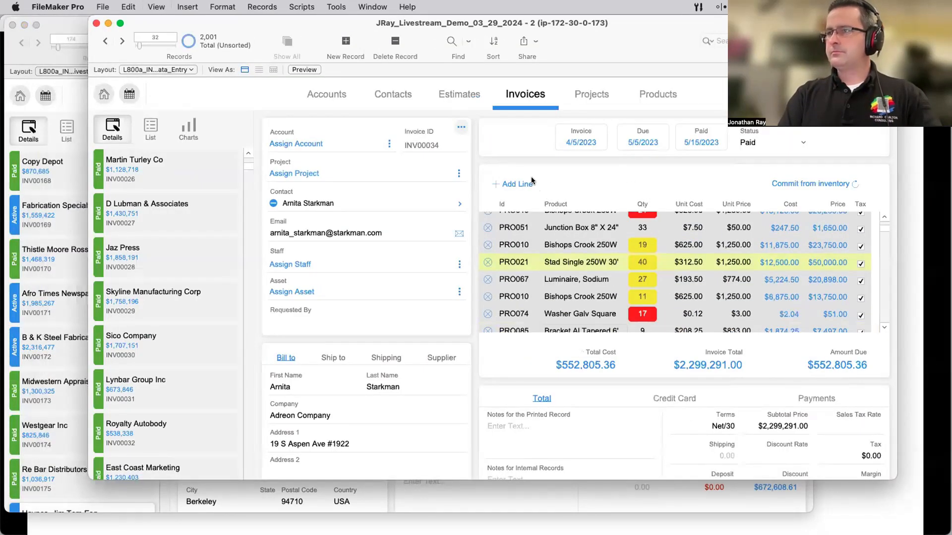
Return to Layout mode and clear the grey background fill of the full-row button in the line-items portal
key(super+l)
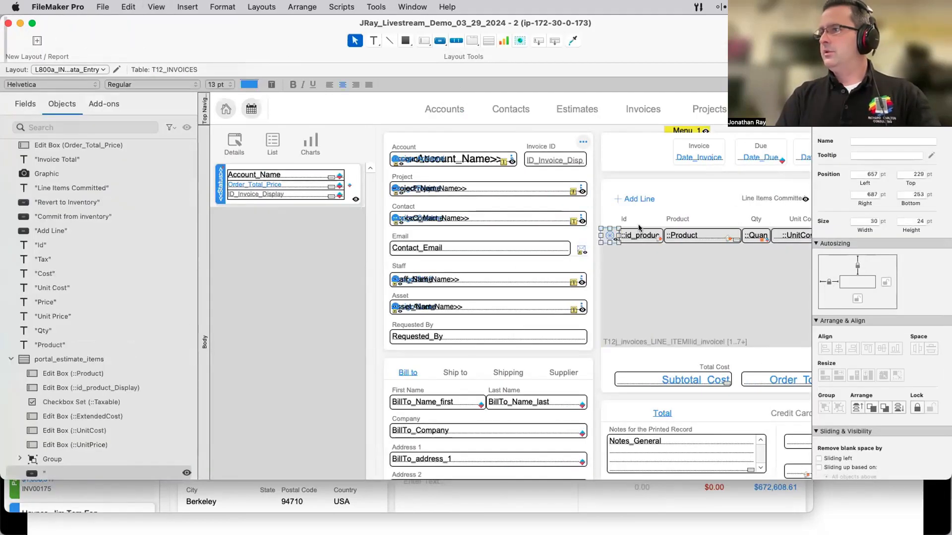
click(638, 224)
click(848, 84)
click(876, 127)
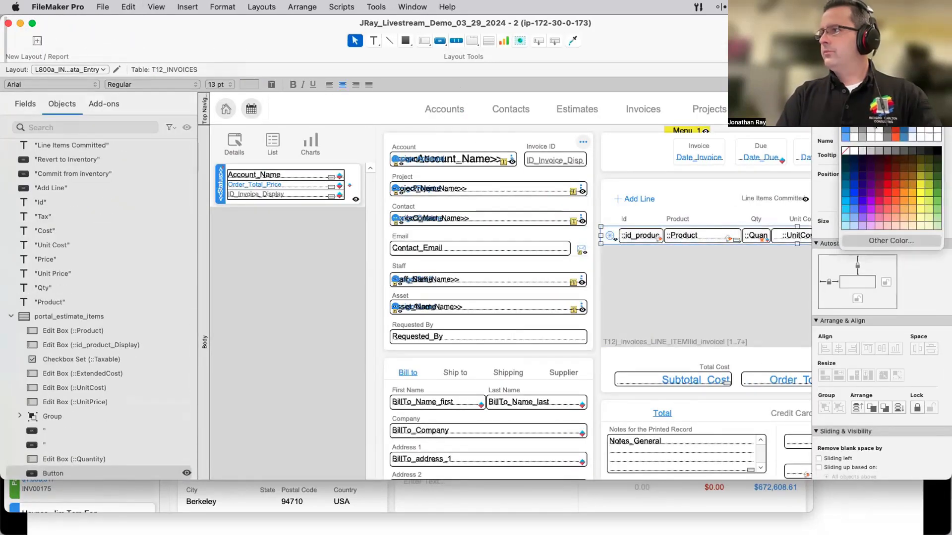
click(845, 150)
Examine the row and quantity highlighting of the line items across several invoice records in Browse mode
key(super+b)
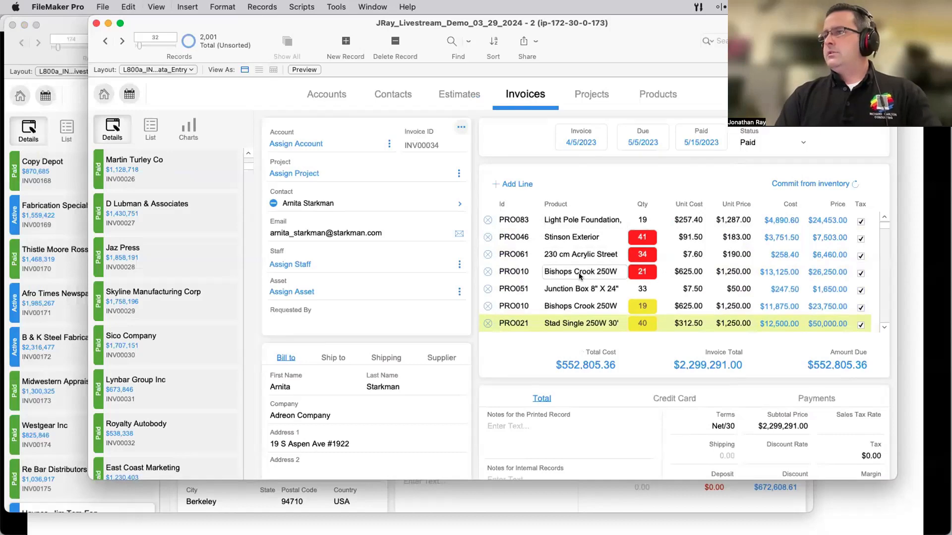
scroll(578, 273, down, 5)
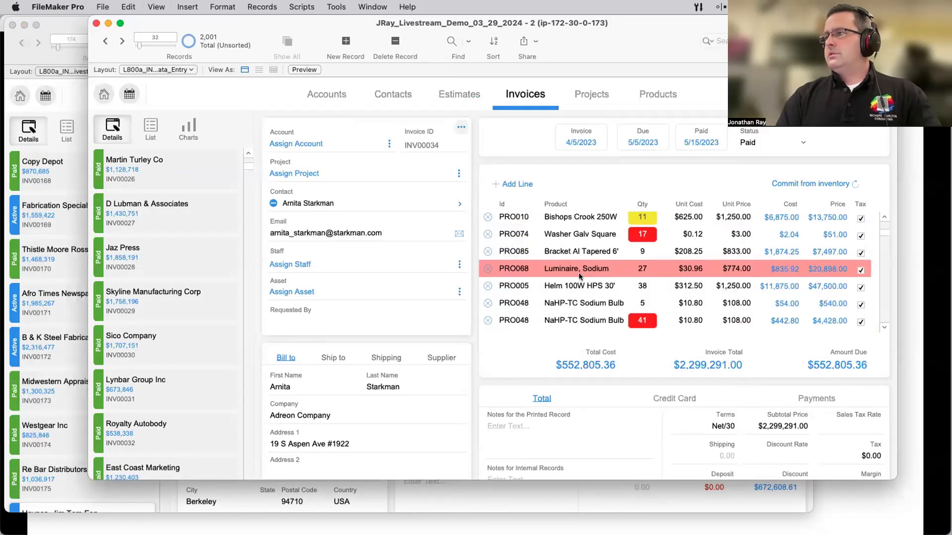
scroll(579, 273, down, 5)
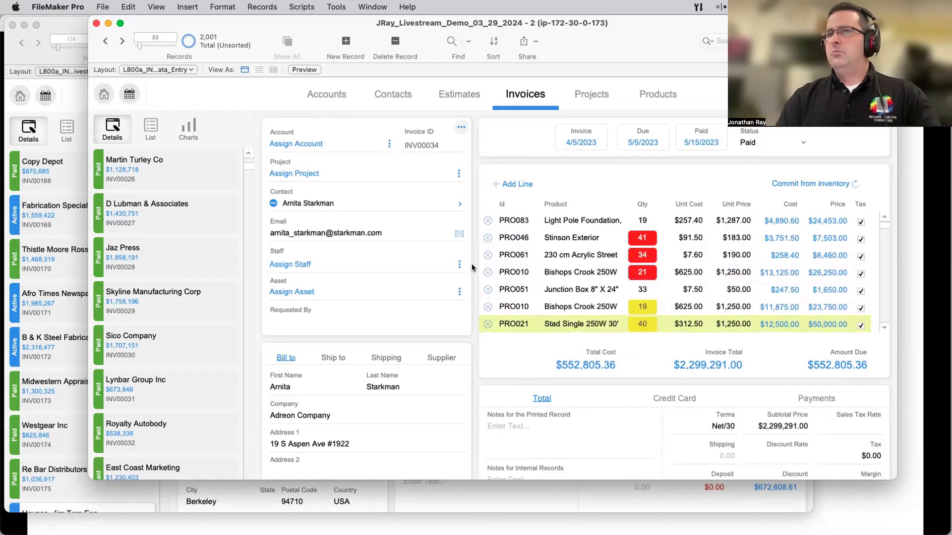
drag(241, 26, 230, 26)
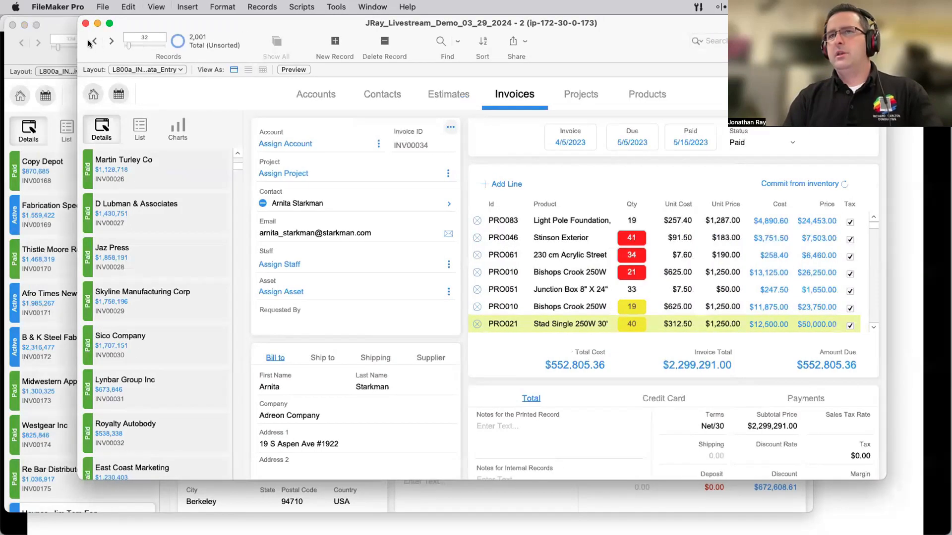
click(112, 41)
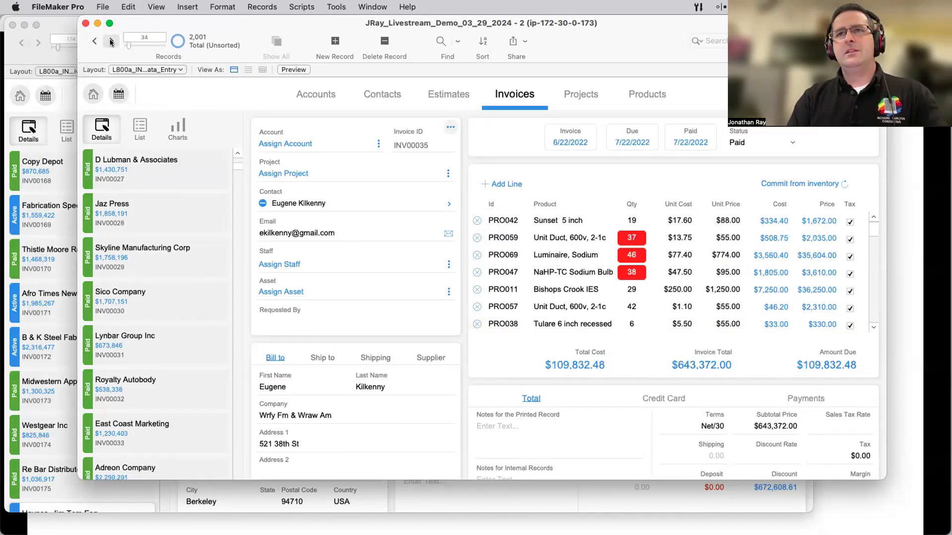
click(112, 41)
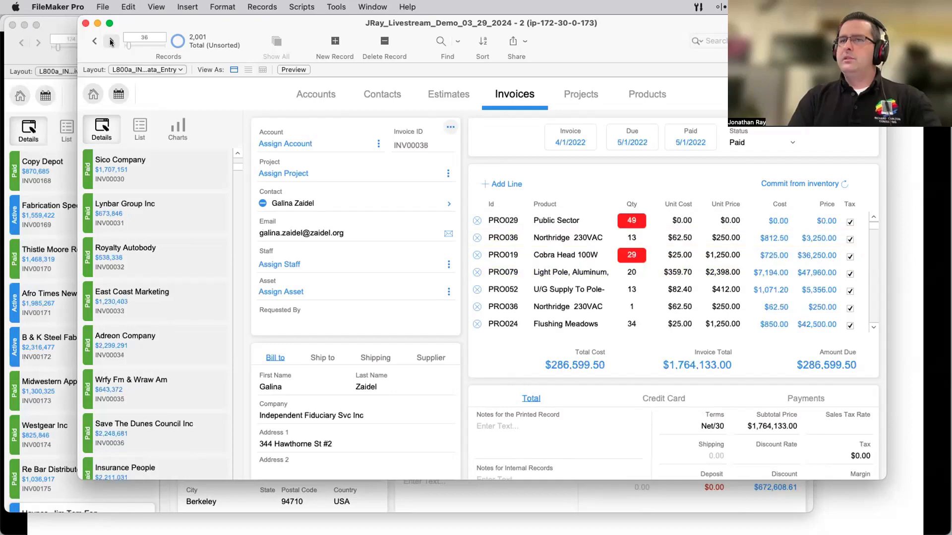
click(112, 42)
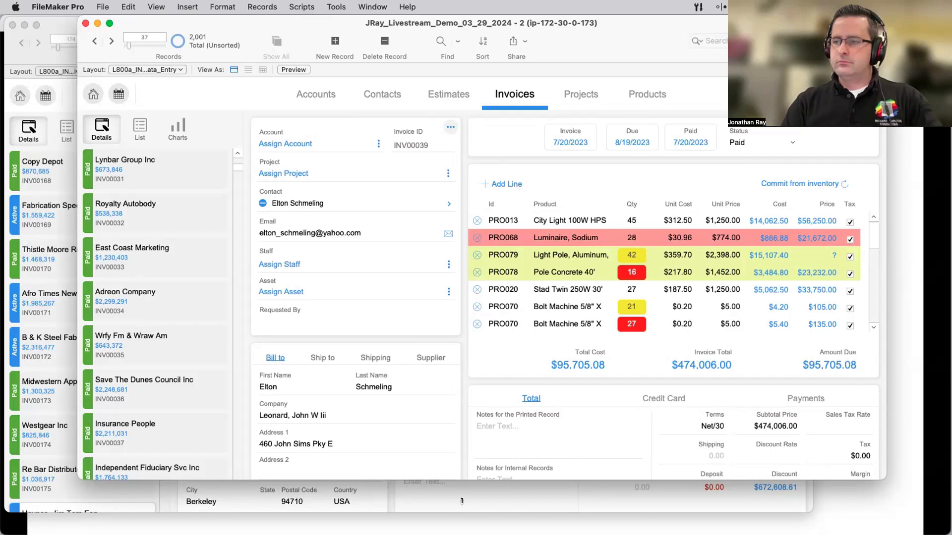
Make the window taller and inspect the conditionally formatted full-row button of the line-items portal in Layout mode
drag(462, 501, 463, 531)
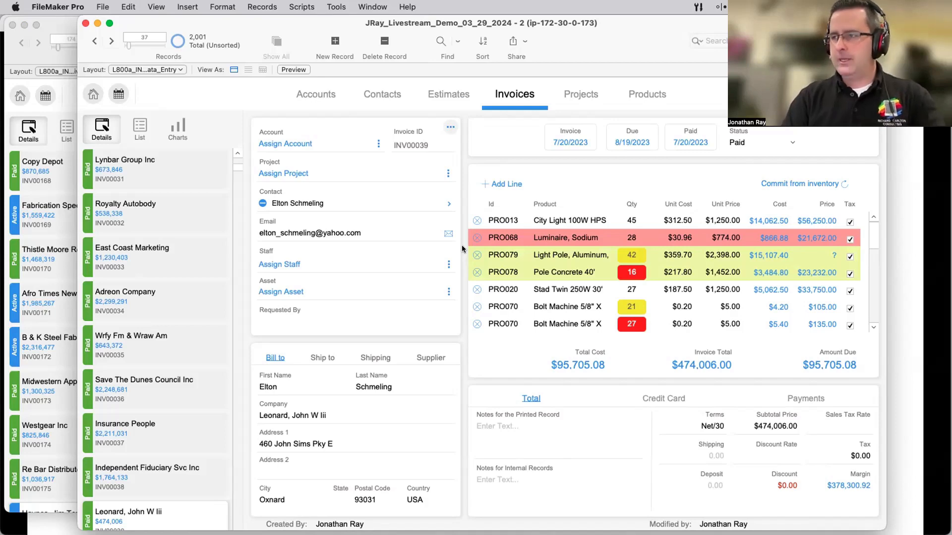
key(super+l)
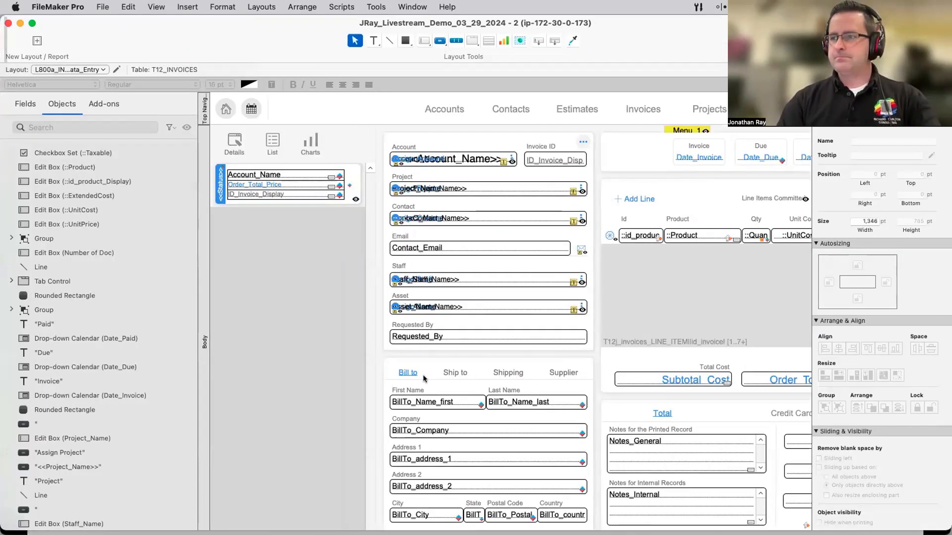
scroll(537, 373, down, 4)
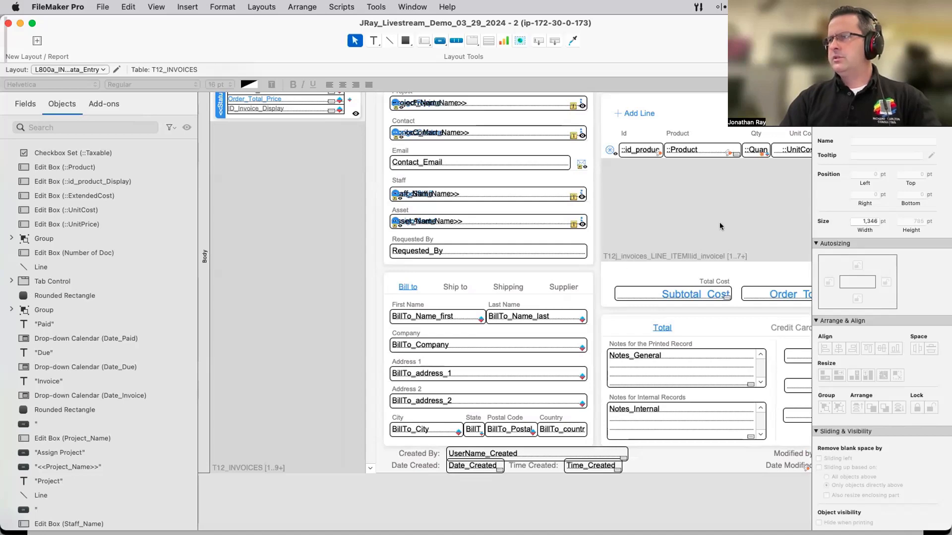
scroll(718, 222, right, 6)
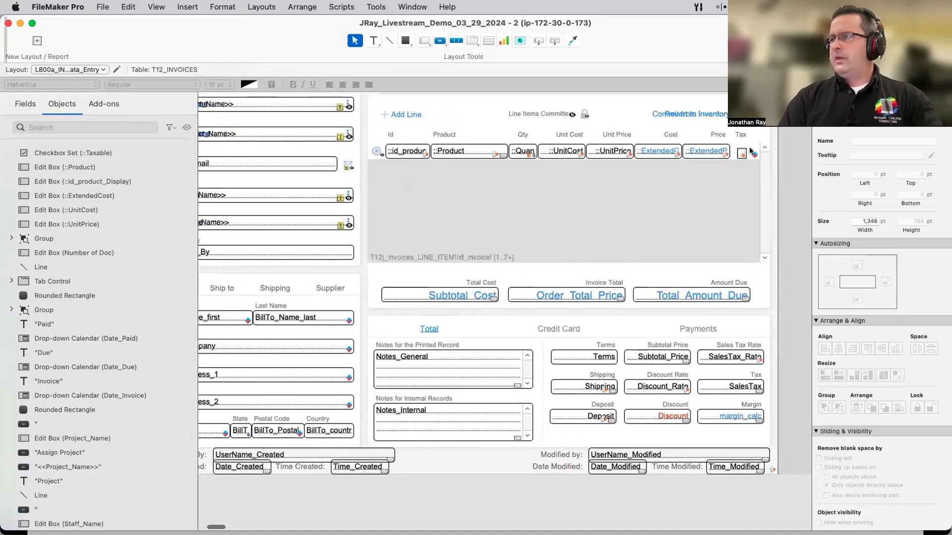
click(752, 154)
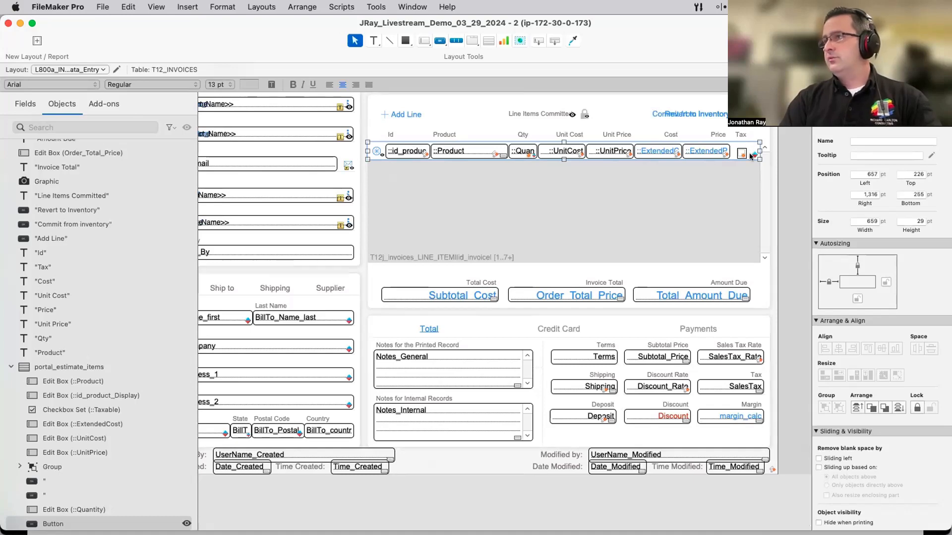
scroll(389, 319, left, 5)
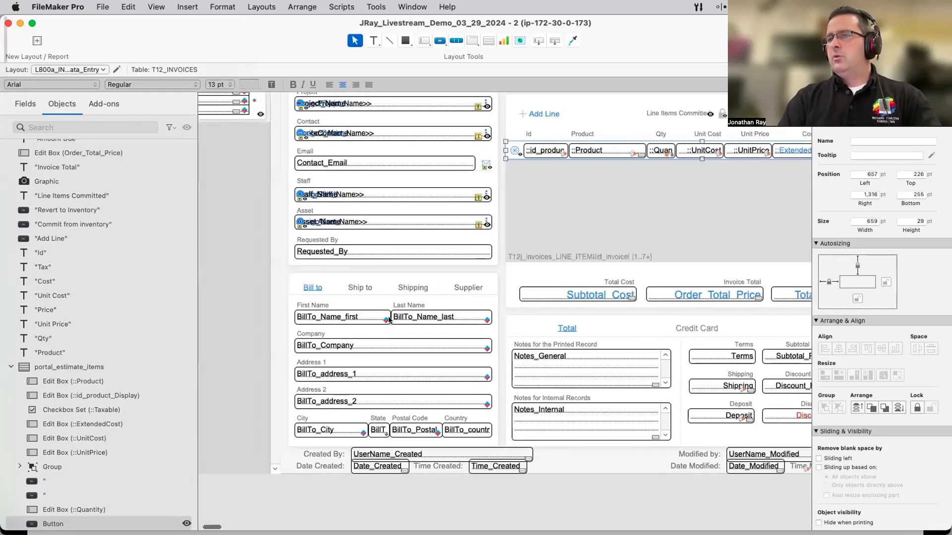
Open the conditional formatting settings of the BillTo_Name_first field in the Bill to section
click(388, 319)
scroll(457, 326, left, 2)
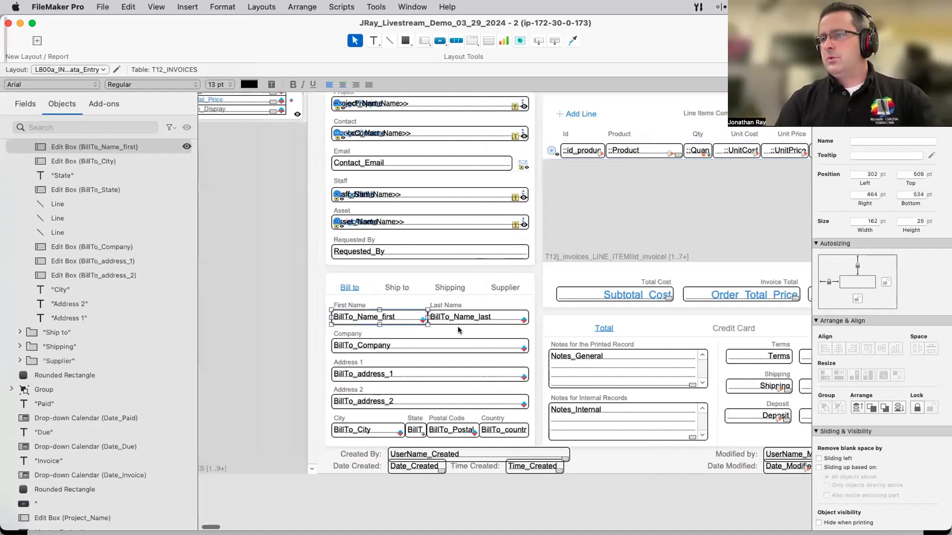
scroll(457, 326, left, 1)
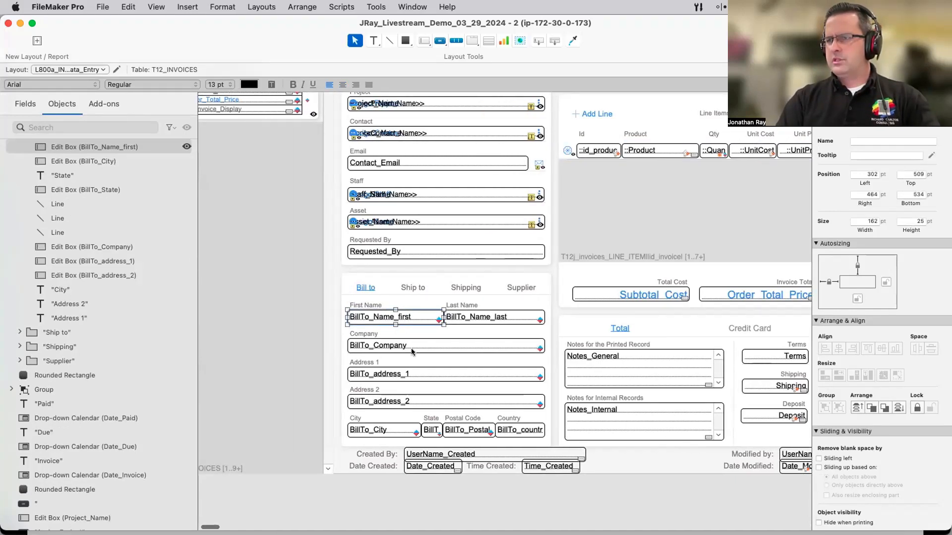
right_click(414, 319)
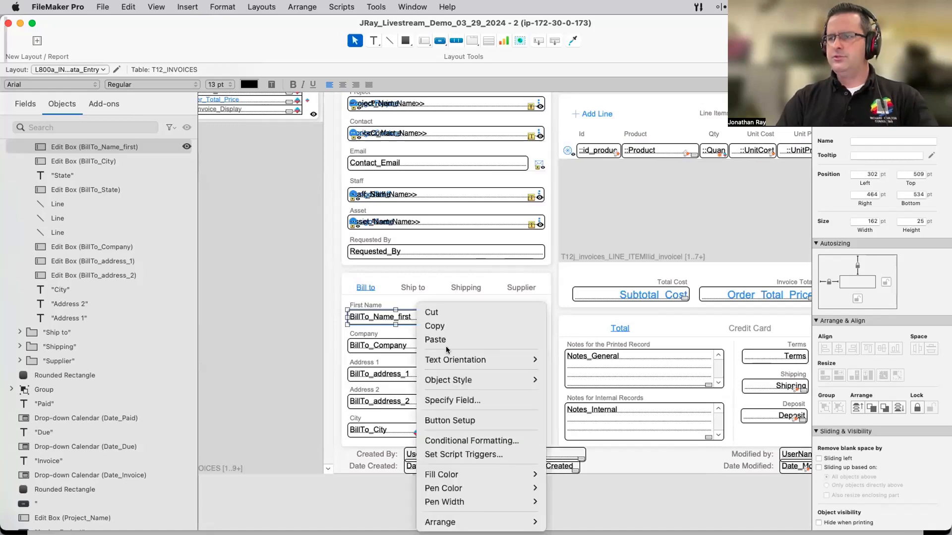
click(472, 441)
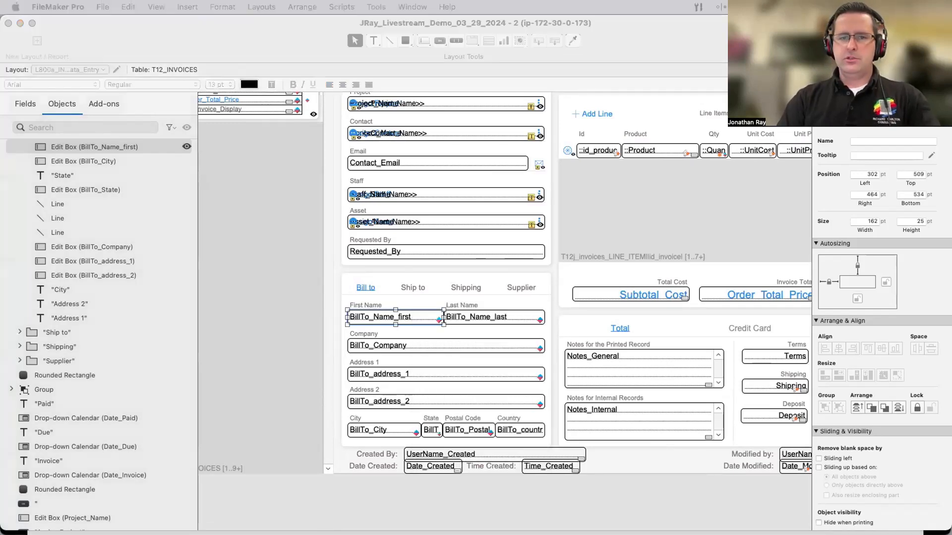
Widen and move aside the Conditional Formatting dialog, and examine its formula comparing Self with T12b_invoices_CONTACTS||id_contact::Name_First
drag(197, 147, 311, 98)
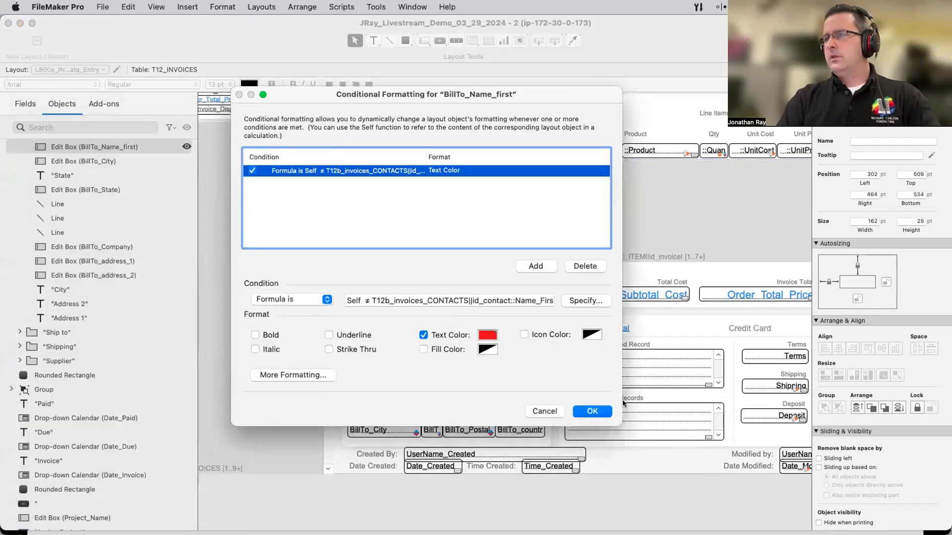
drag(621, 424, 792, 433)
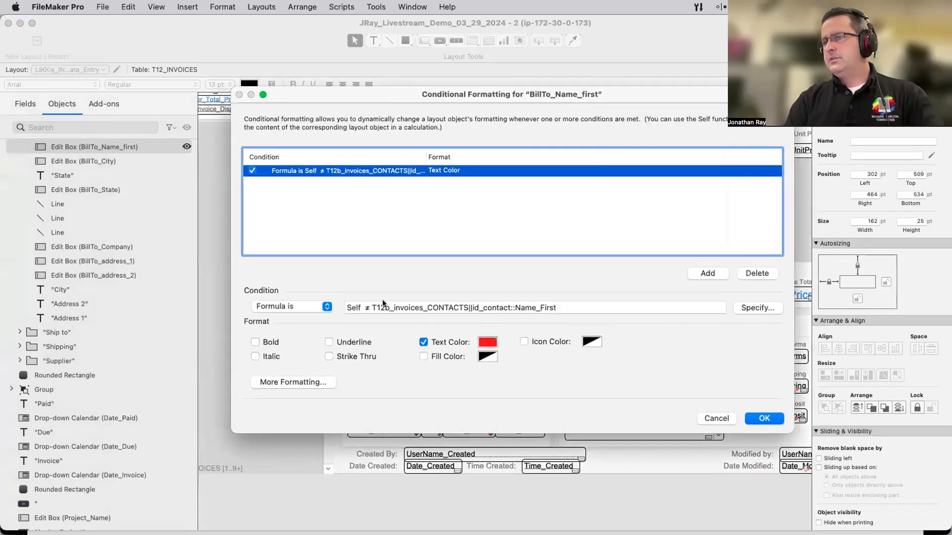
drag(375, 92, 637, 78)
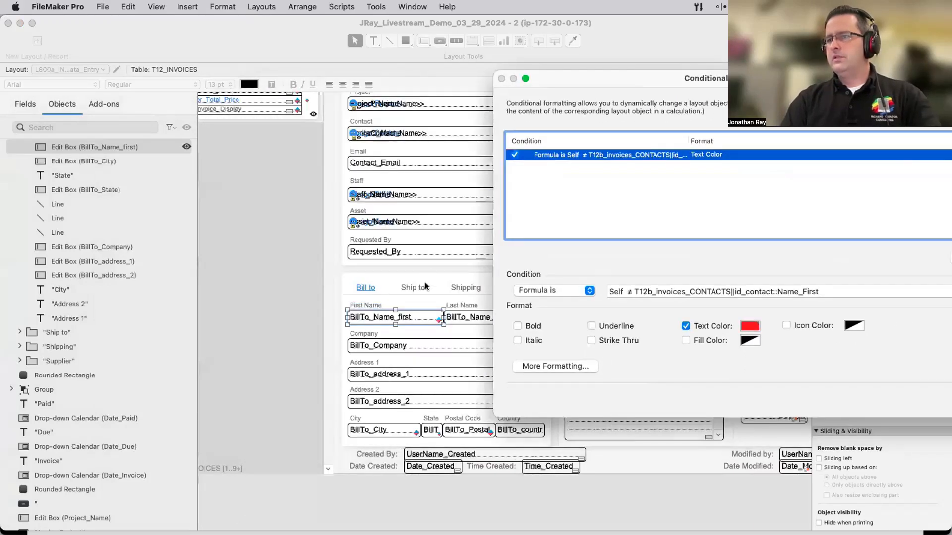
double_click(605, 292)
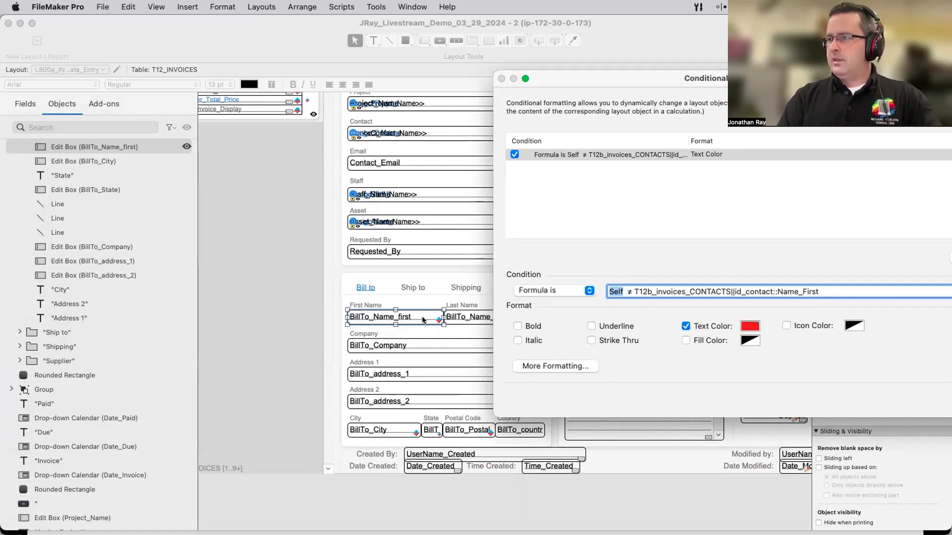
drag(634, 291, 819, 291)
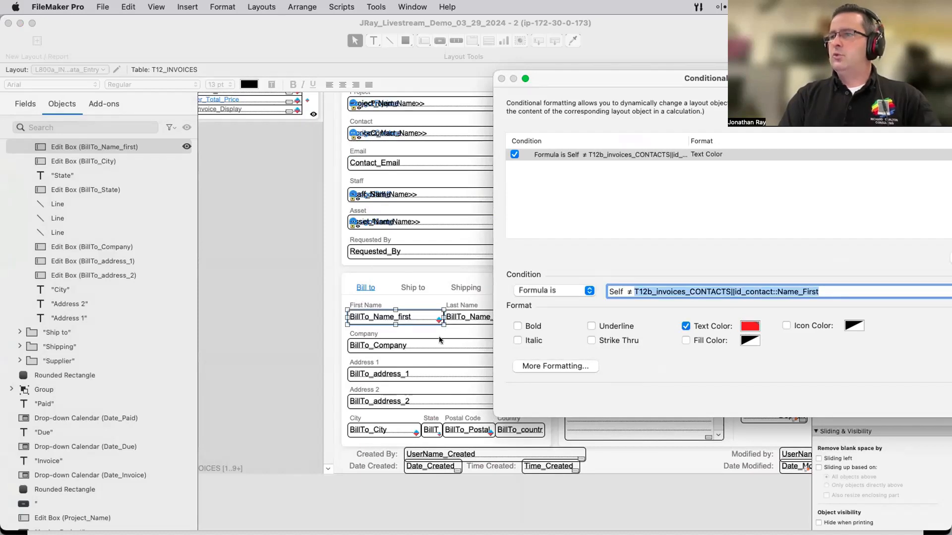
Close the Conditional Formatting dialog of the BillTo_Name_first field and return the invoice layout to Browse mode
drag(581, 78, 338, 74)
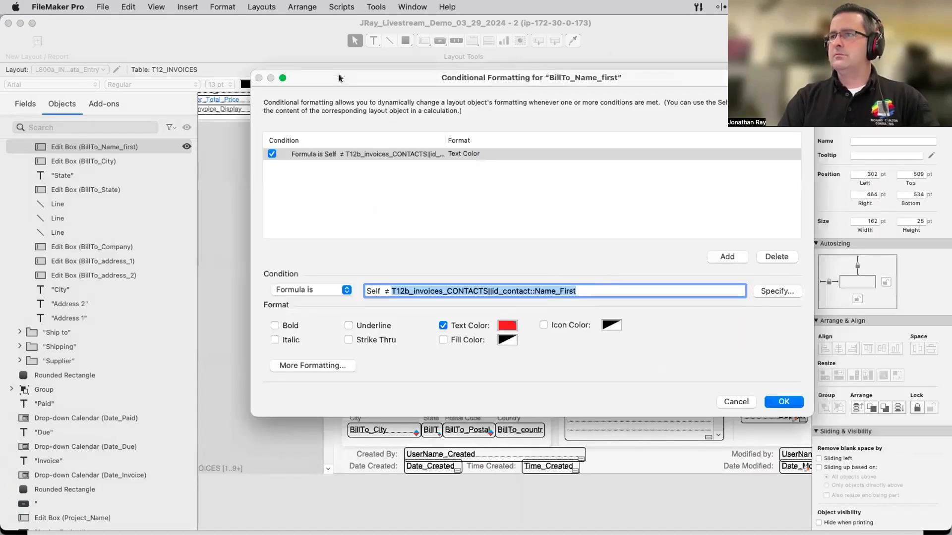
click(691, 402)
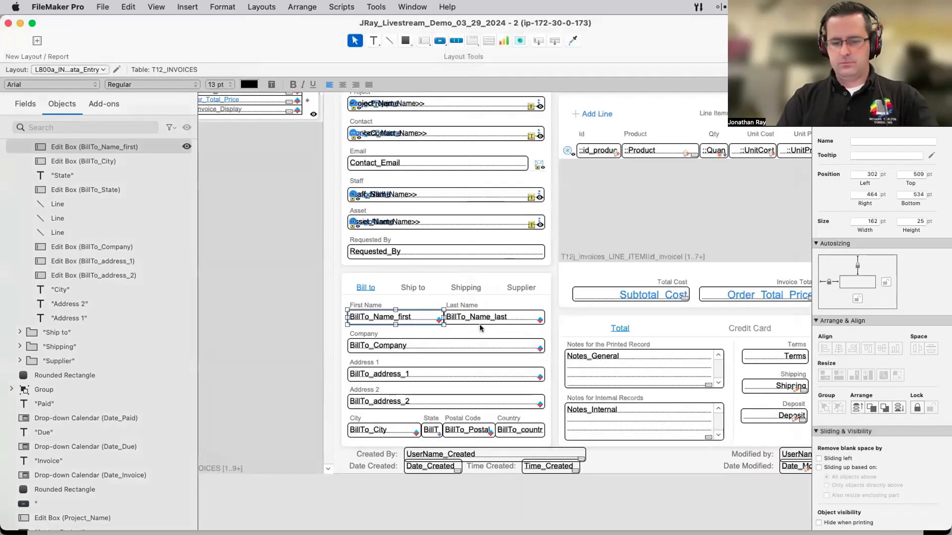
key(super+b)
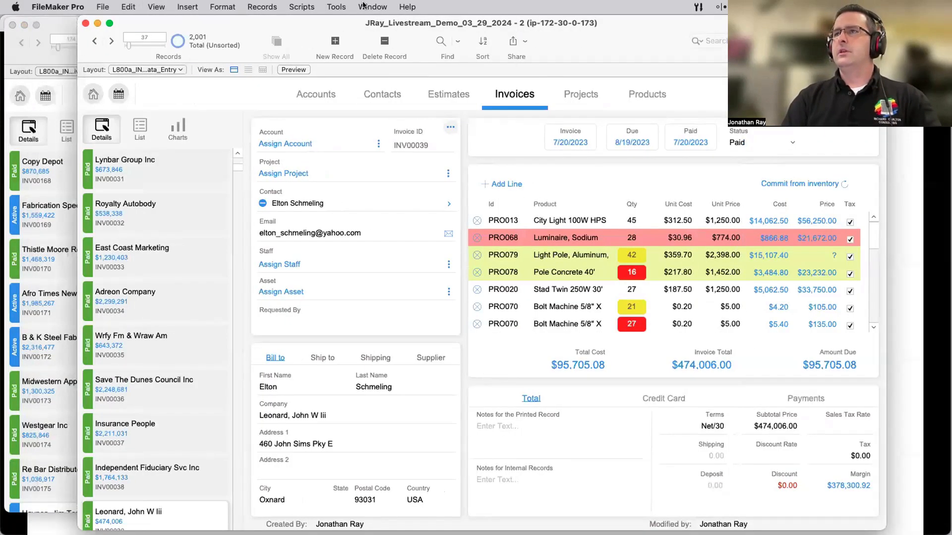
Create a new window of the invoice and go to the invoice's linked contact record in it
click(372, 6)
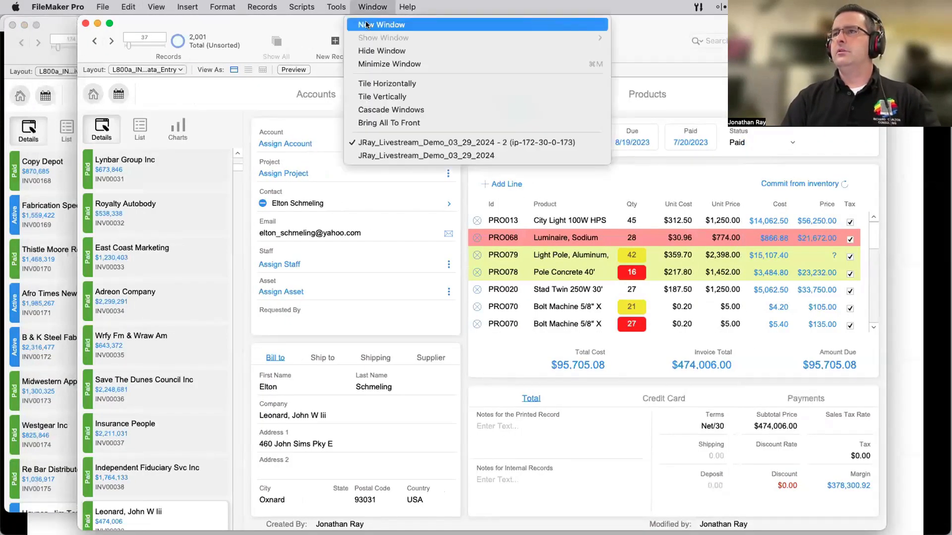
click(366, 24)
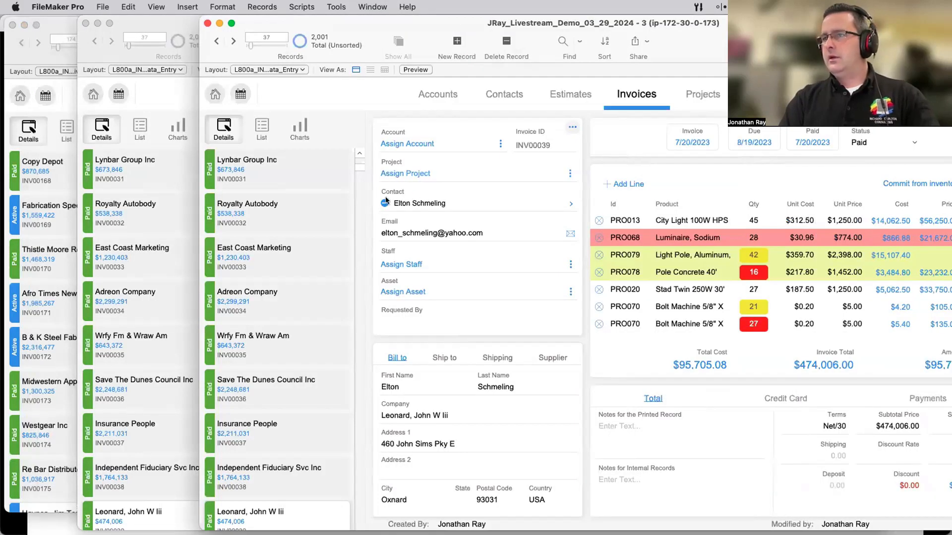
click(417, 201)
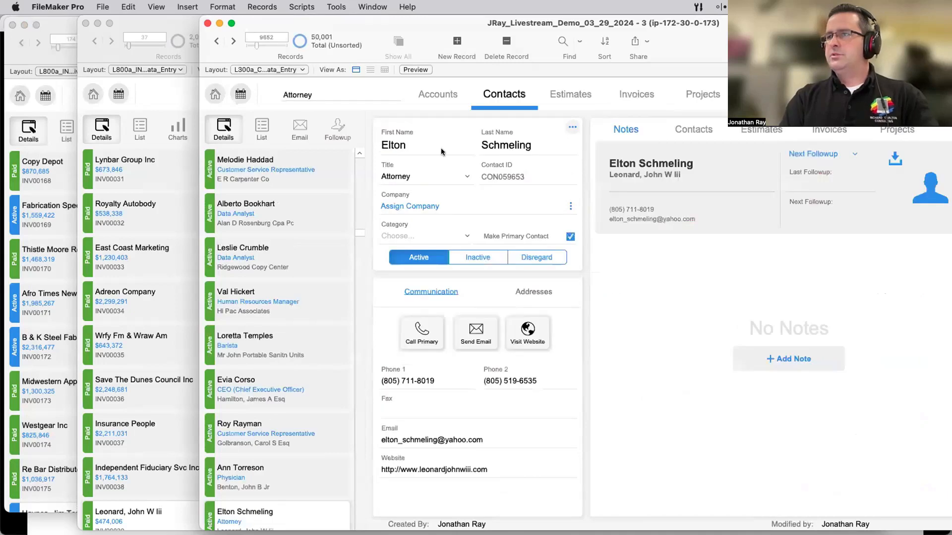
Replace the contact's first name with a different first name and commit the contact record
click(424, 144)
key(super+a)
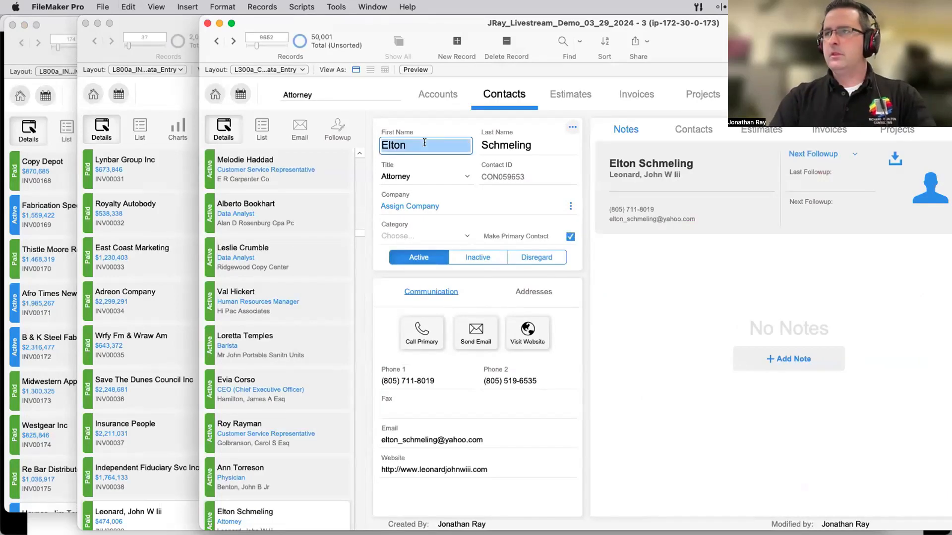
text(Billy)
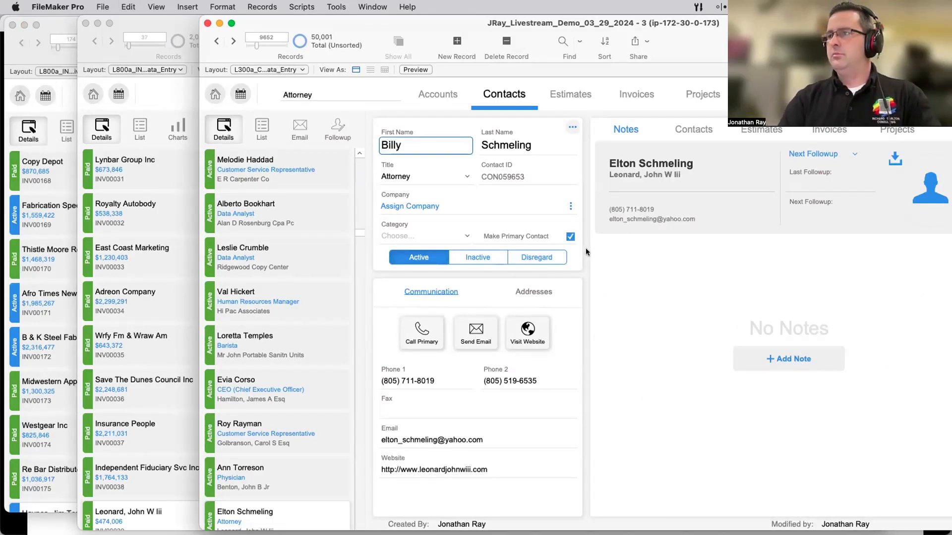
click(584, 248)
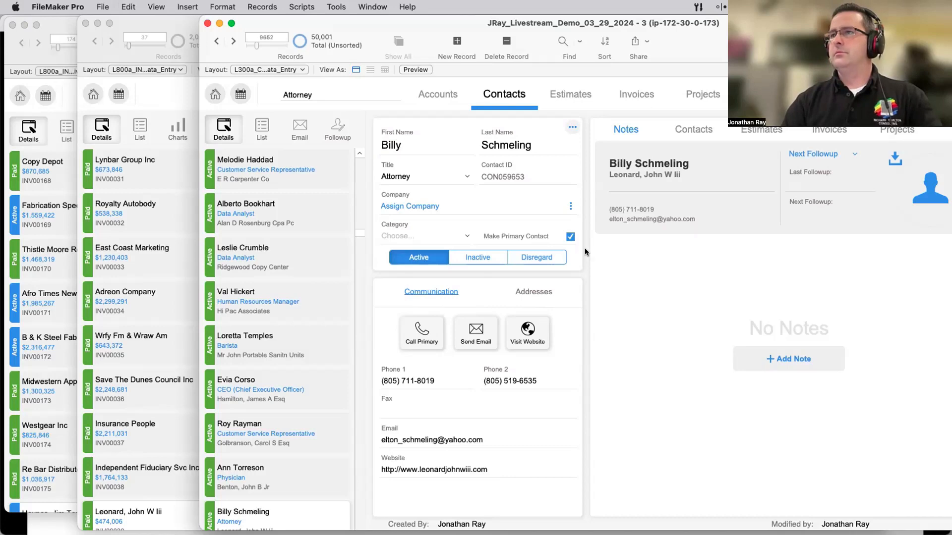
Compare the Bill to first name on the invoice with the first name on the linked contact record in the other window
click(186, 19)
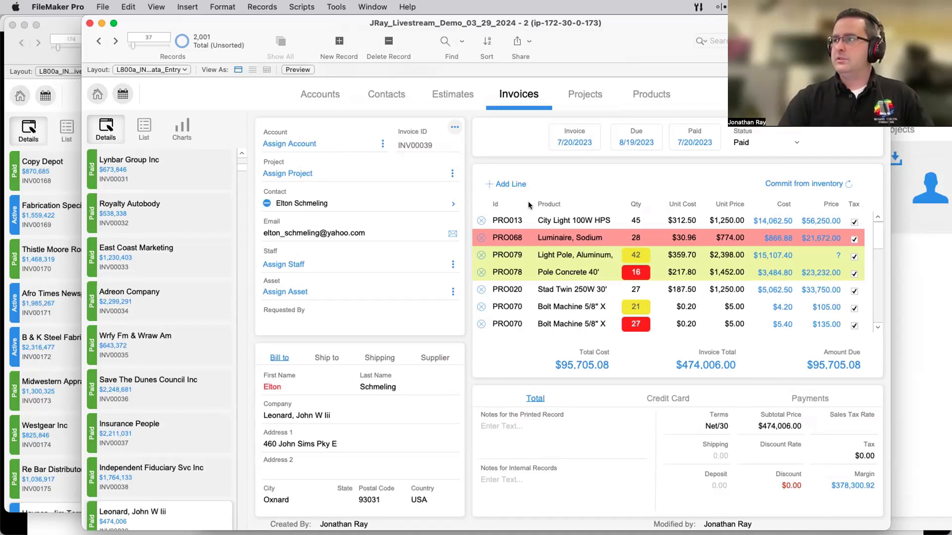
click(452, 204)
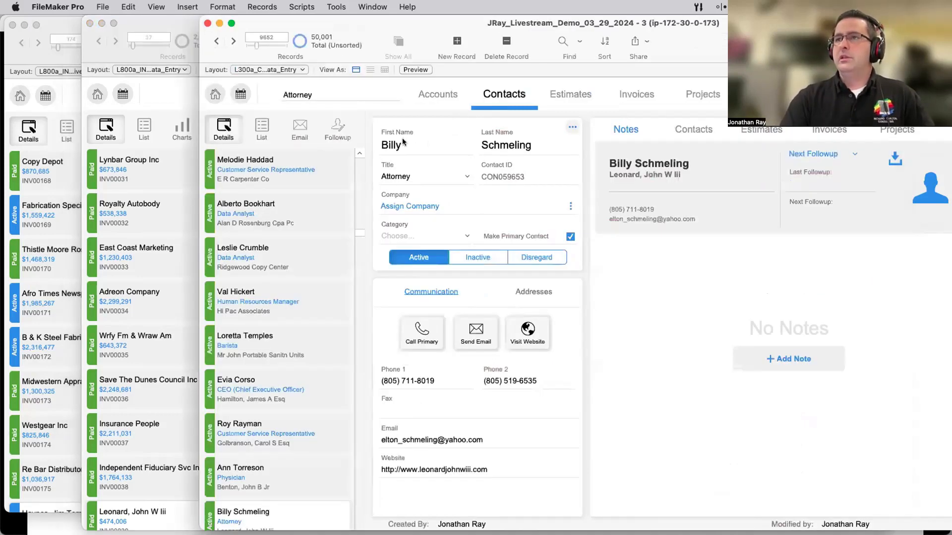
click(180, 96)
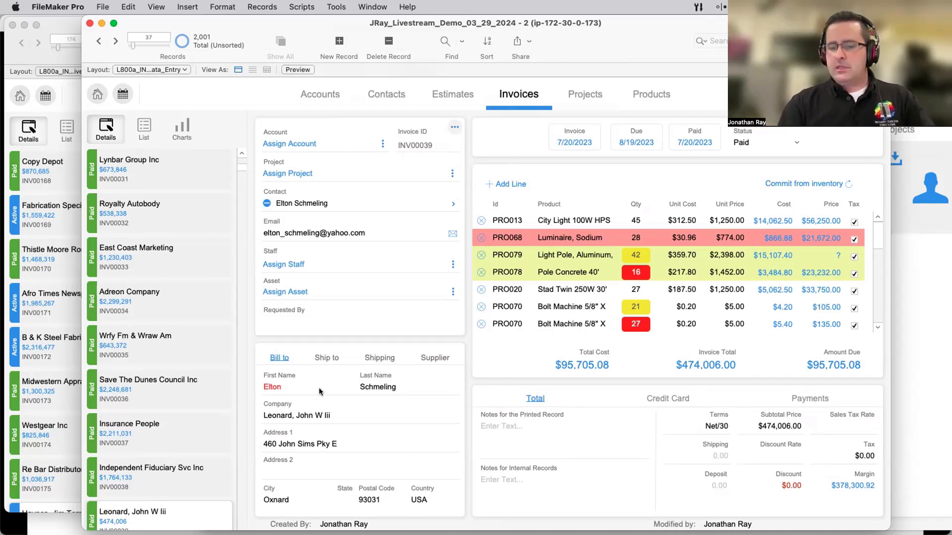
Reopen the conditional formatting settings of the BillTo_Name_first field in Layout mode and move the dialog fully into view
key(super+l)
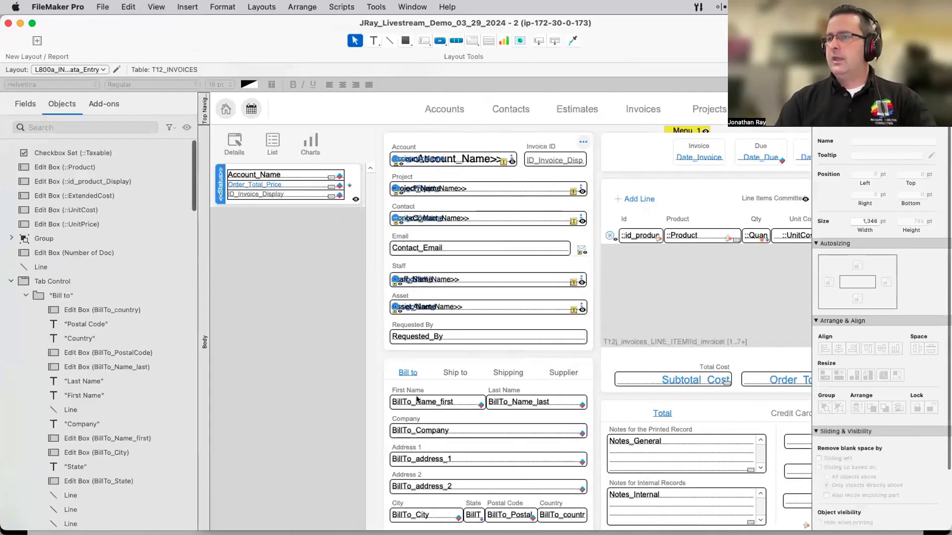
click(417, 399)
right_click(416, 399)
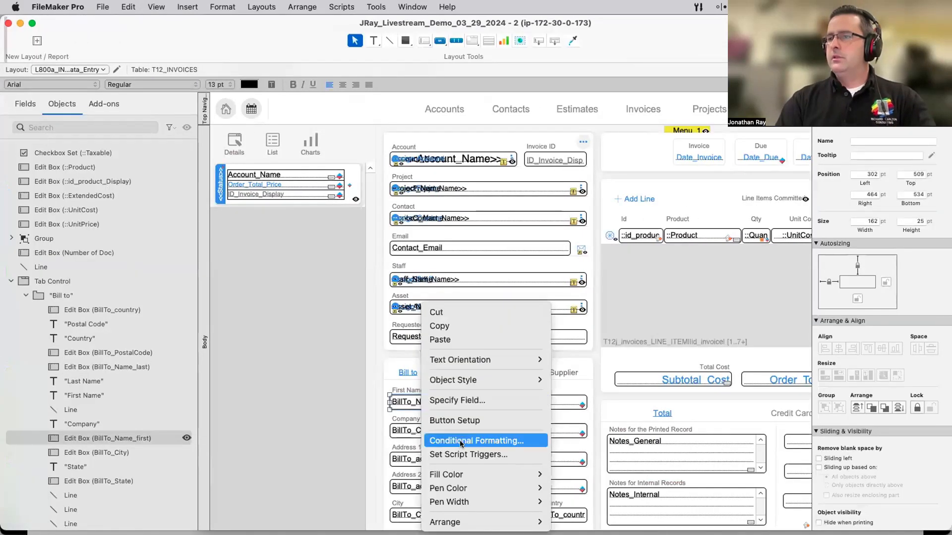
click(476, 441)
drag(83, 124, 712, 131)
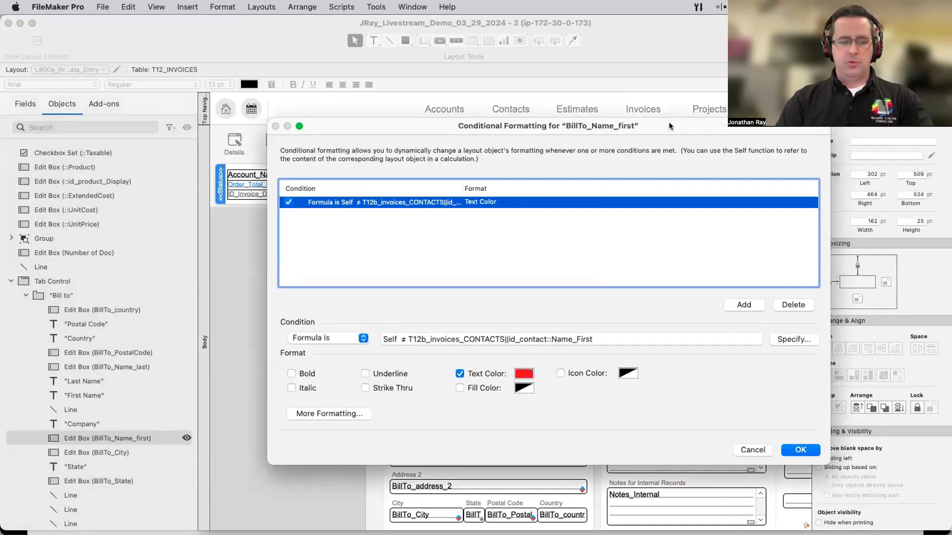
Switch to the PowerPoint slide show and reveal the next bullet on the Conditional Formatting slide
key(super+Tab)
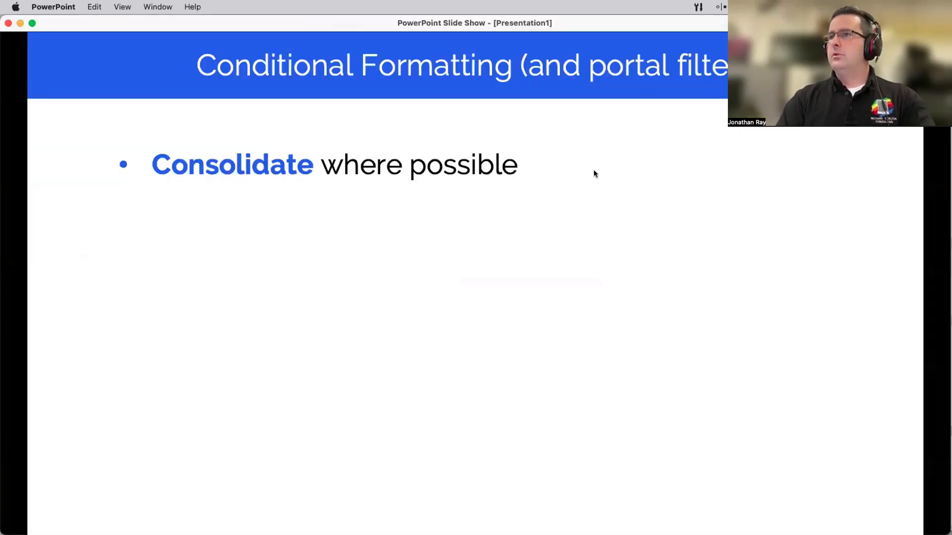
key(Right)
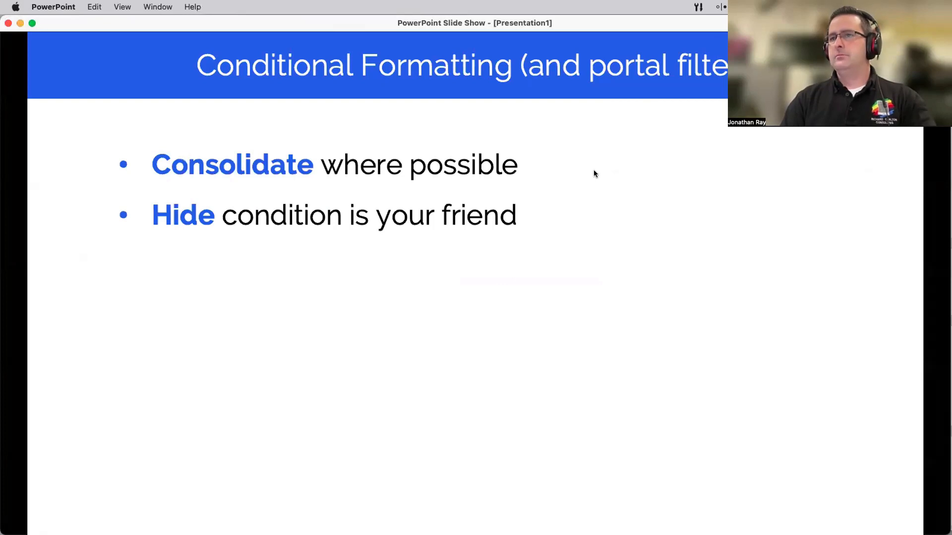
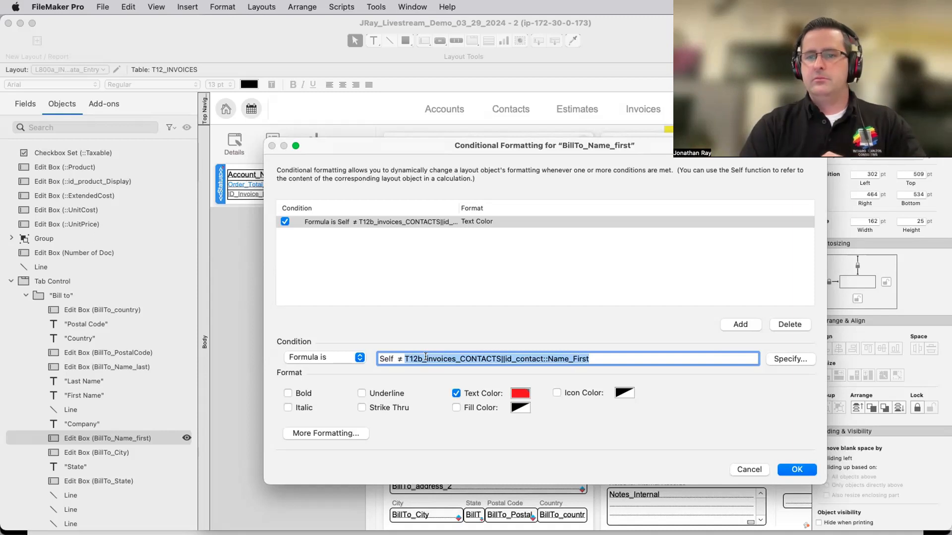
Examine the related contact field T12b_invoices_CONTACTS||id_contact::Name_First in the BillTo_Name_first formula and close the dialog
drag(592, 358, 404, 357)
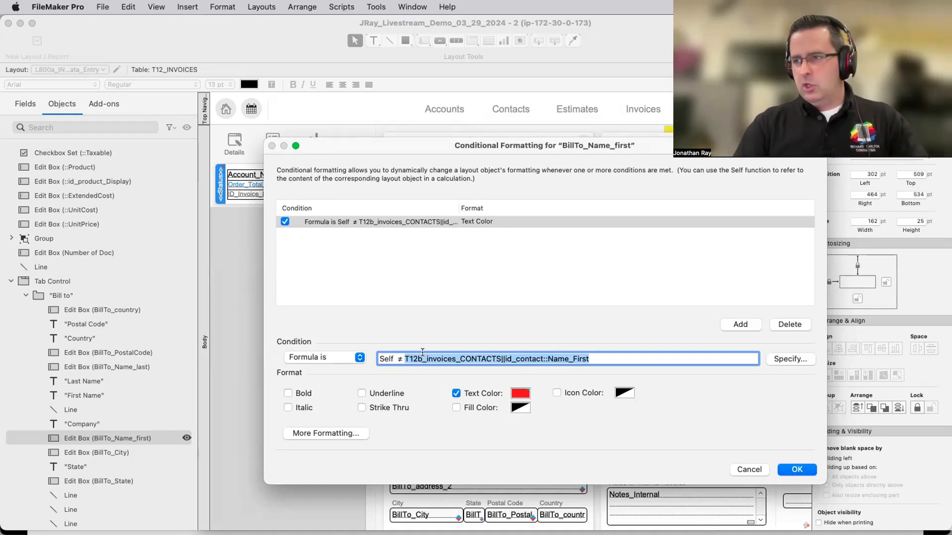
drag(601, 357, 401, 357)
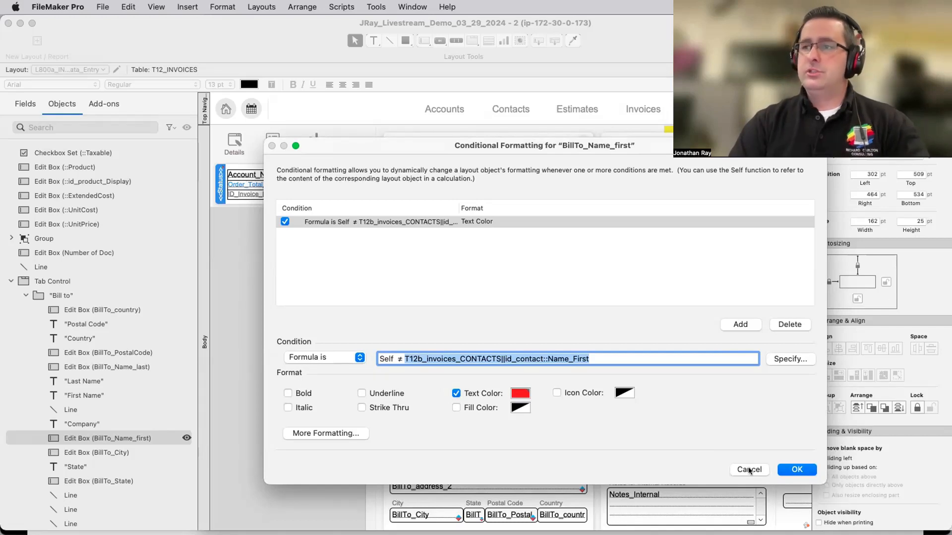
drag(592, 358, 403, 357)
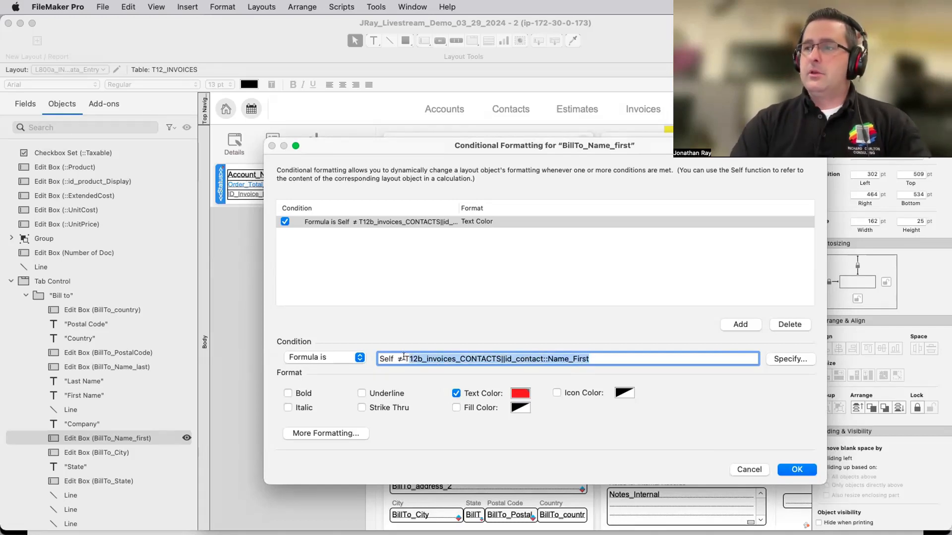
click(581, 358)
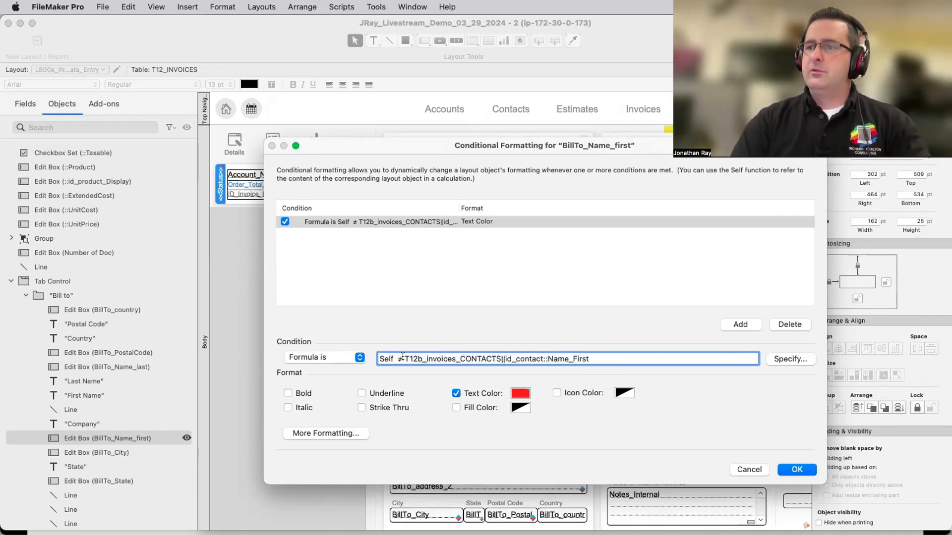
drag(402, 356, 582, 351)
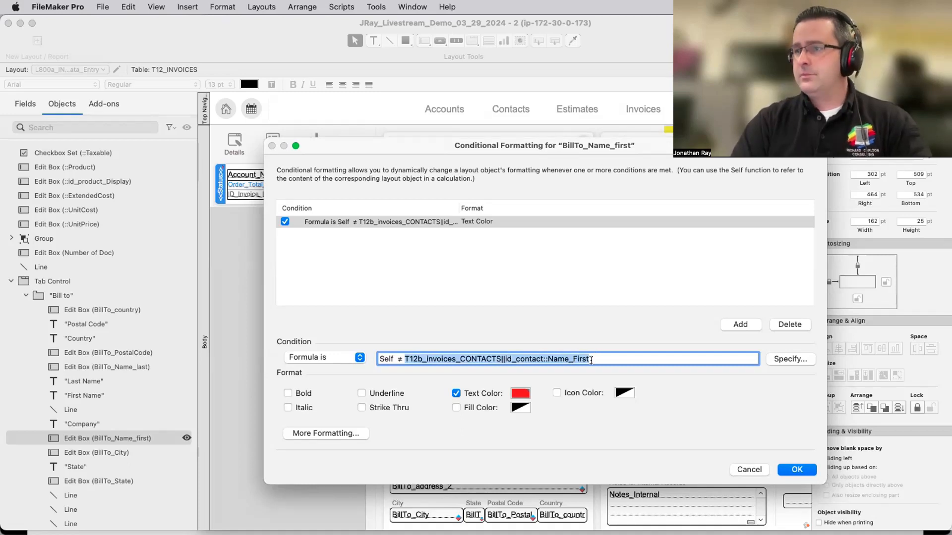
click(794, 470)
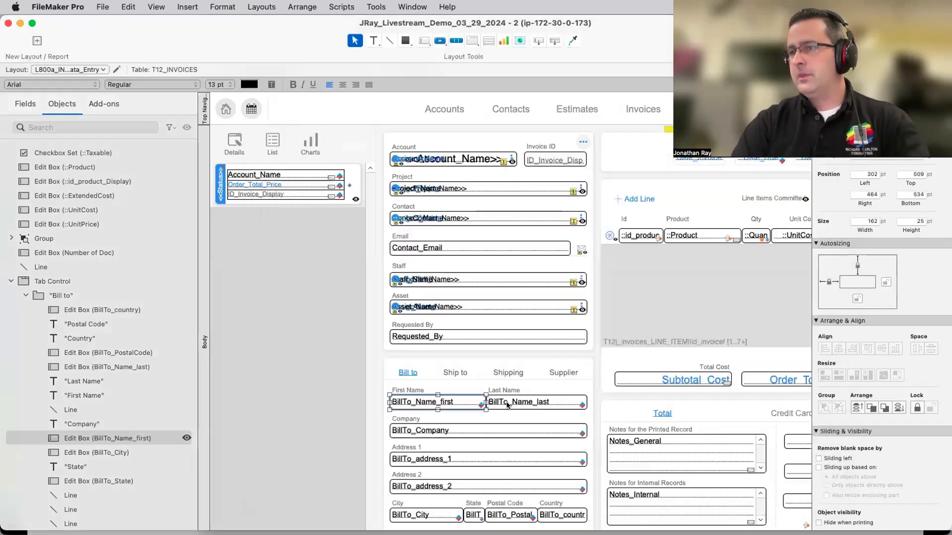
Open the conditional formatting settings of the BillTo_Company field and widen the Condition column to show the full formula
scroll(506, 406, down, 5)
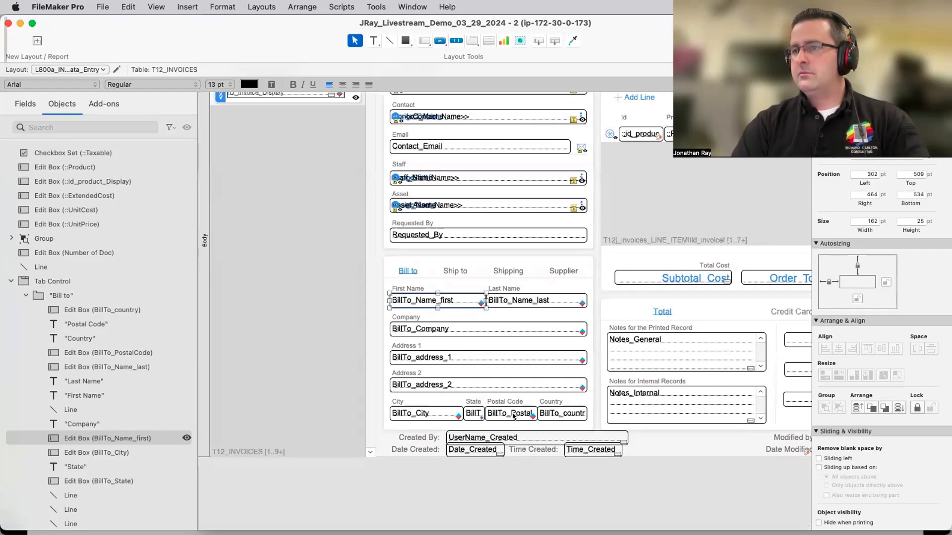
click(468, 330)
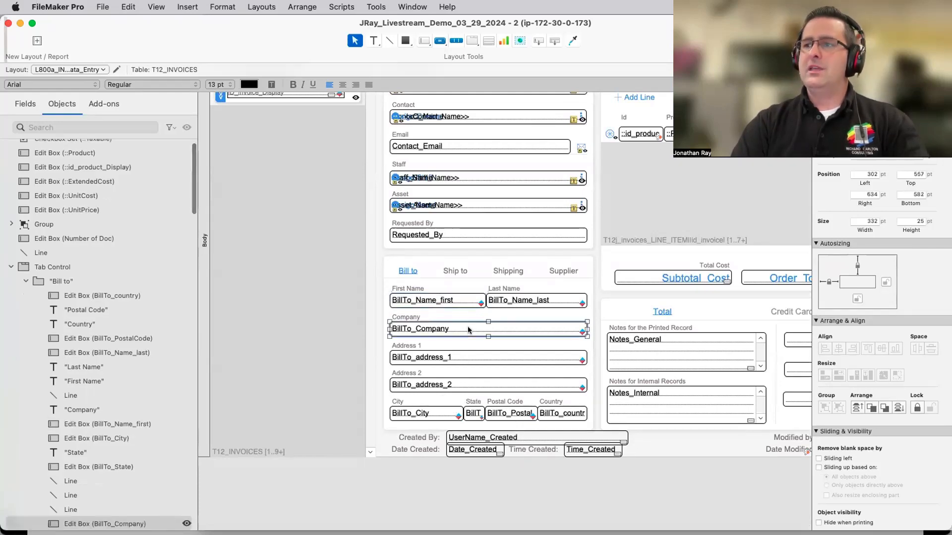
right_click(468, 329)
click(504, 440)
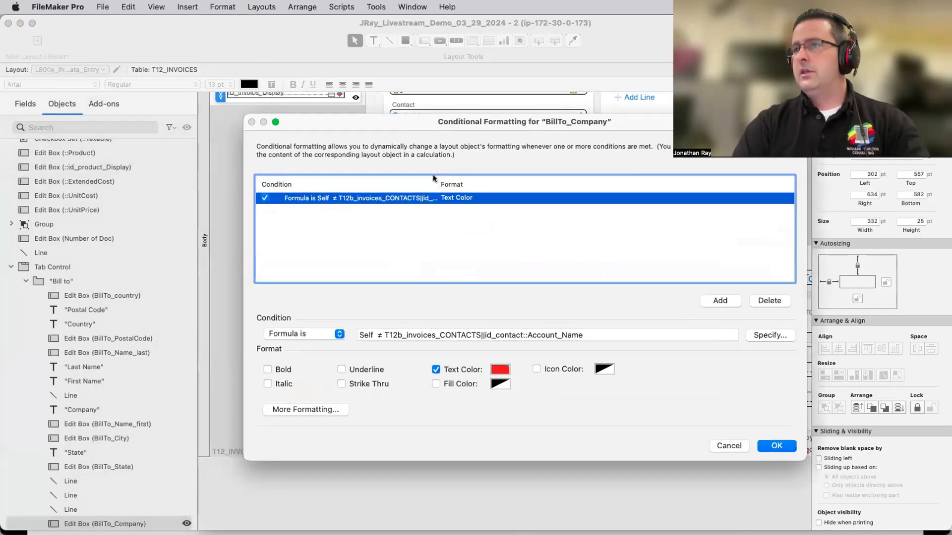
drag(435, 182, 531, 181)
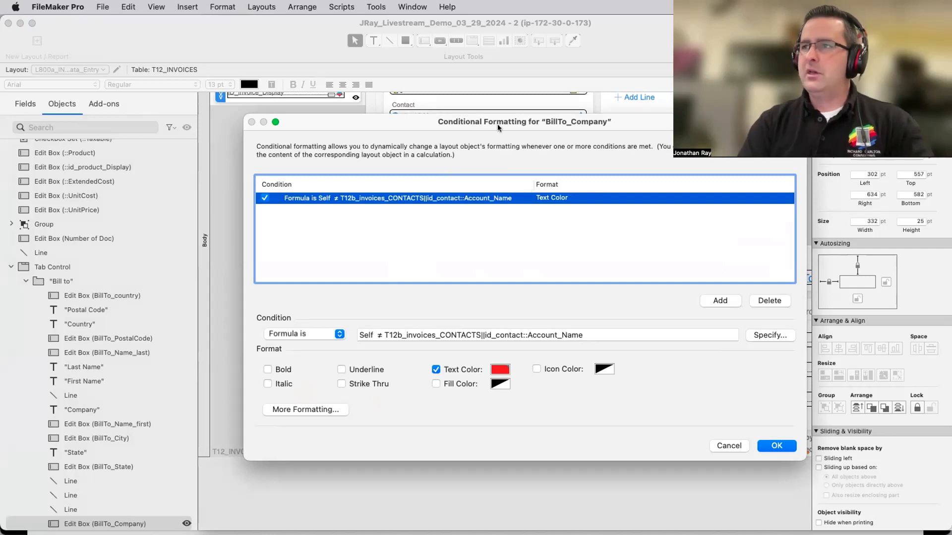
Examine the BillTo_Company formula comparing Self with T12b_invoices_CONTACTS||id_contact::Account_Name, and close the dialog without changes
drag(382, 126, 614, 114)
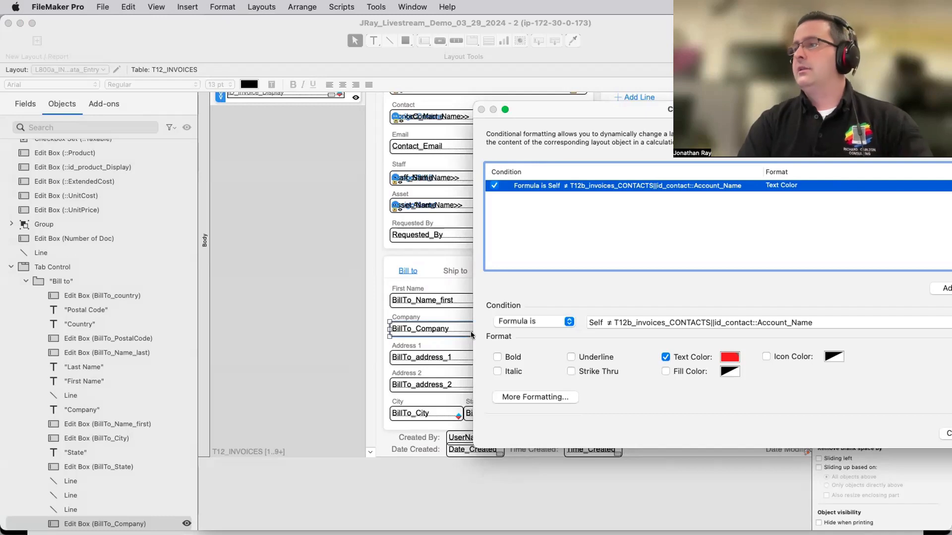
drag(816, 323, 614, 323)
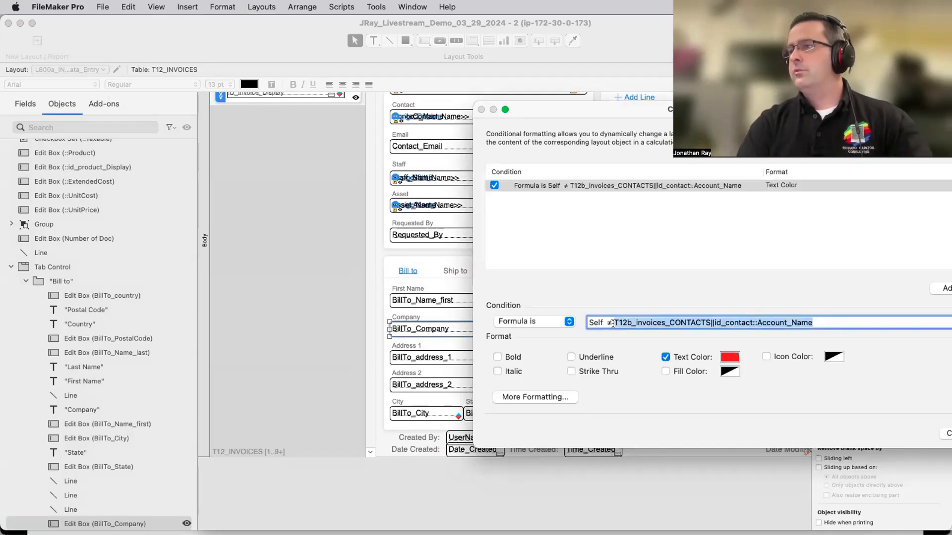
drag(586, 116, 375, 127)
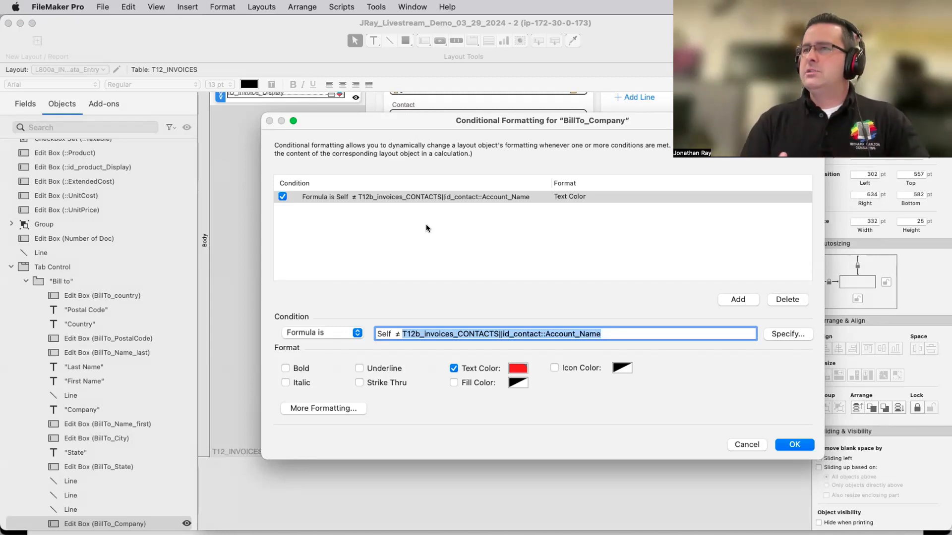
click(746, 445)
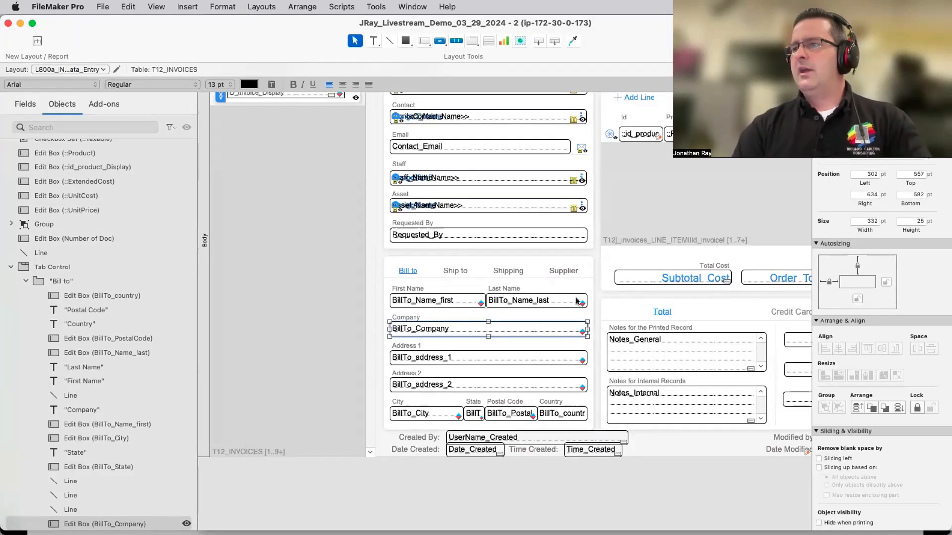
click(595, 300)
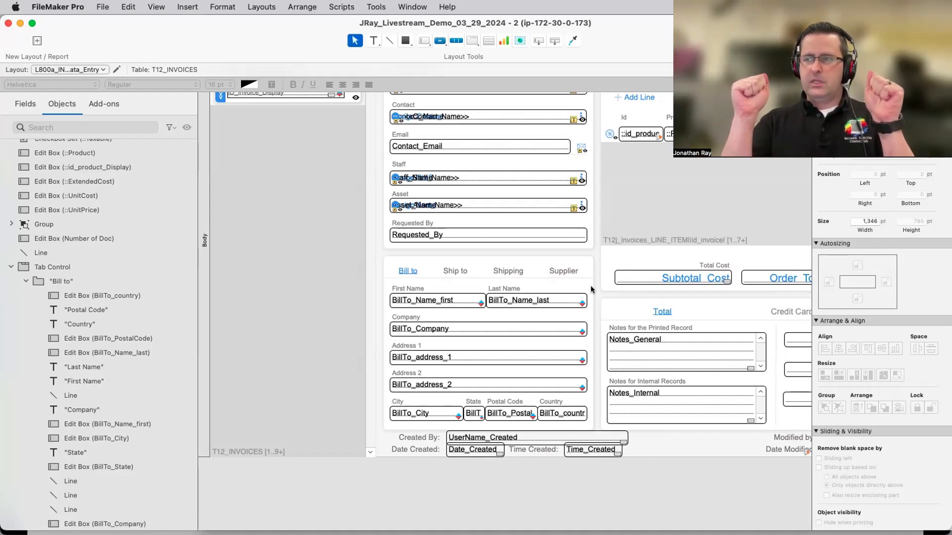
click(437, 38)
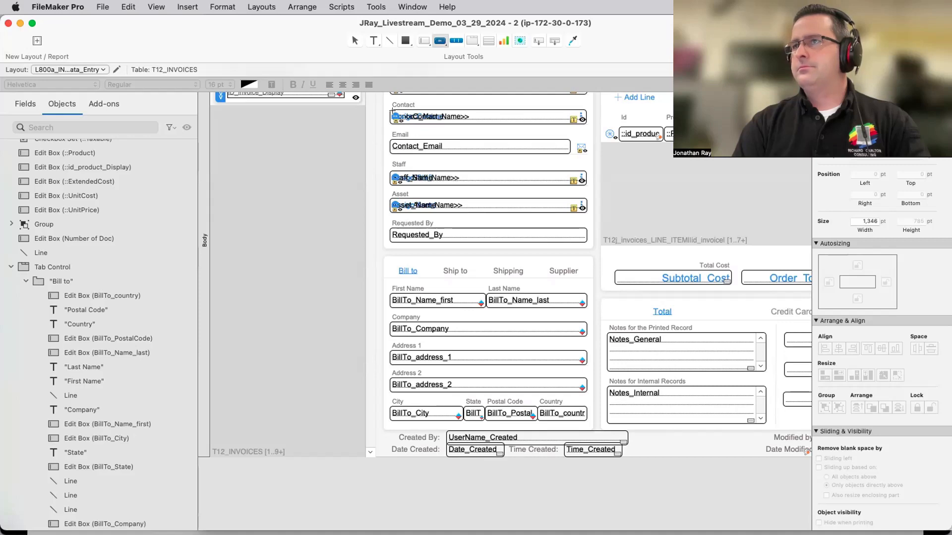
scroll(563, 278, up, 5)
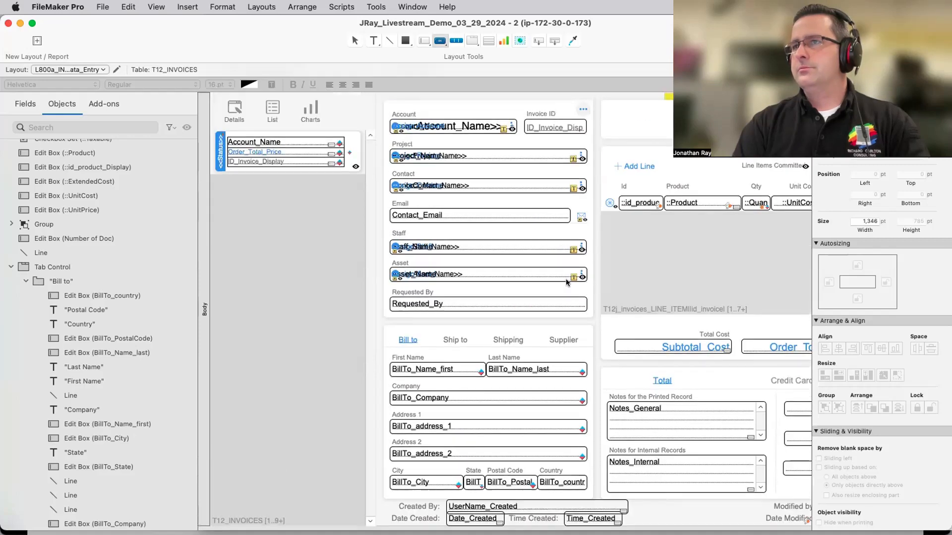
click(353, 39)
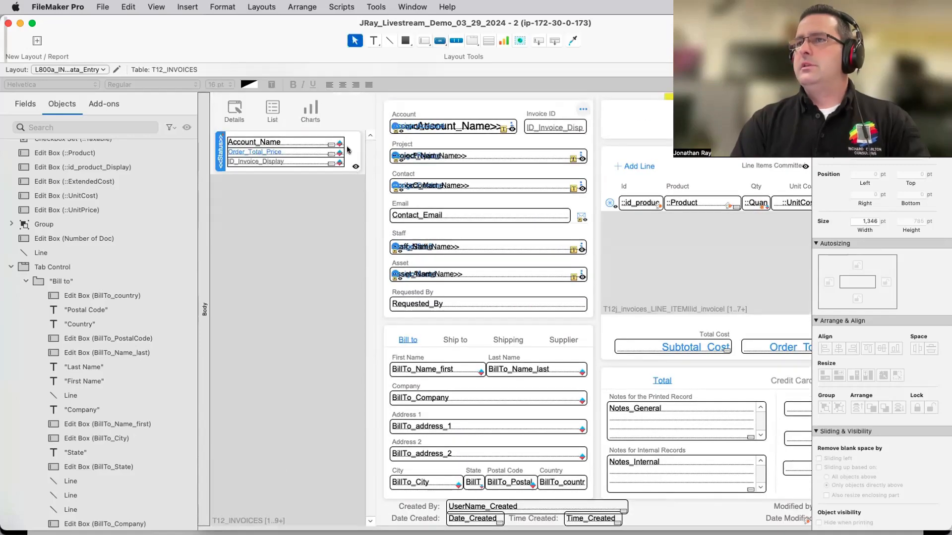
Duplicate the small indicator button beside Order_Total_Price and place the copy above BillTo_Name_last, at about 621 pt left and 490 pt top
click(350, 152)
key(super+x)
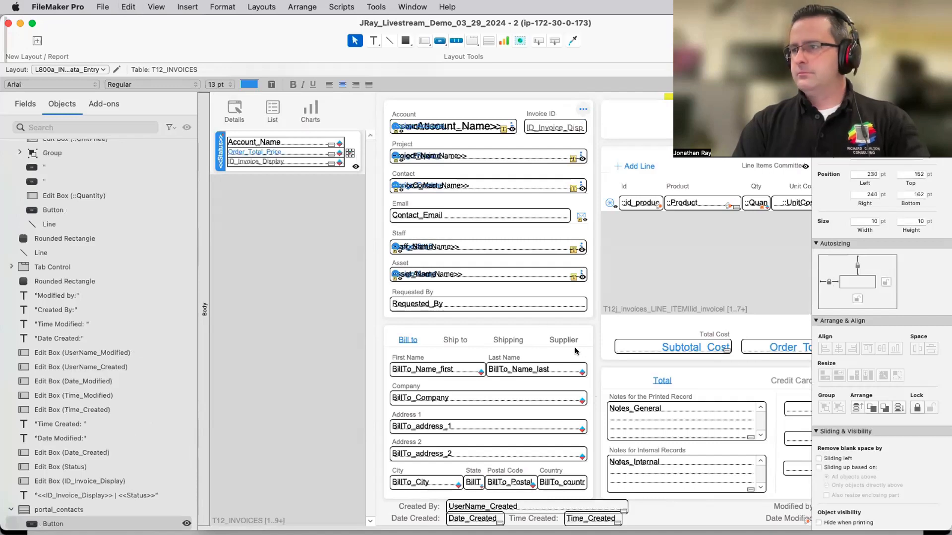
key(super+v)
drag(575, 350, 578, 360)
key(Right)
key(Right)
key(Right)
key(Right)
key(Right)
key(Right)
key(Right)
key(Right)
key(Right)
key(Right)
key(Right)
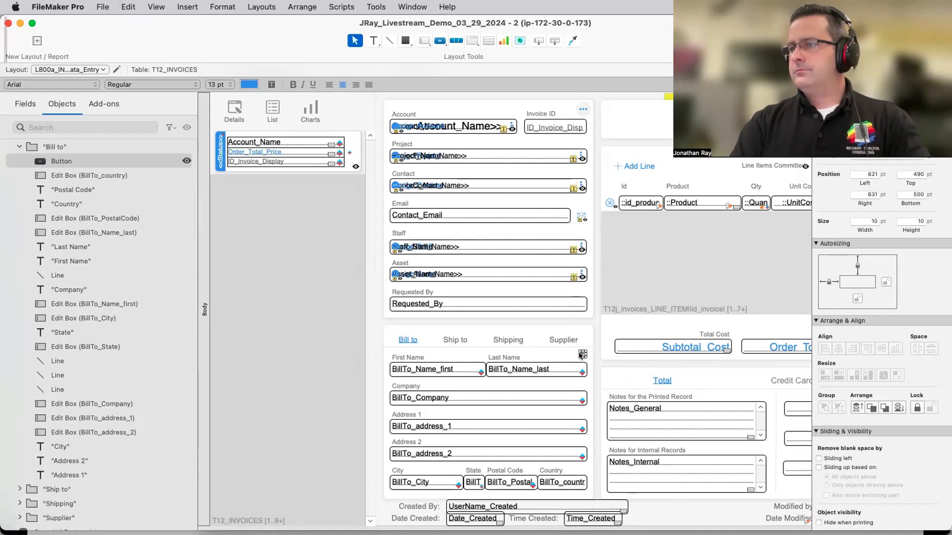
Open the conditional formatting settings of the indicator button in the Bill to tab and widen the Condition column
right_click(582, 355)
click(619, 439)
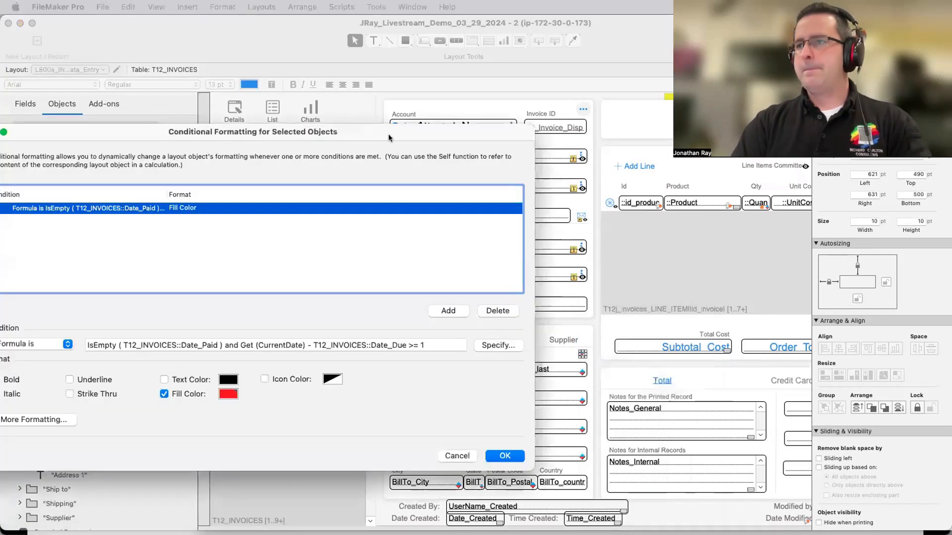
drag(389, 138, 710, 138)
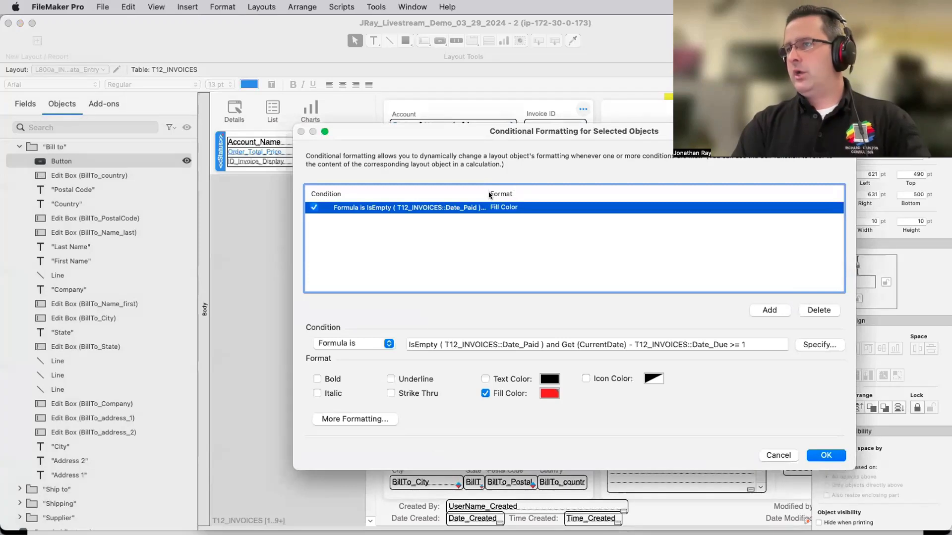
drag(488, 191, 603, 190)
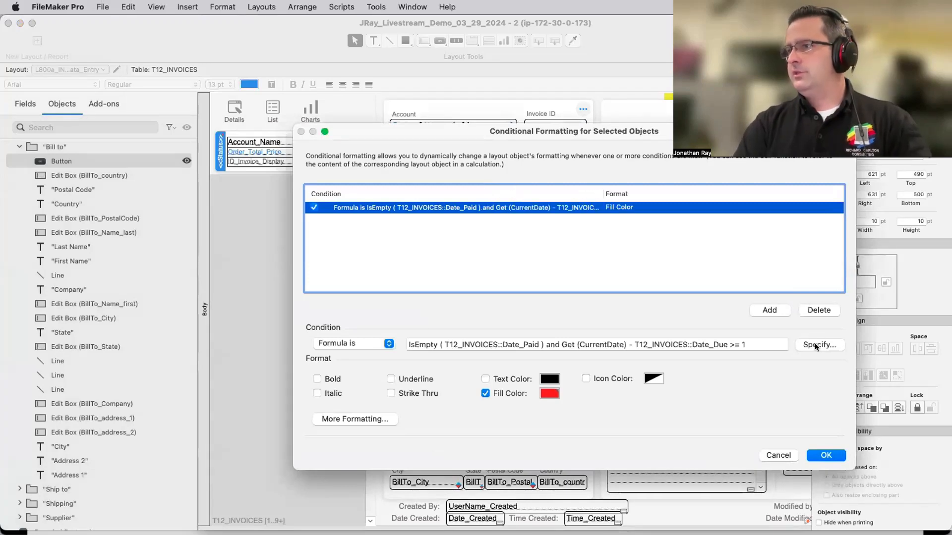
Replace the indicator's overdue-date formula with the beginning of a comparison, T12_INVOICES::BillTo_Name_full ≠
drag(0, 69, 347, 30)
drag(455, 73, 321, 48)
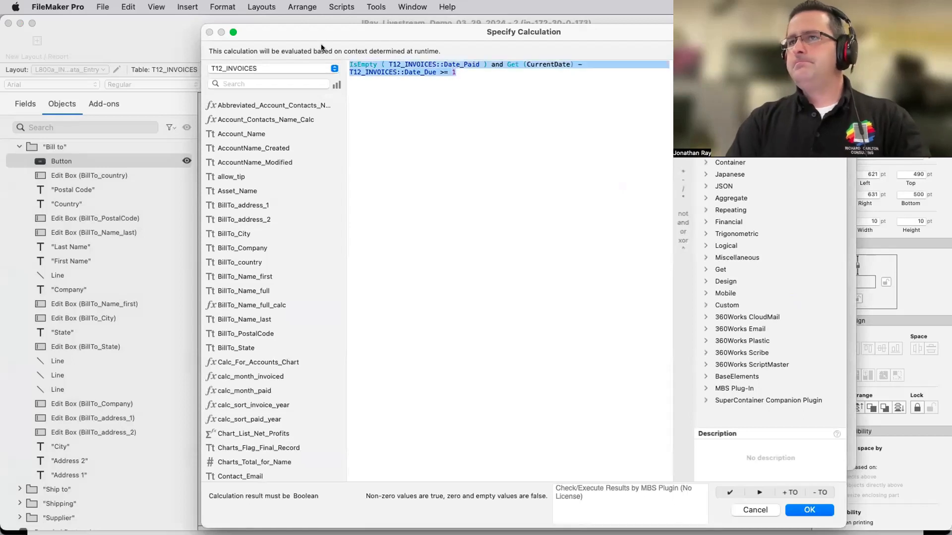
click(271, 84)
text(bill)
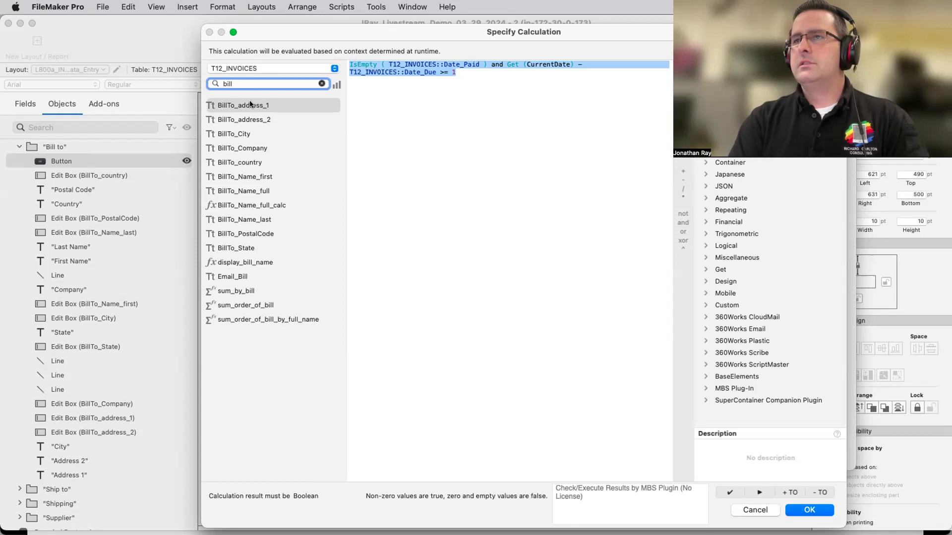
double_click(244, 192)
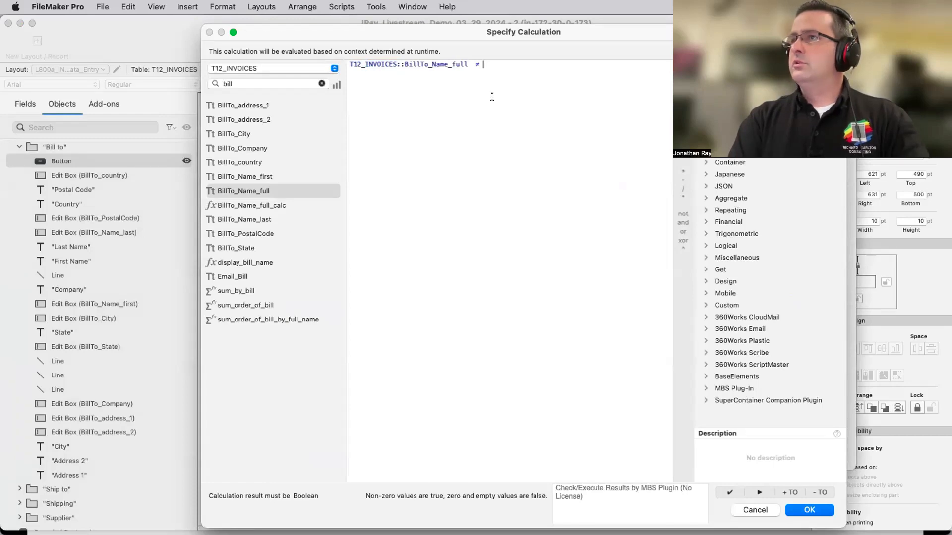
Complete the comparison with T12b_invoices_CONTACTS||id_contact::Contact_Name_Full and apply the conditional formatting with its red fill
click(269, 68)
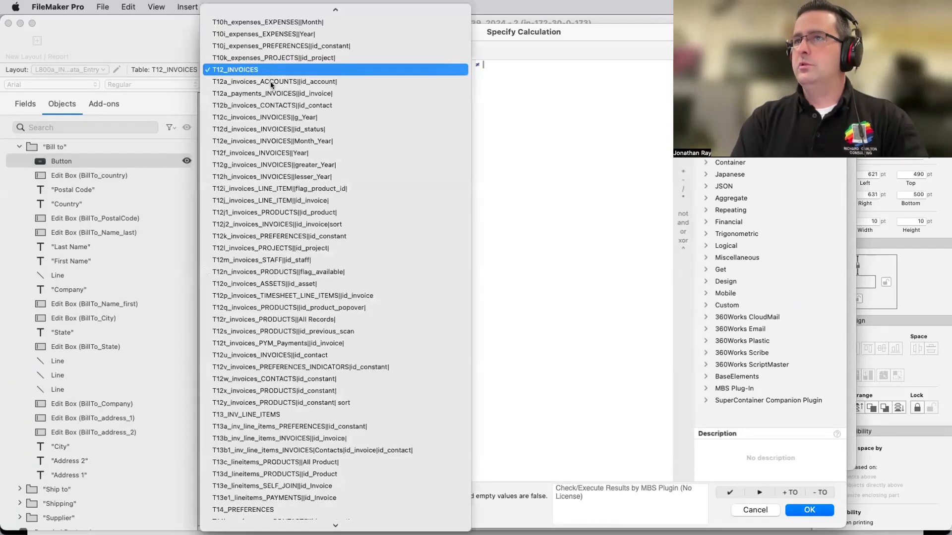
click(270, 105)
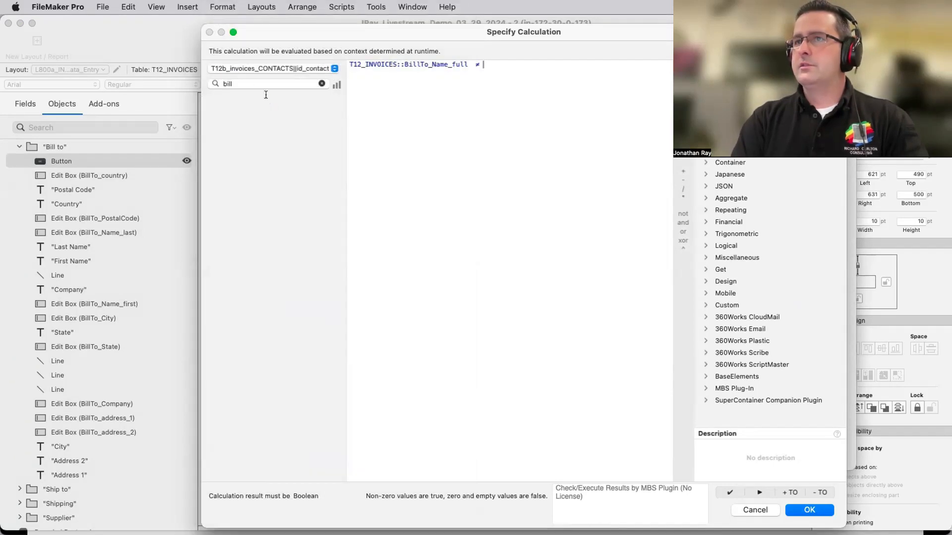
double_click(256, 83)
text(full)
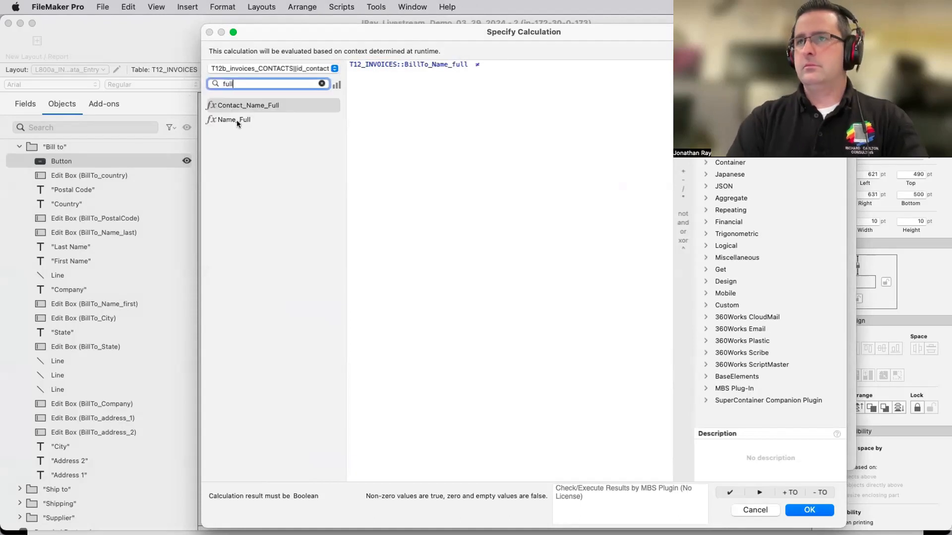
double_click(243, 105)
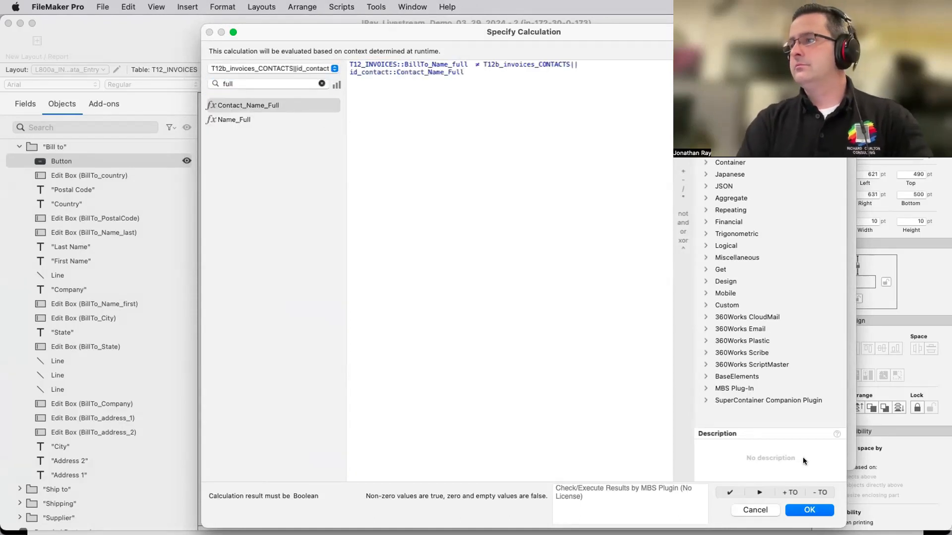
click(815, 511)
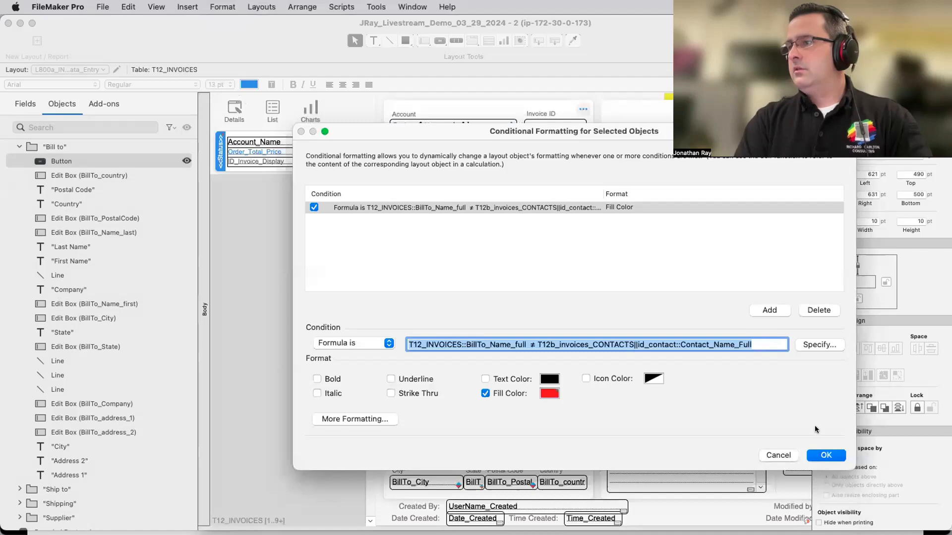
click(824, 454)
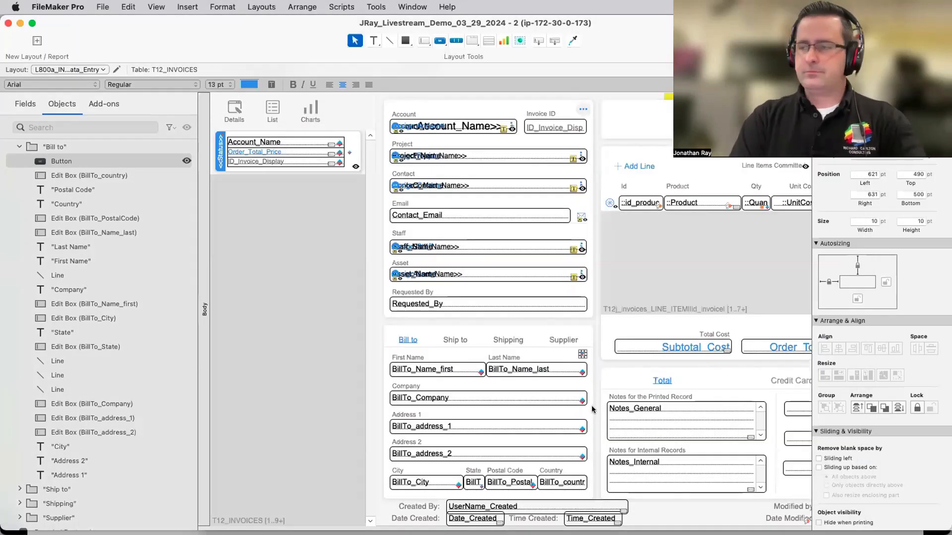
Check the Bill to indicator in Browse mode on the current and the following invoice, and return to Layout mode
key(super+b)
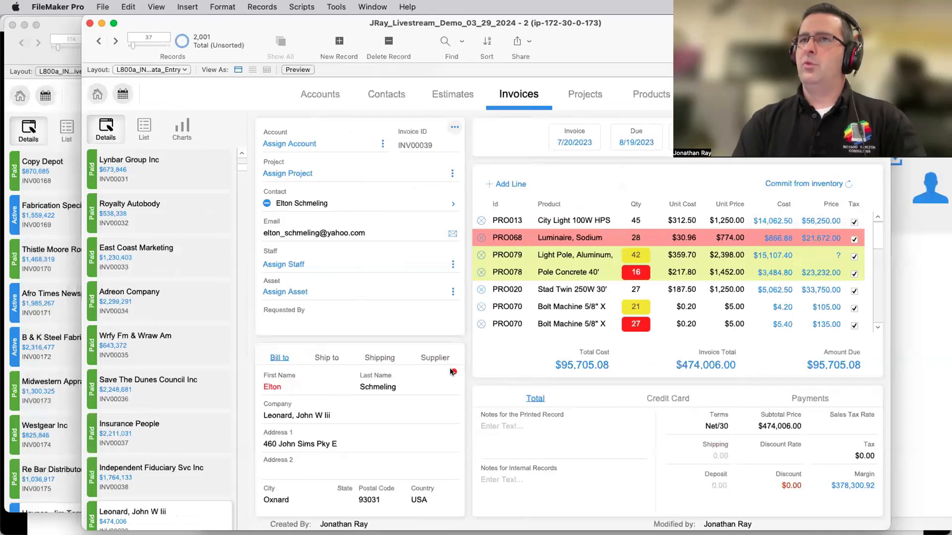
click(114, 40)
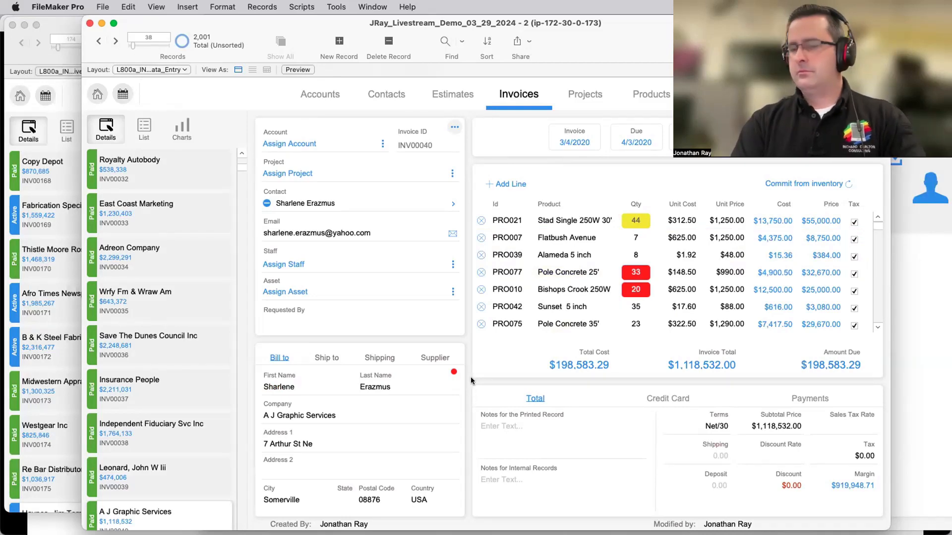
key(super+l)
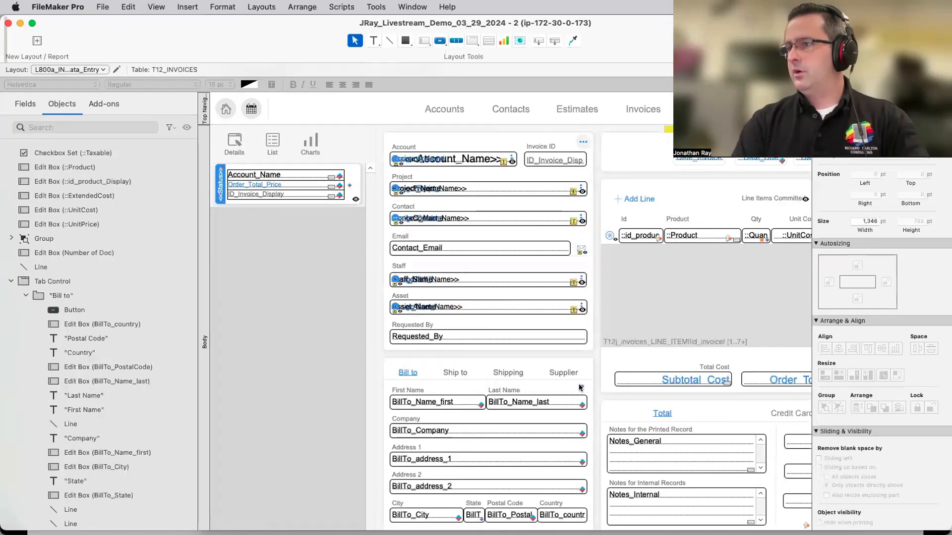
Change the contact field in the indicator's formula to T12b_invoices_CONTACTS||id_contact::Name_Full, apply it, and check the invoice in Browse mode
click(582, 387)
right_click(583, 388)
click(612, 440)
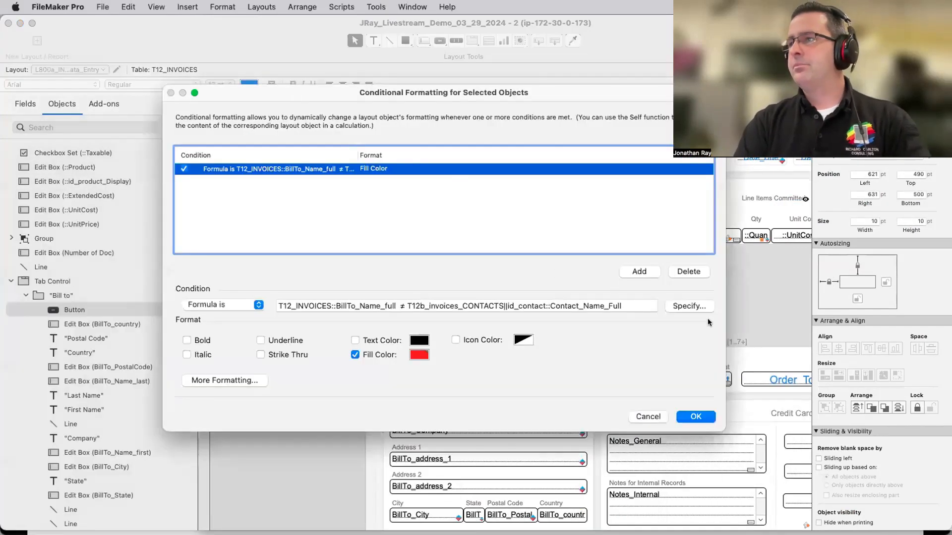
click(700, 309)
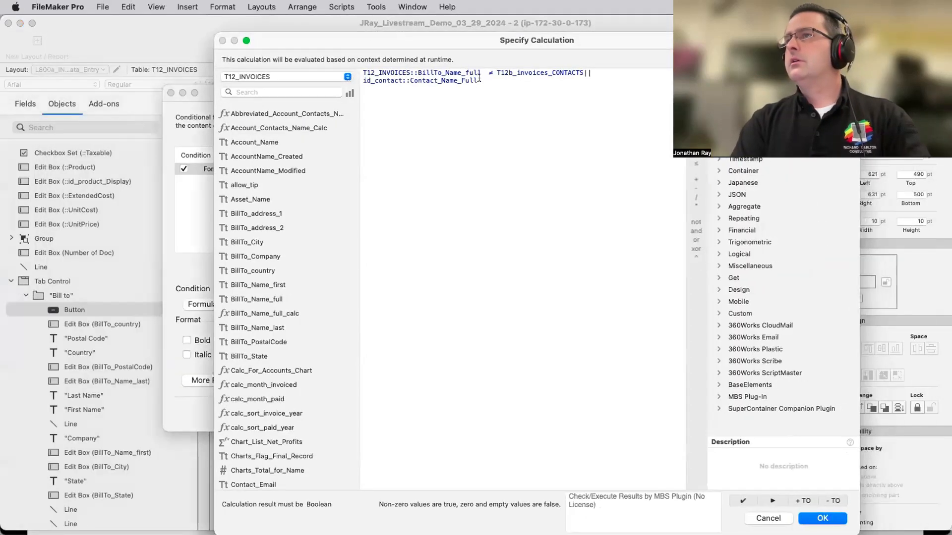
drag(479, 80, 411, 77)
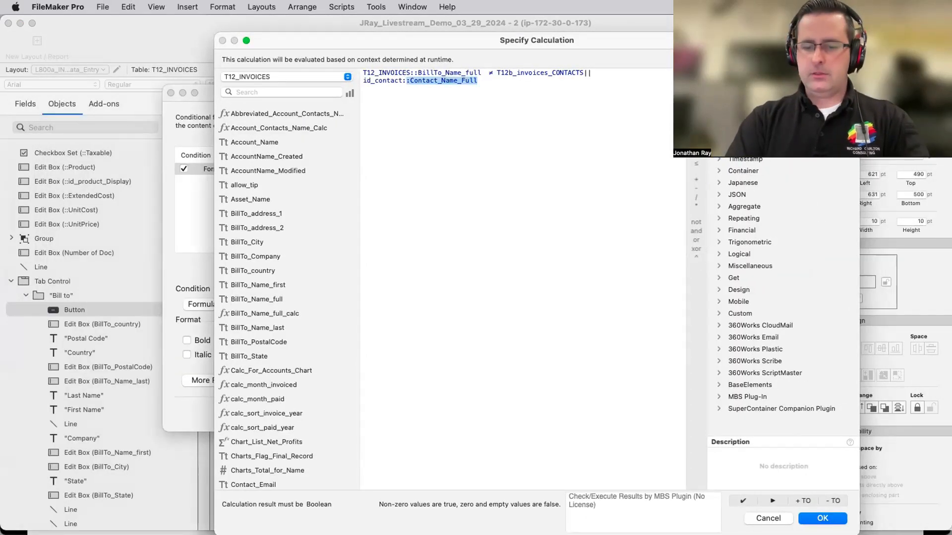
text(:nam)
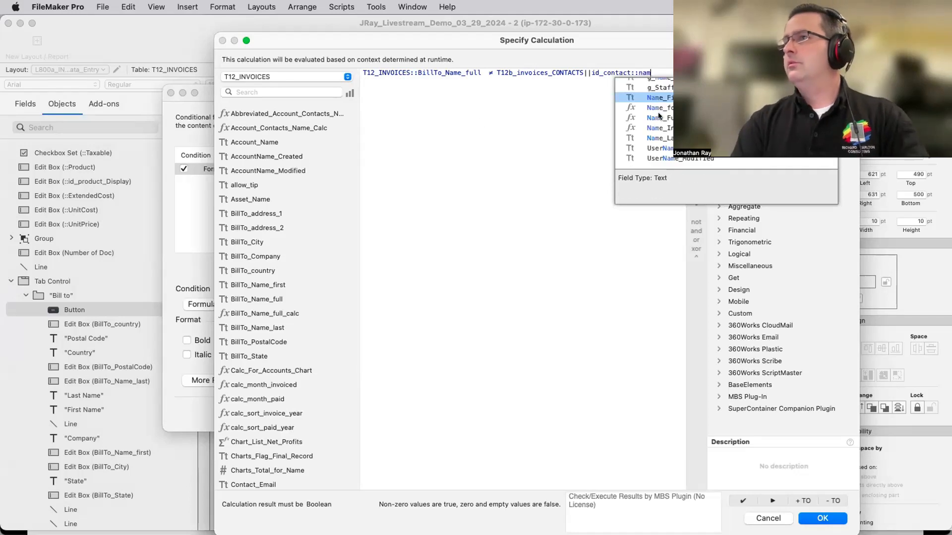
click(658, 117)
click(822, 518)
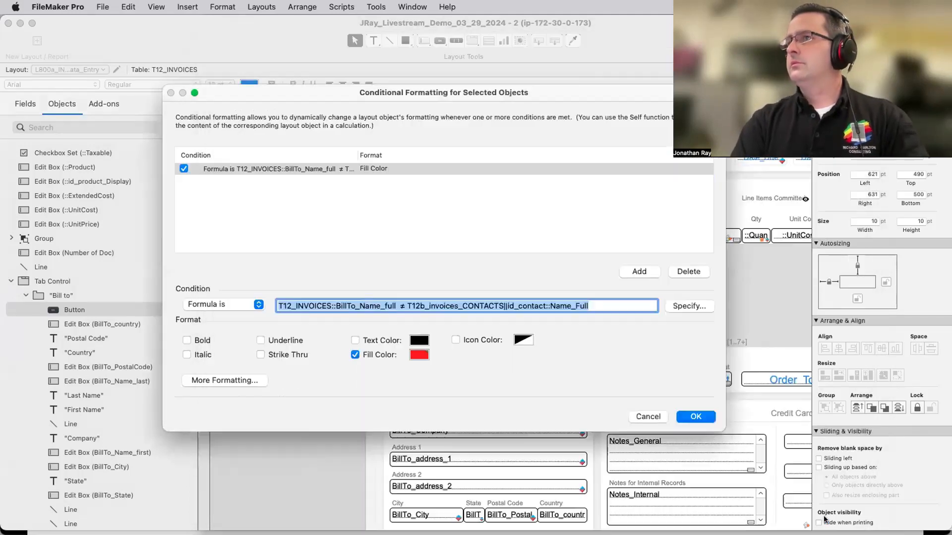
click(695, 416)
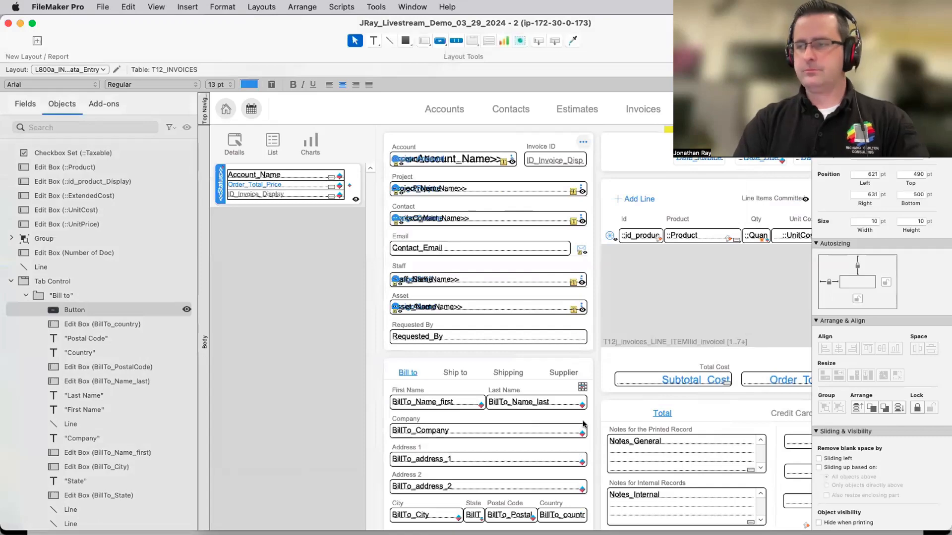
key(super+b)
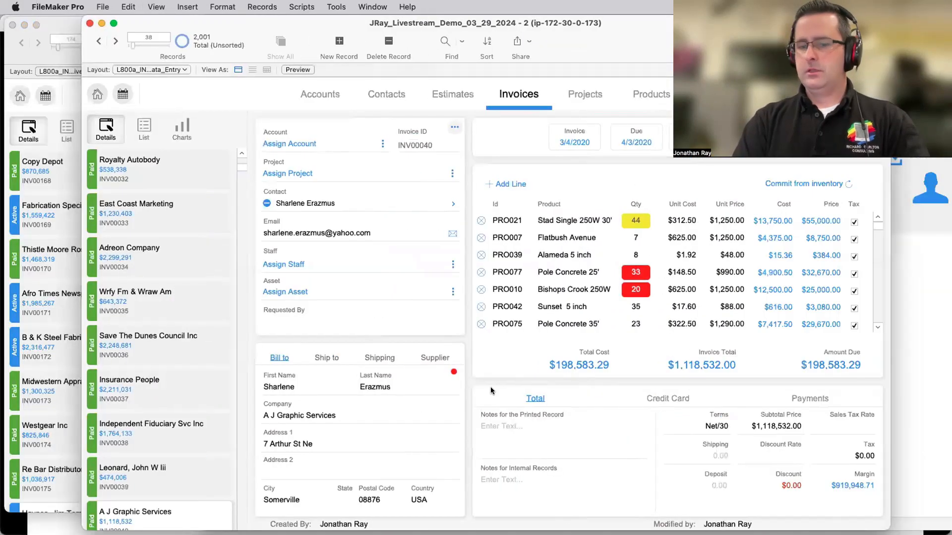
Reopen the Bill to indicator's conditional formatting formula and change its invoice field to T12_INVOICES::BillTo_Name_first
key(super+l)
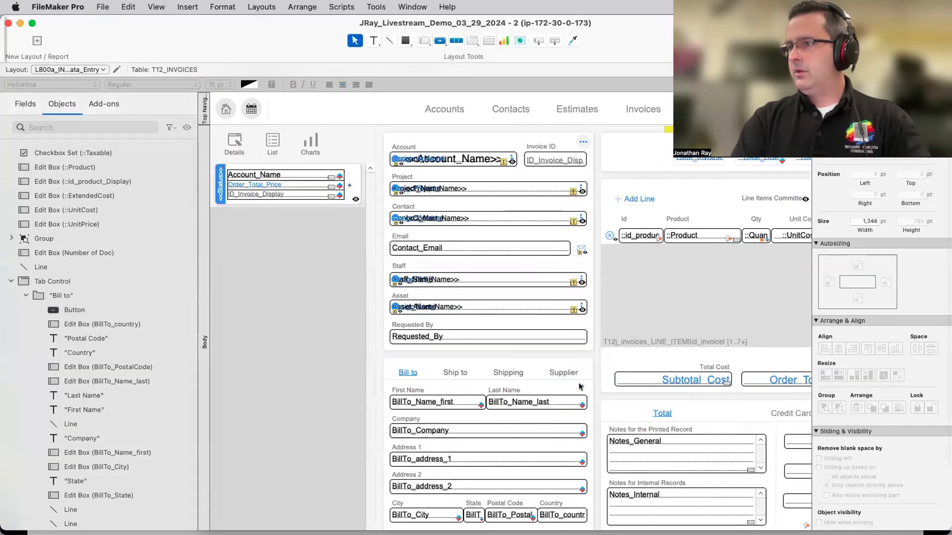
right_click(582, 387)
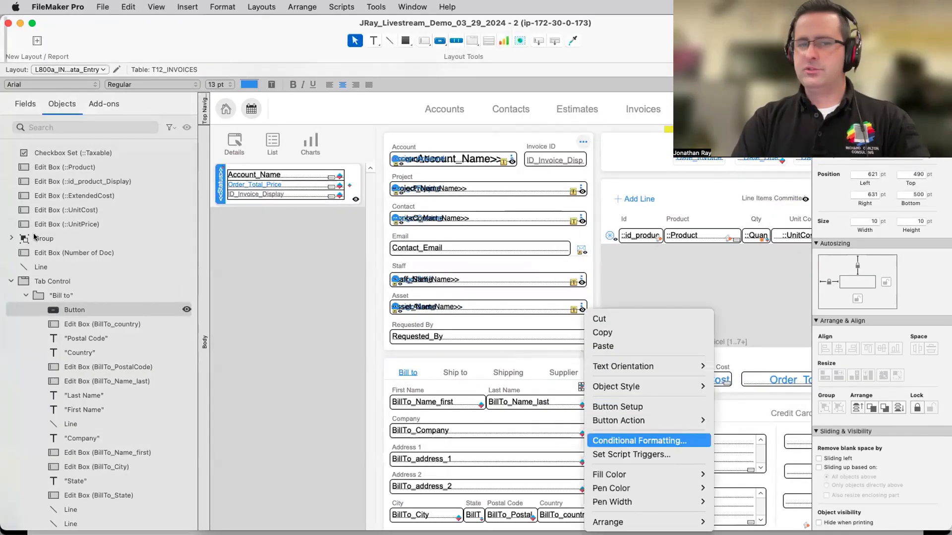
click(615, 441)
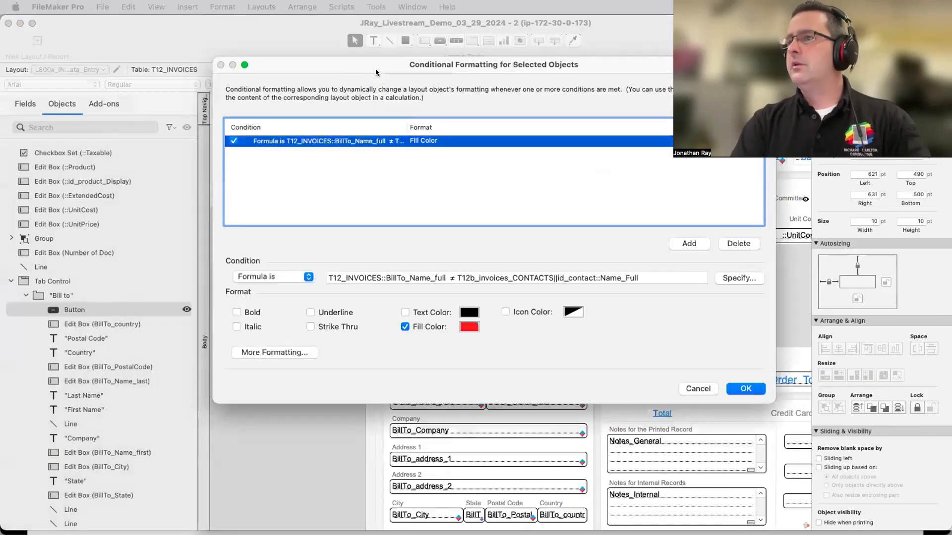
click(721, 282)
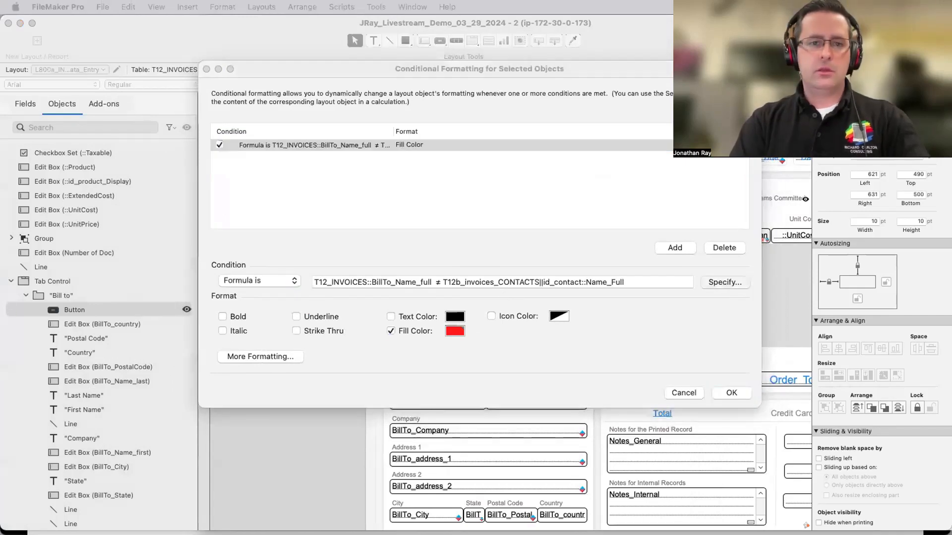
drag(32, 70, 314, 22)
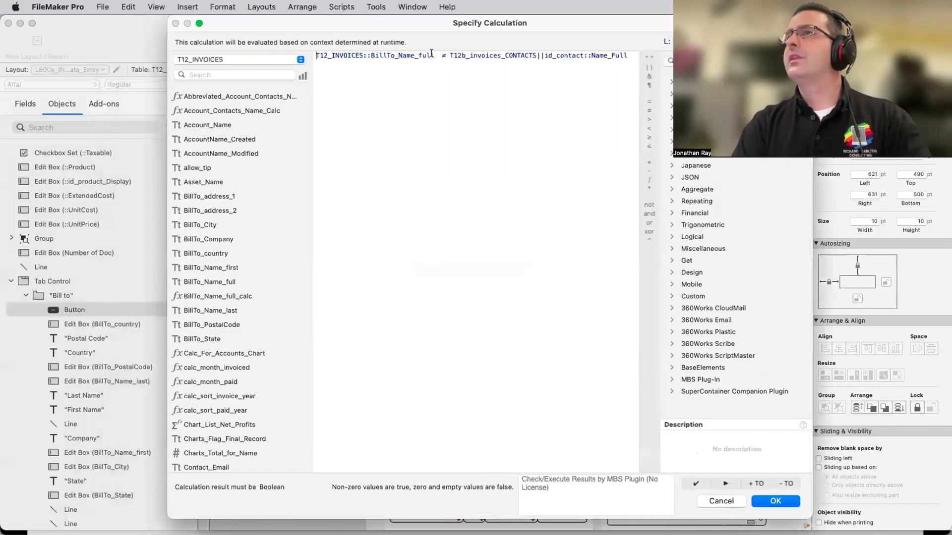
drag(435, 55, 397, 53)
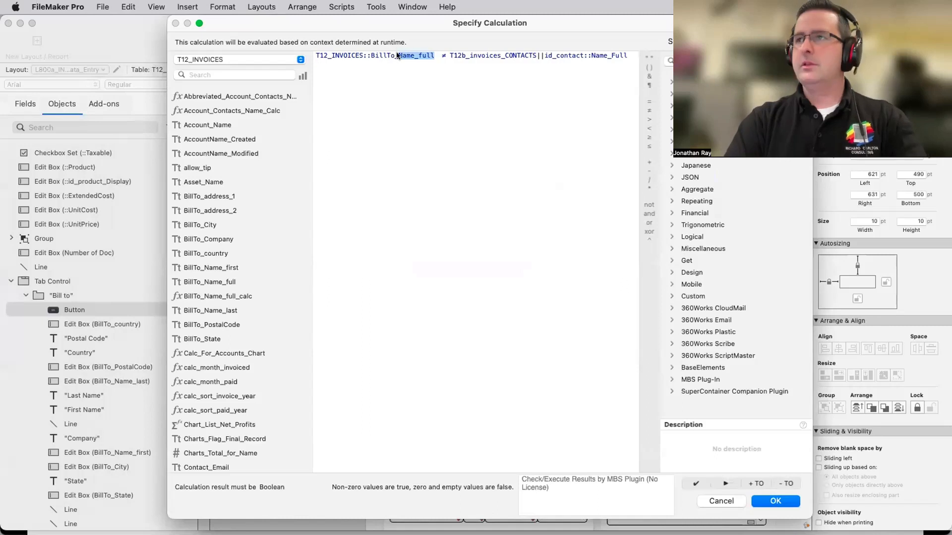
text(nam)
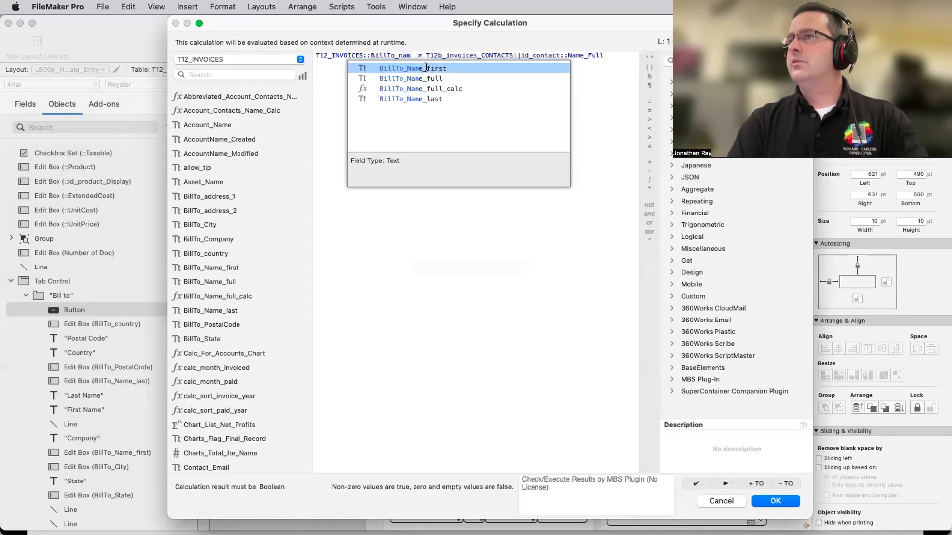
click(426, 68)
Change the contact field in the indicator's formula to T12b_invoices_CONTACTS||id_contact::Name_First and apply the conditional formatting
drag(631, 55, 612, 49)
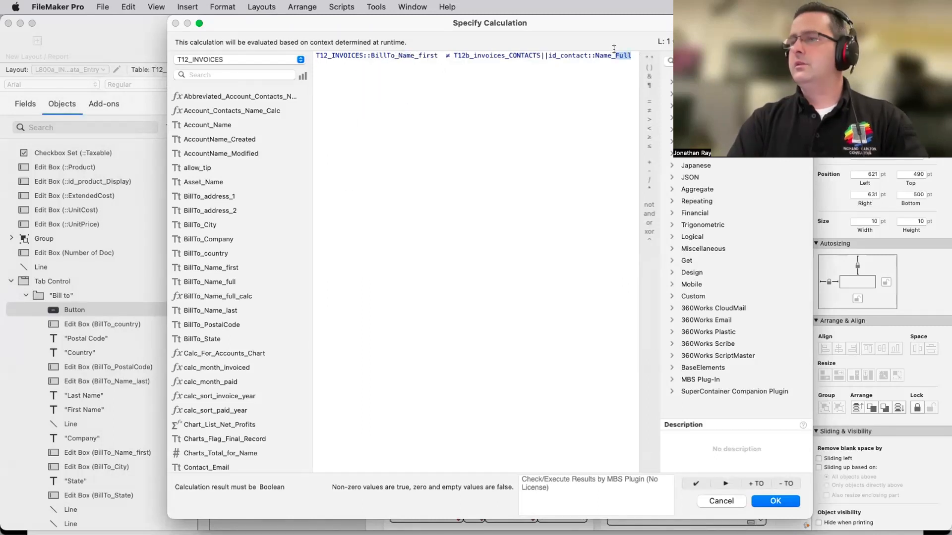
key(BackSpace)
text(f)
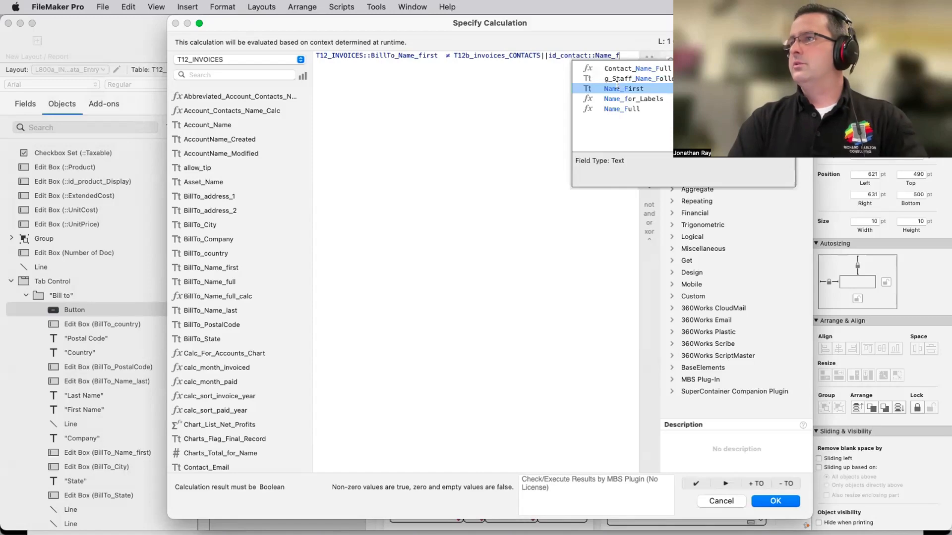
click(618, 87)
click(776, 501)
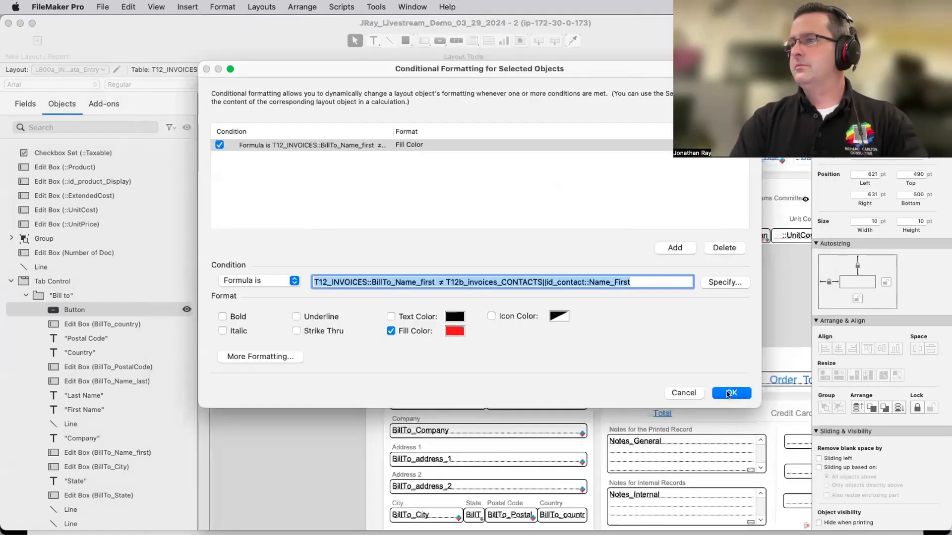
click(729, 393)
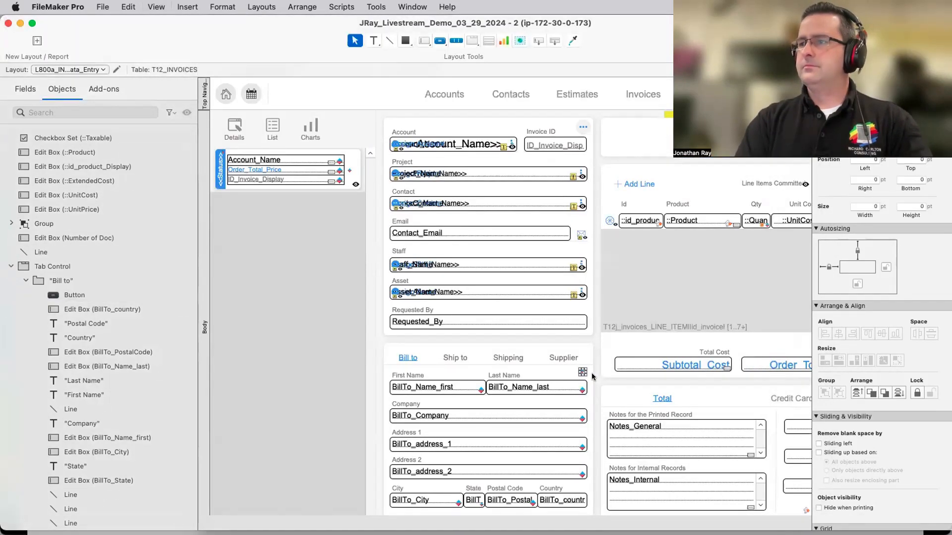
Check the Bill to indicator in Browse mode by moving forward and back through the neighbouring invoices
key(super+b)
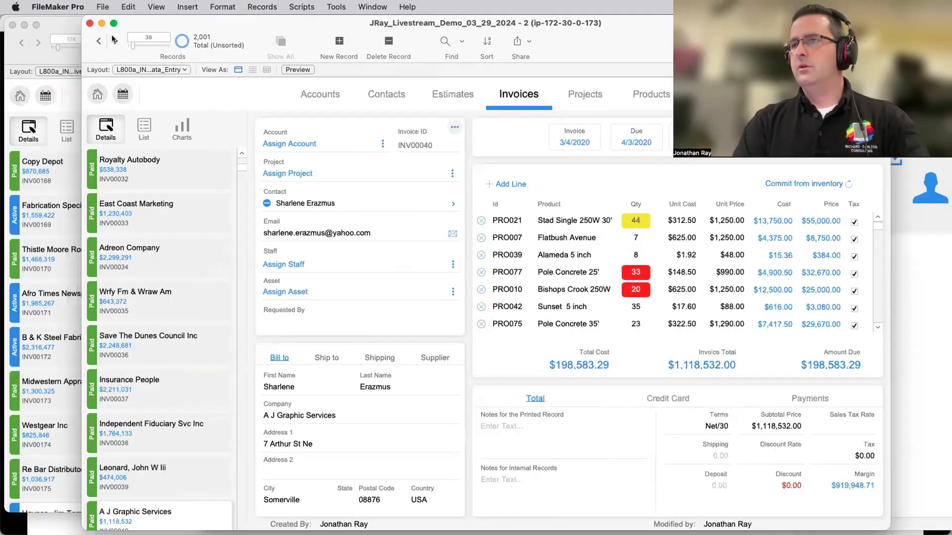
click(114, 41)
click(114, 43)
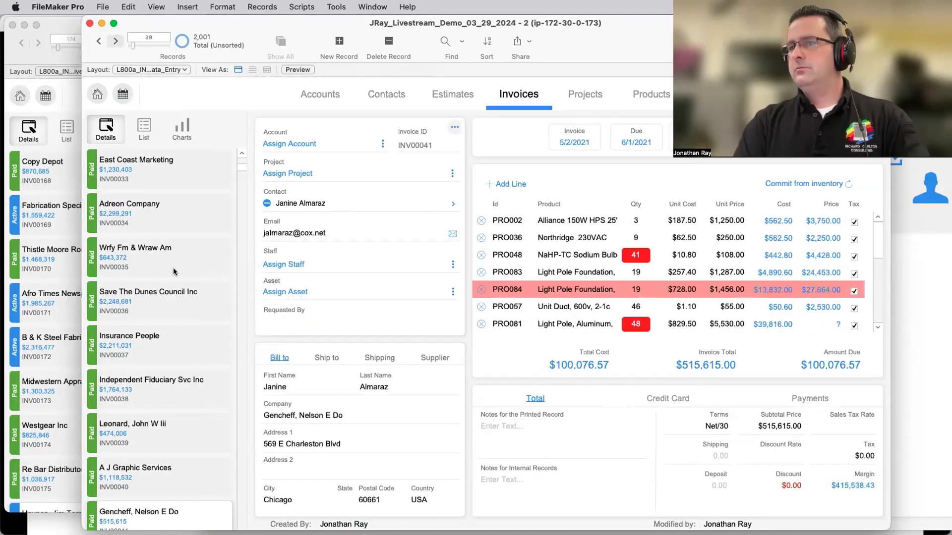
click(114, 42)
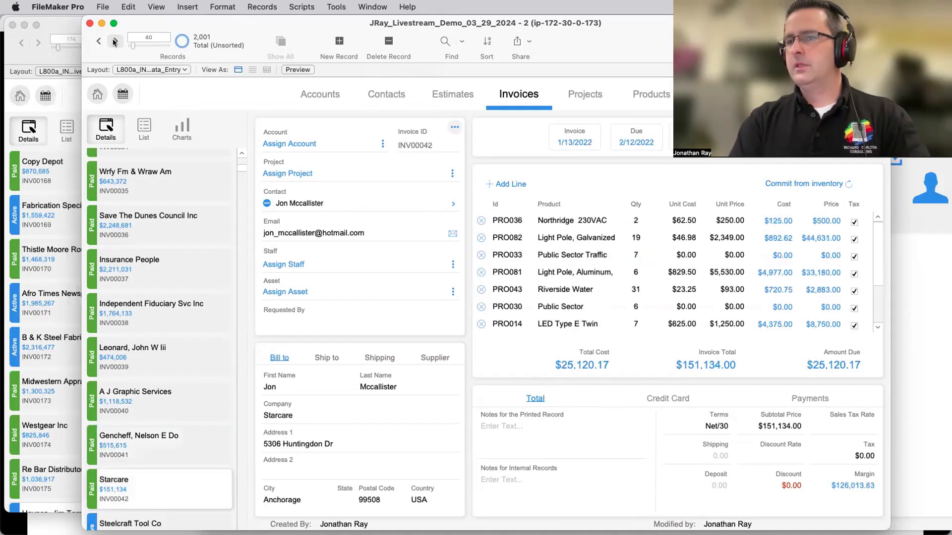
click(94, 42)
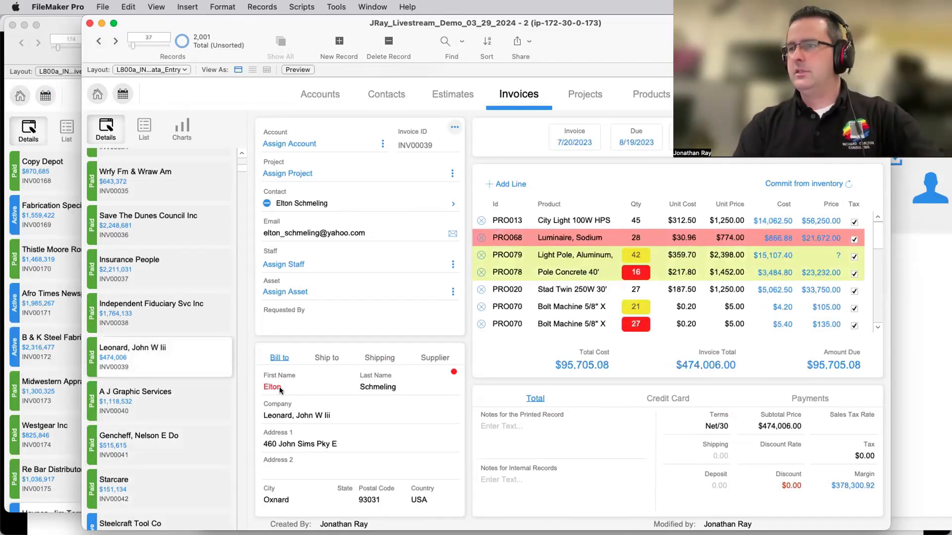
click(114, 41)
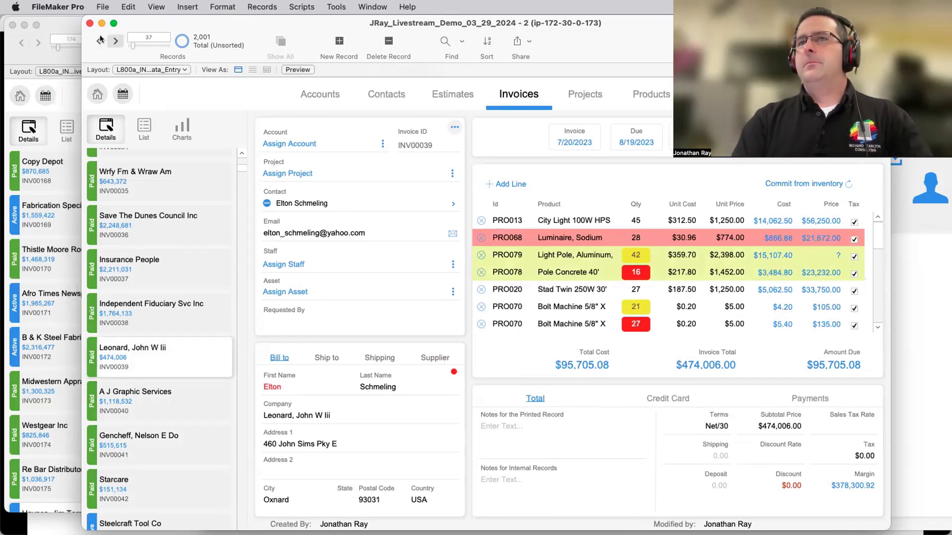
click(99, 42)
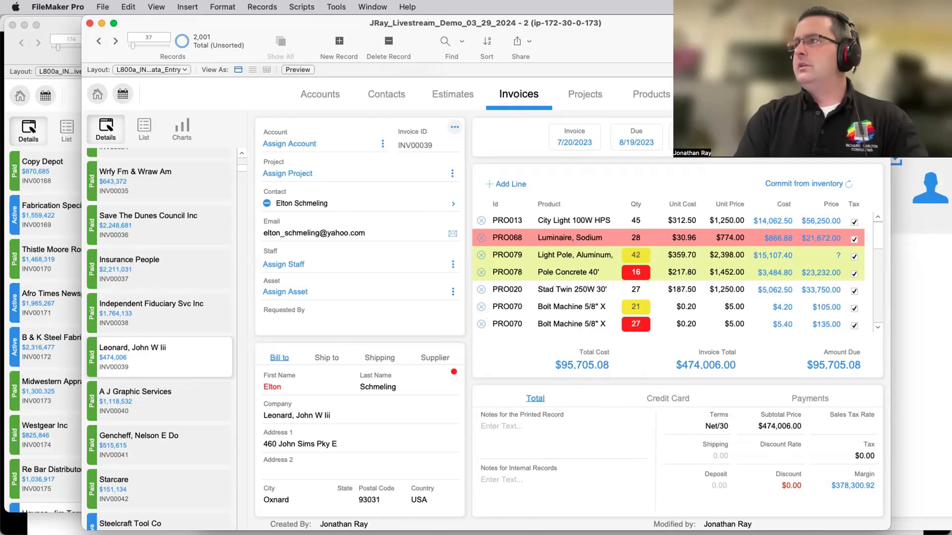
Compare the first name in the open contact record with the Bill to first name on invoice INV00039
key(super+grave)
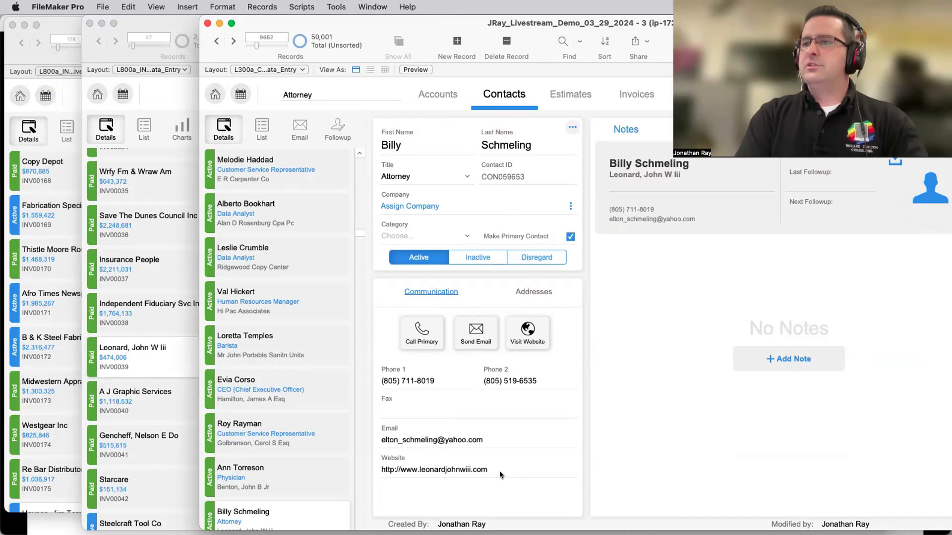
click(179, 20)
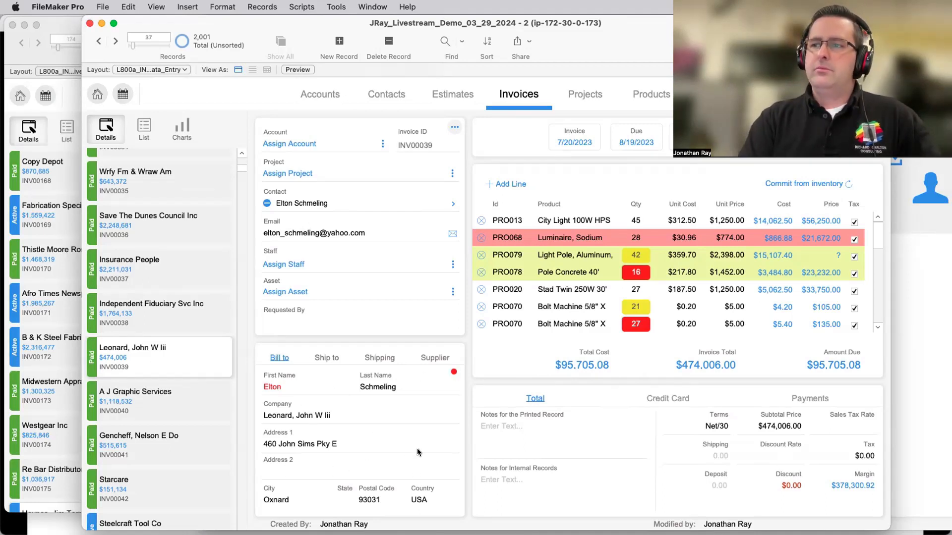
click(452, 371)
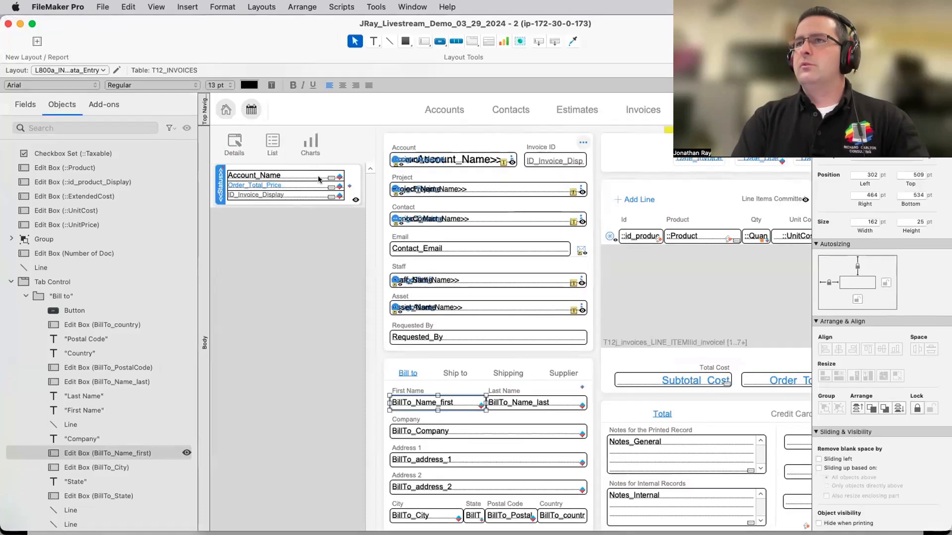
Copy the unformatted Bill to fields and labels from the original livestream invoice layout, and return that window to Browse mode
drag(285, 23, 316, 176)
drag(435, 15, 396, 11)
drag(146, 17, 160, 3)
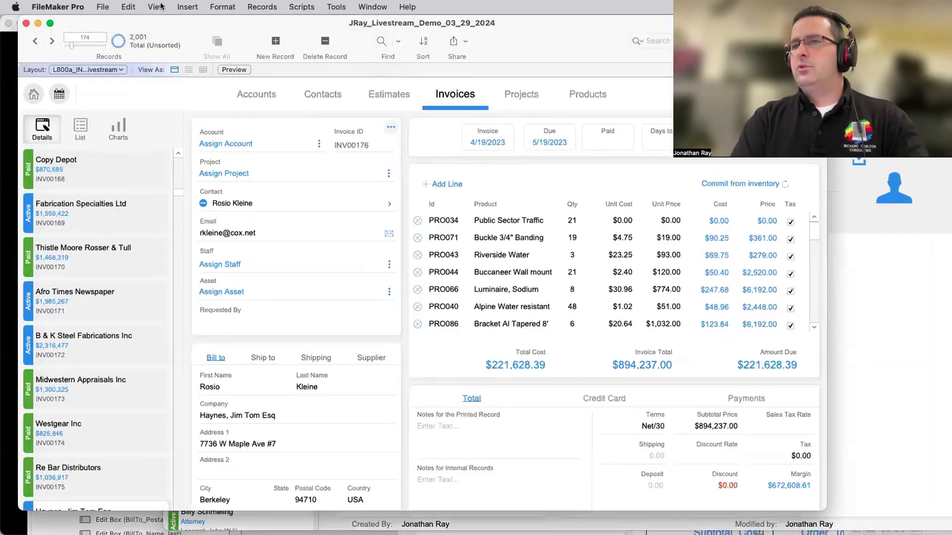
click(160, 6)
click(159, 38)
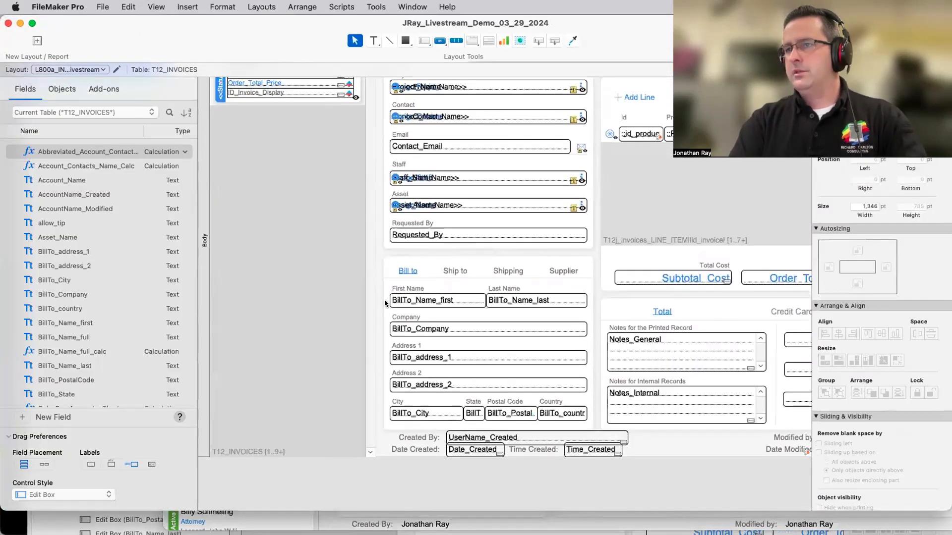
drag(379, 281, 591, 427)
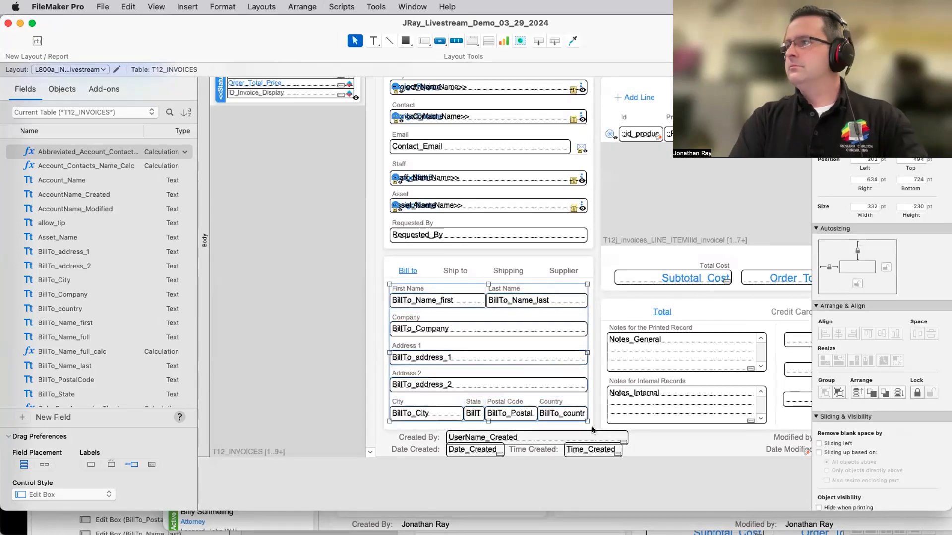
key(super+b)
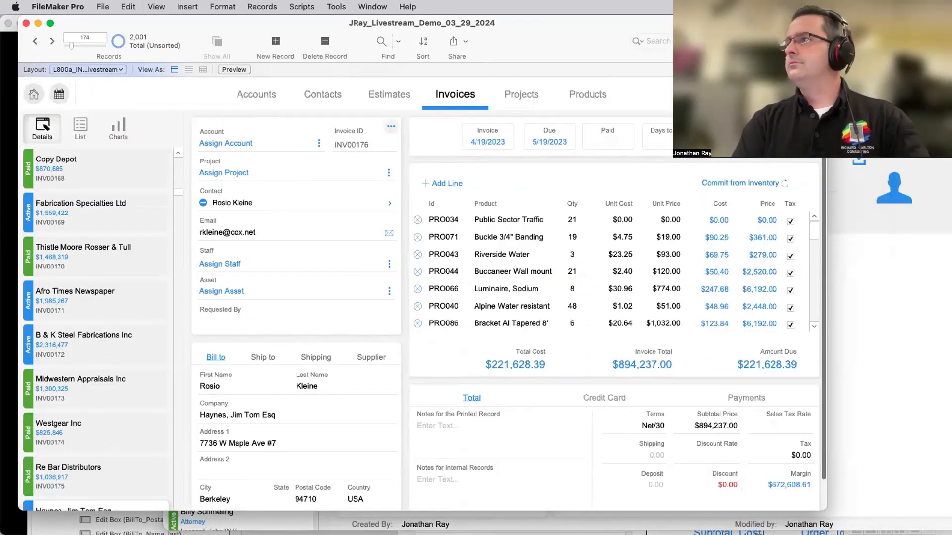
Replace the formatted Bill to fields and labels on the data entry invoice layout with the copied unformatted group
click(867, 26)
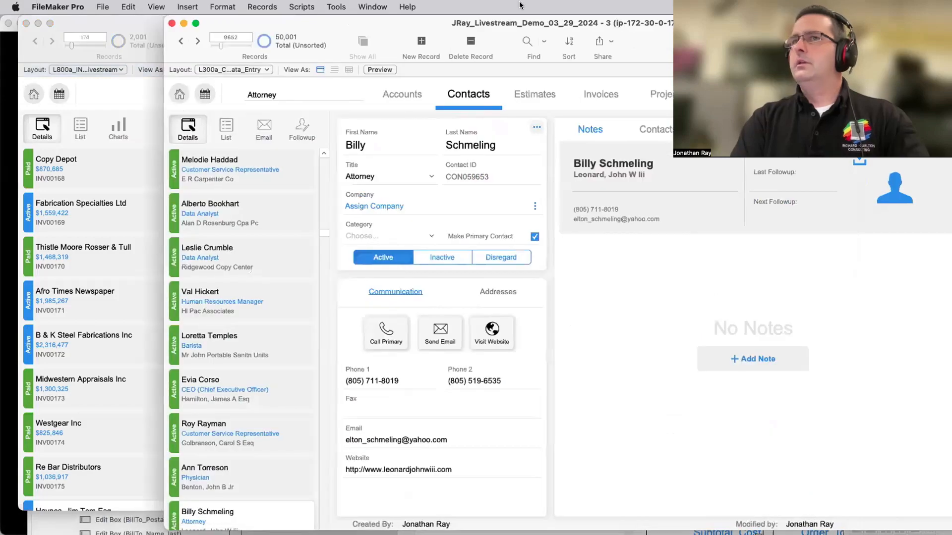
click(138, 24)
drag(139, 24, 335, 4)
drag(149, 176, 182, 3)
scroll(400, 398, down, 3)
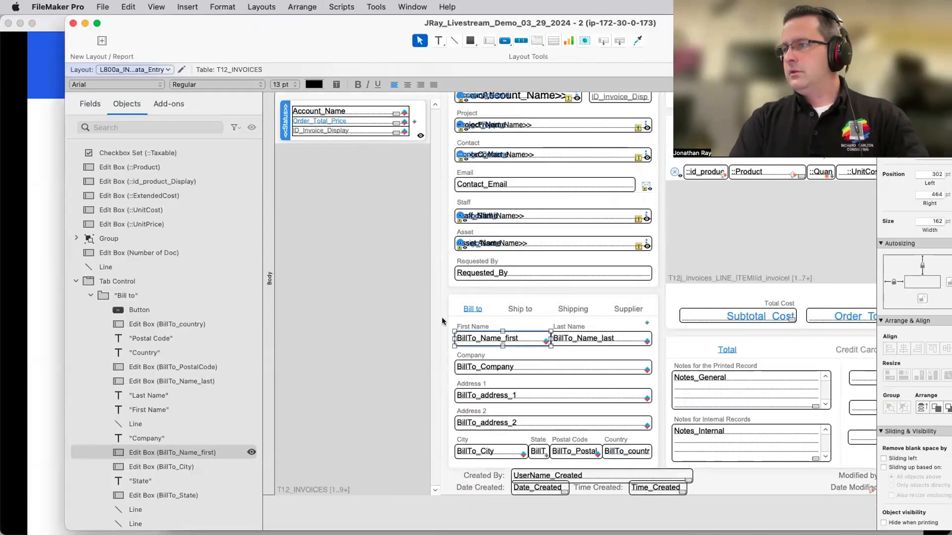
drag(444, 320, 651, 460)
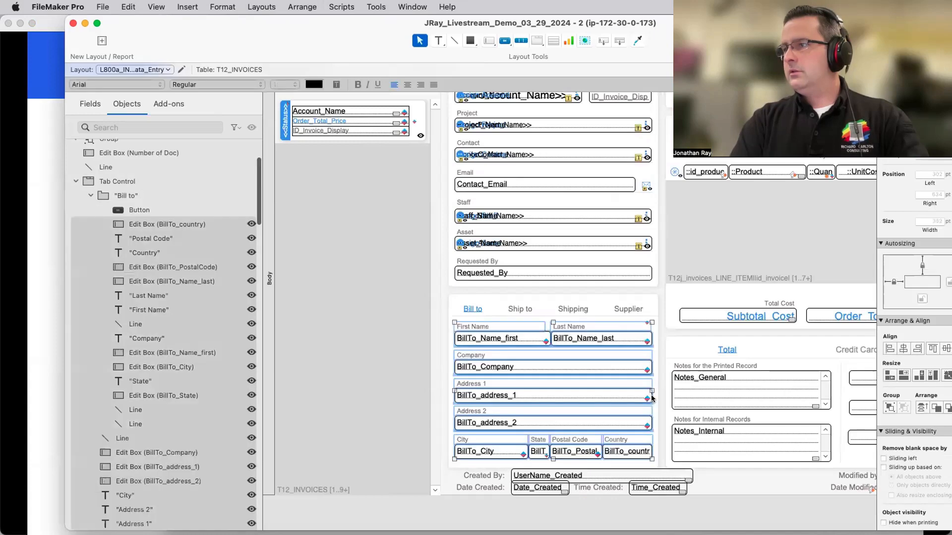
key(Delete)
key(super+z)
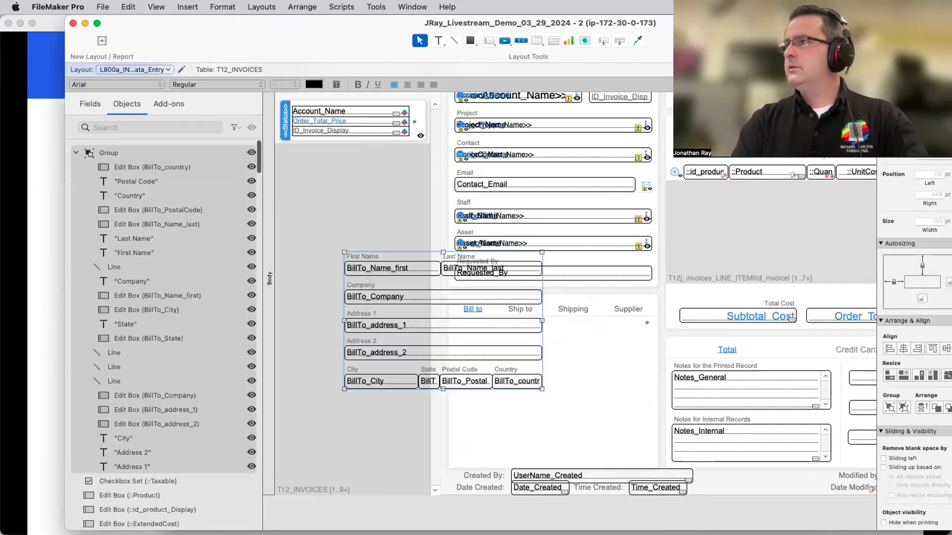
Position the pasted field group inside the Bill to tab, with its left edge at 302 pt and top edge at 498 pt
drag(744, 22, 717, 23)
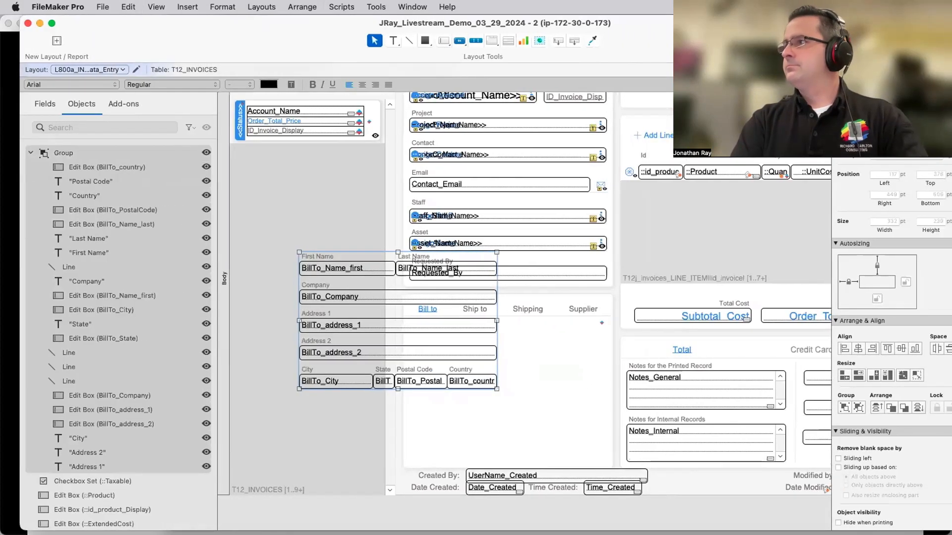
click(885, 174)
key(Return)
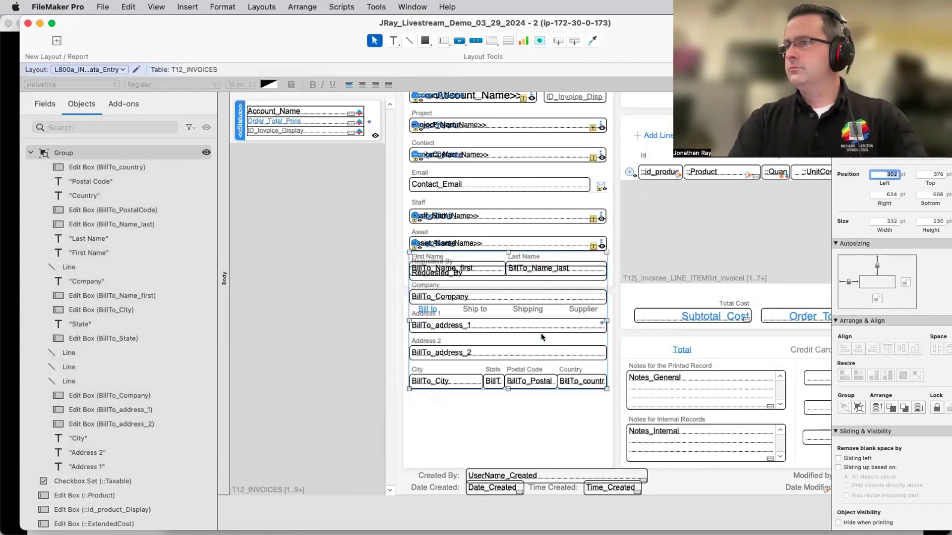
drag(518, 320, 516, 356)
key(super+z)
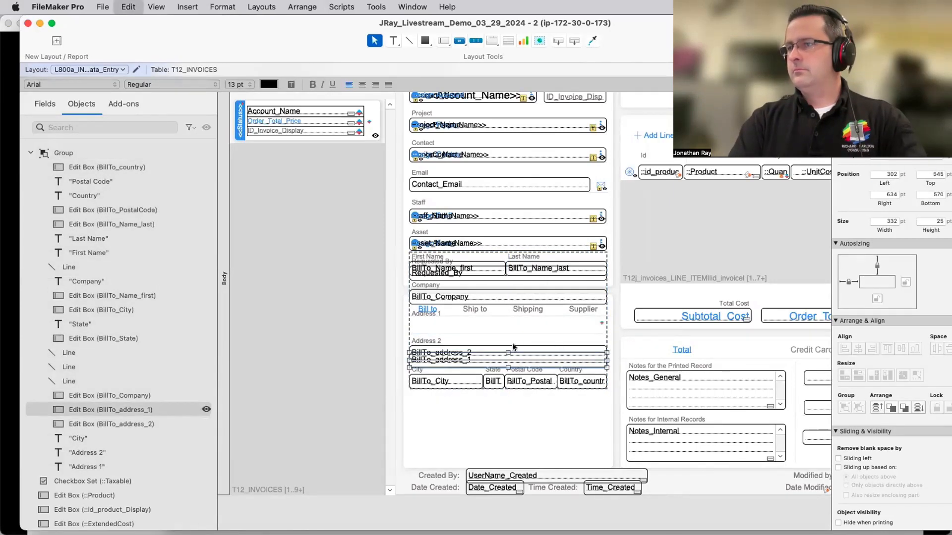
click(397, 375)
drag(435, 359, 444, 423)
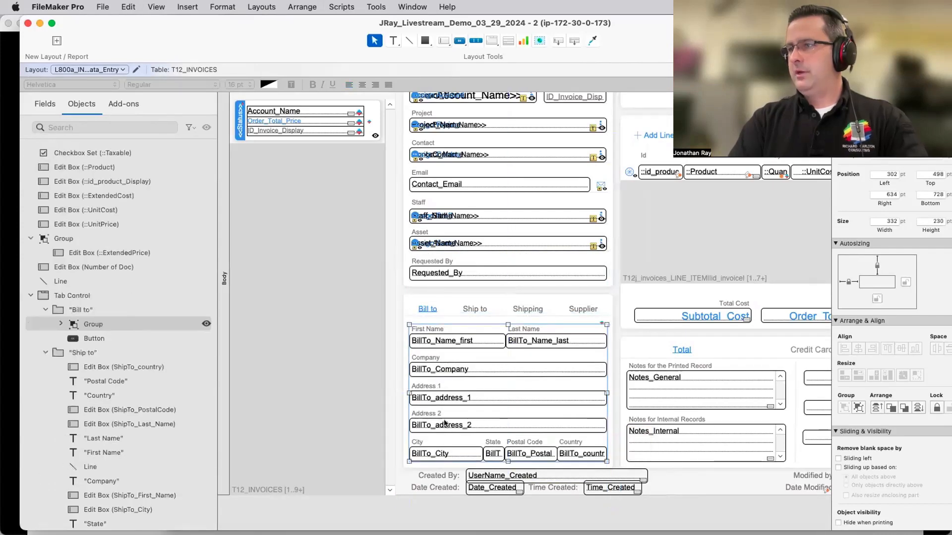
click(444, 423)
Check the replaced Bill to fields and the indicator in Browse mode on the current and following invoice
key(super+b)
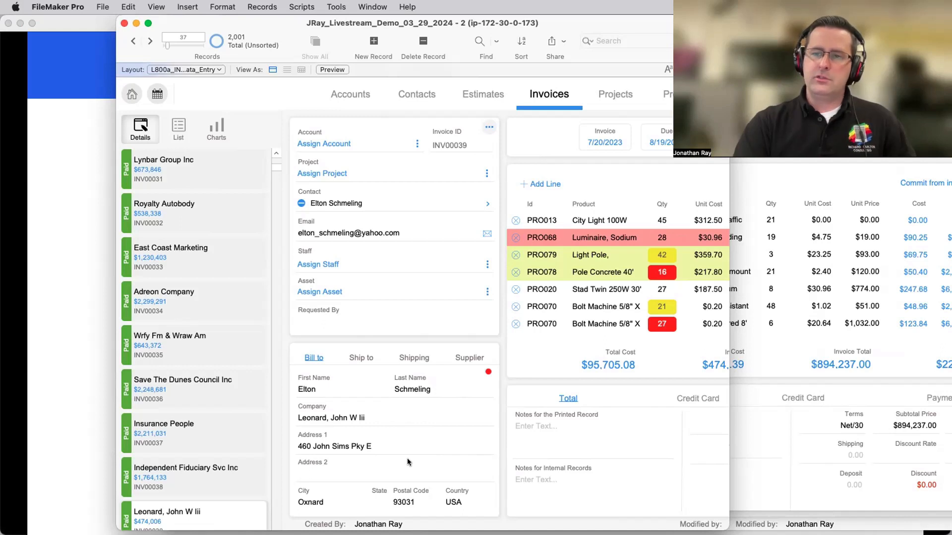
drag(214, 20, 239, 20)
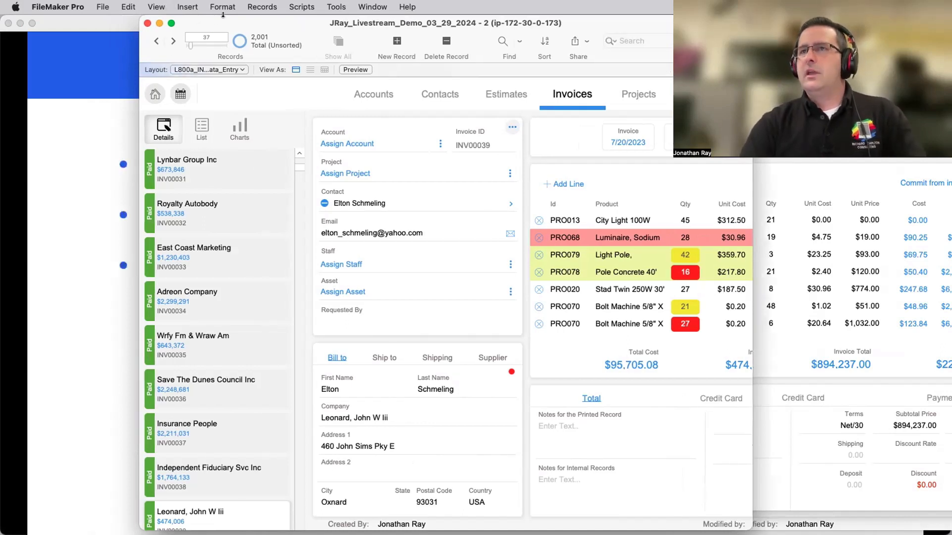
click(160, 41)
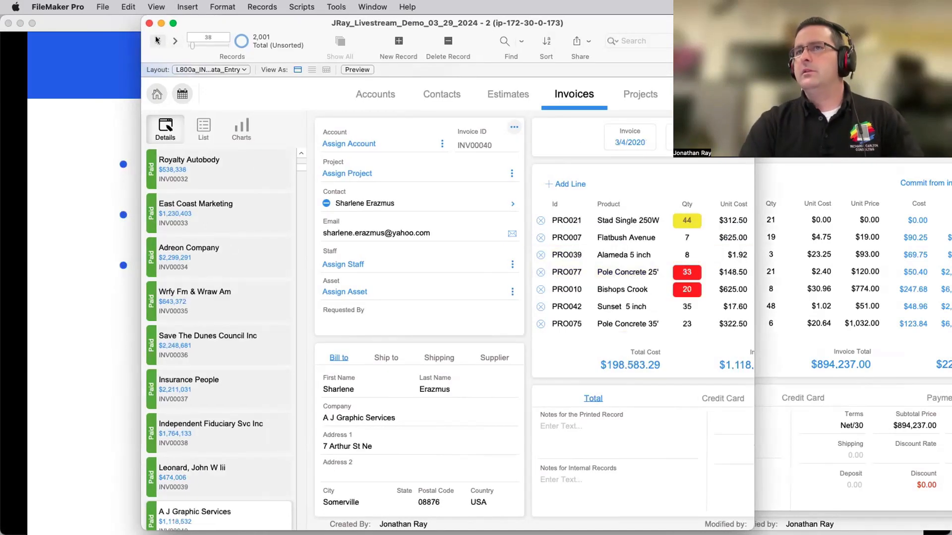
Go back to the previous invoice, and widen and reposition its window to show all the line item columns
click(164, 43)
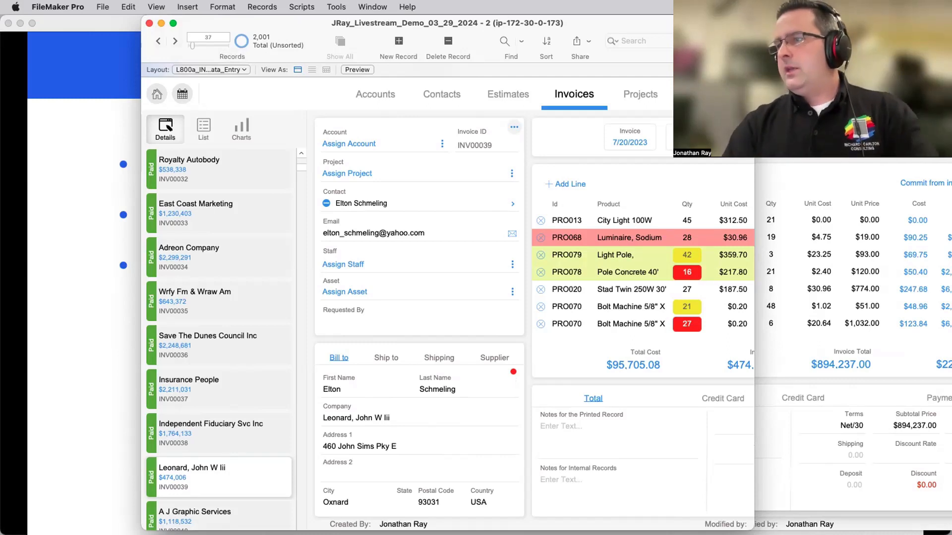
drag(754, 530, 942, 530)
click(85, 351)
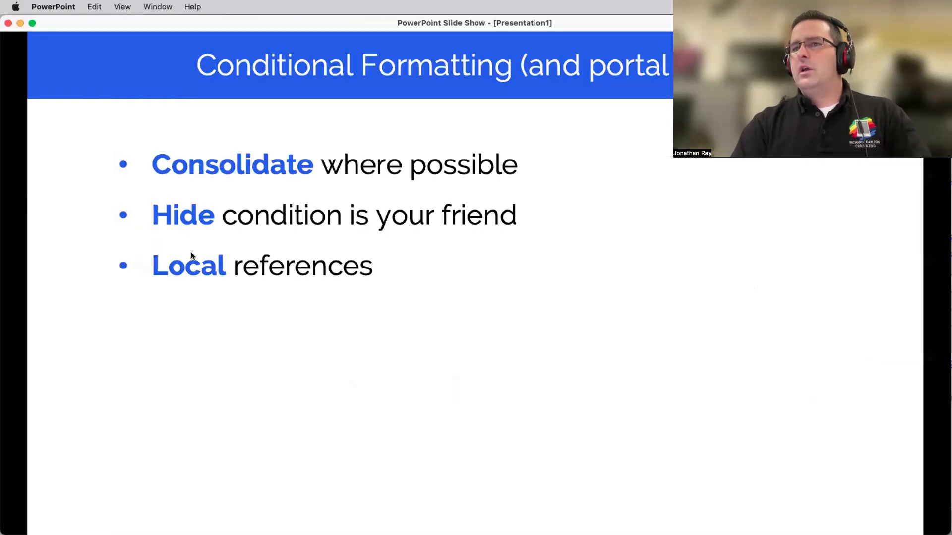
key(super+Tab)
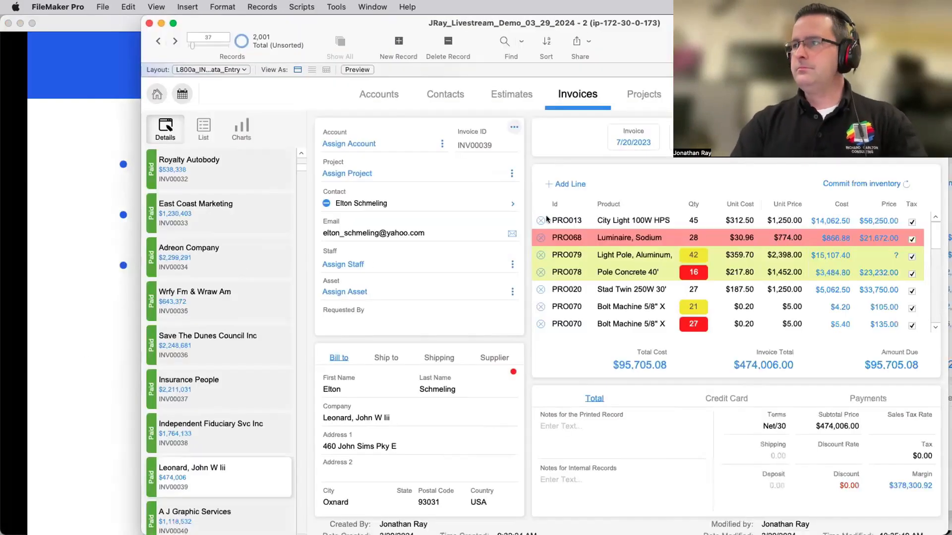
drag(711, 35, 648, 35)
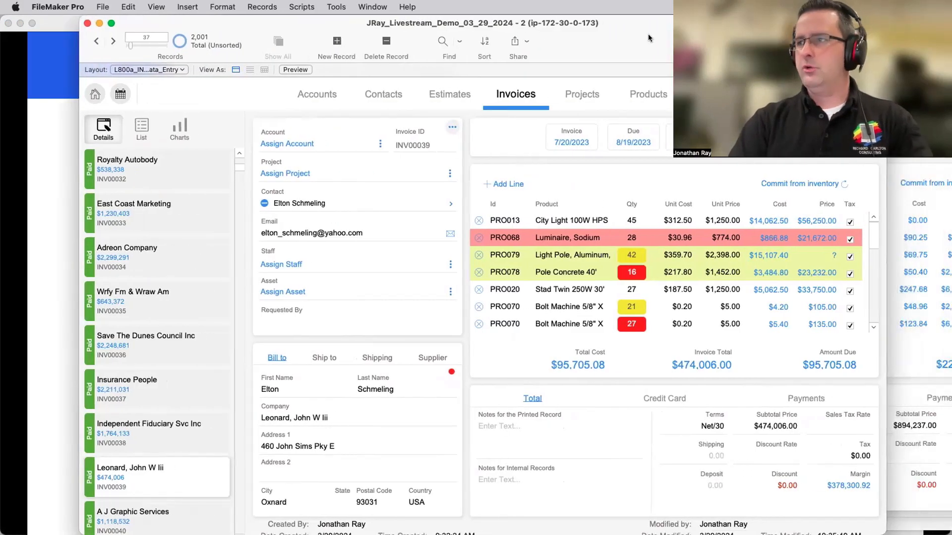
Switch the invoice to Layout mode and open the conditional formatting of the full-width button behind the line items portal row
key(super+l)
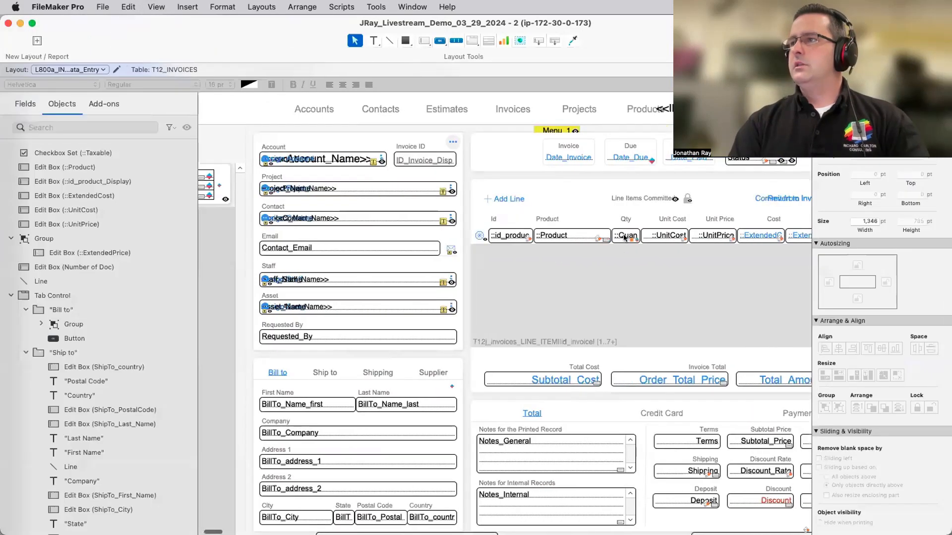
click(624, 237)
scroll(625, 236, right, 5)
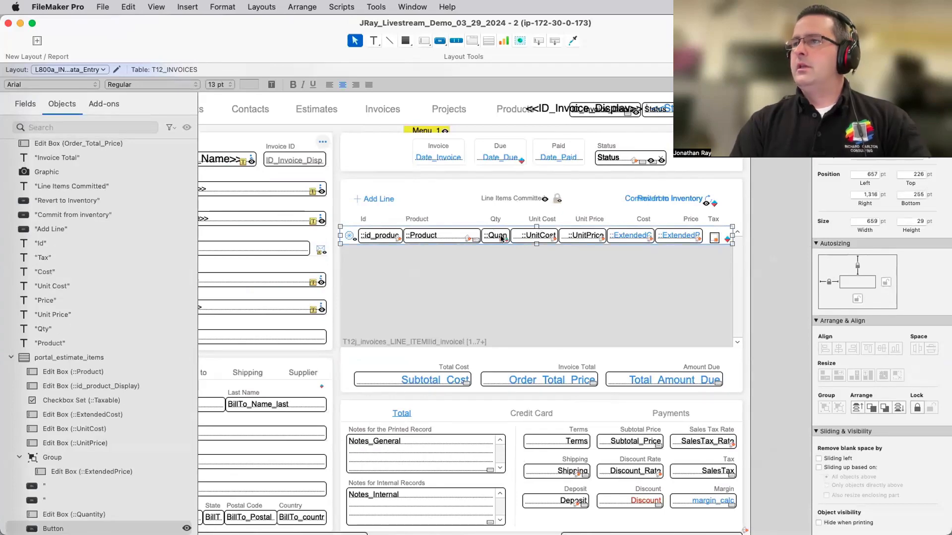
click(495, 236)
click(726, 237)
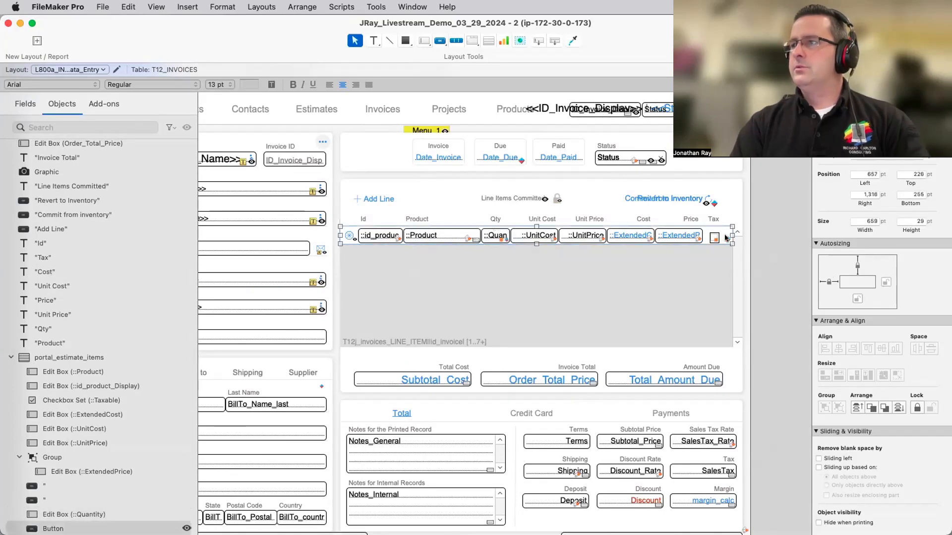
right_click(726, 237)
click(843, 365)
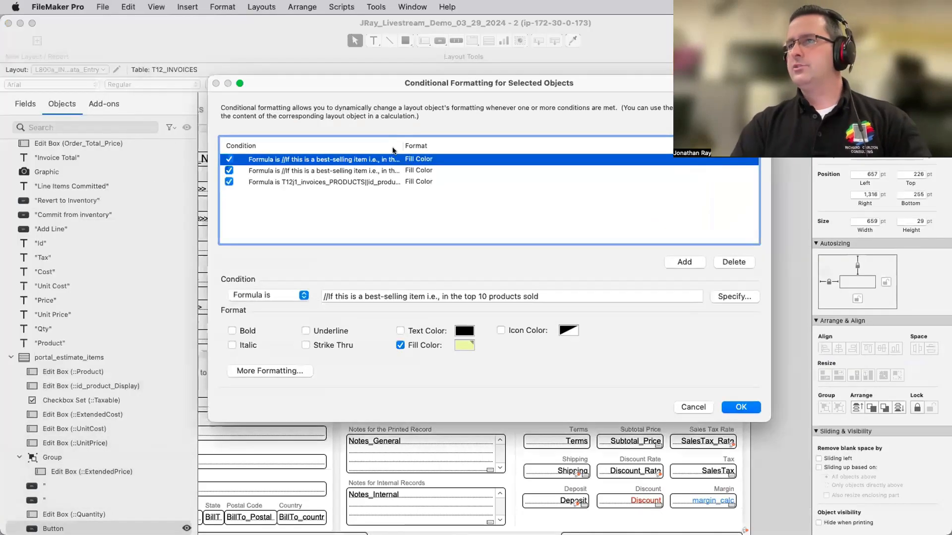
Widen the Condition column and open the first best-selling item condition's formula in a widened calculation window
drag(448, 143, 518, 143)
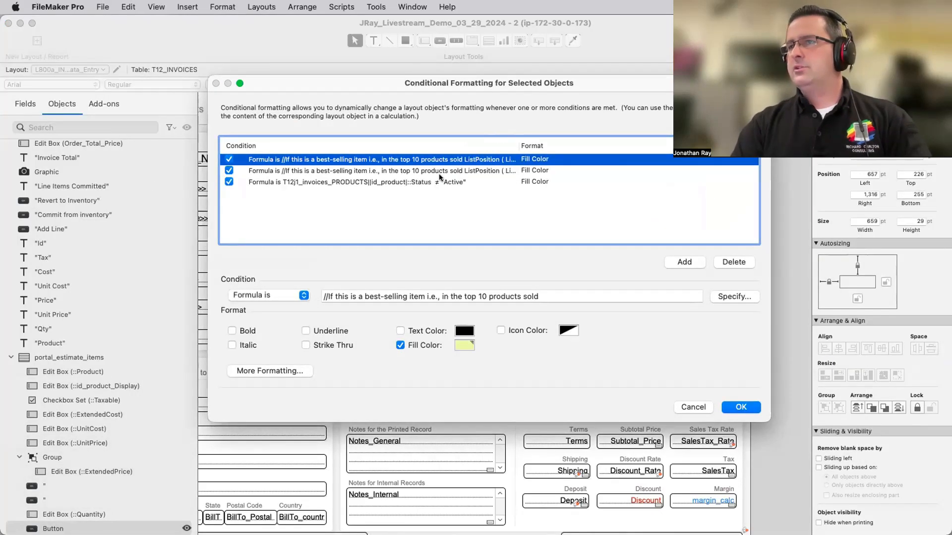
drag(365, 82, 425, 79)
click(796, 291)
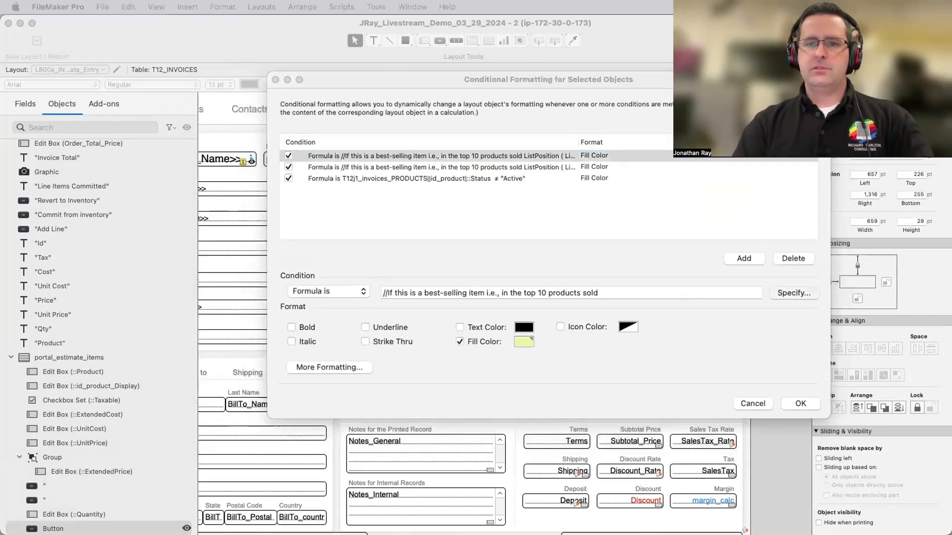
drag(198, 54, 753, 456)
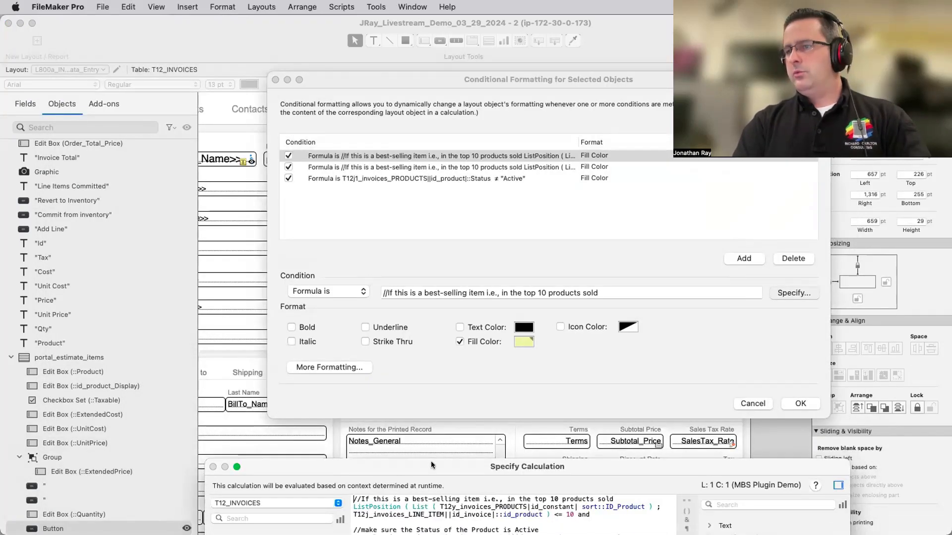
drag(429, 462, 405, 13)
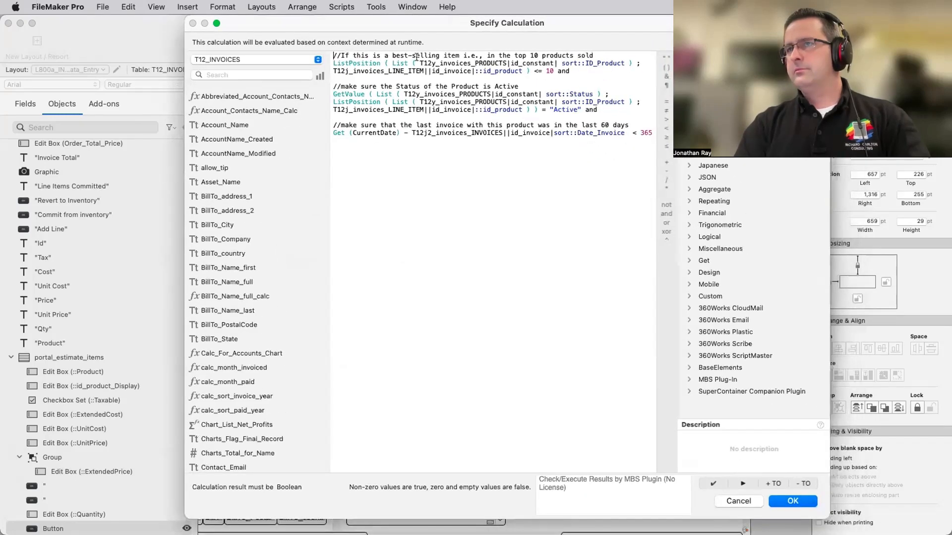
drag(464, 118, 801, 178)
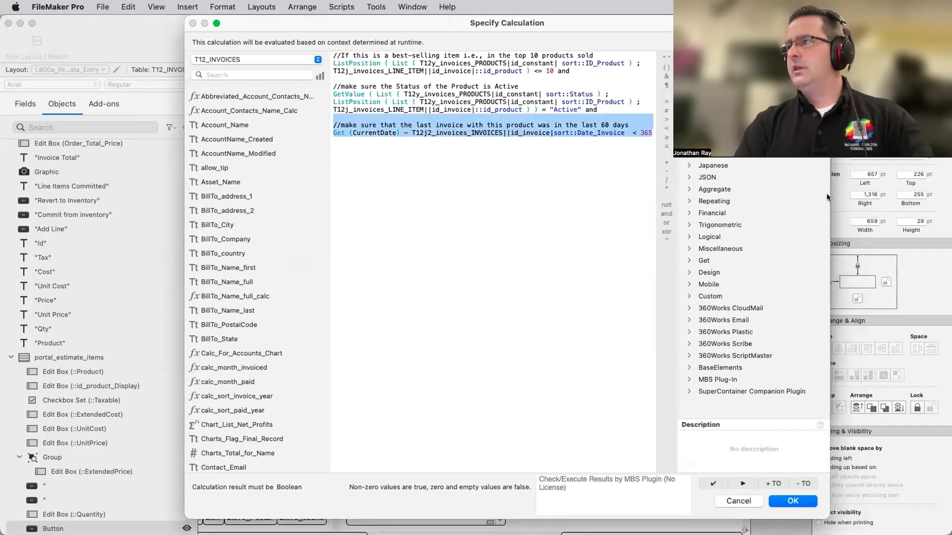
drag(866, 194, 918, 195)
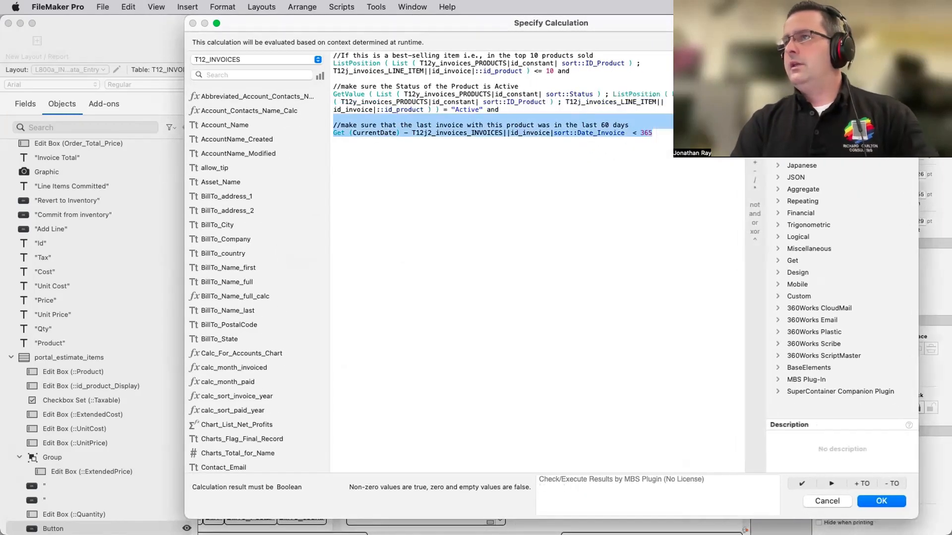
Examine the formula's three criteria: the top 10 product ranking, the Active status and the age limit on the last invoice date
click(521, 109)
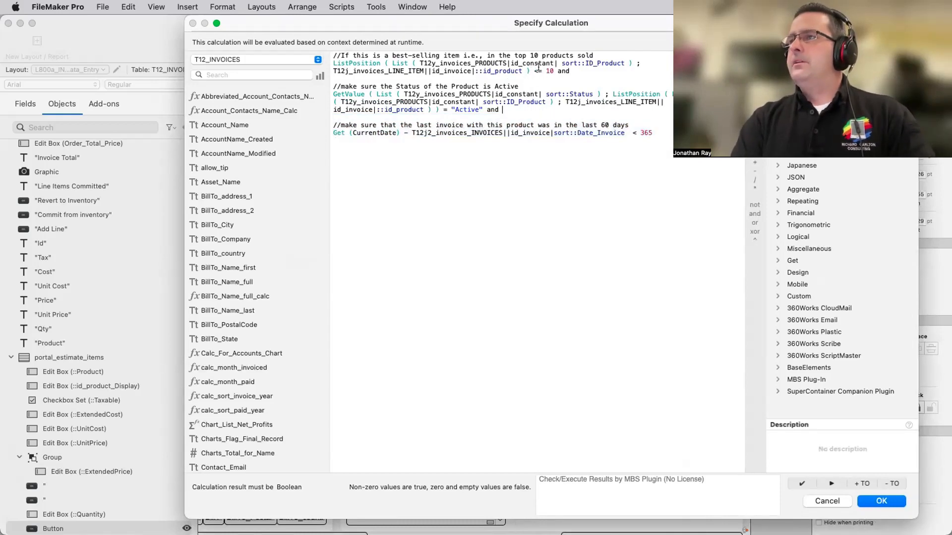
drag(496, 24, 514, 227)
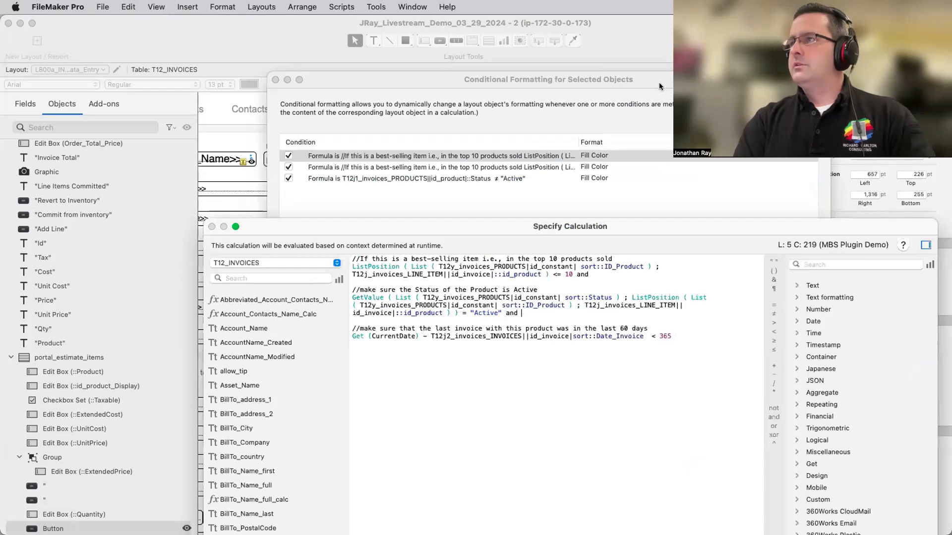
drag(658, 84, 653, 288)
drag(642, 228, 624, 24)
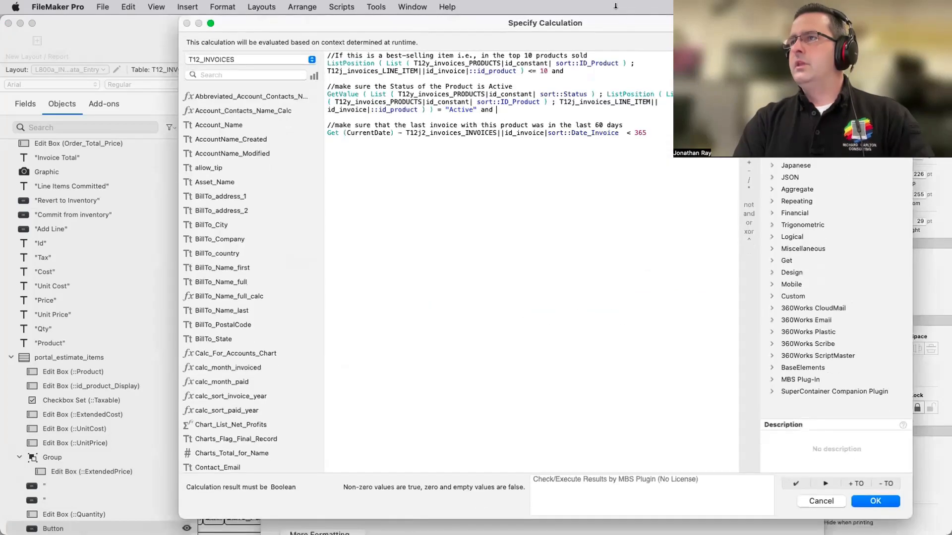
drag(553, 71, 534, 71)
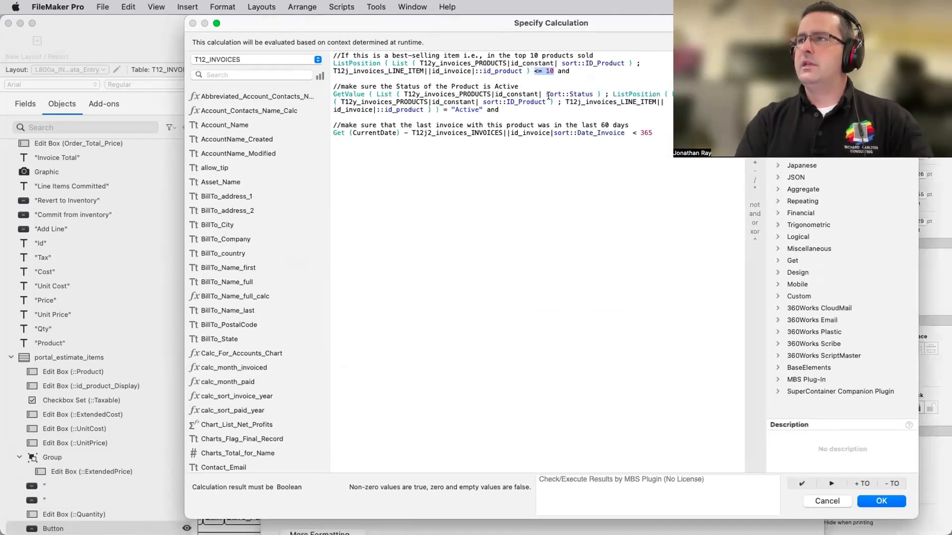
click(483, 109)
shift+click(451, 110)
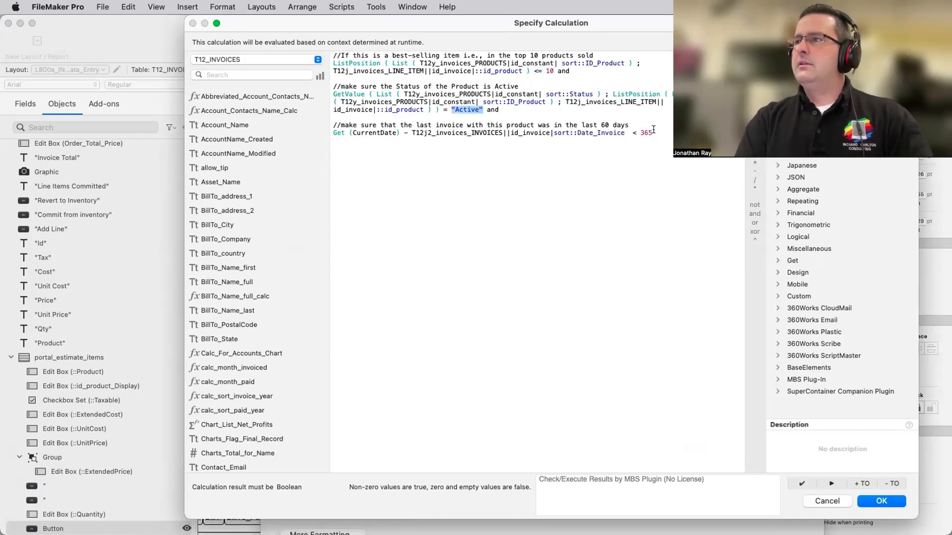
double_click(607, 129)
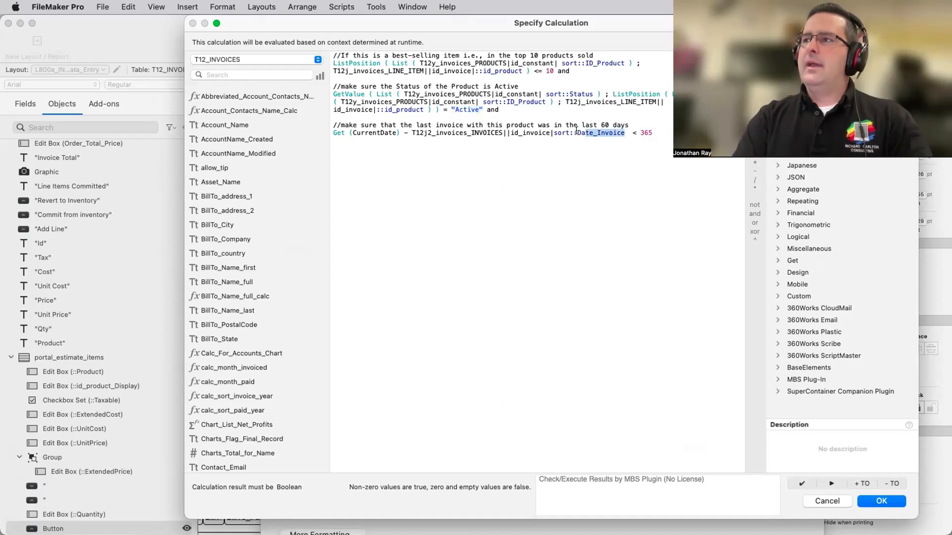
drag(652, 132, 639, 133)
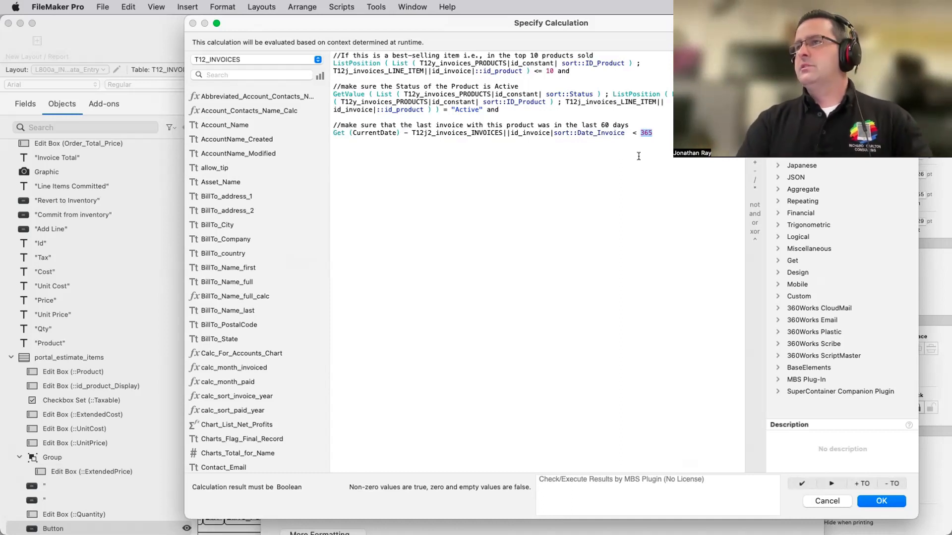
click(660, 132)
drag(654, 128, 327, 48)
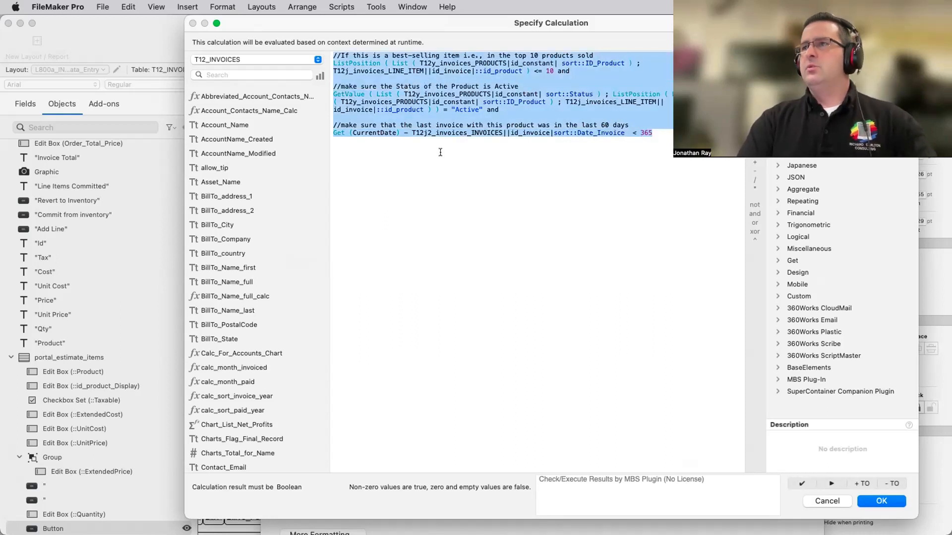
click(425, 66)
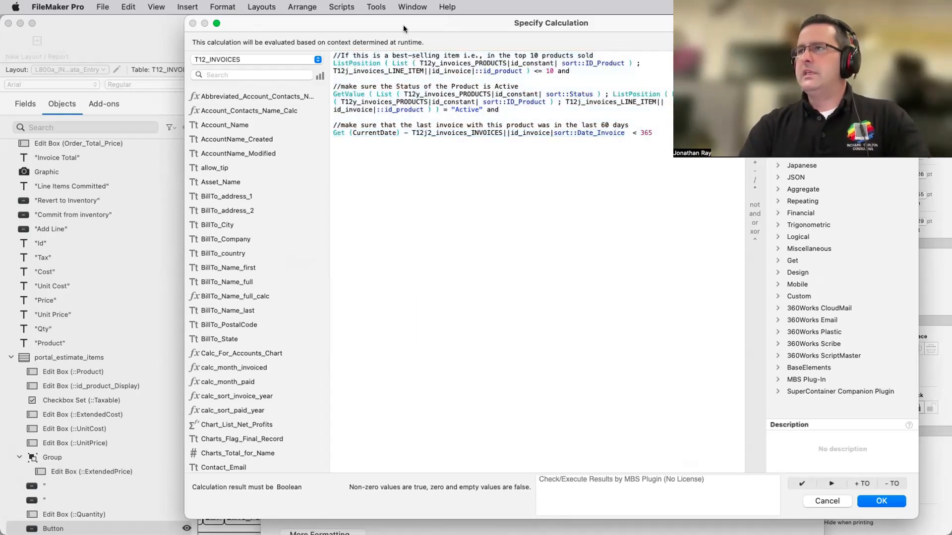
drag(404, 28, 400, 383)
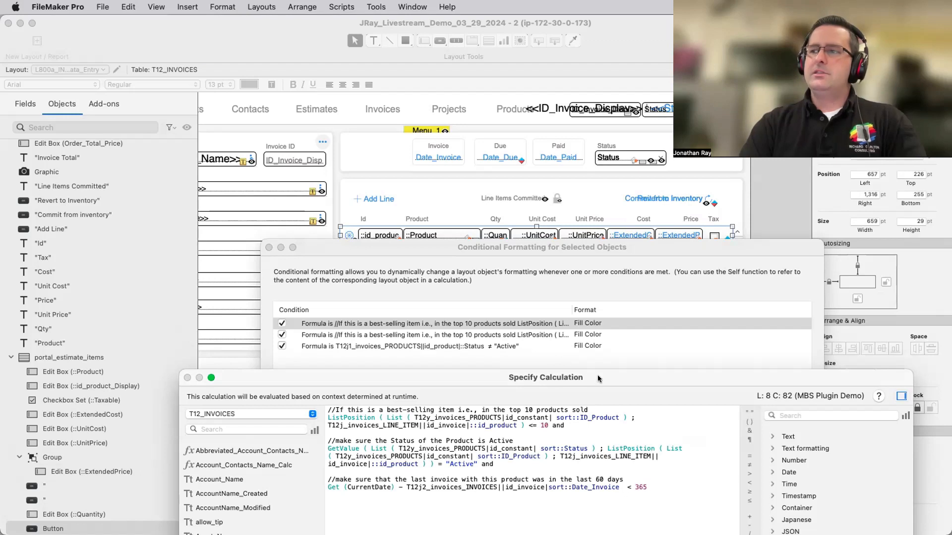
drag(647, 488, 634, 486)
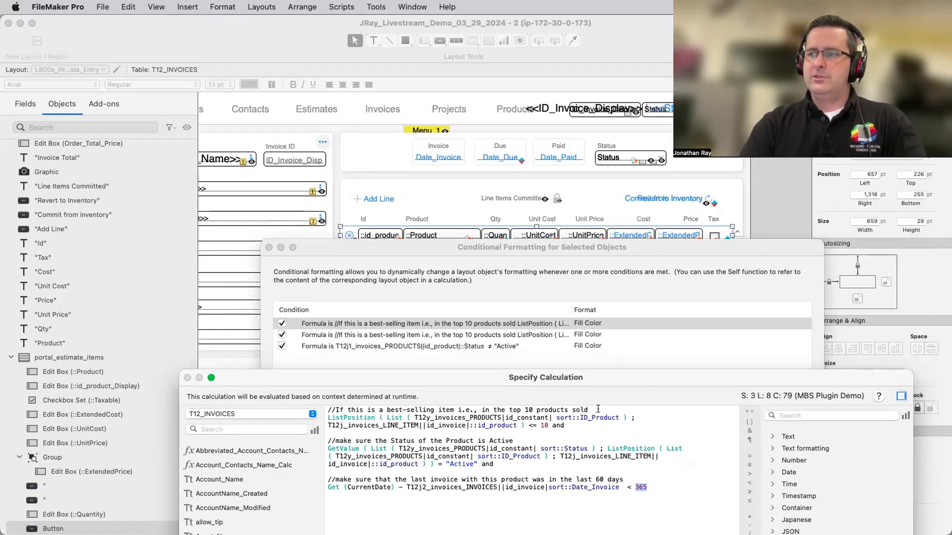
drag(600, 372, 558, 25)
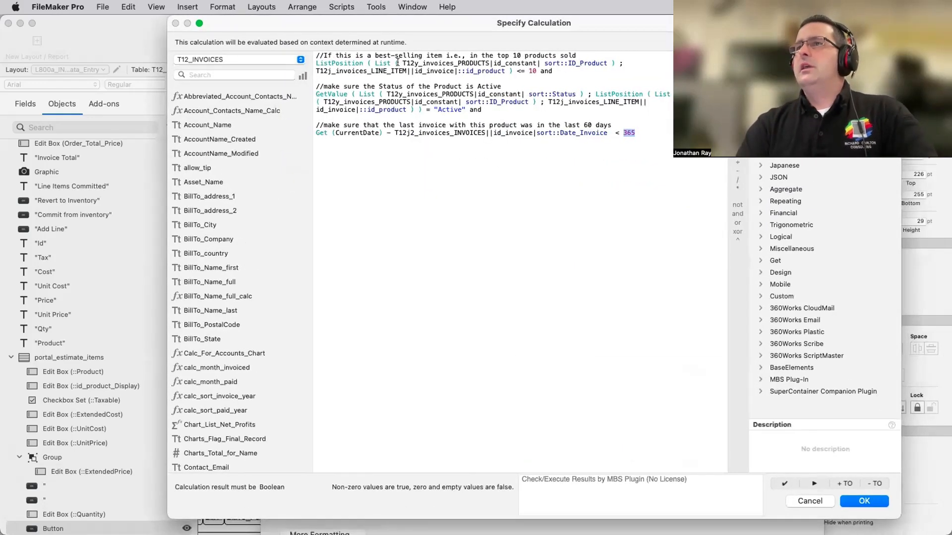
Examine how the top 10 criterion looks up the line item's product ID in the sorted list of product IDs
drag(402, 59, 605, 58)
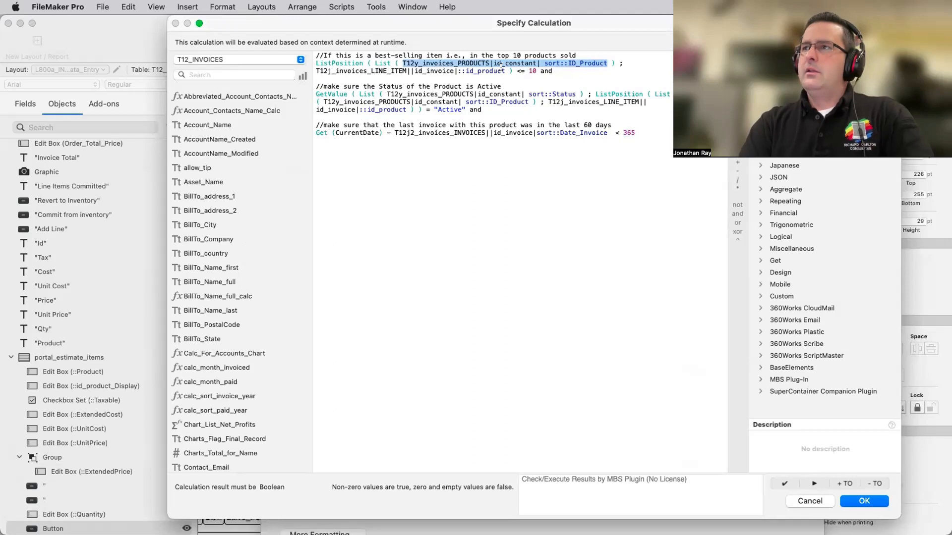
drag(505, 71, 313, 71)
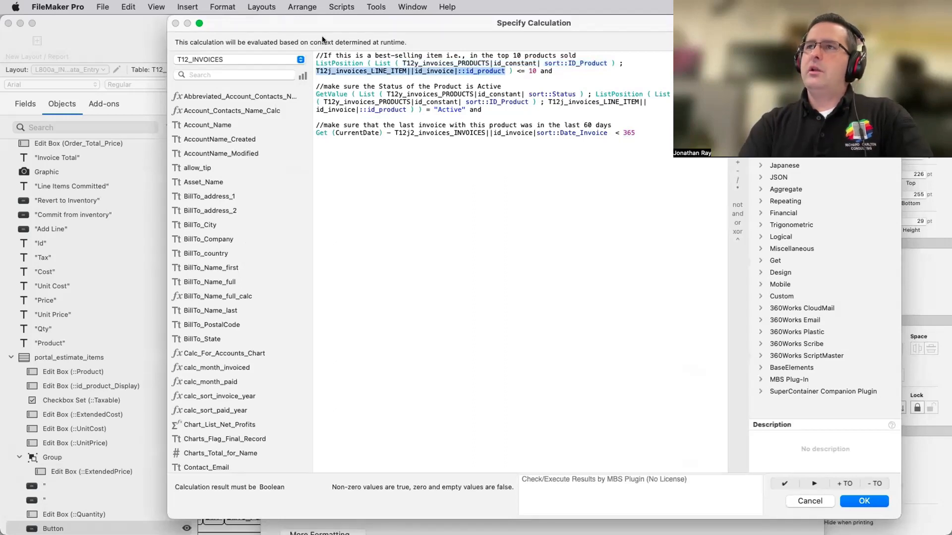
drag(331, 311, 337, 20)
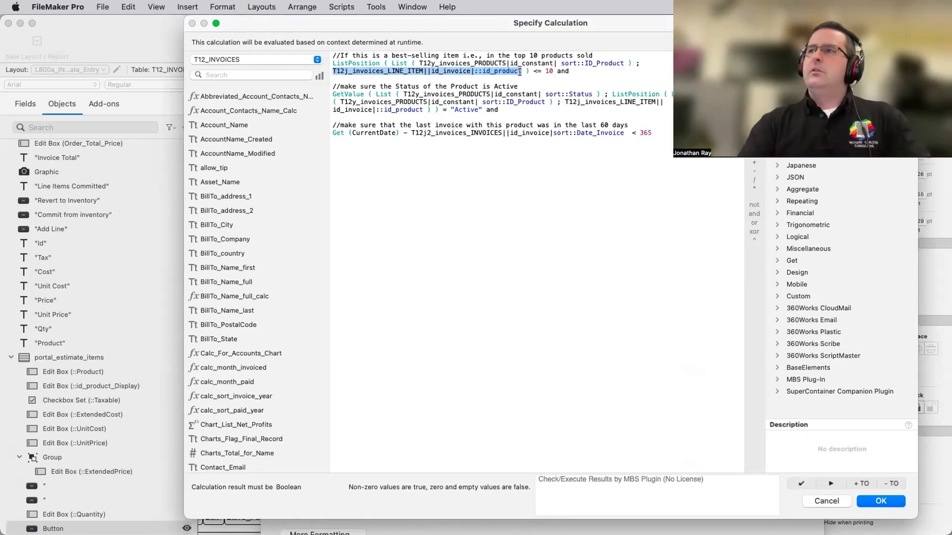
click(569, 71)
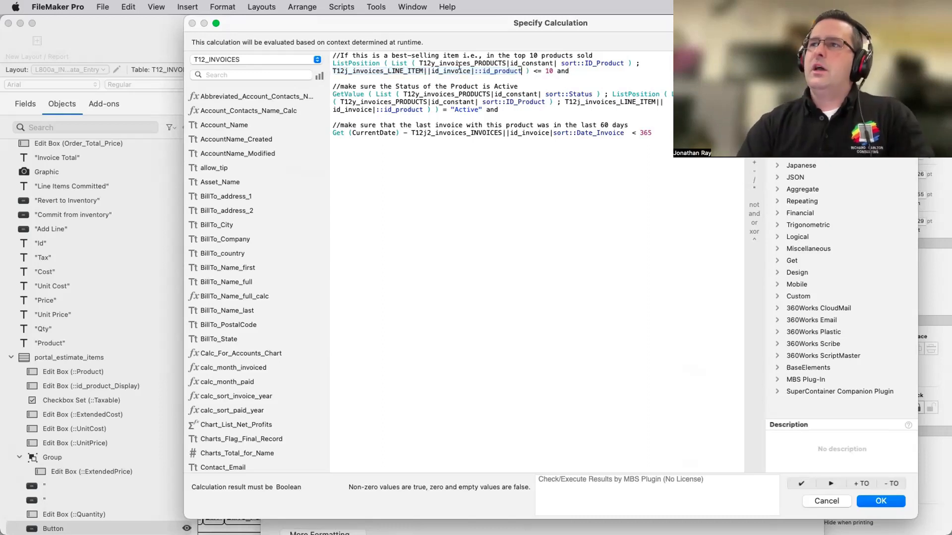
drag(459, 66, 623, 63)
click(470, 70)
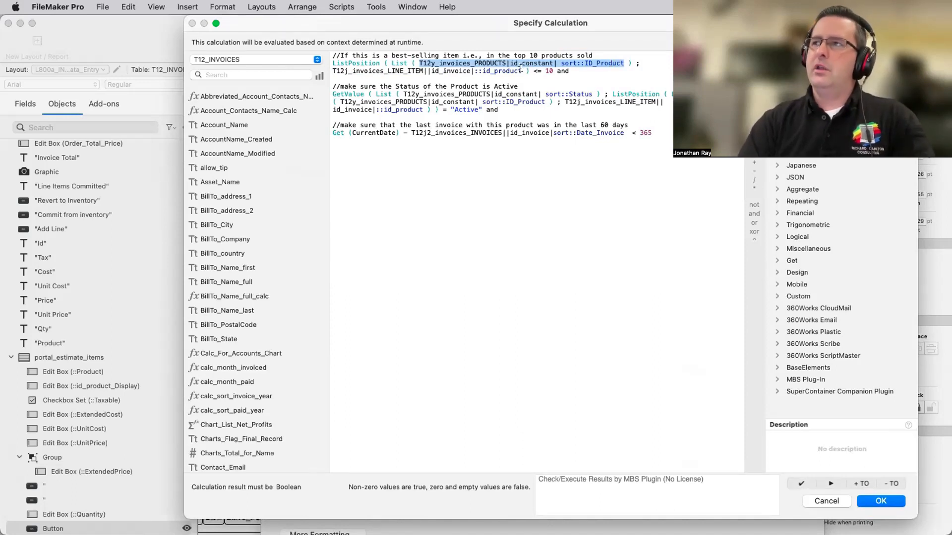
drag(522, 71, 329, 66)
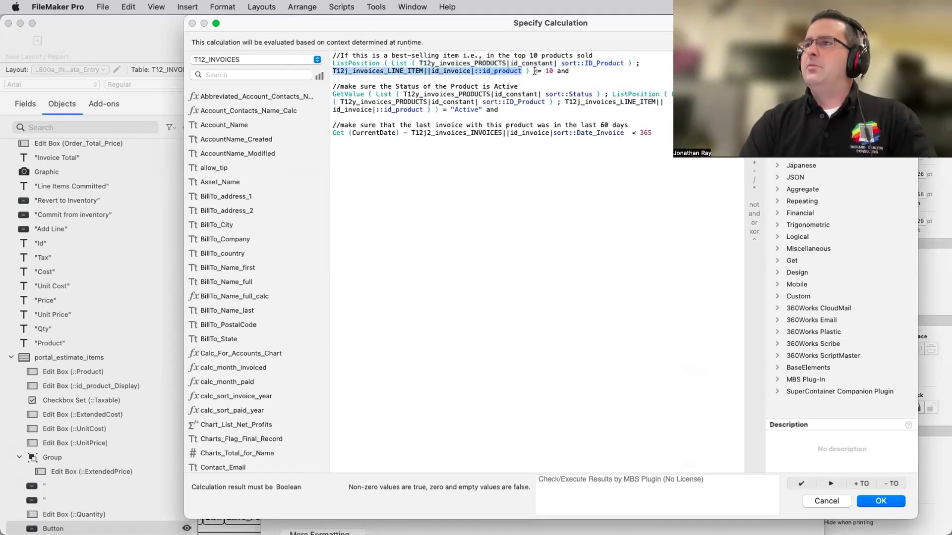
drag(573, 71, 441, 103)
Examine the references in the product Status and last invoice date criteria, and the formula as a whole
click(460, 109)
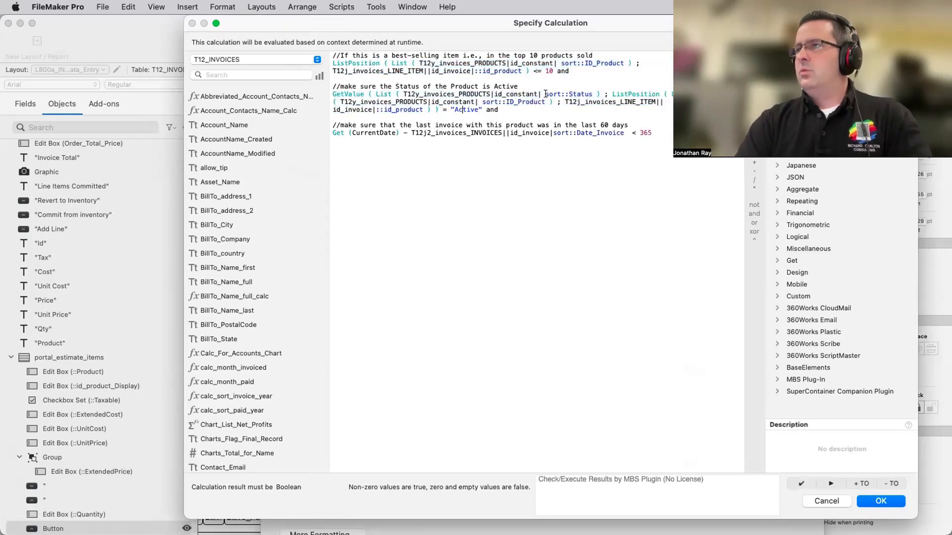
drag(591, 94, 401, 91)
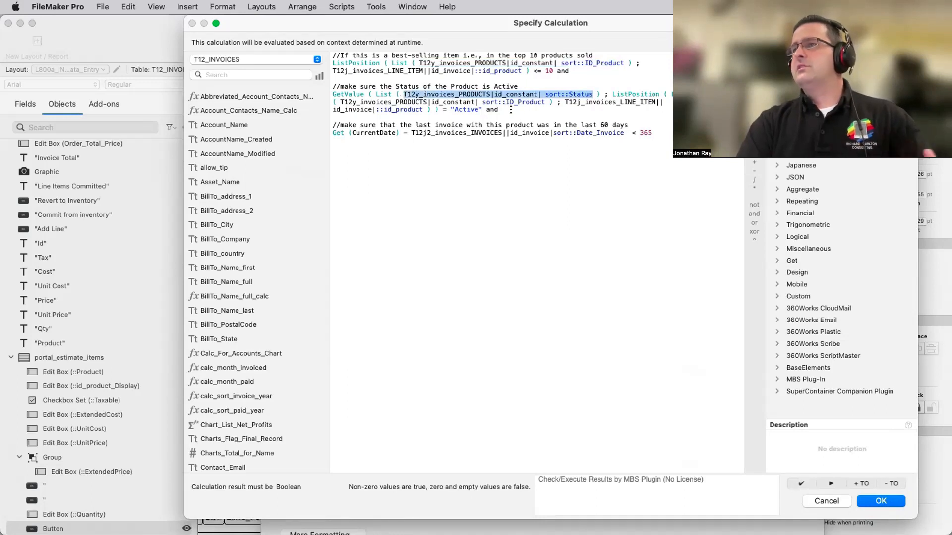
double_click(476, 108)
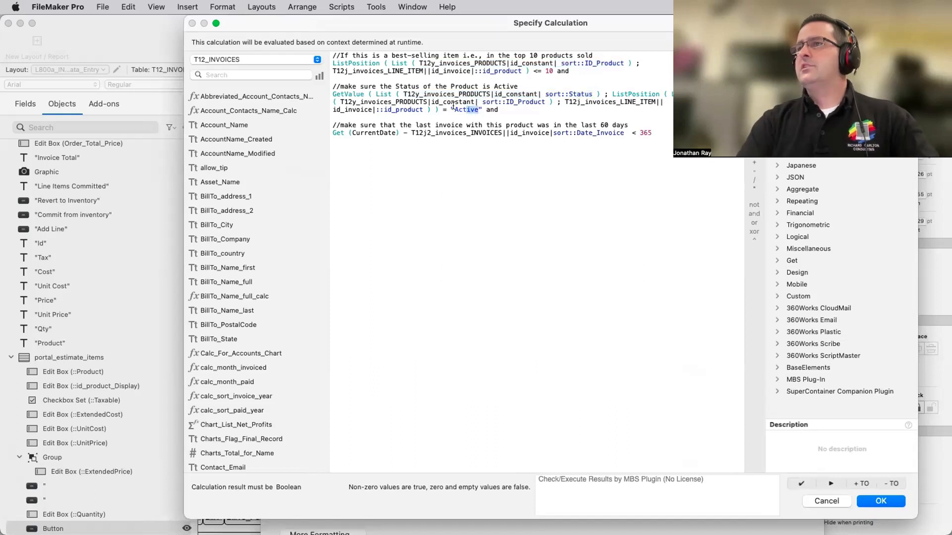
drag(404, 95, 587, 92)
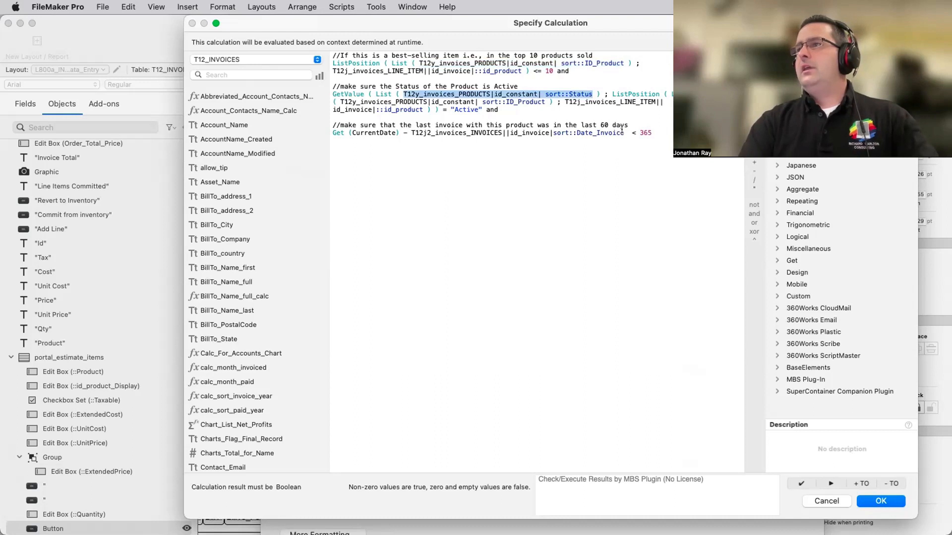
drag(623, 132, 410, 129)
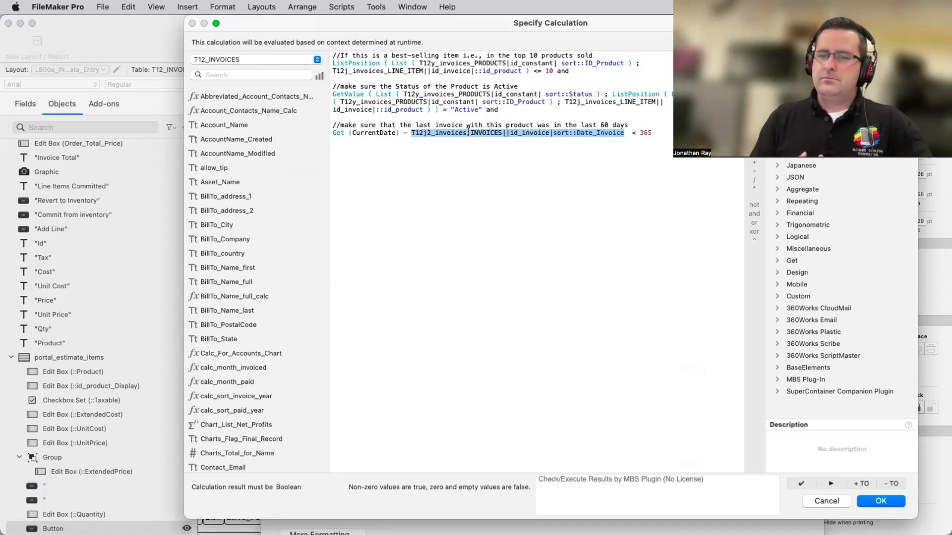
drag(658, 148, 332, 52)
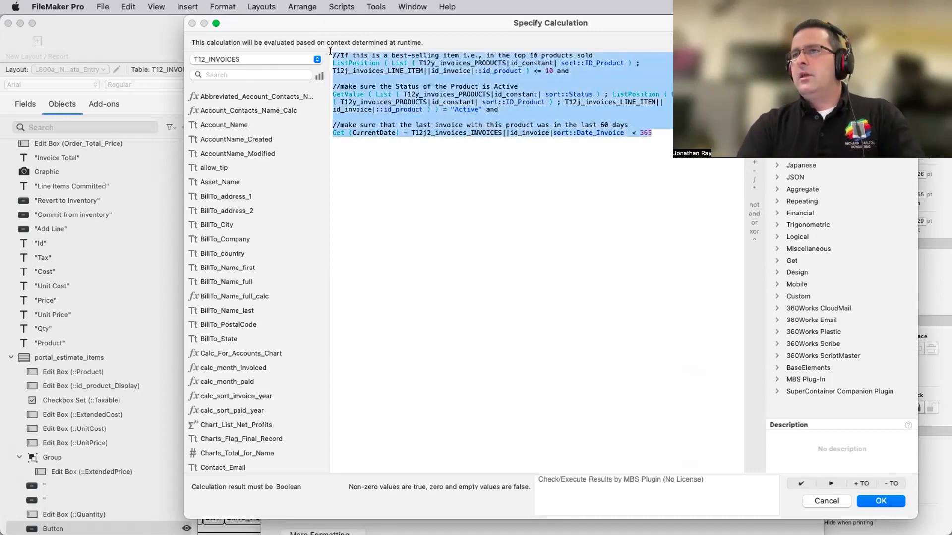
Move the calculation window aside to view the layout behind it, move it back, and close the formula without changes
drag(440, 24, 451, 364)
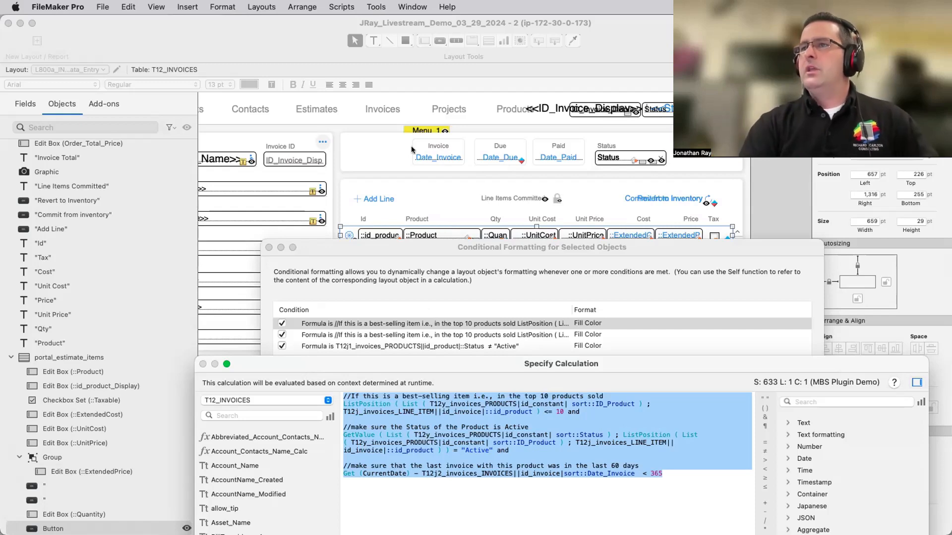
drag(432, 358, 403, 22)
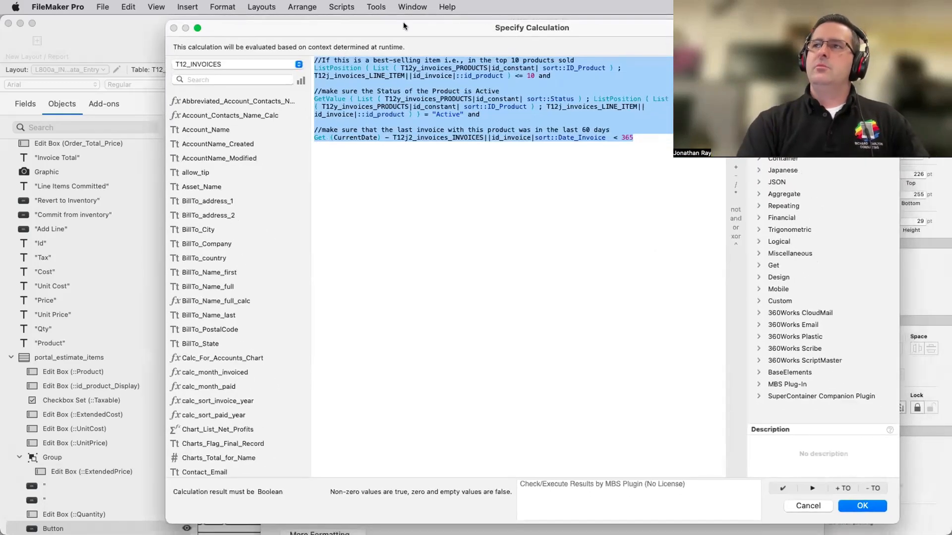
click(413, 122)
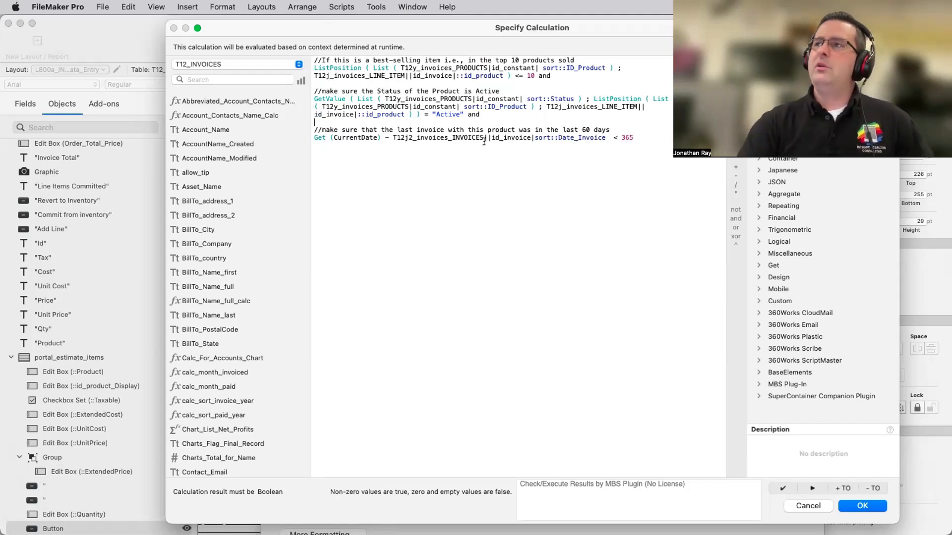
click(806, 505)
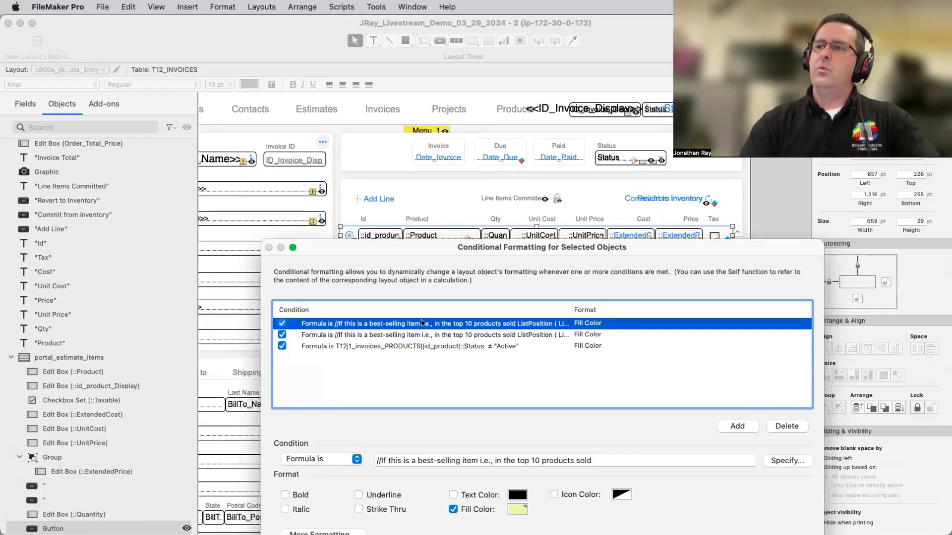
Review the second best-selling item condition and the non-active product condition with their fill colors, and close the conditional formatting without changes
click(397, 337)
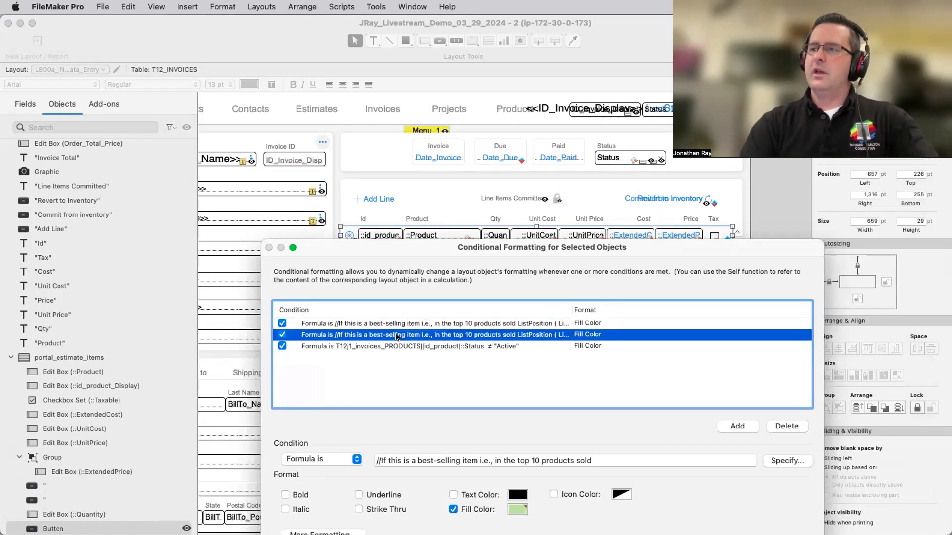
click(389, 346)
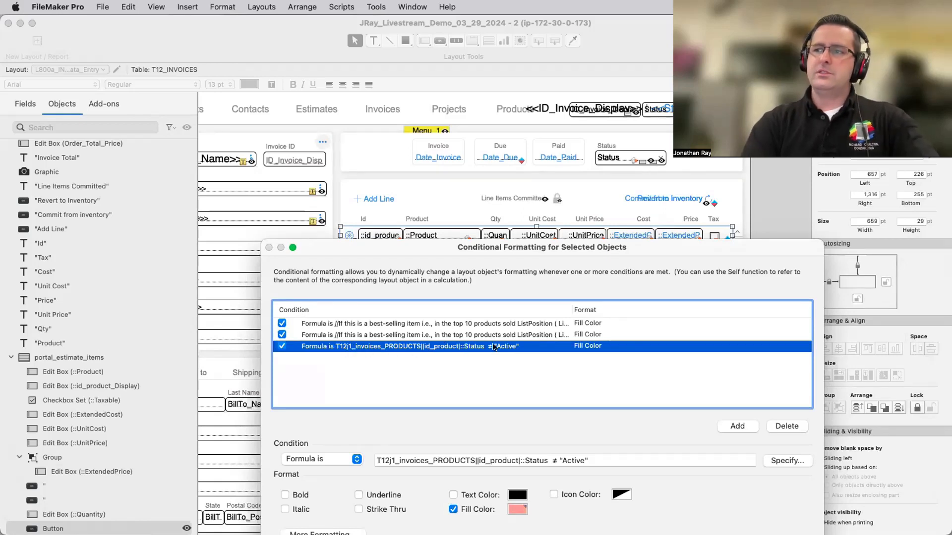
drag(440, 246, 434, 109)
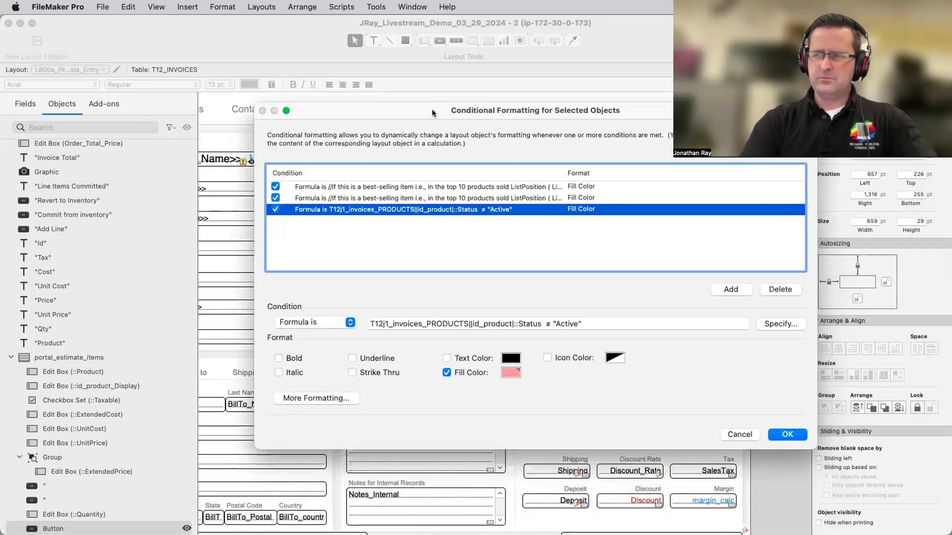
click(738, 434)
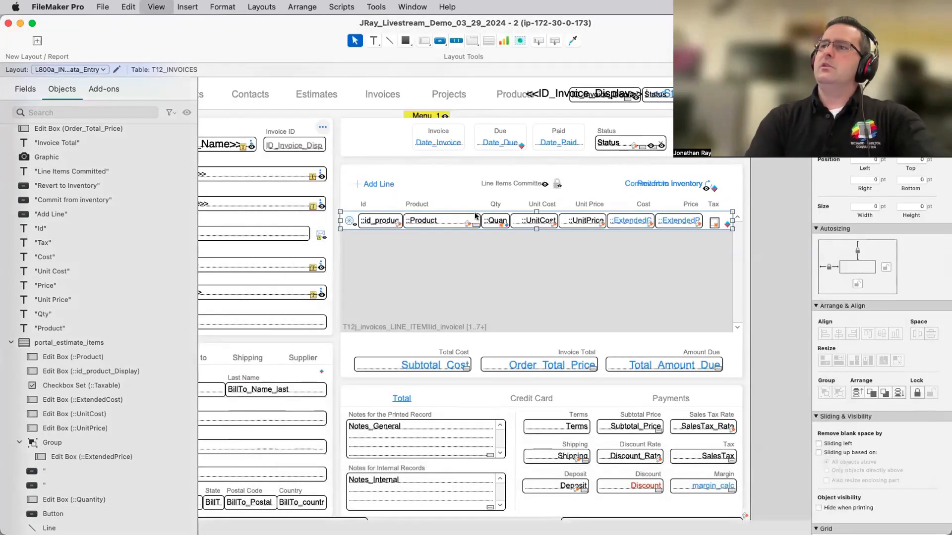
Return the invoice to Browse mode and look through its line items for highlighted rows
key(super+b)
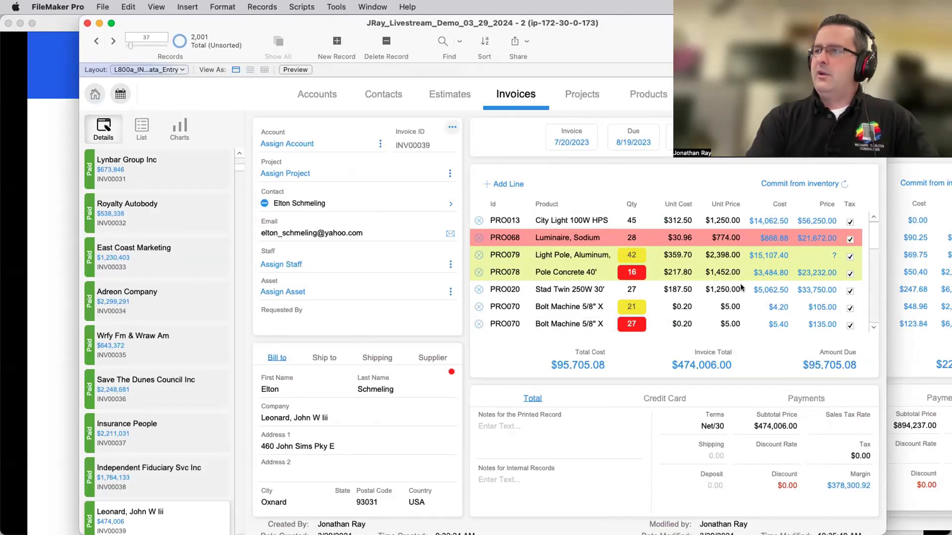
scroll(741, 288, down, 3)
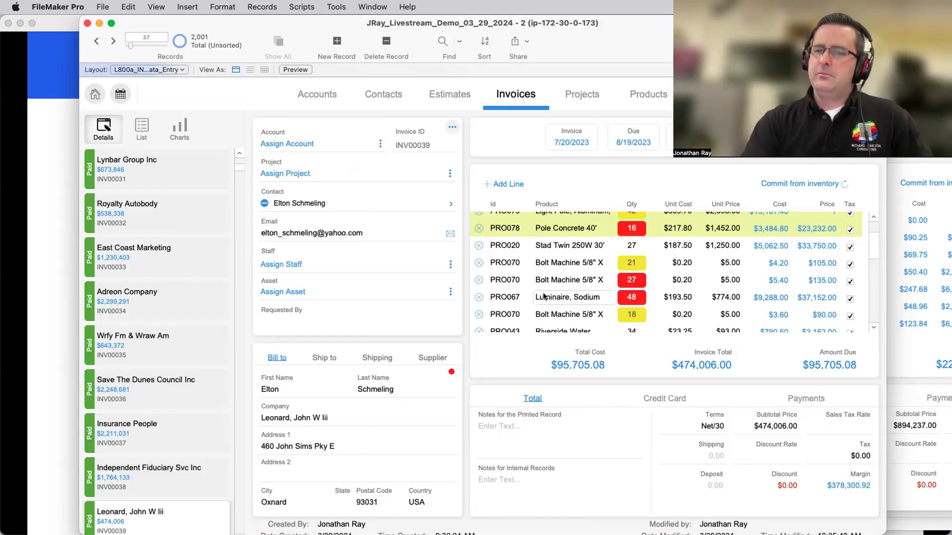
scroll(544, 297, down, 5)
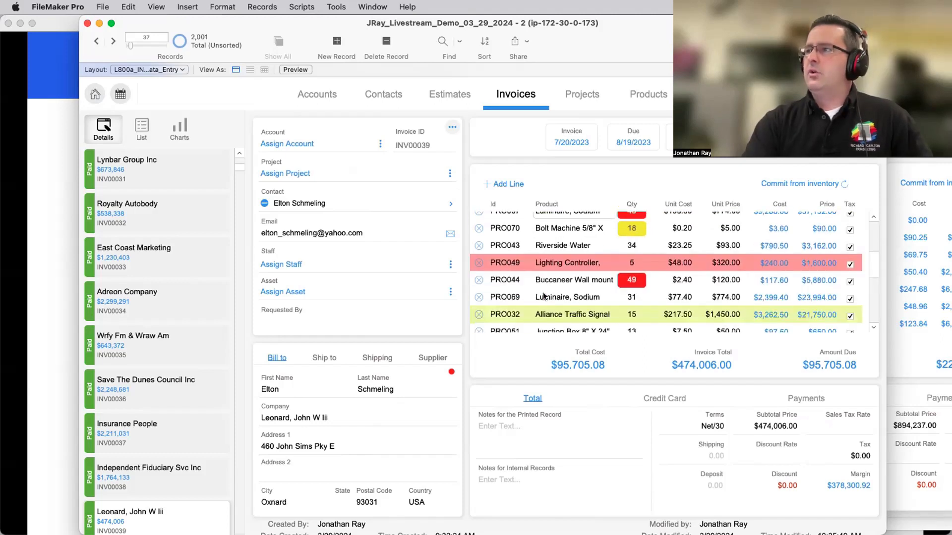
scroll(578, 242, up, 5)
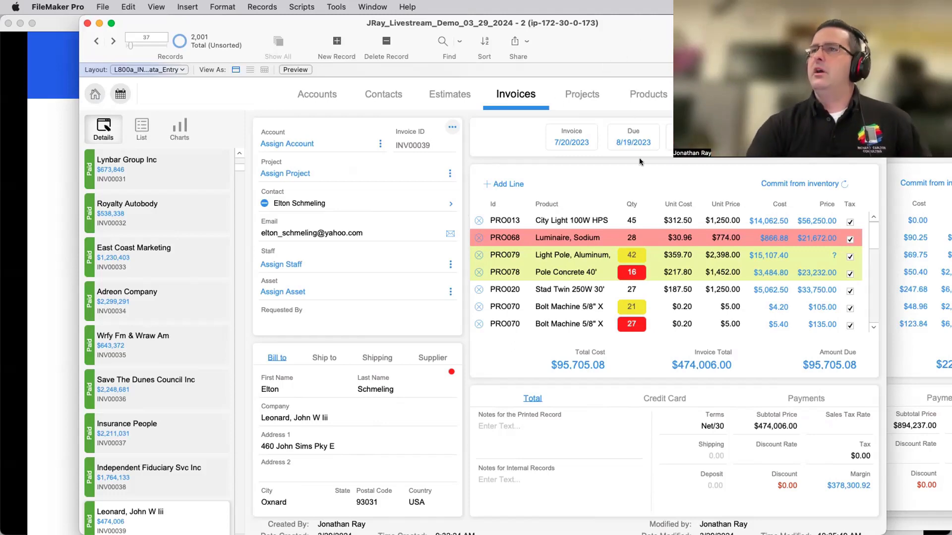
drag(639, 158, 643, 35)
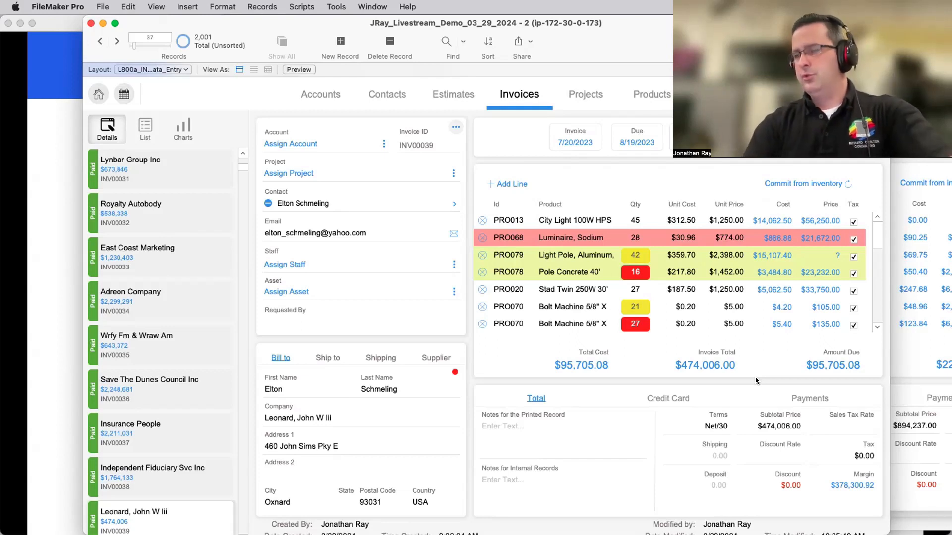
Switch to the PowerPoint slide show and reveal the bullets "Cache is king" and "Rethink workflow"
click(52, 212)
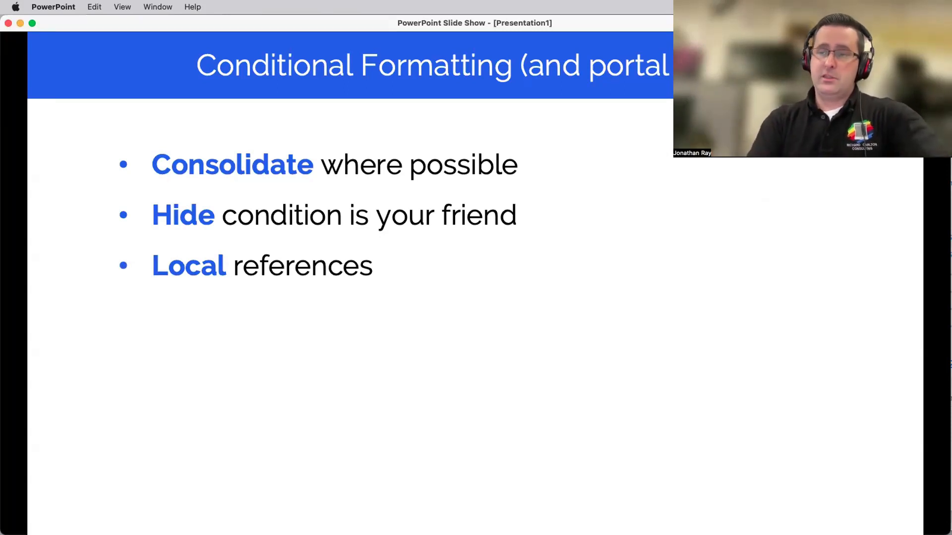
key(Right)
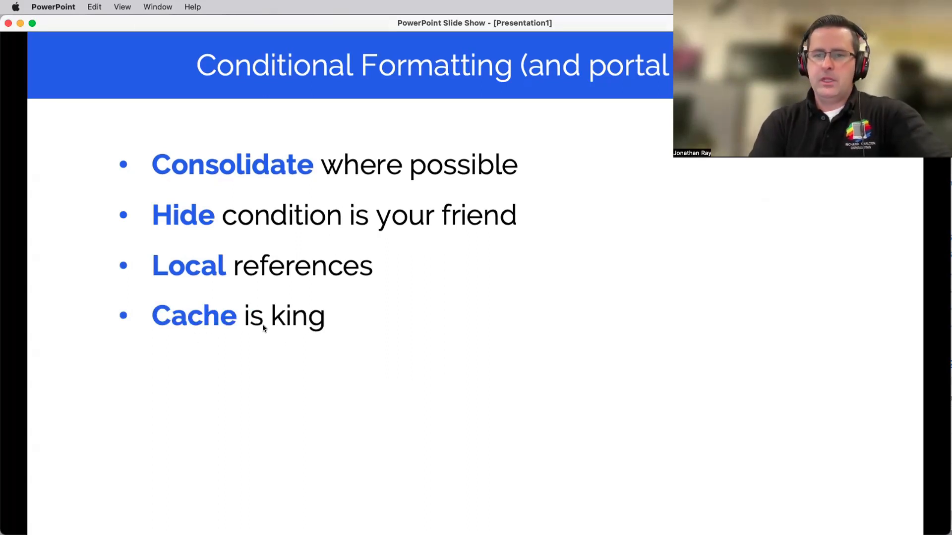
key(super+Tab)
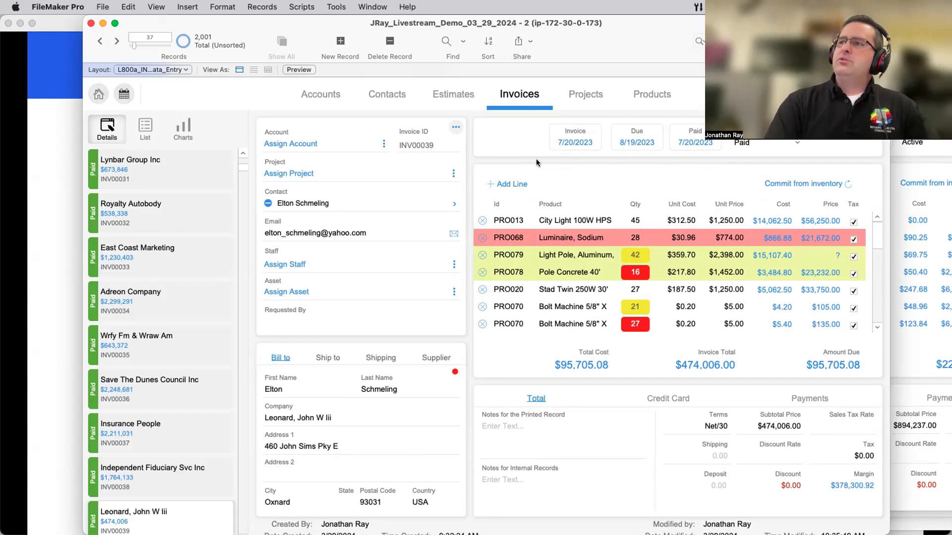
click(61, 159)
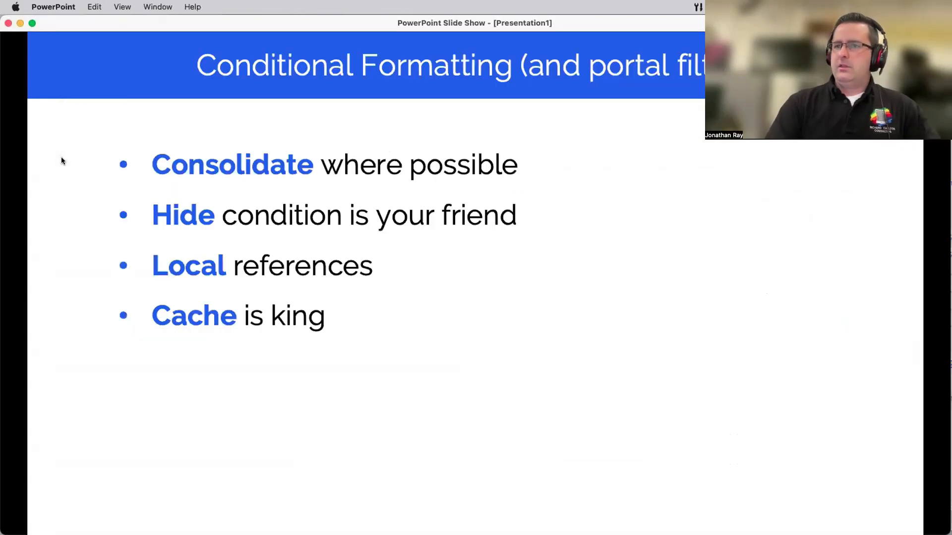
click(61, 160)
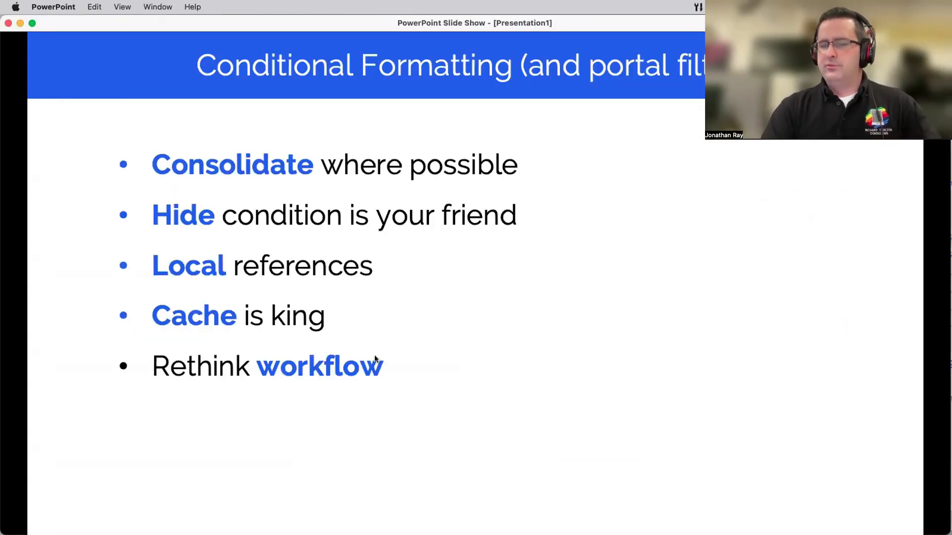
Switch back to FileMaker Pro, view the Add Line product picker and the first line item's full product name, and leave both without changes
key(super+Tab)
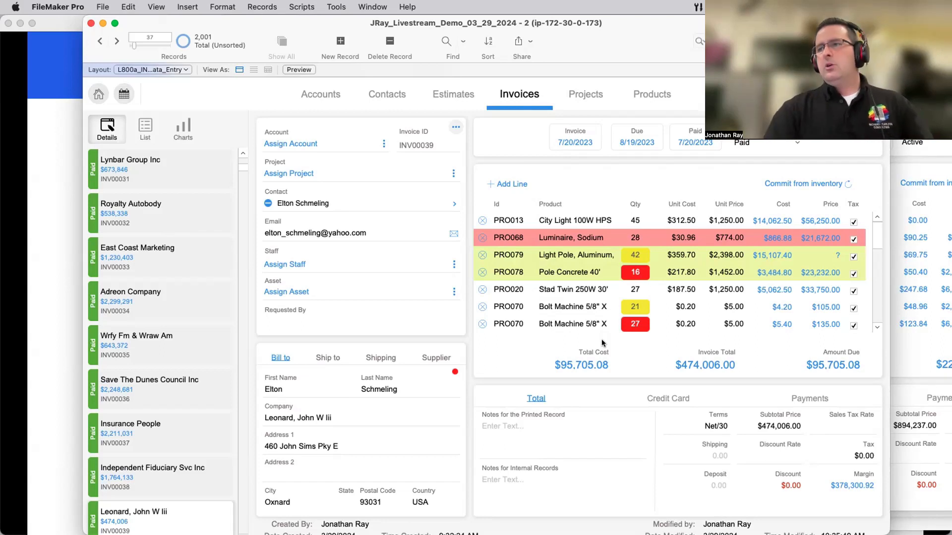
click(509, 184)
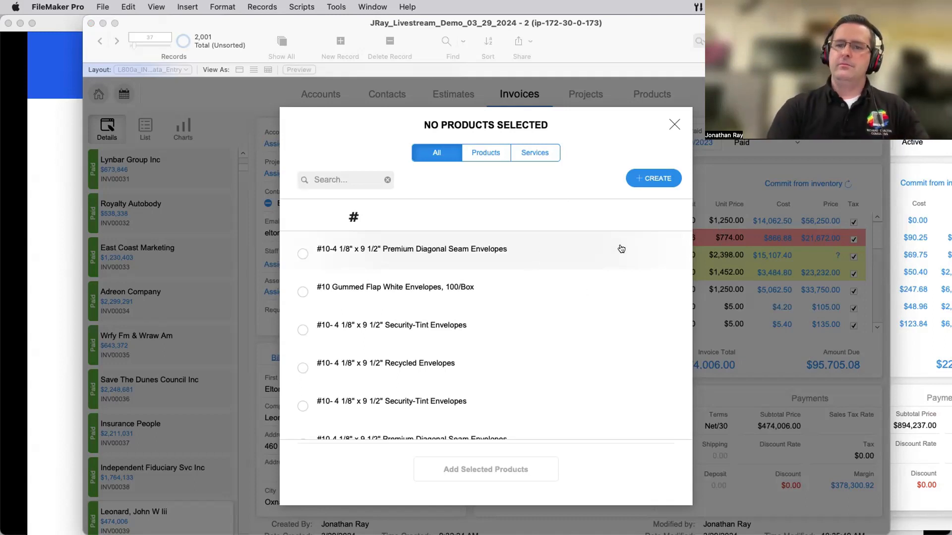
click(672, 126)
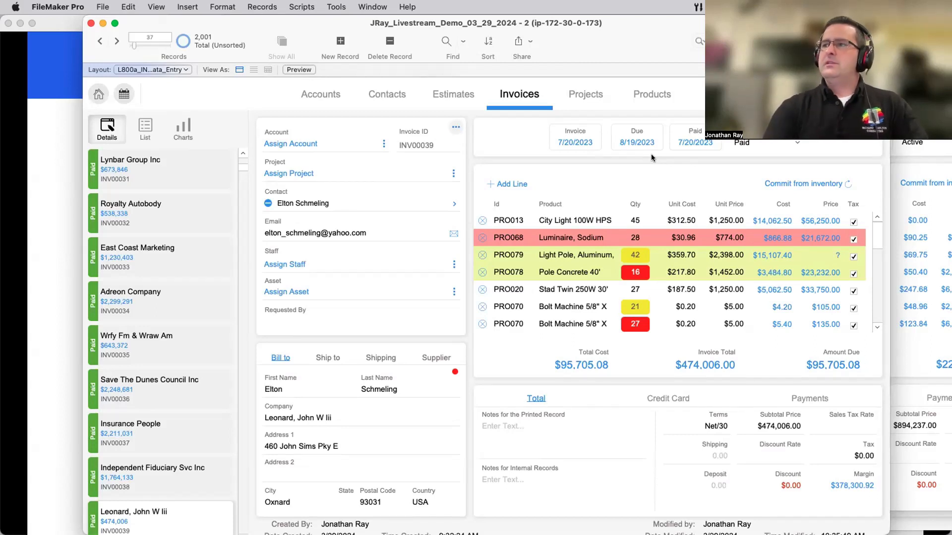
click(559, 219)
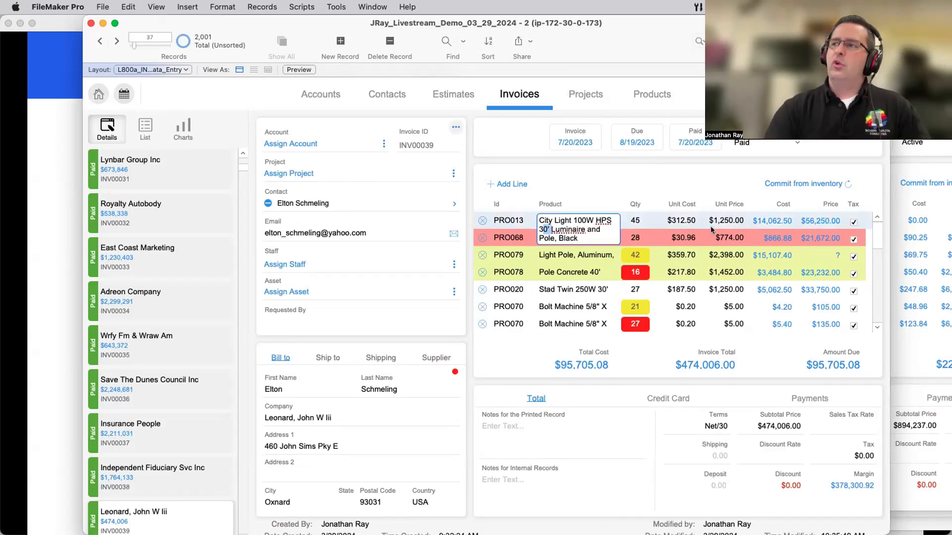
click(700, 162)
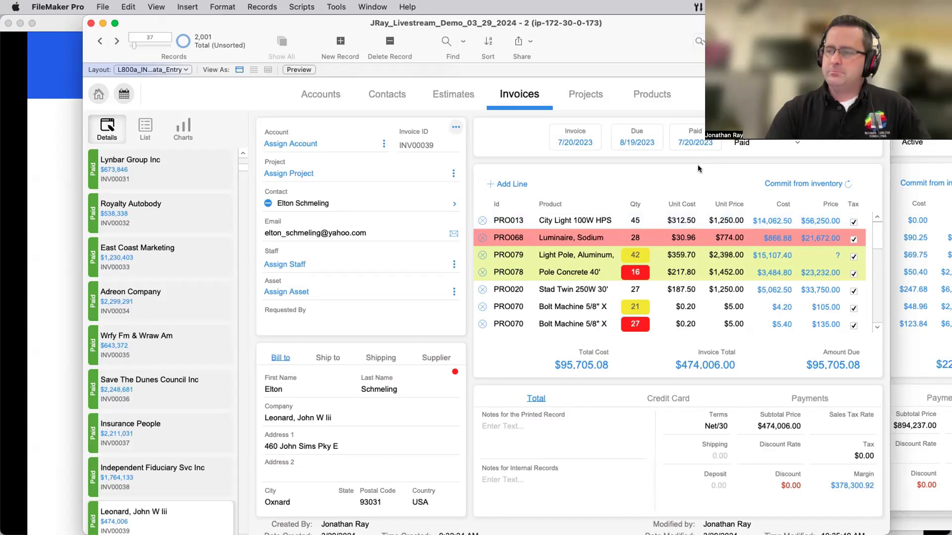
In Layout mode, duplicate the line item portal's row-wide highlight button just below the row and fill the copy with light green
click(672, 223)
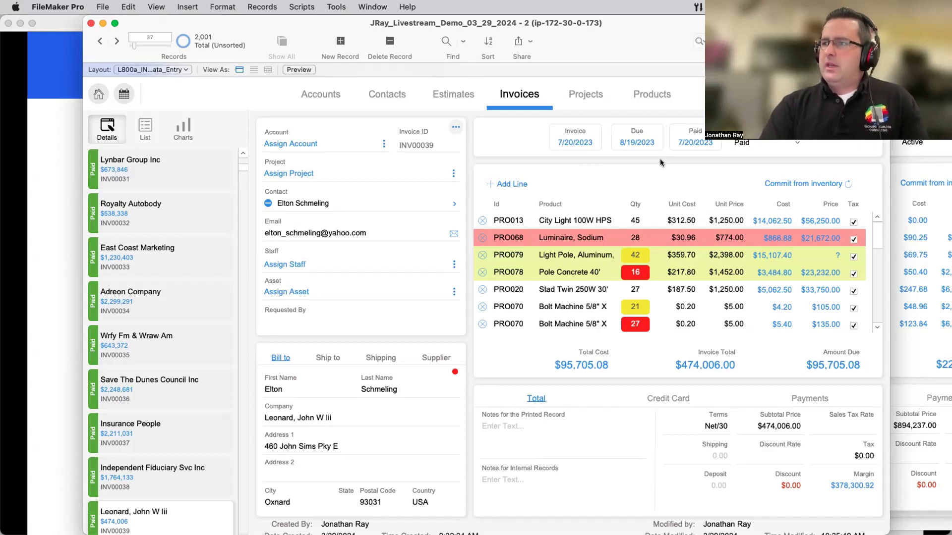
key(super+l)
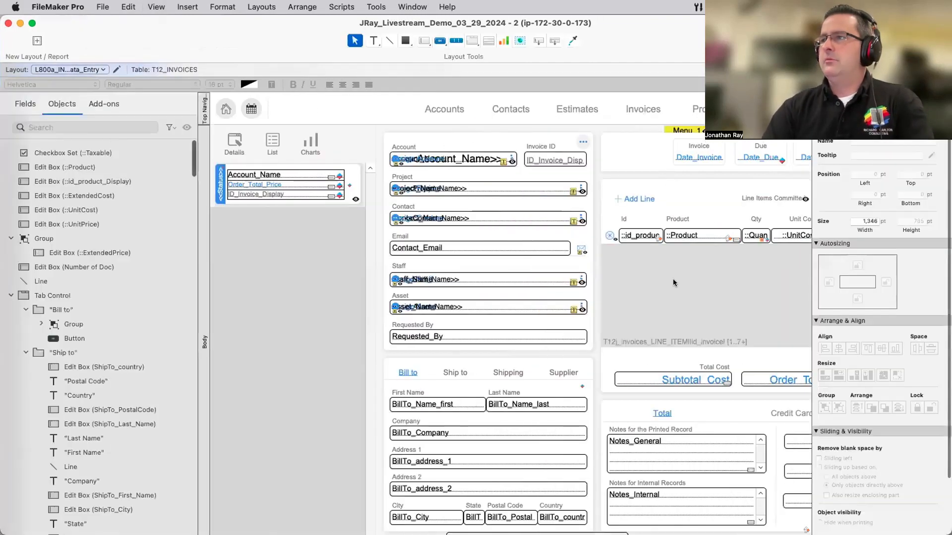
scroll(673, 283, right, 3)
click(718, 235)
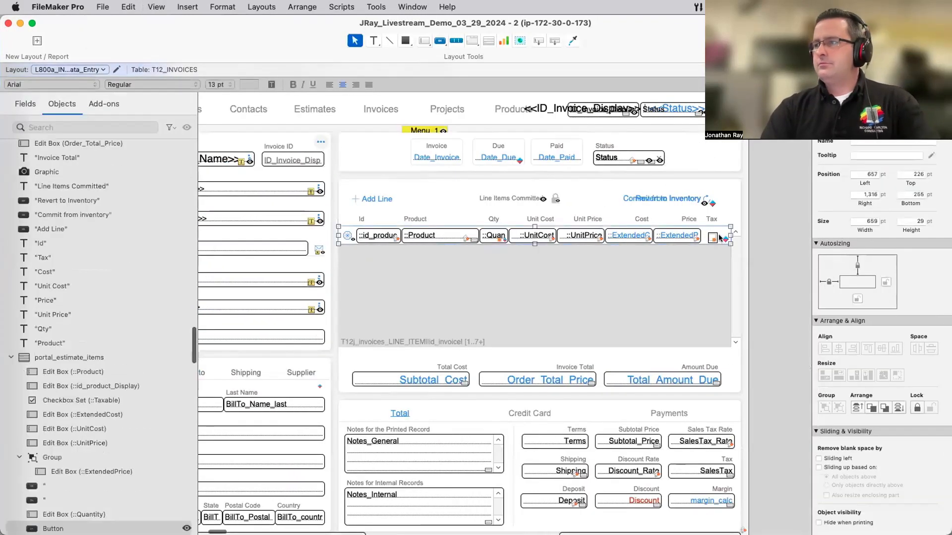
drag(718, 236, 708, 271)
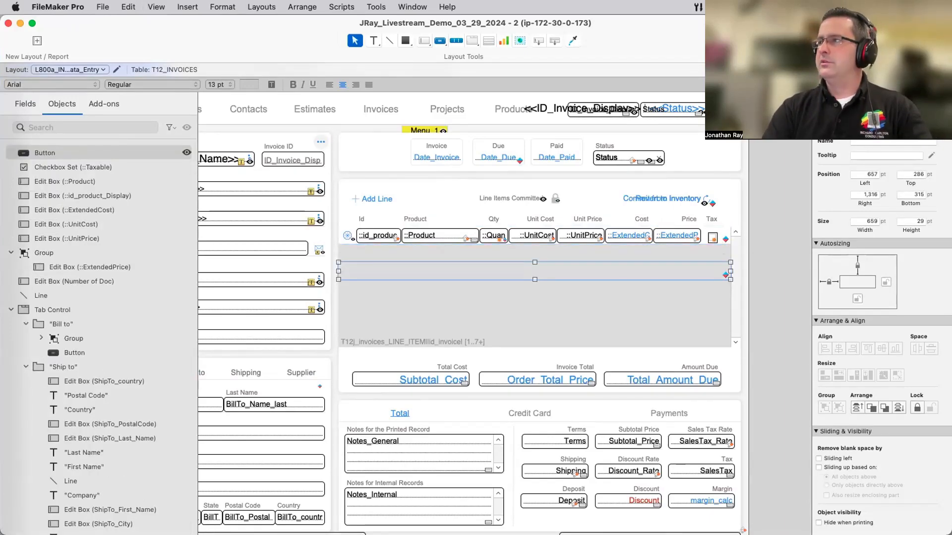
click(891, 84)
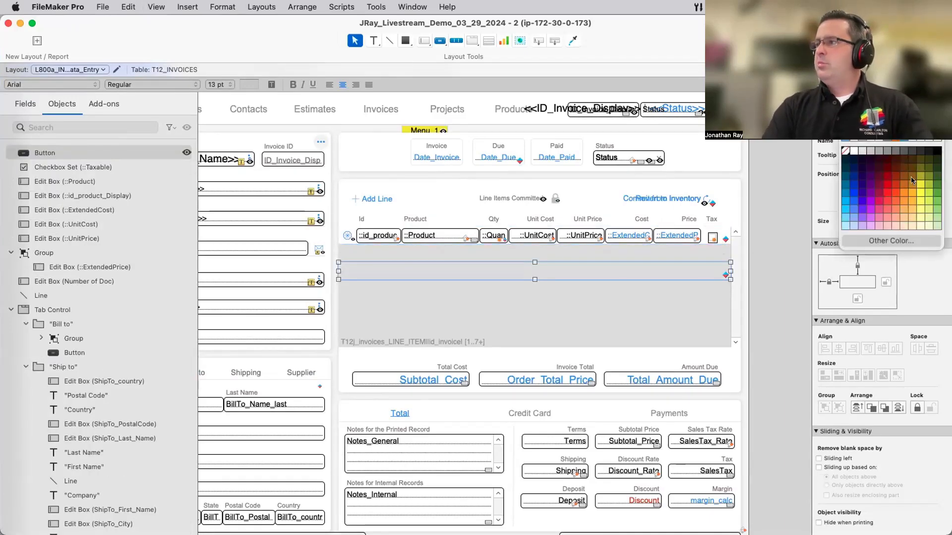
click(937, 217)
click(769, 280)
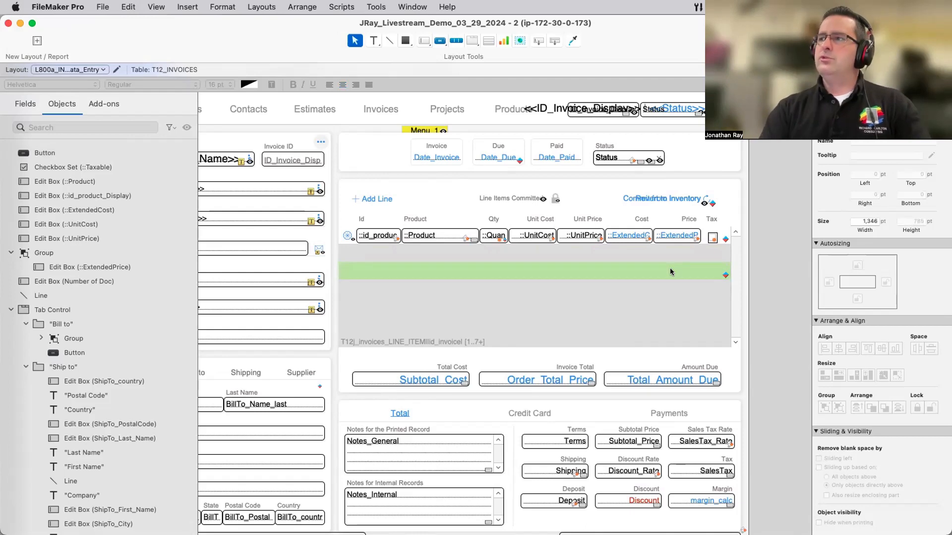
Review the original row button's conditional formatting conditions, widening the Condition column, and cancel without changes
click(719, 236)
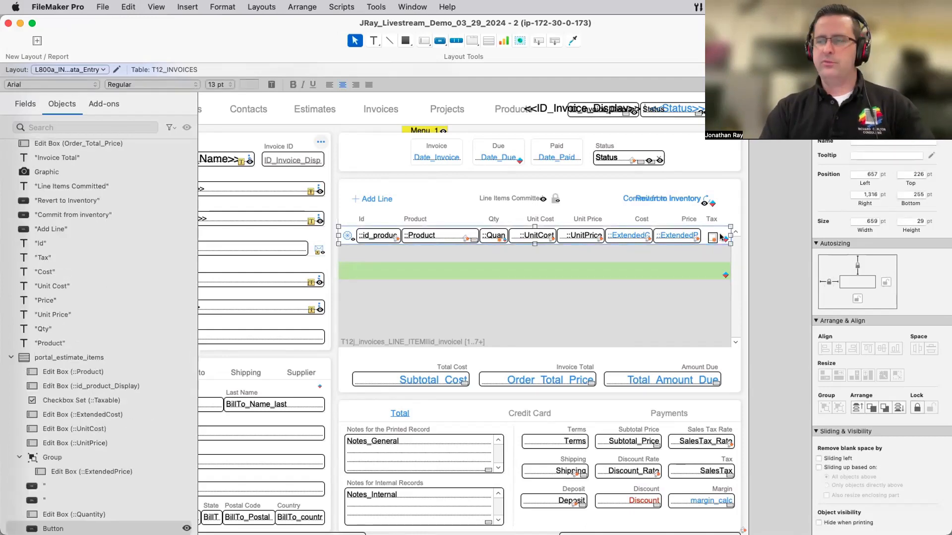
right_click(719, 236)
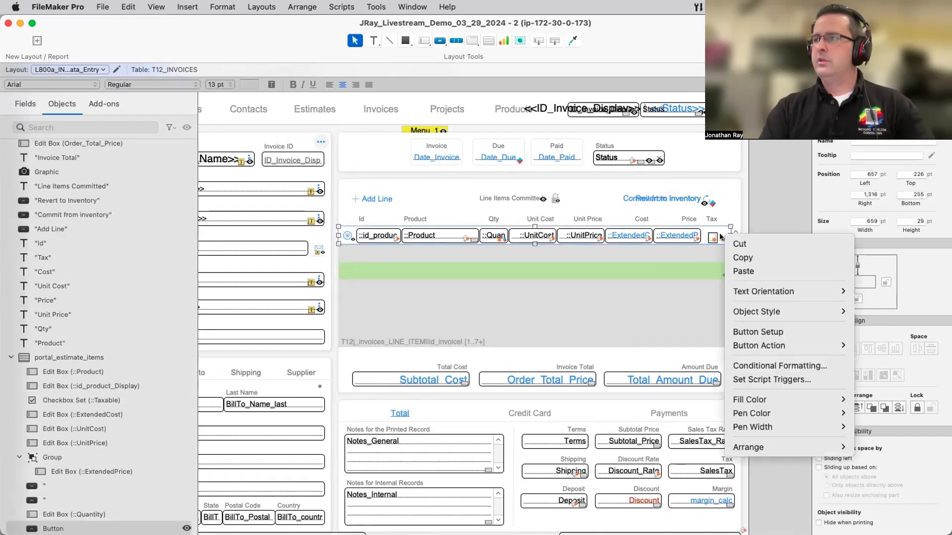
click(761, 366)
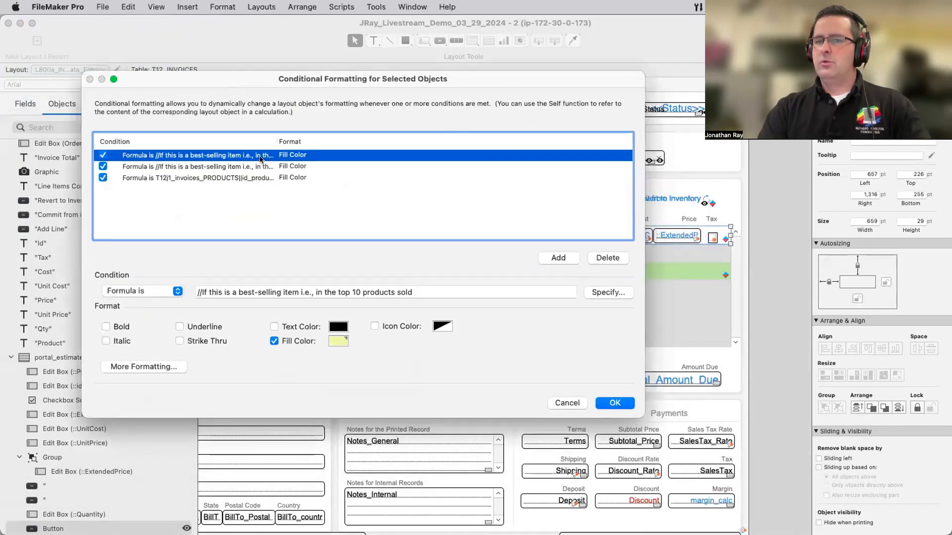
drag(322, 141, 326, 142)
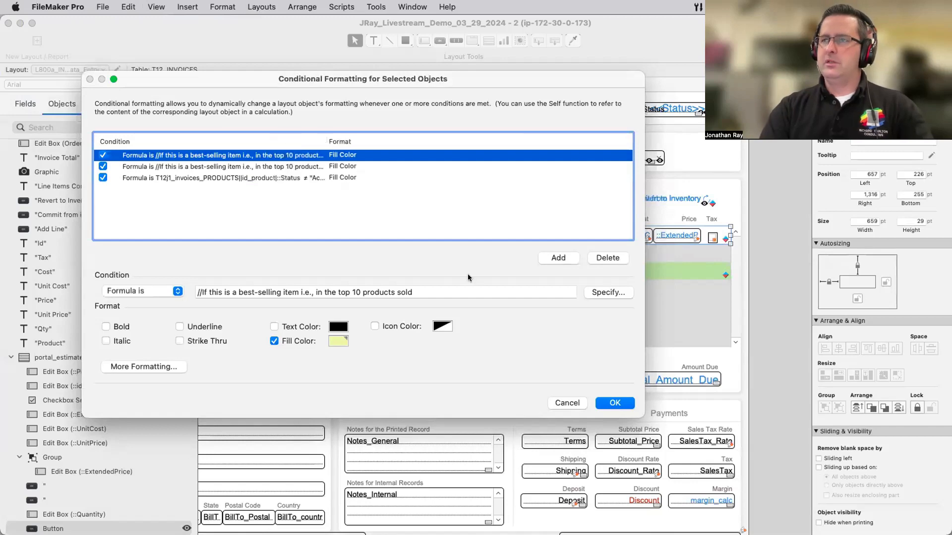
click(567, 402)
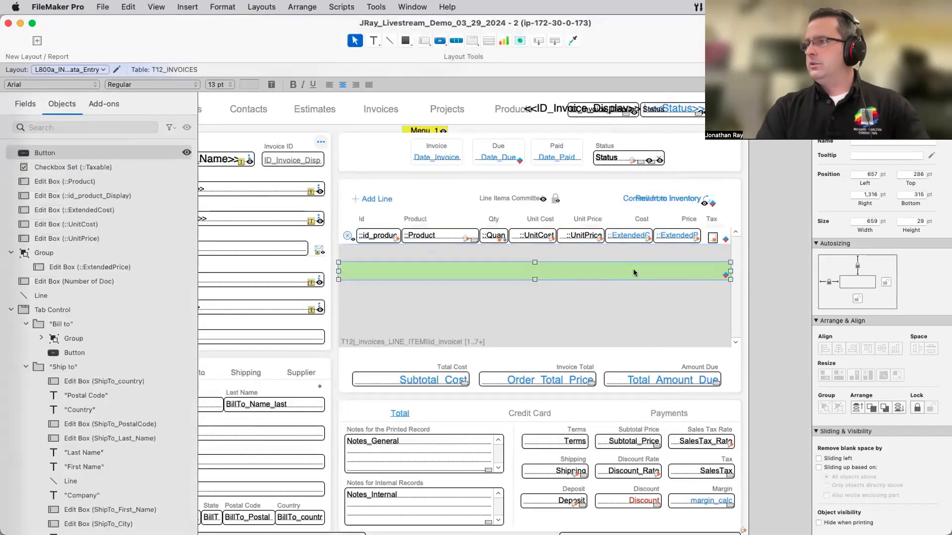
Examine the Hide object when setting of the green button copy and compare it with the original row button
scroll(892, 287, down, 5)
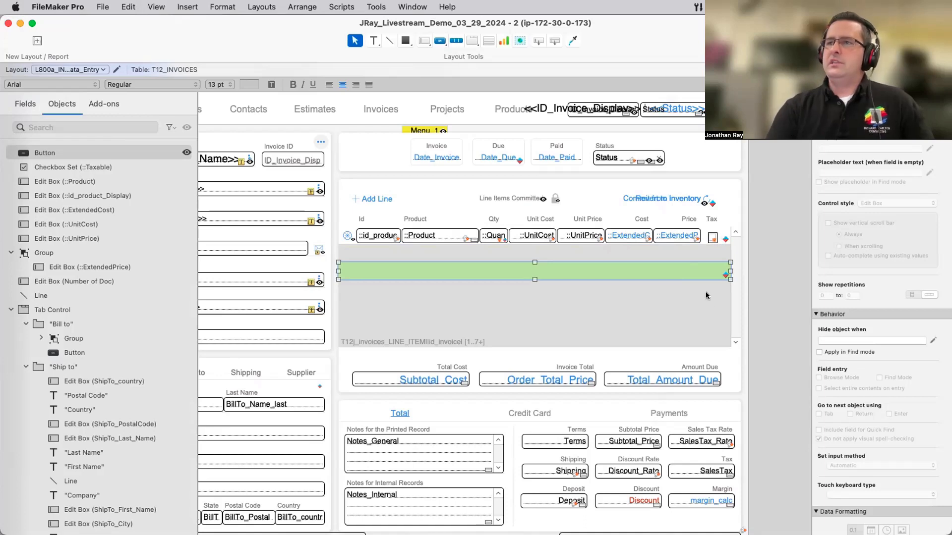
click(844, 340)
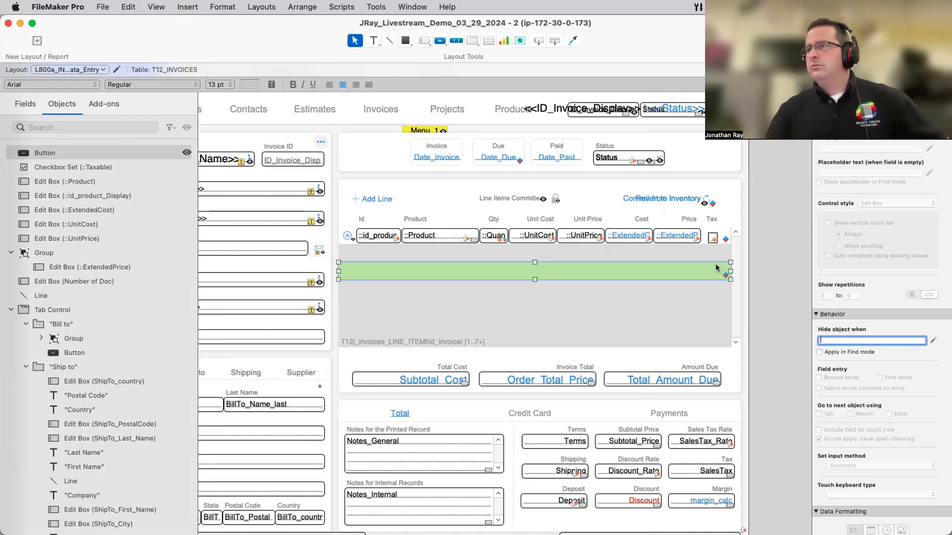
click(722, 235)
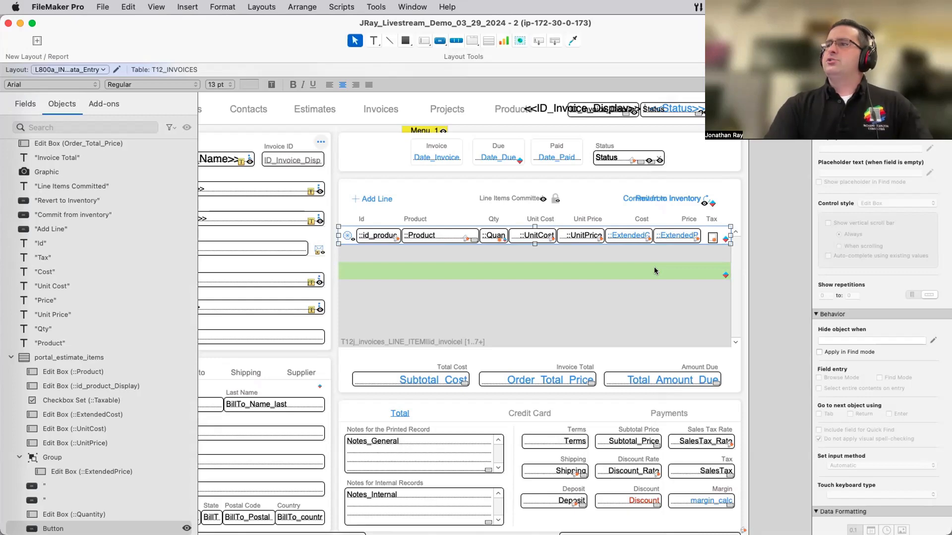
click(672, 270)
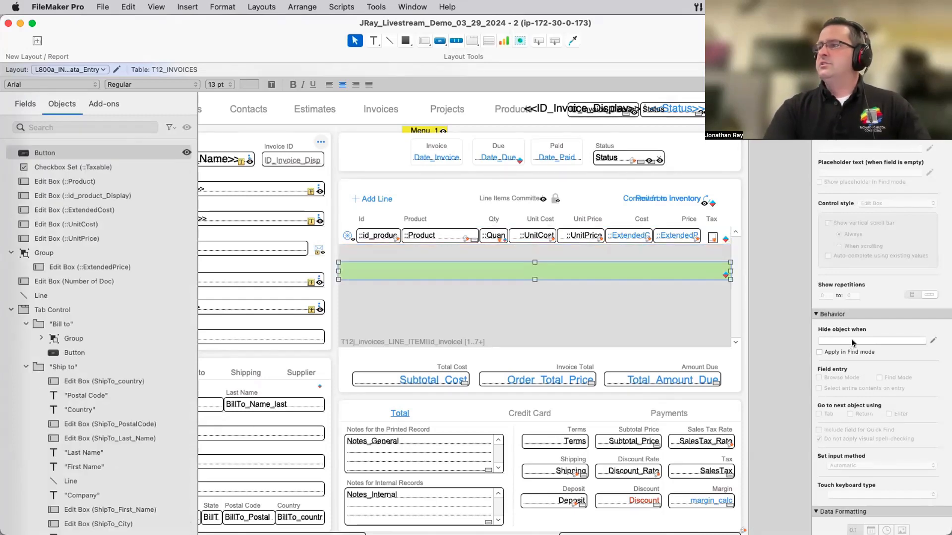
click(725, 239)
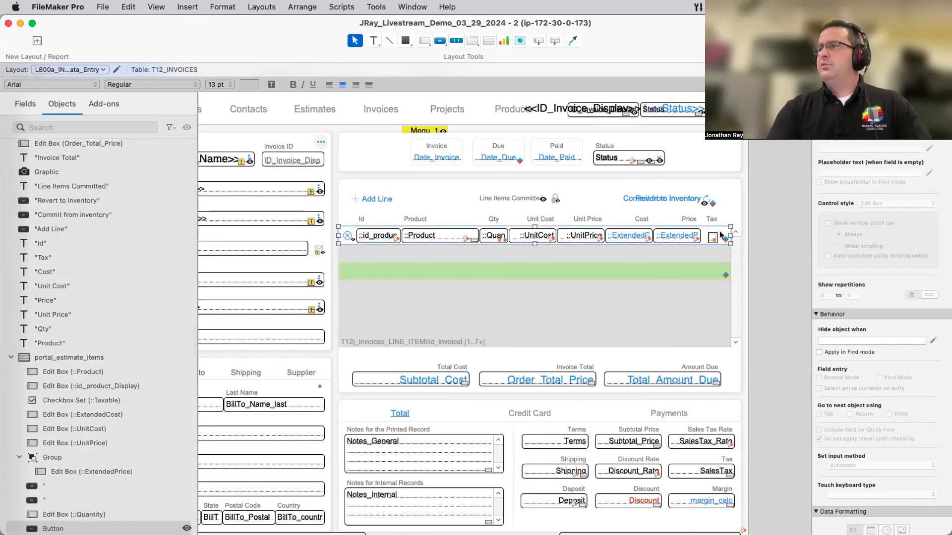
Delete the green button copy from the line item portal and return the invoice to Browse mode
click(670, 272)
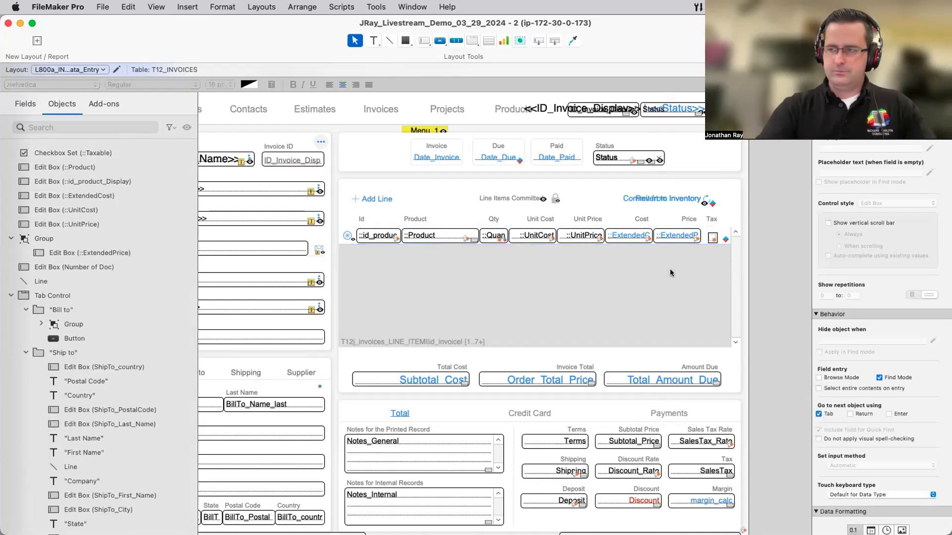
key(super+b)
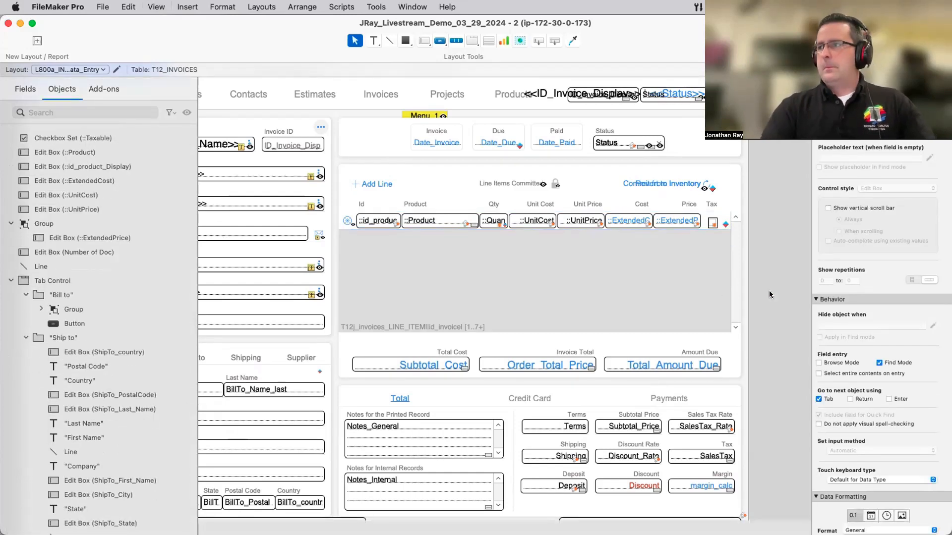
key(super+b)
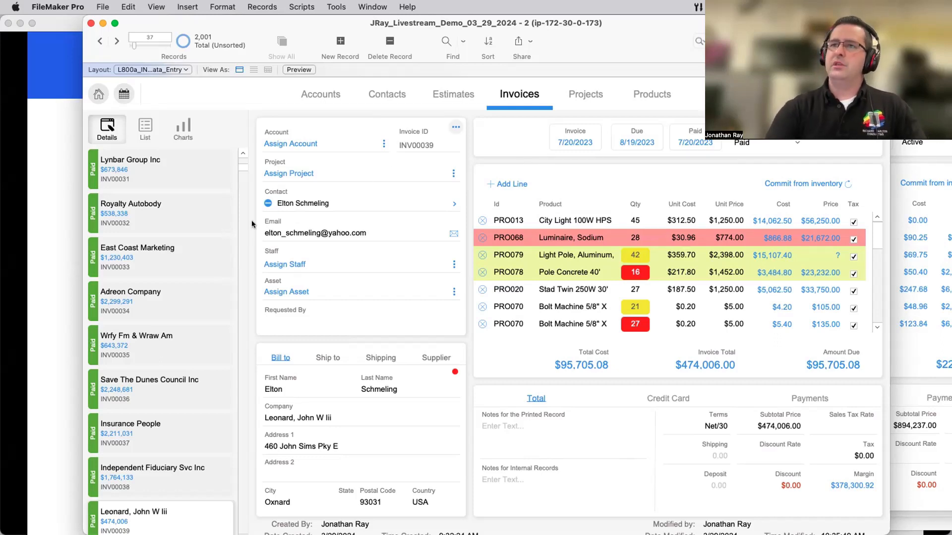
Bring the other invoice window to the front and page forward through its invoices to record 184
drag(921, 23, 825, 23)
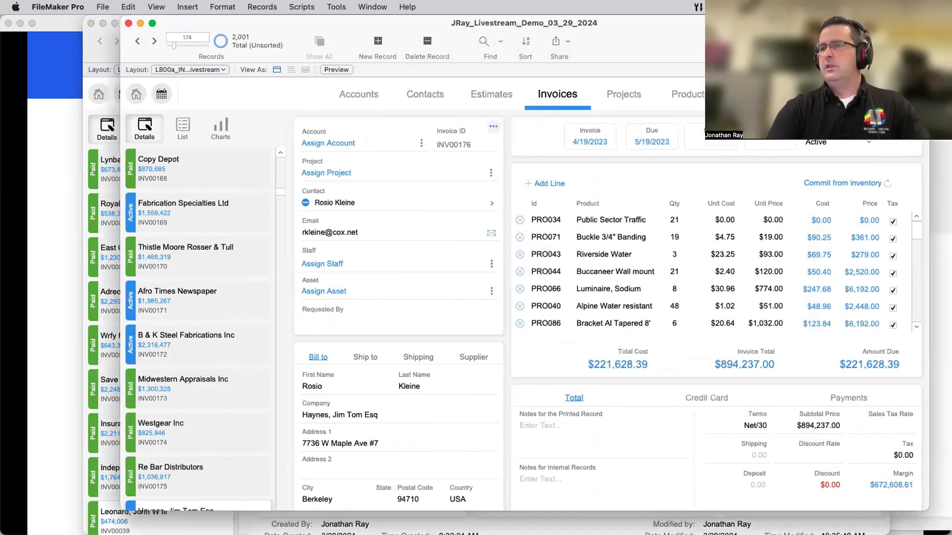
click(152, 39)
click(152, 39)
click(152, 39)
click(152, 39)
click(152, 39)
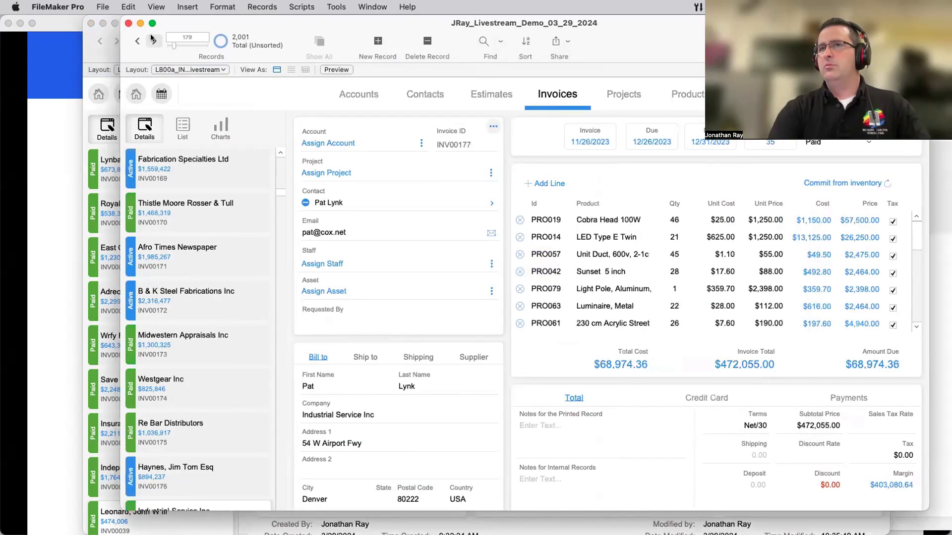
click(152, 39)
click(152, 39)
click(152, 39)
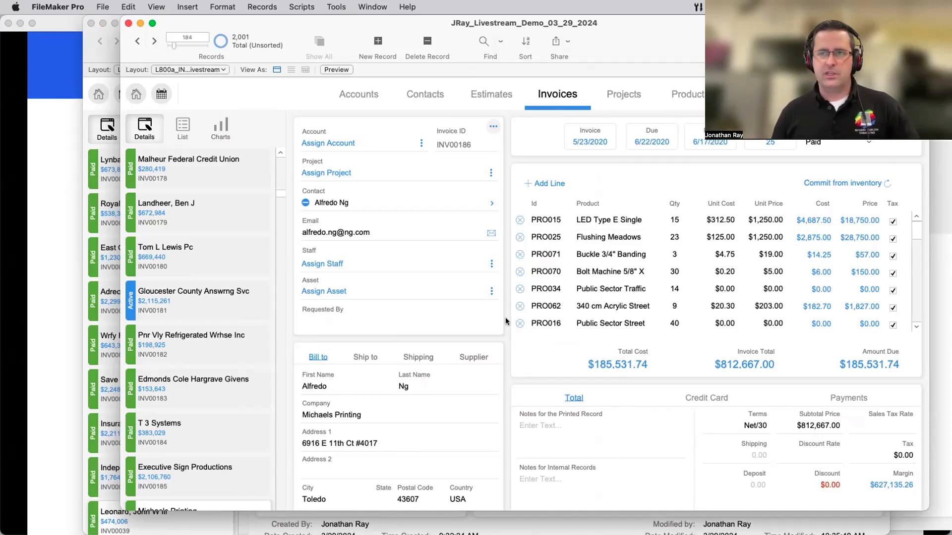
Switch to the PowerPoint slide show on conditional formatting and portal filtering
click(46, 260)
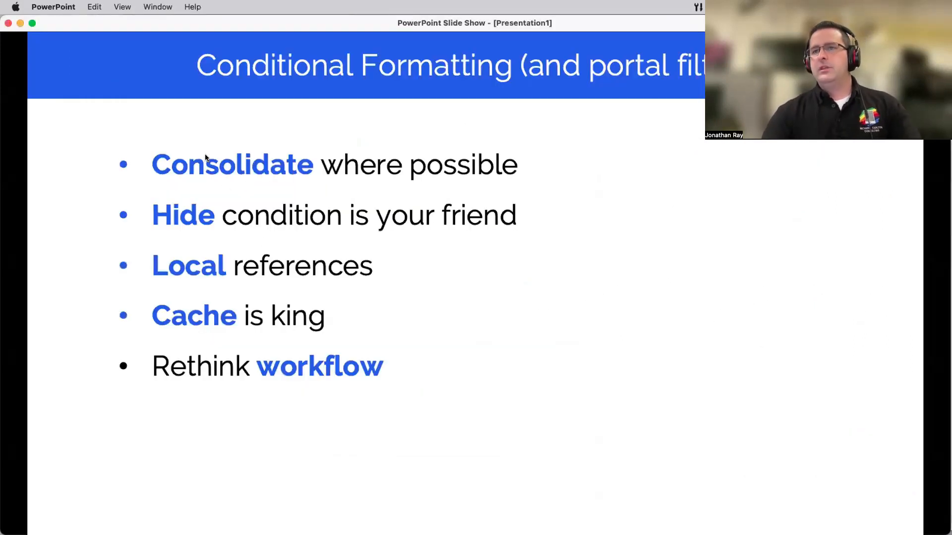